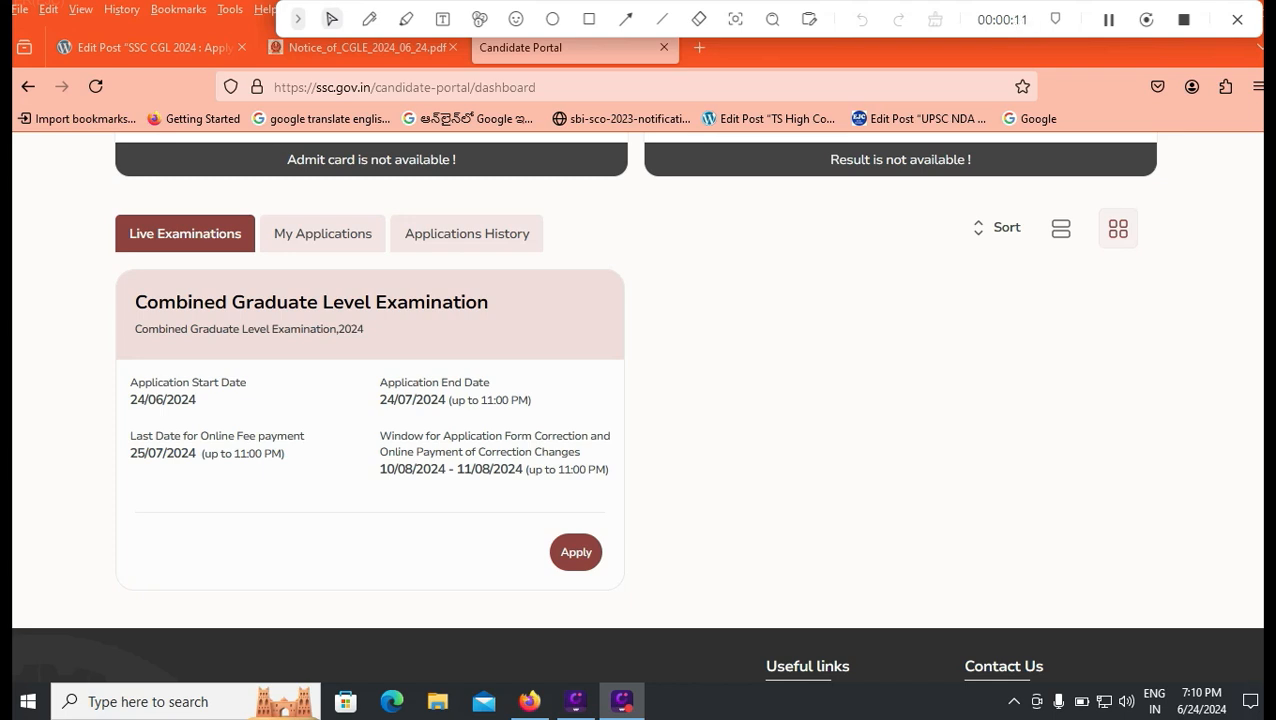
Step: Mark in red the application dates ending 24/07/2024, the 25/07/2024 fee deadline and correction-window dates
click(369, 19)
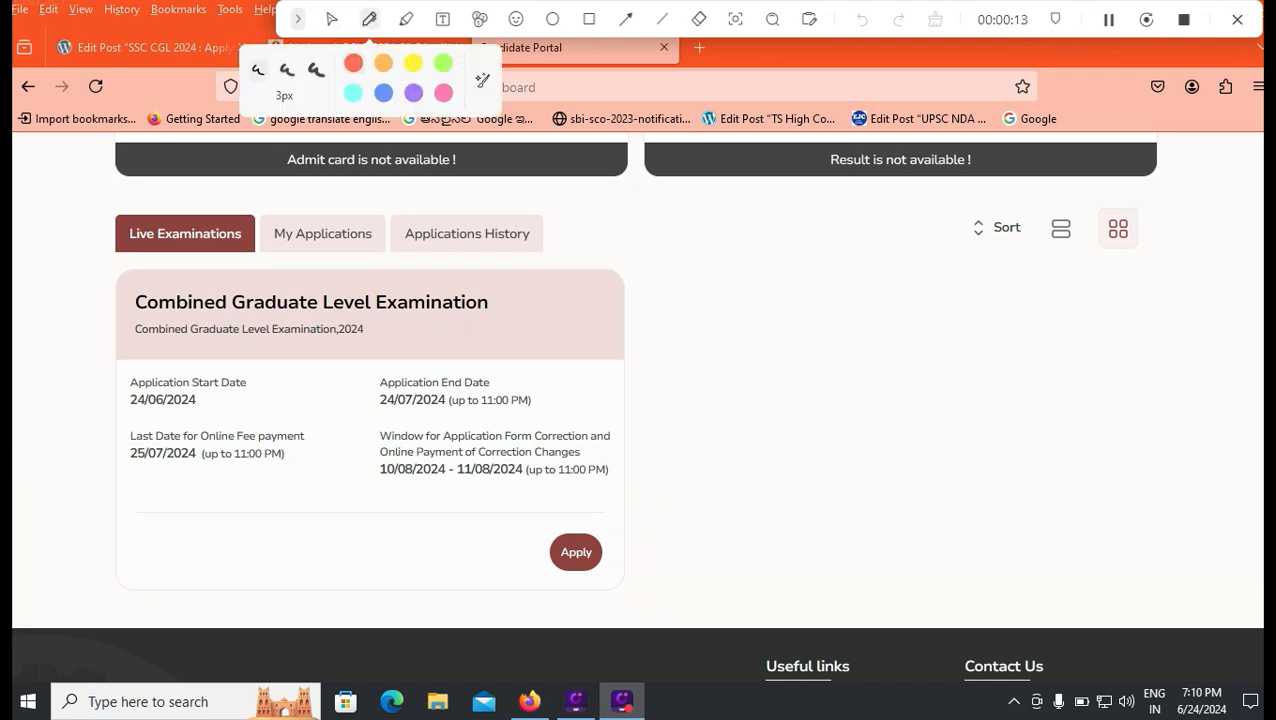
drag(223, 416, 472, 362)
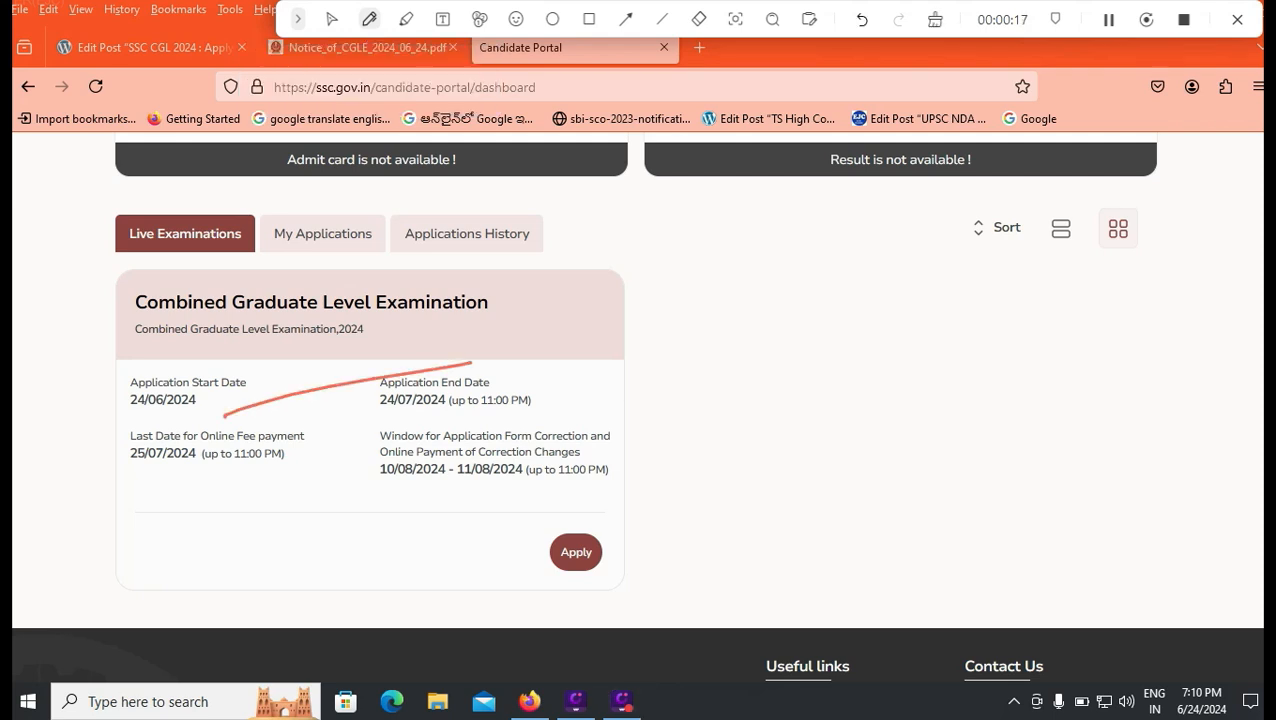
drag(543, 413, 619, 383)
drag(155, 483, 241, 482)
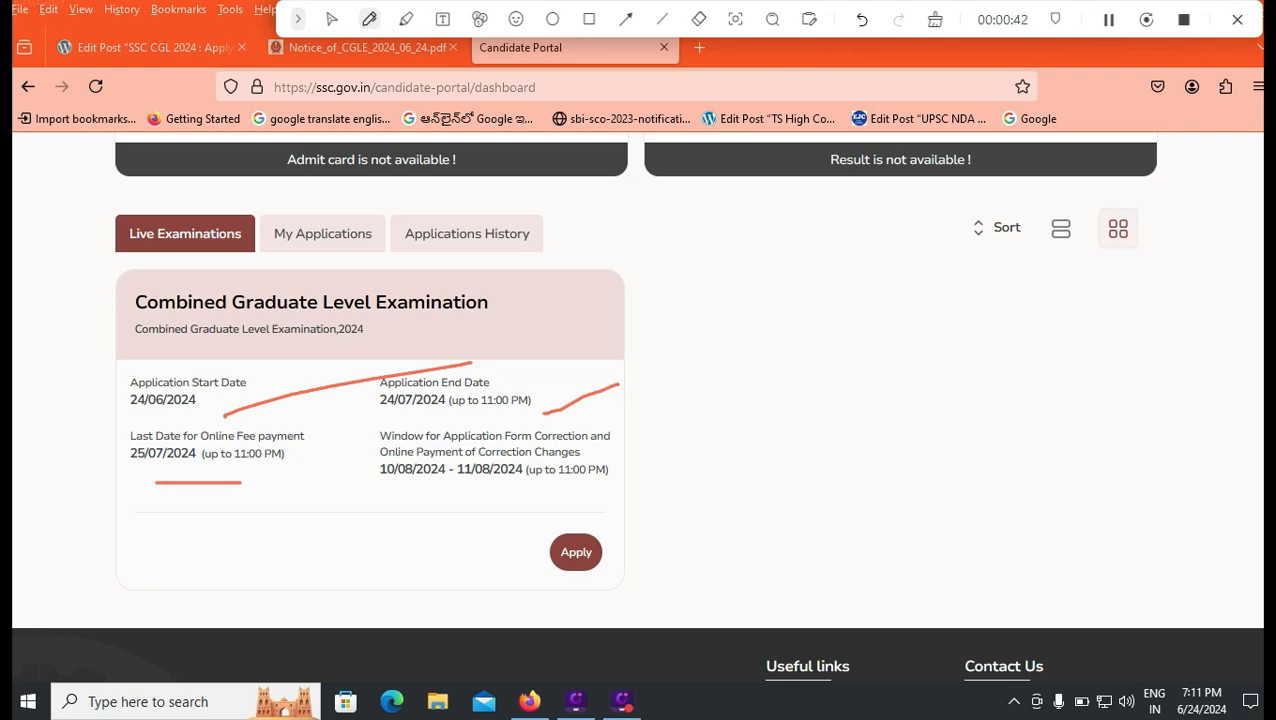
drag(420, 503, 600, 510)
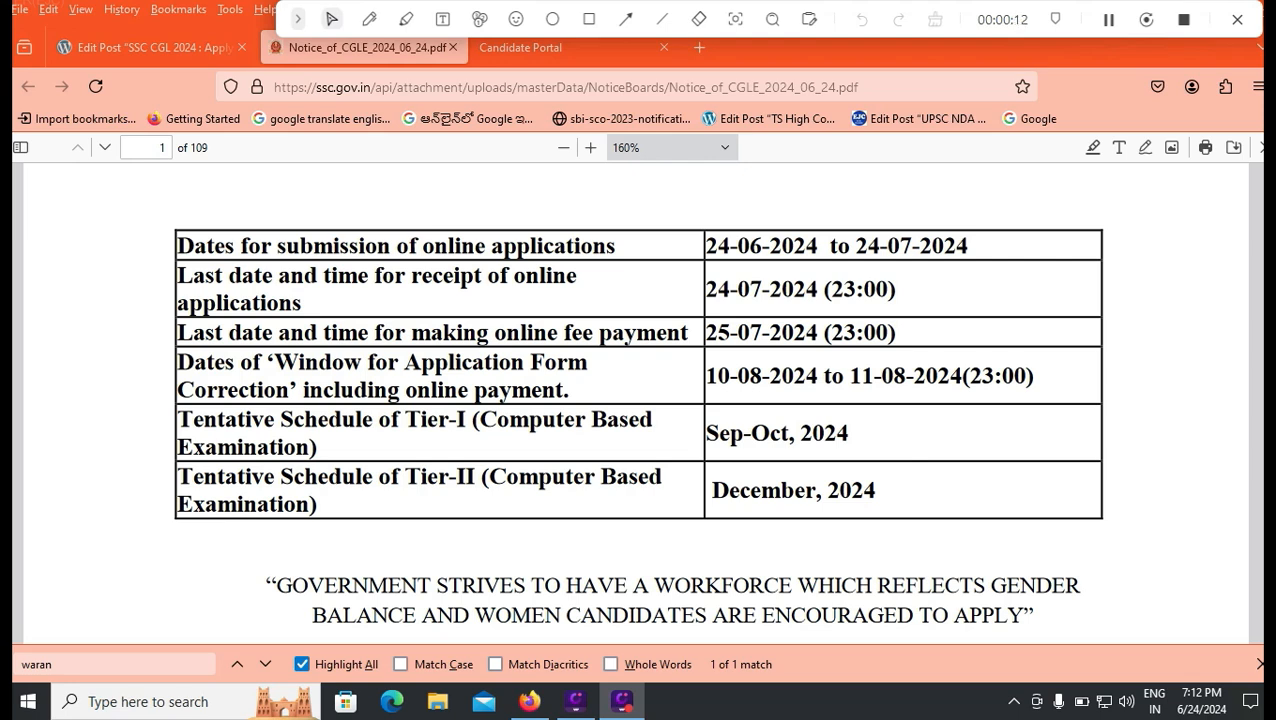
Step: Scroll the notice through the Pay Level post tables and notes down to page 5's age-limit table
scroll(638, 400, down, 10)
scroll(634, 400, down, 5)
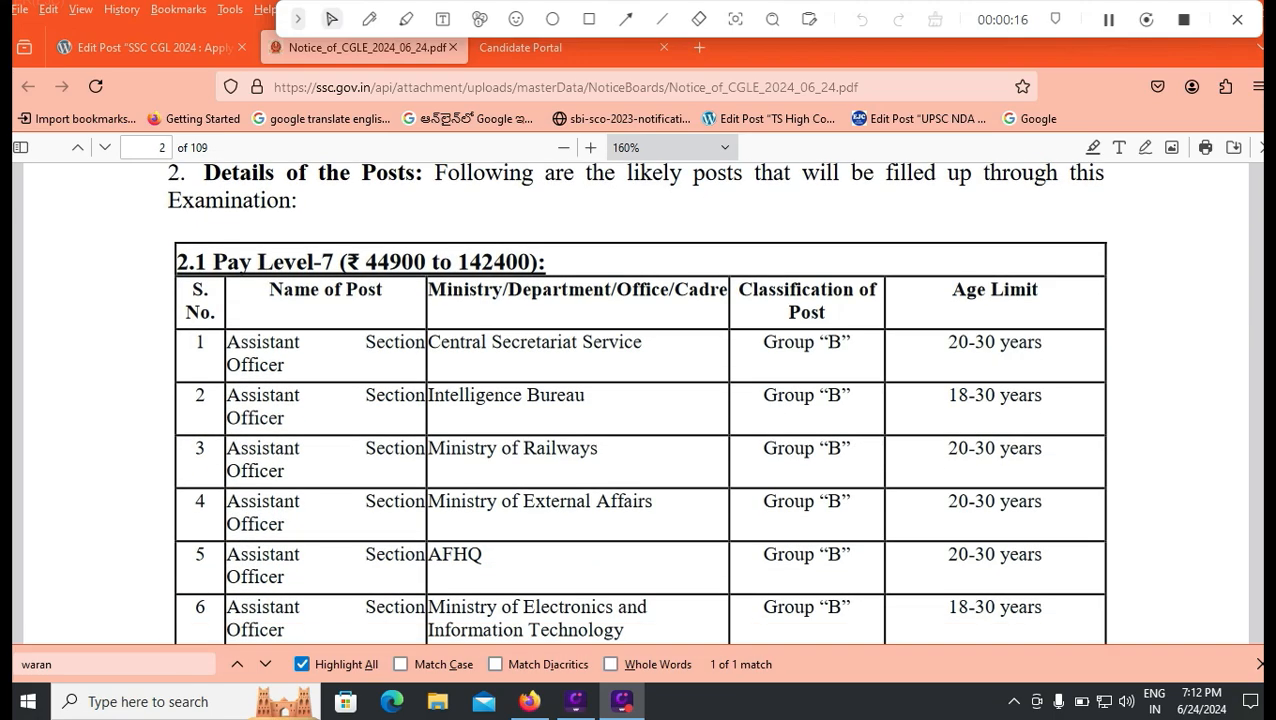
scroll(638, 400, down, 8)
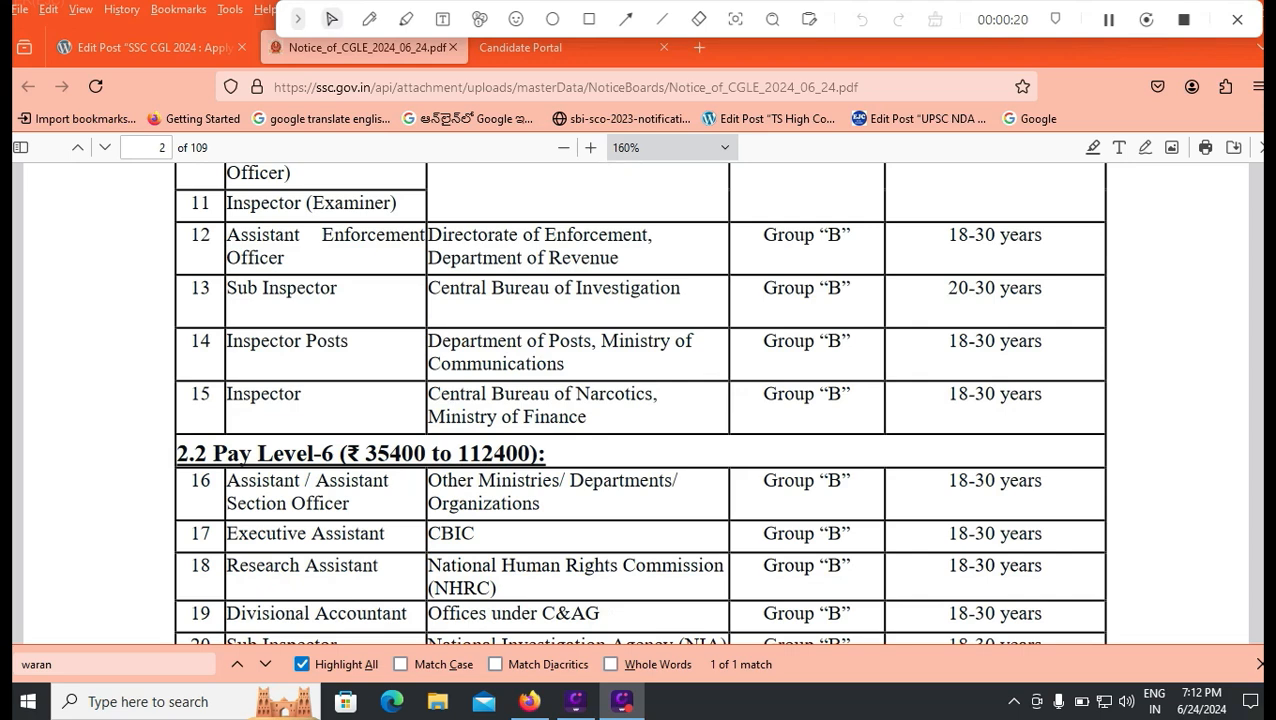
scroll(638, 400, down, 3)
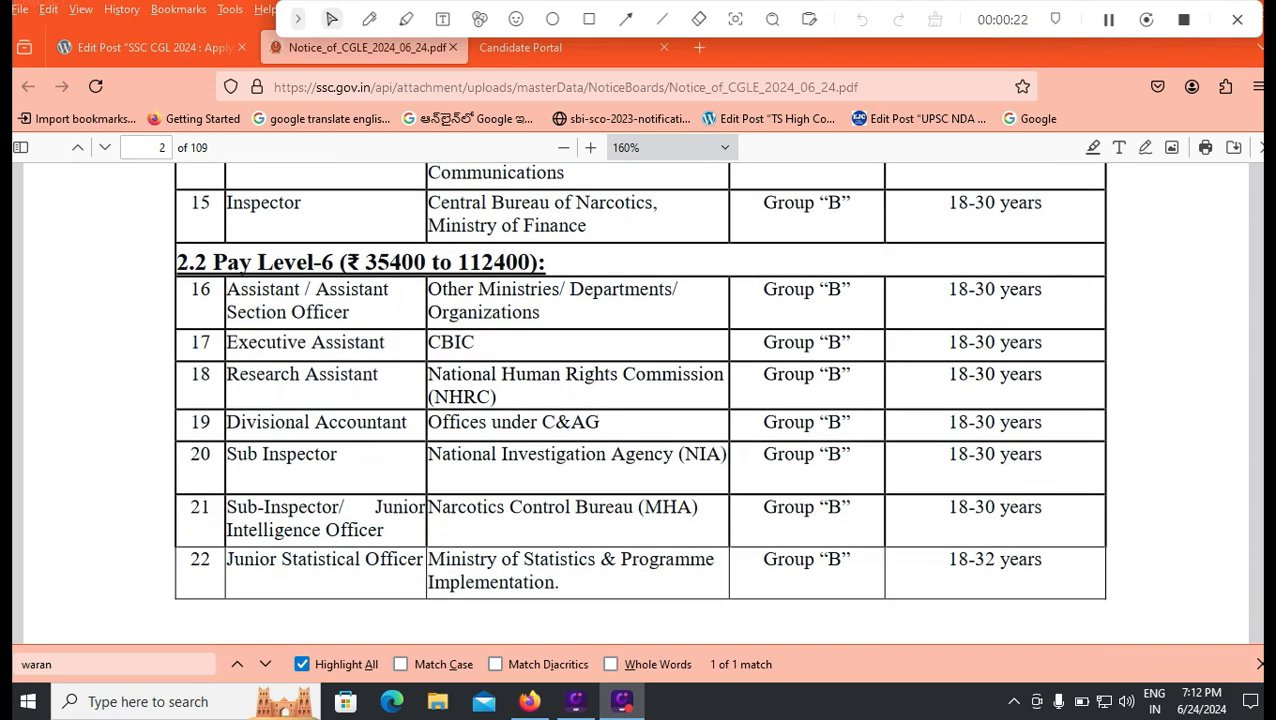
scroll(638, 400, up, 1)
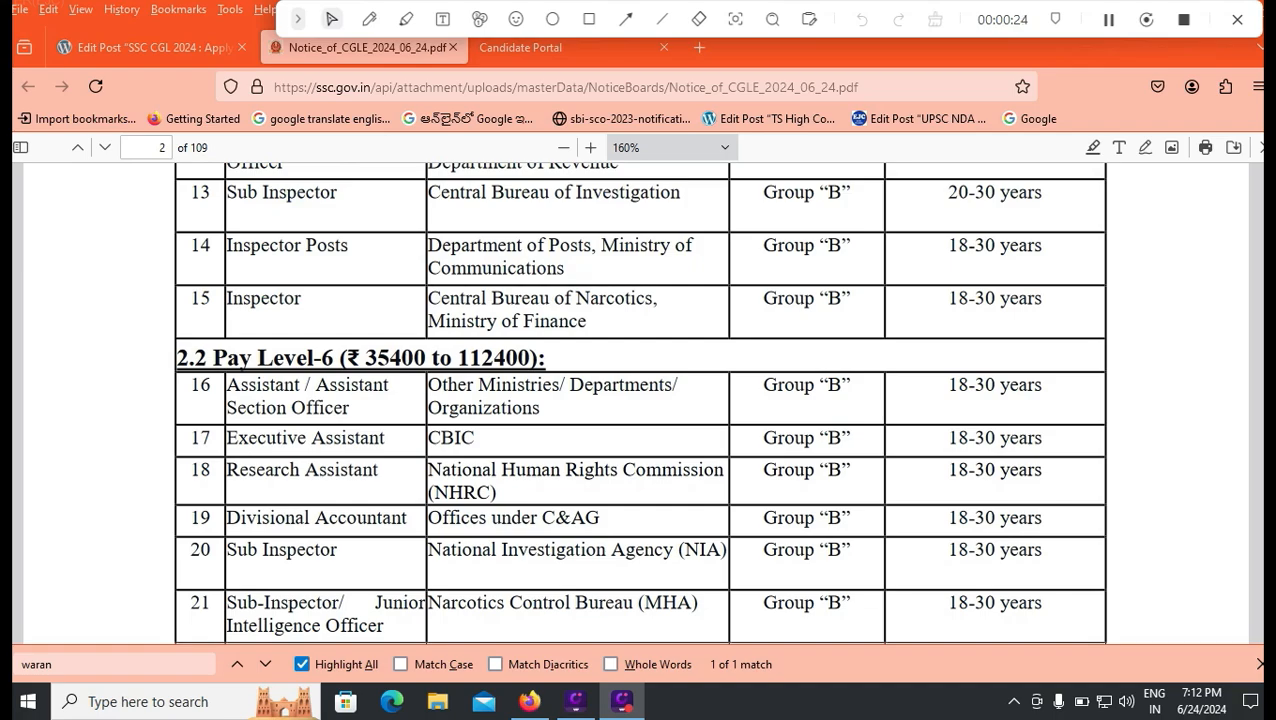
scroll(638, 400, down, 4)
scroll(638, 400, up, 7)
scroll(638, 400, up, 2)
scroll(638, 400, down, 1)
scroll(638, 400, up, 2)
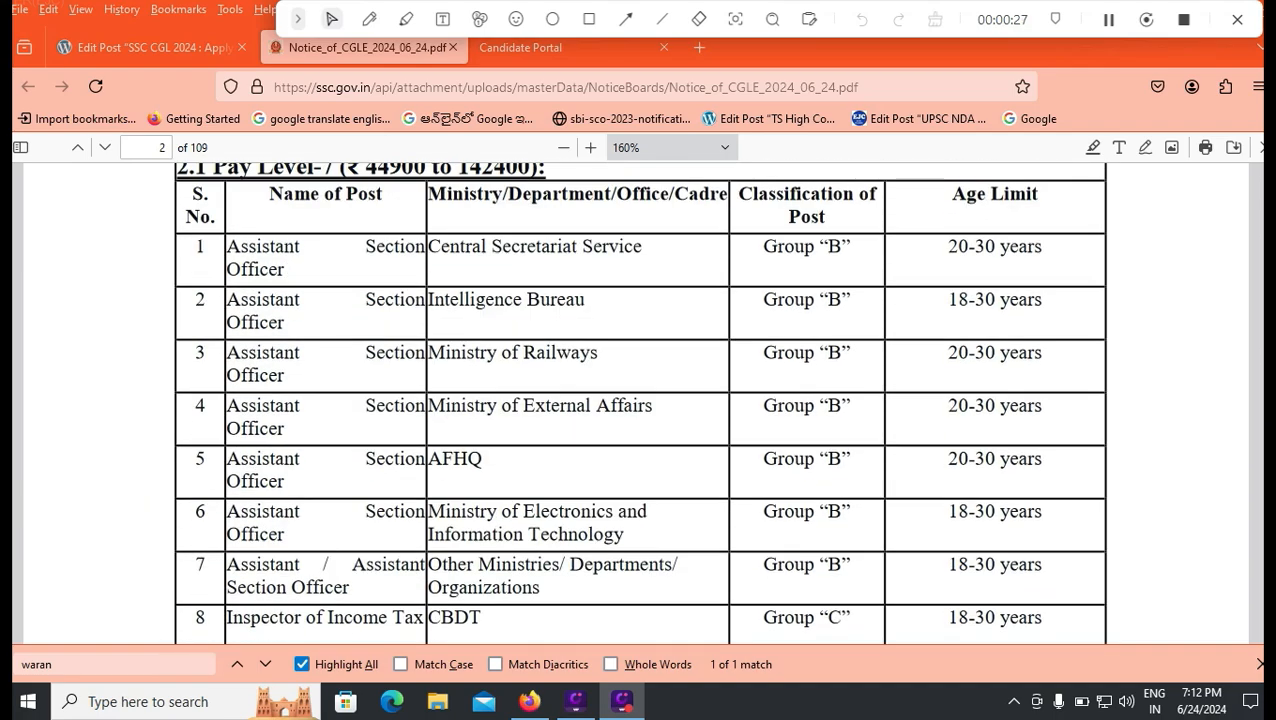
scroll(638, 400, up, 3)
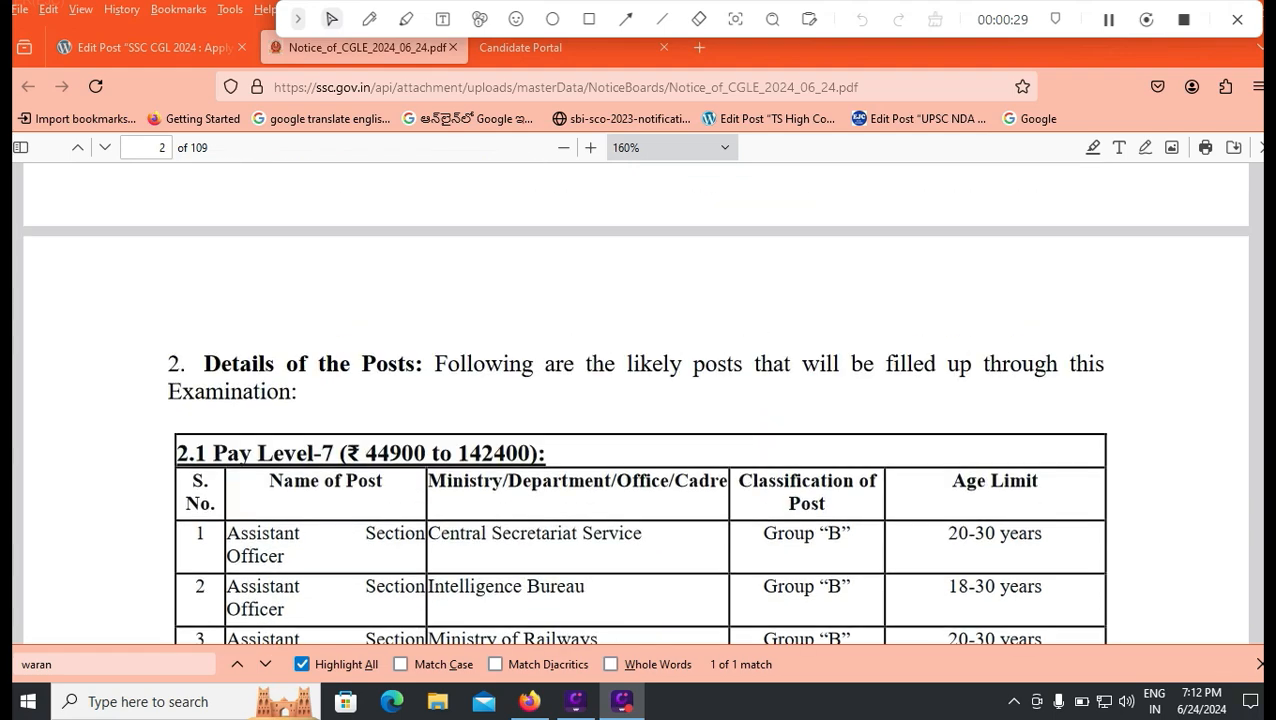
scroll(638, 400, down, 4)
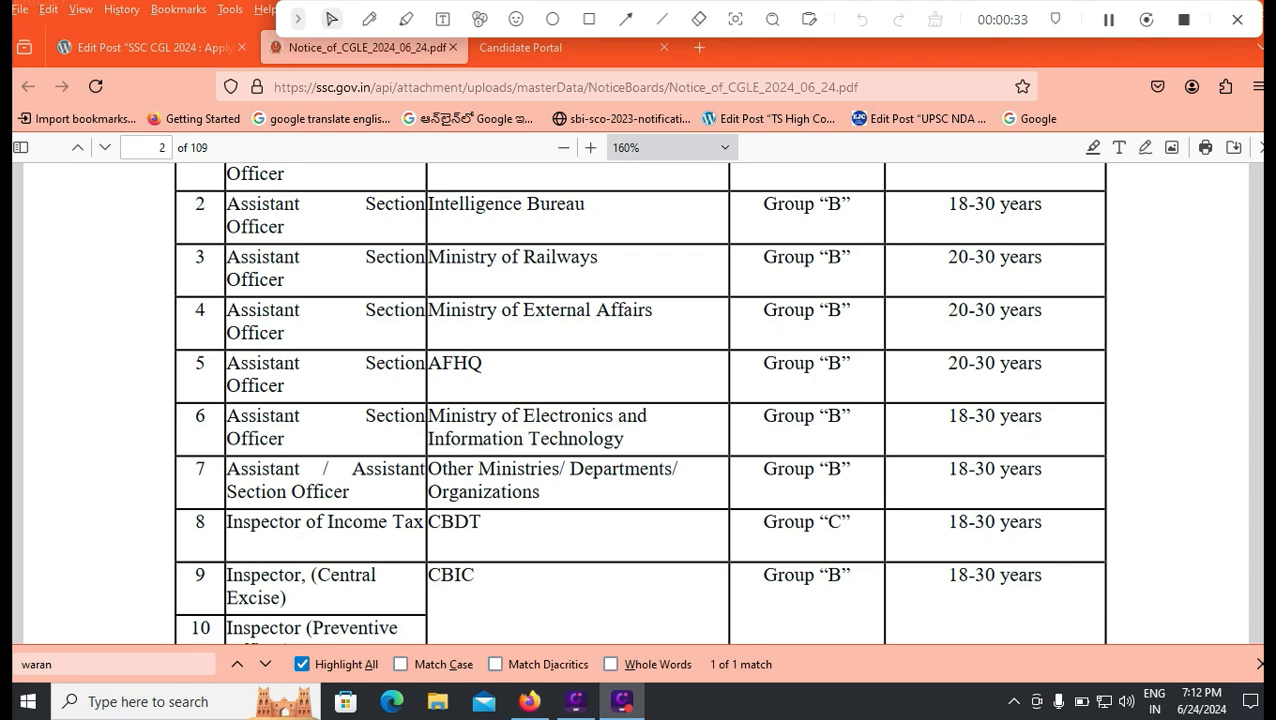
scroll(638, 400, up, 1)
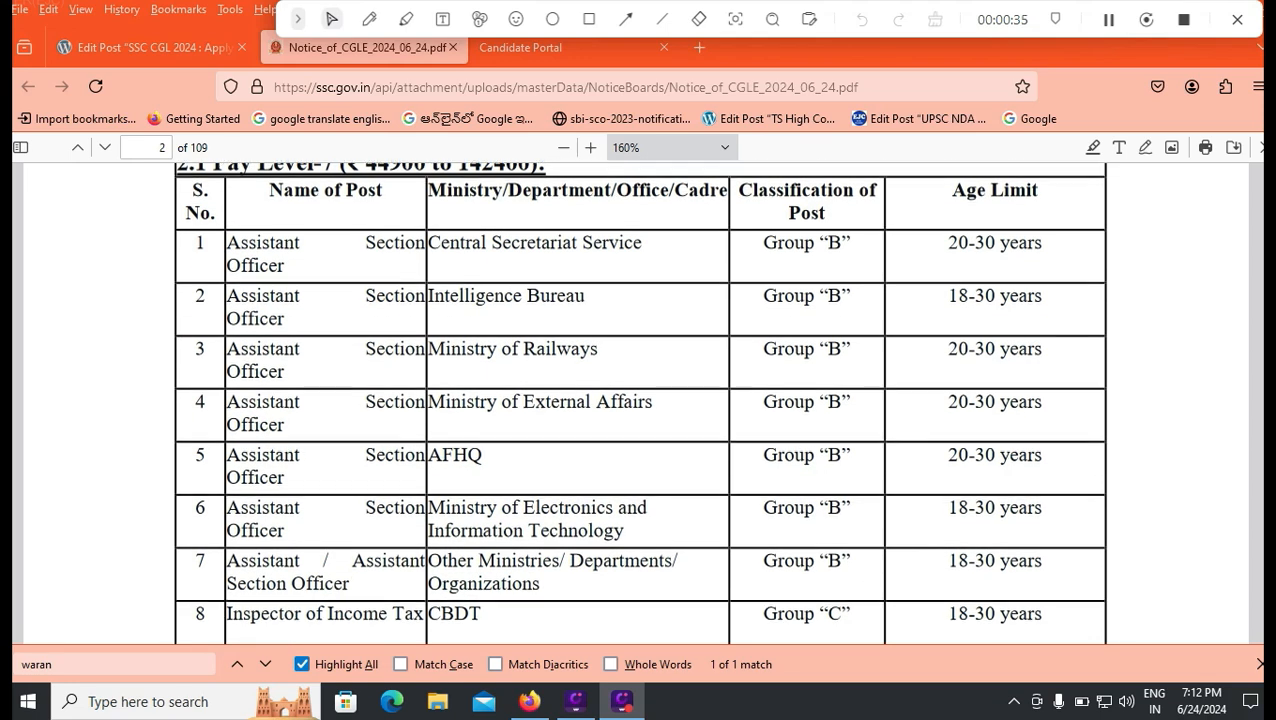
scroll(638, 400, down, 1)
scroll(638, 400, up, 1)
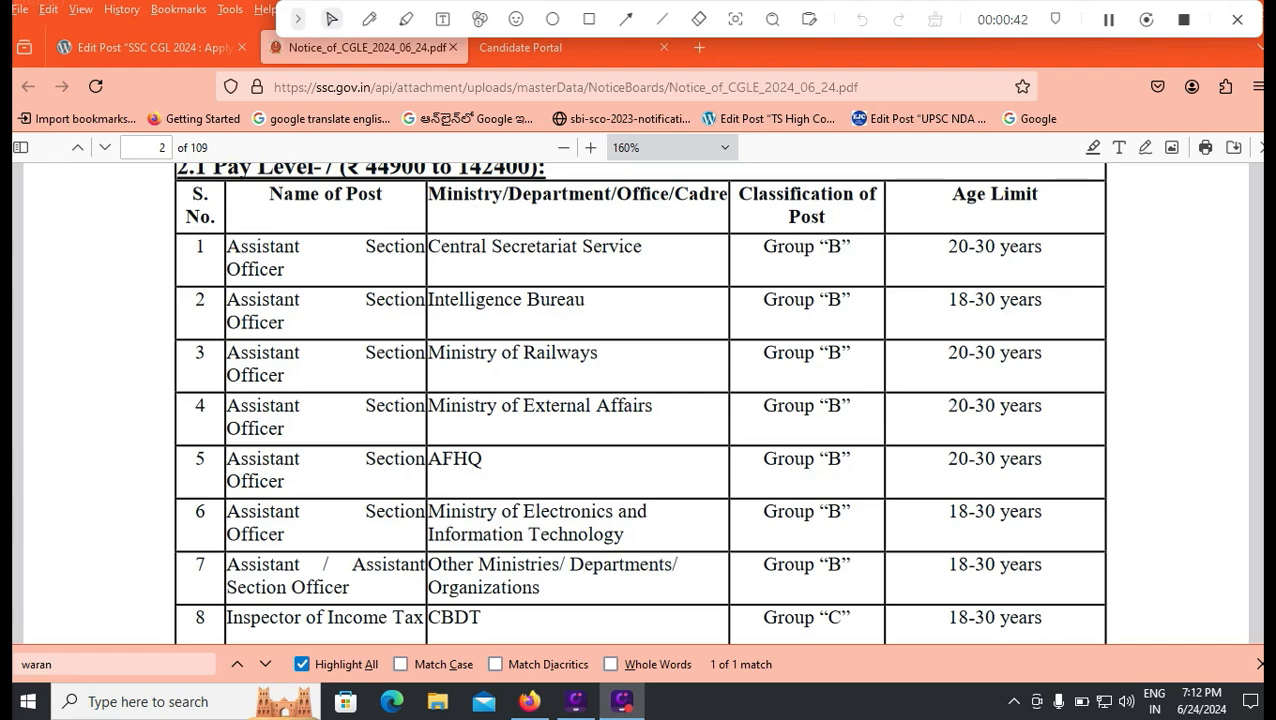
scroll(640, 400, down, 10)
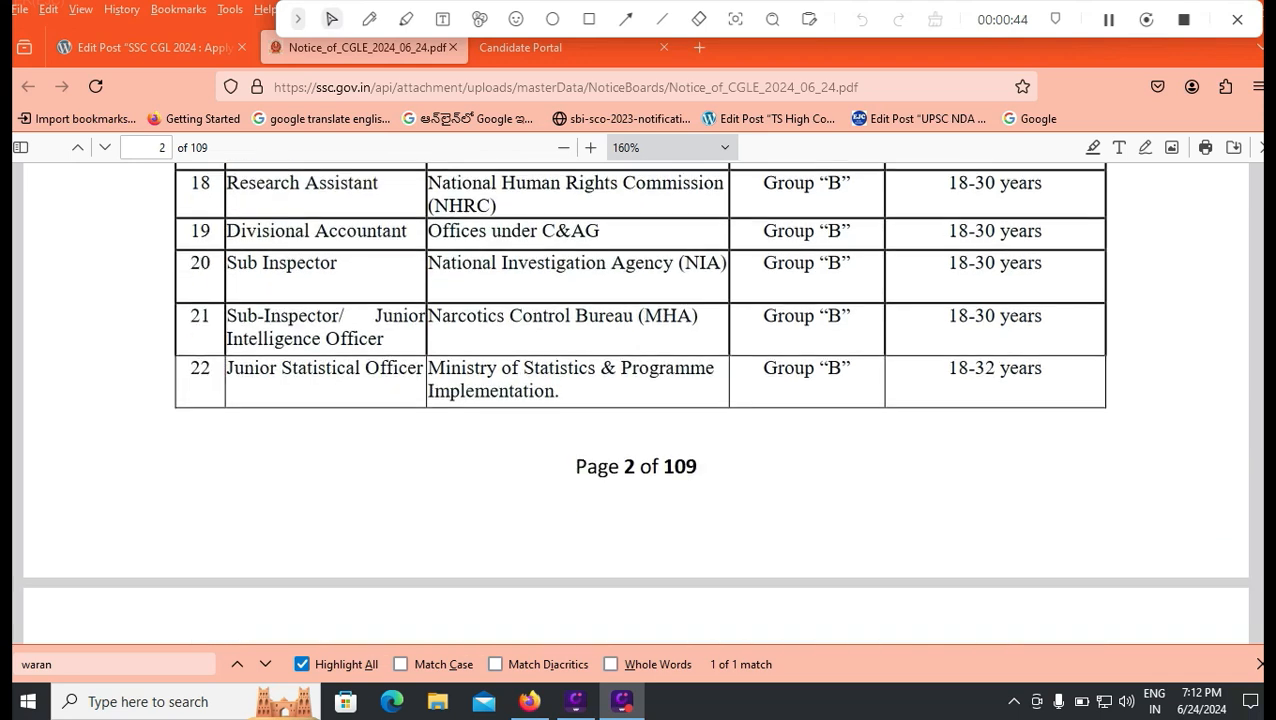
scroll(636, 400, down, 3)
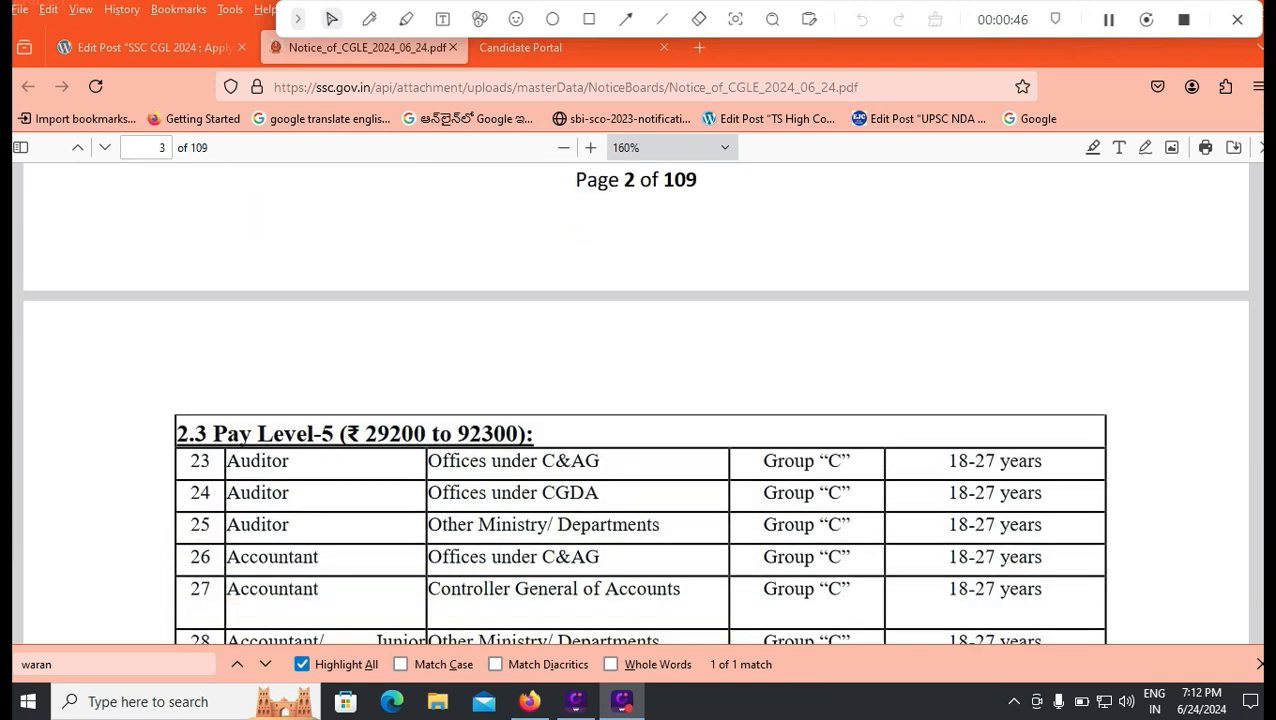
scroll(640, 400, down, 1)
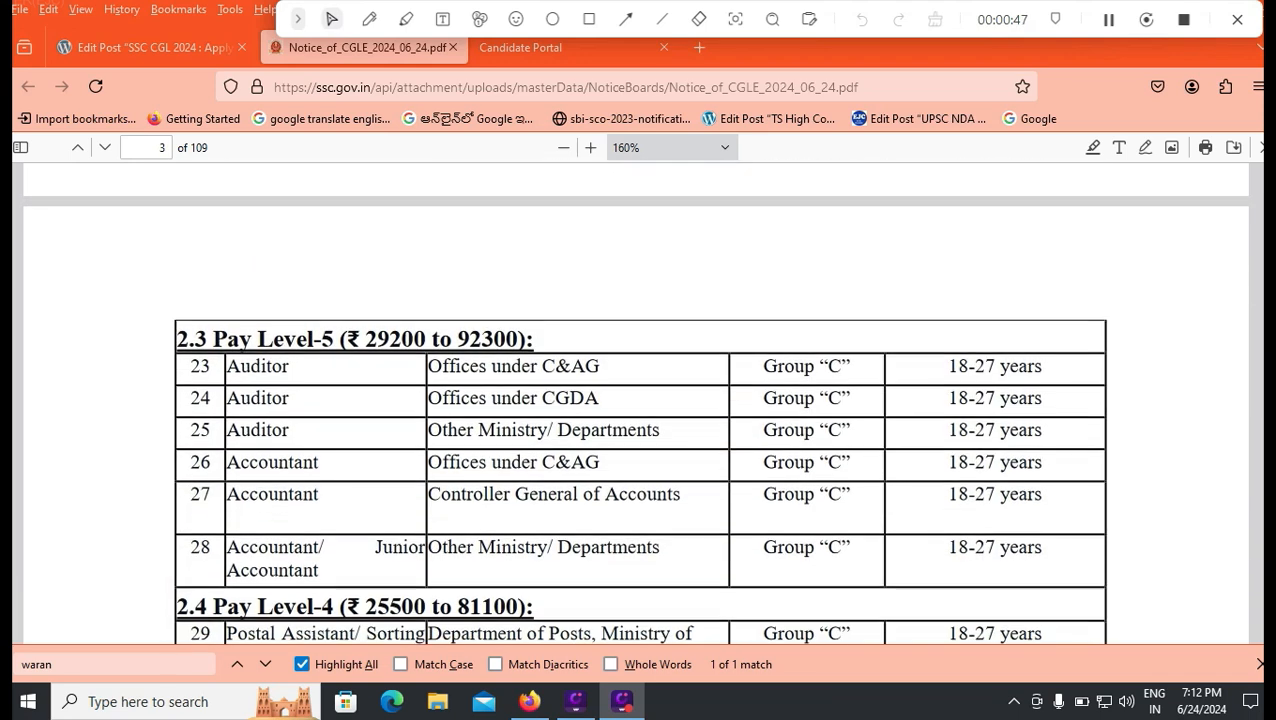
scroll(636, 400, down, 2)
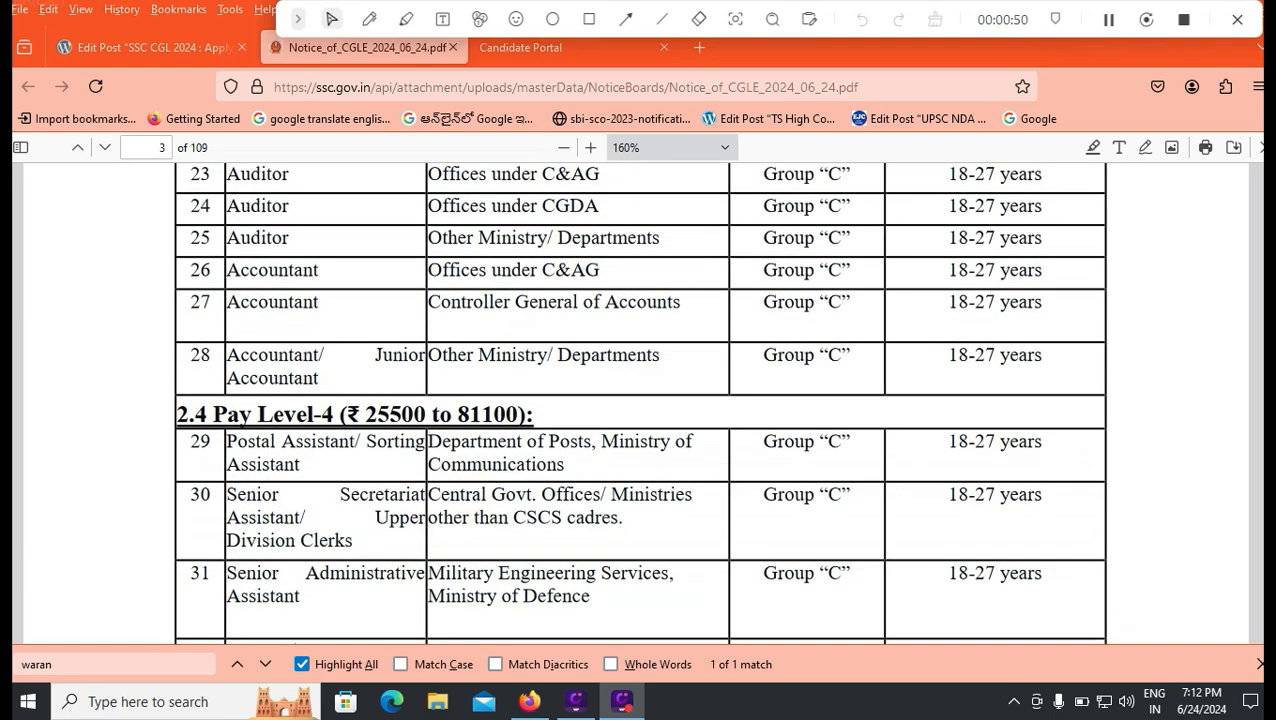
scroll(635, 400, down, 10)
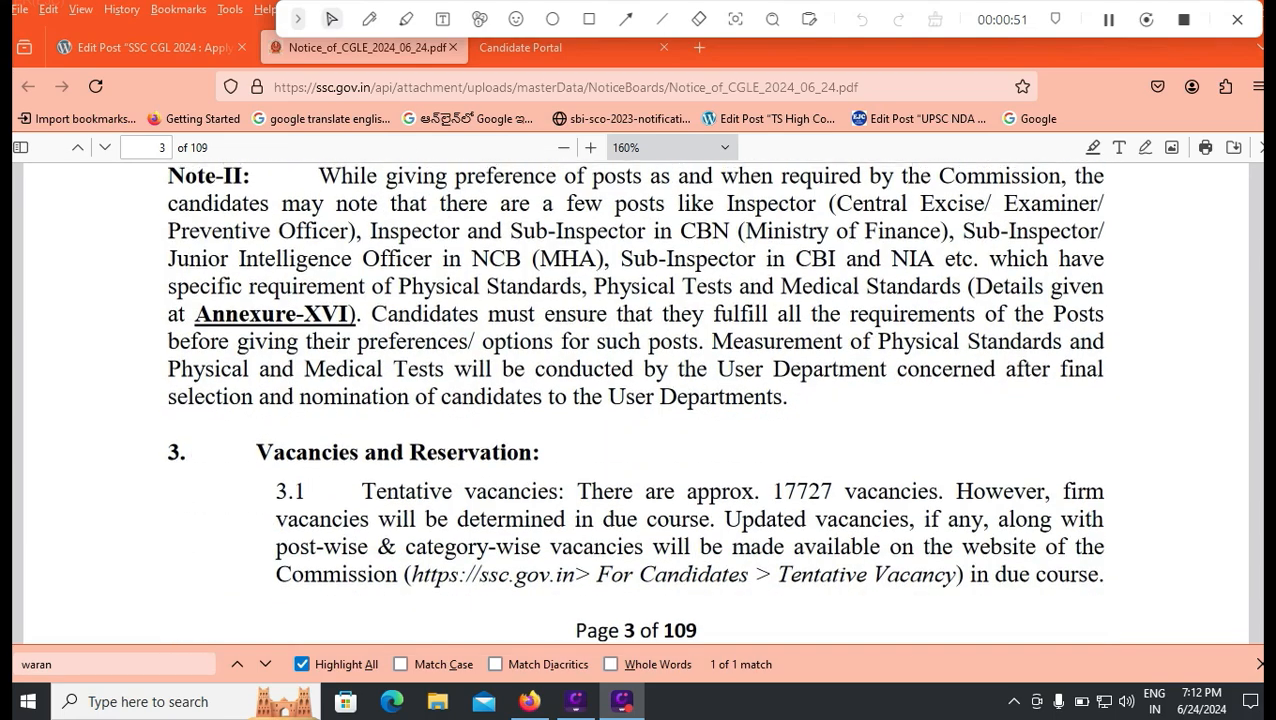
scroll(636, 400, up, 3)
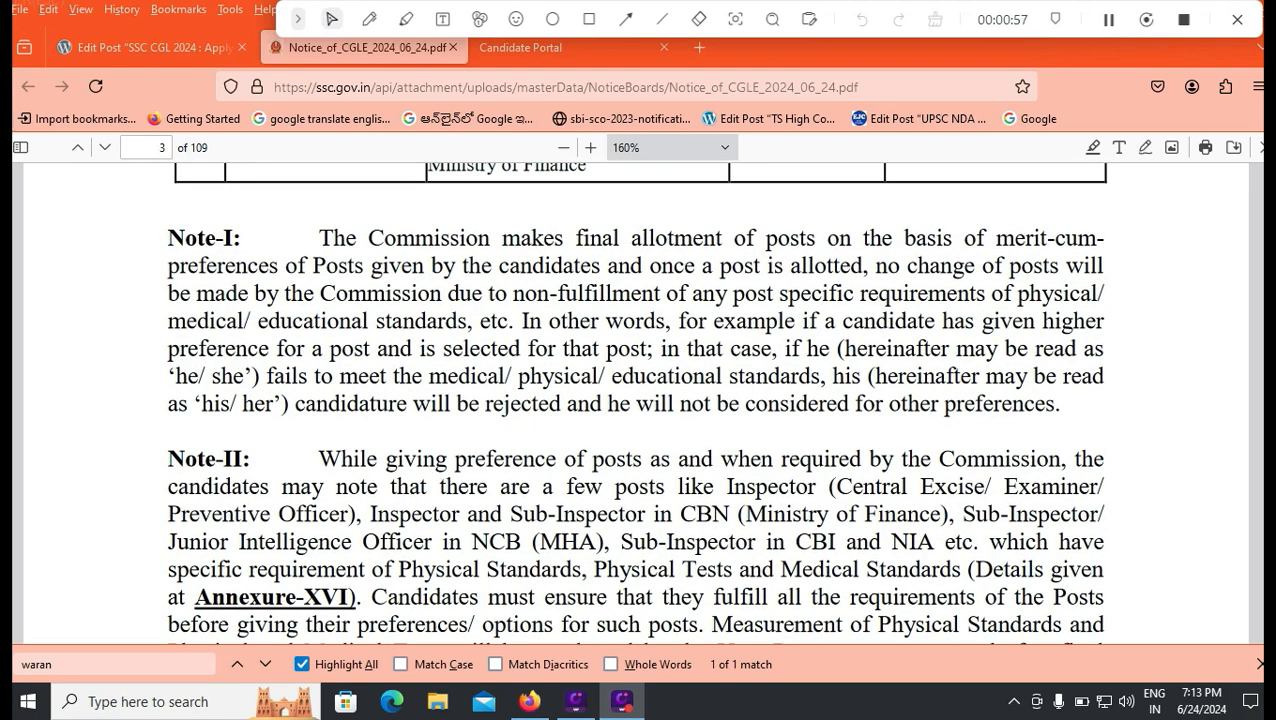
scroll(636, 400, up, 4)
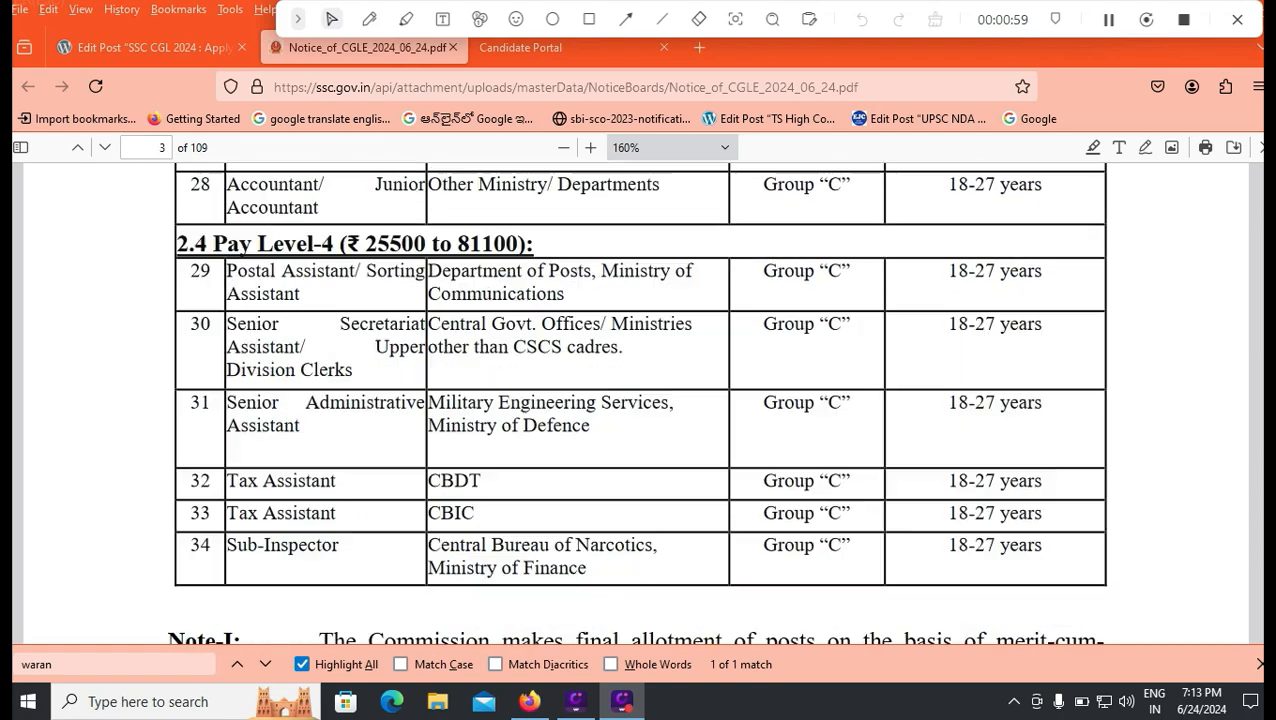
scroll(636, 400, up, 2)
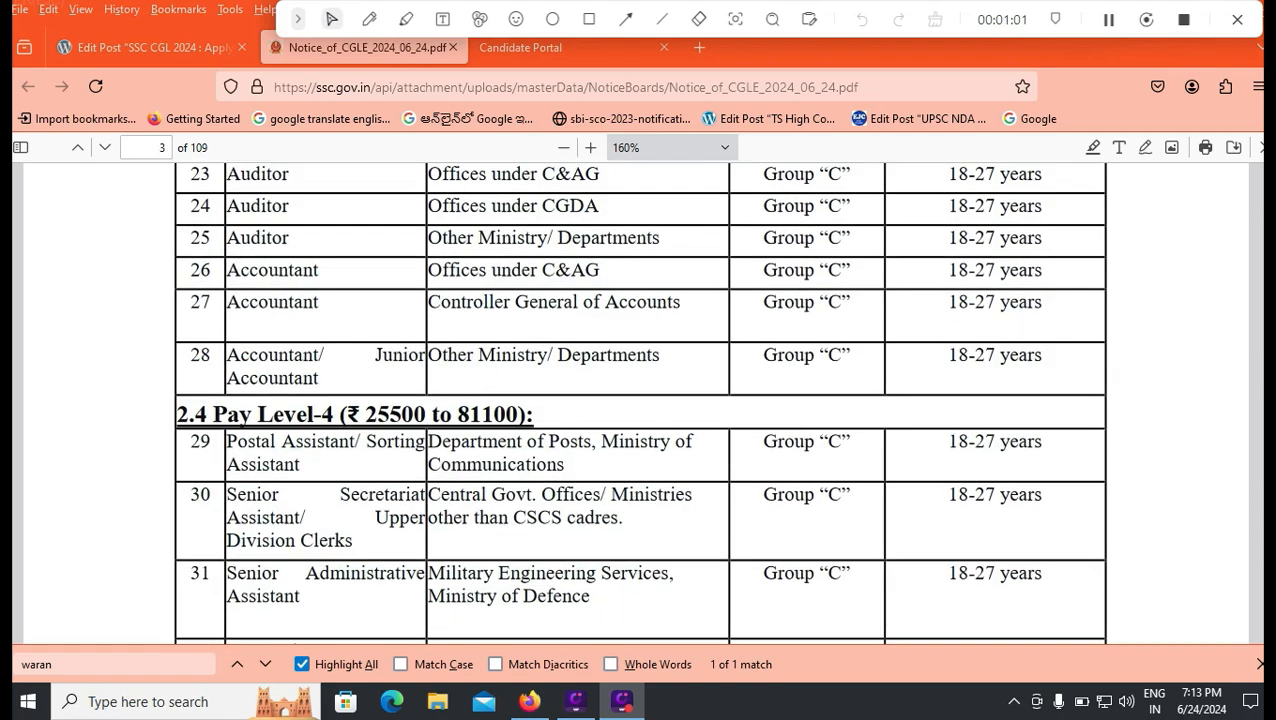
scroll(636, 400, down, 12)
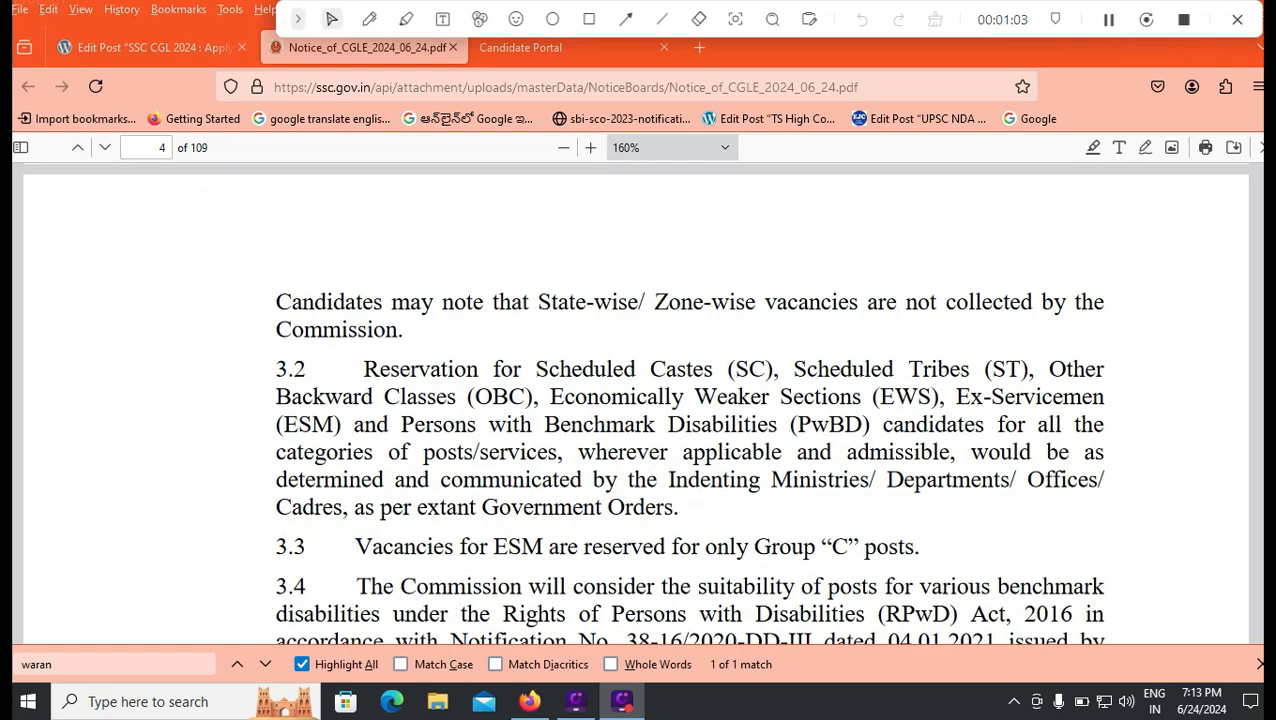
scroll(636, 400, up, 6)
scroll(636, 400, up, 10)
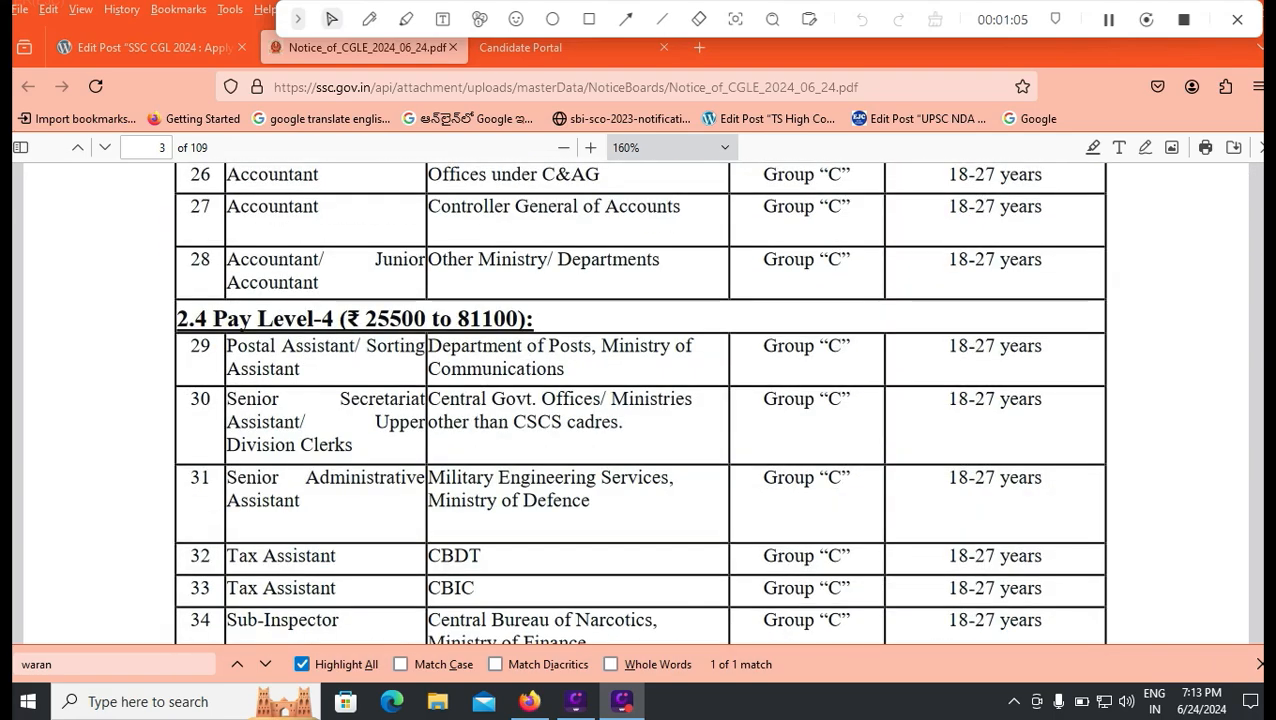
scroll(636, 400, down, 15)
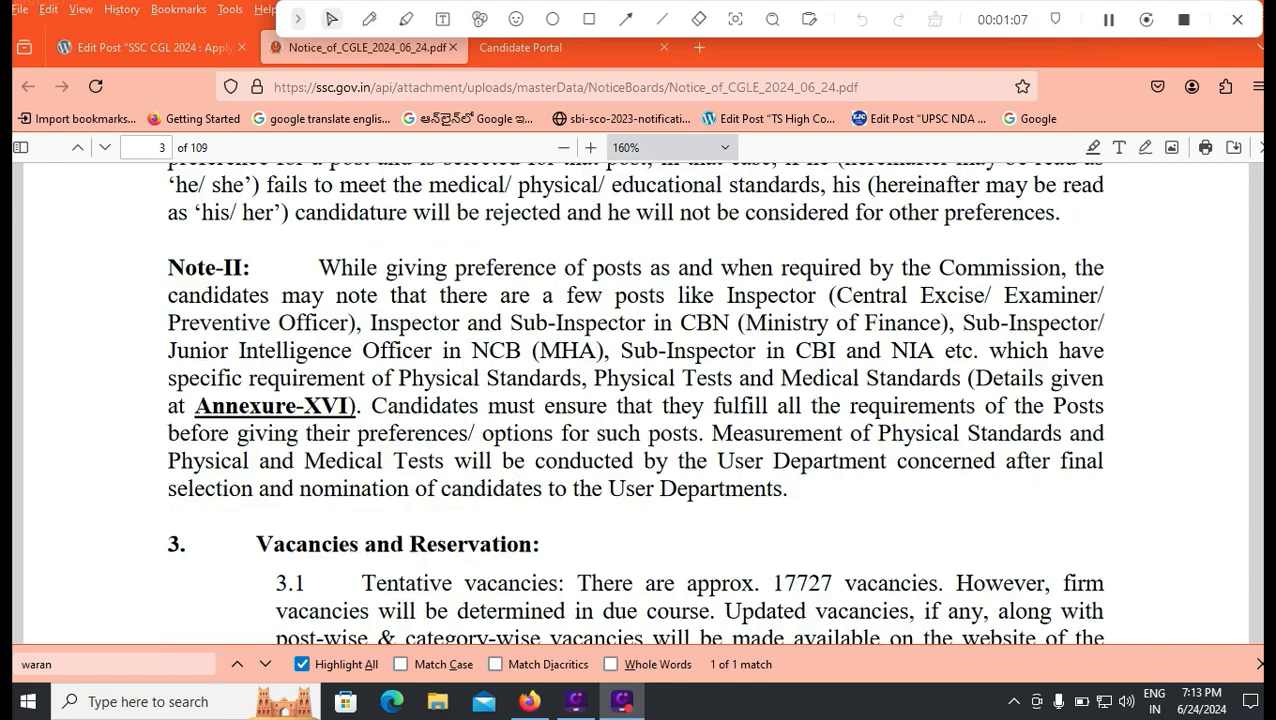
scroll(636, 400, down, 10)
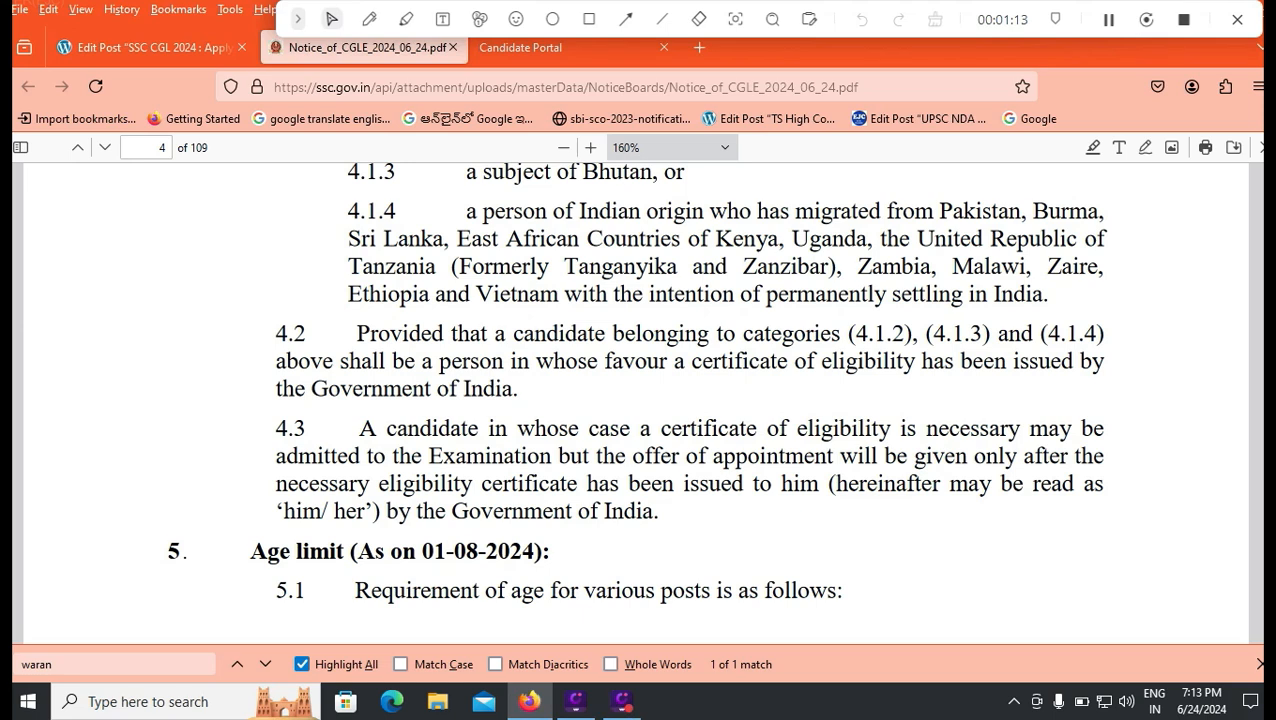
scroll(636, 400, down, 6)
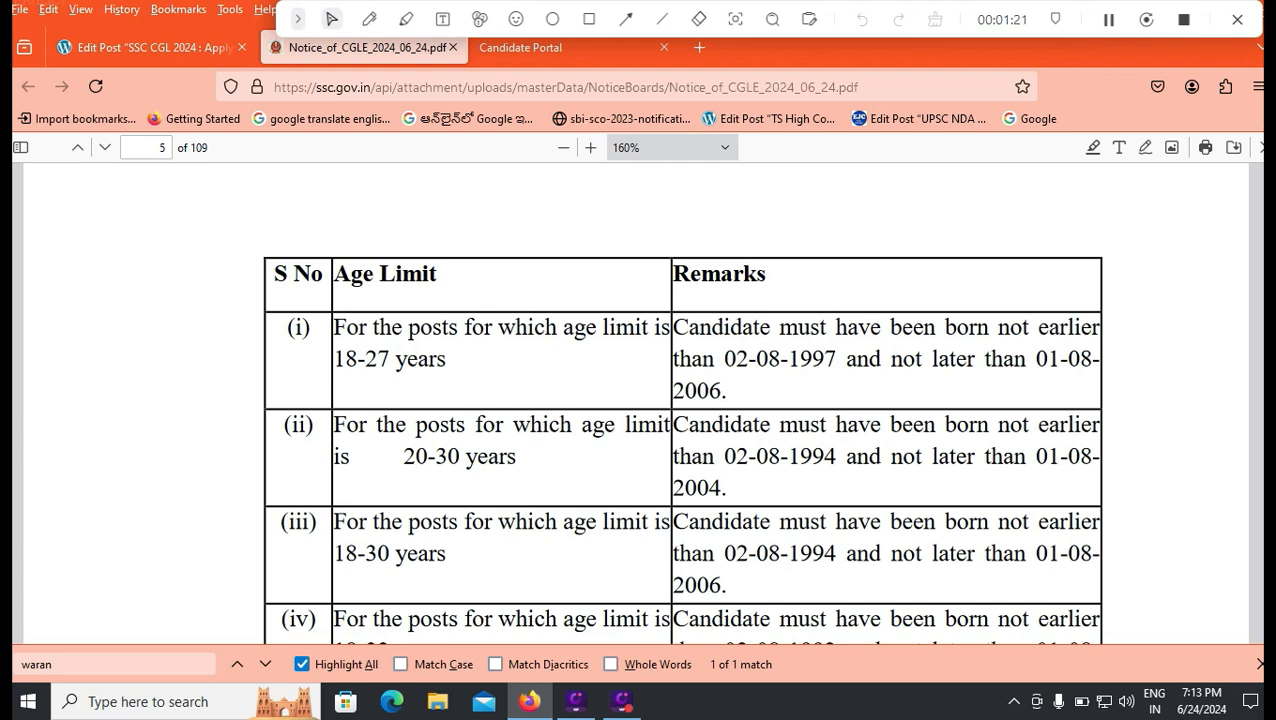
drag(723, 358, 735, 358)
scroll(638, 400, down, 2)
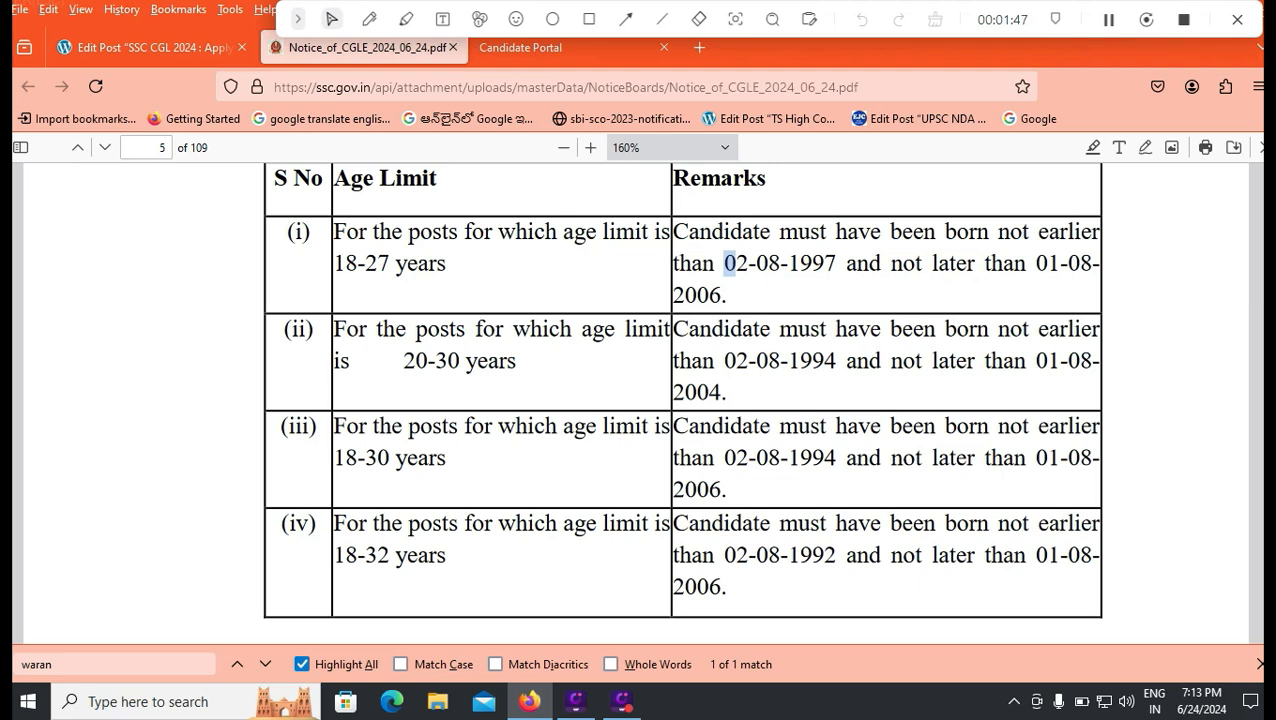
scroll(684, 400, down, 2)
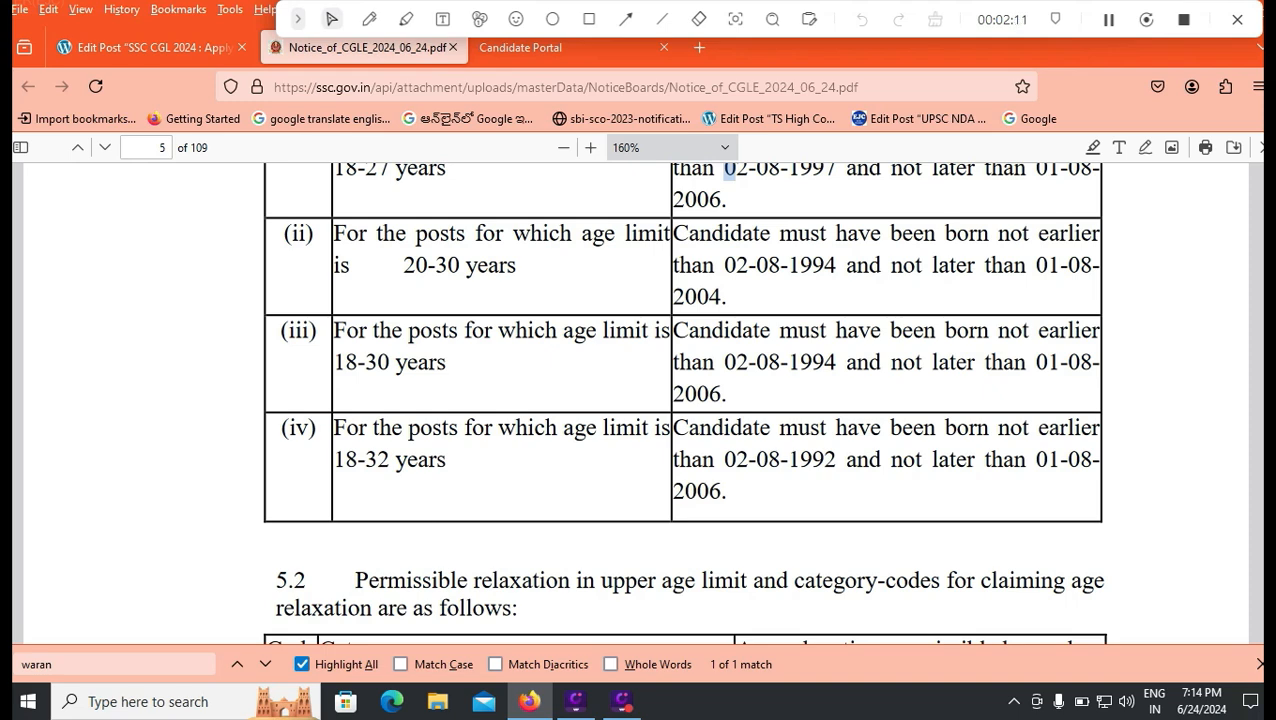
Step: Highlight the SC/ST 5-year and OBC 3-year age relaxations in the table
scroll(684, 400, down, 5)
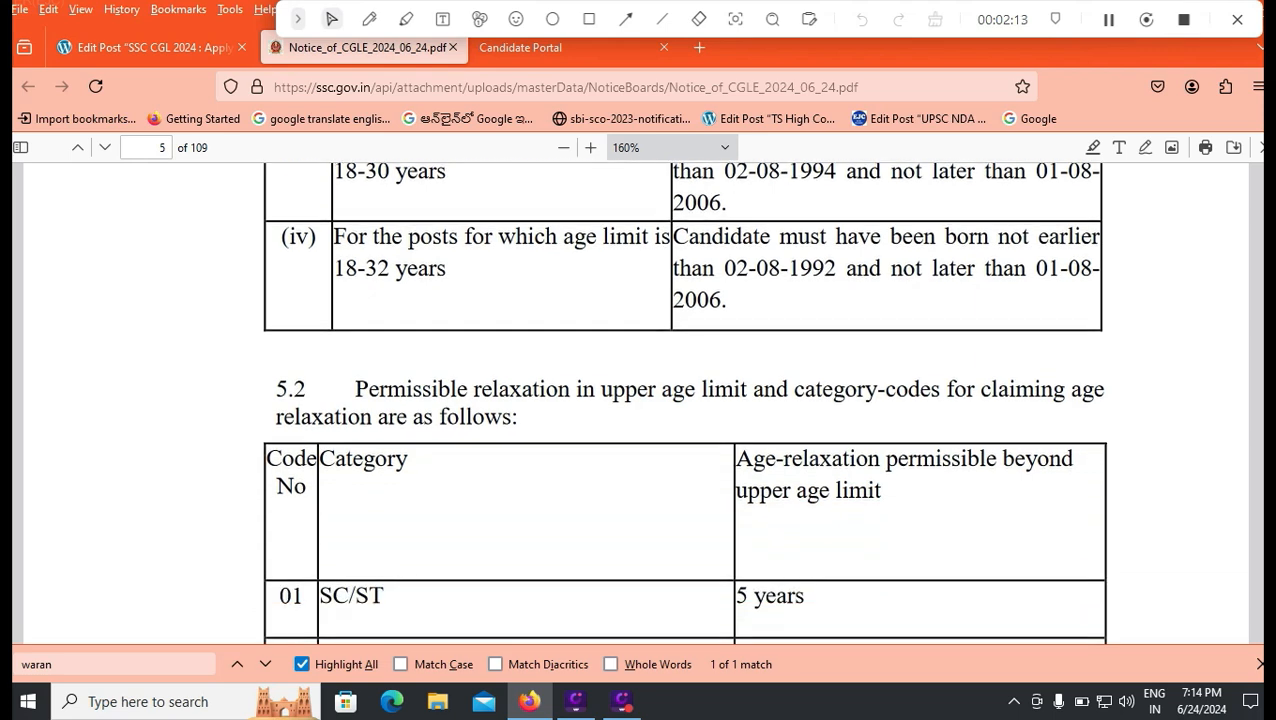
drag(774, 310, 787, 310)
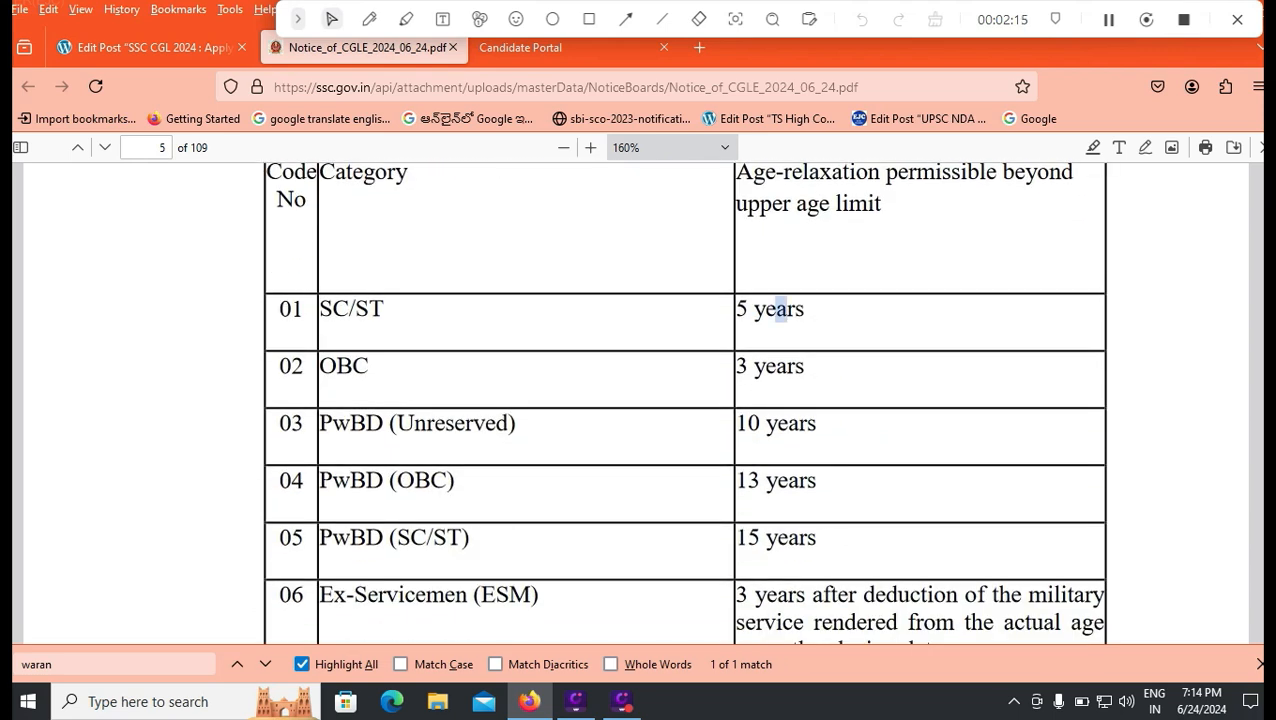
drag(764, 367, 787, 367)
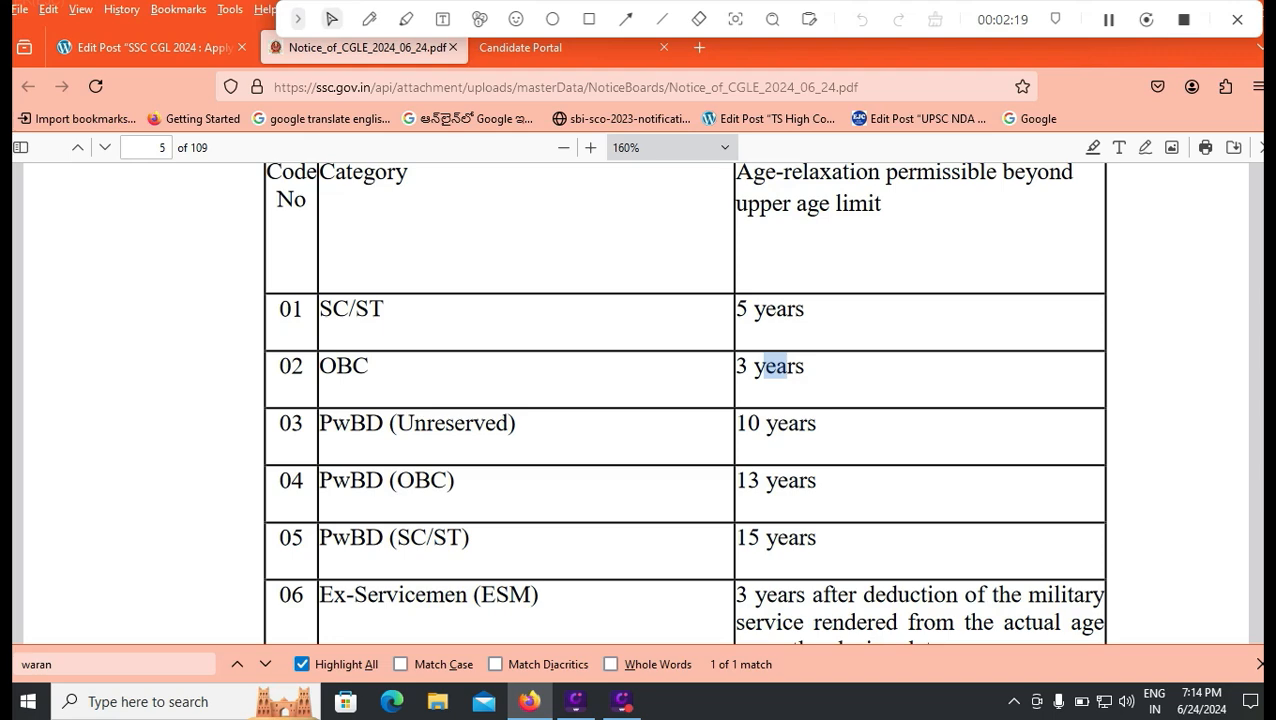
Step: Scroll to section 8 and select the 01-08-2024 qualification cut-off date
scroll(685, 400, down, 2)
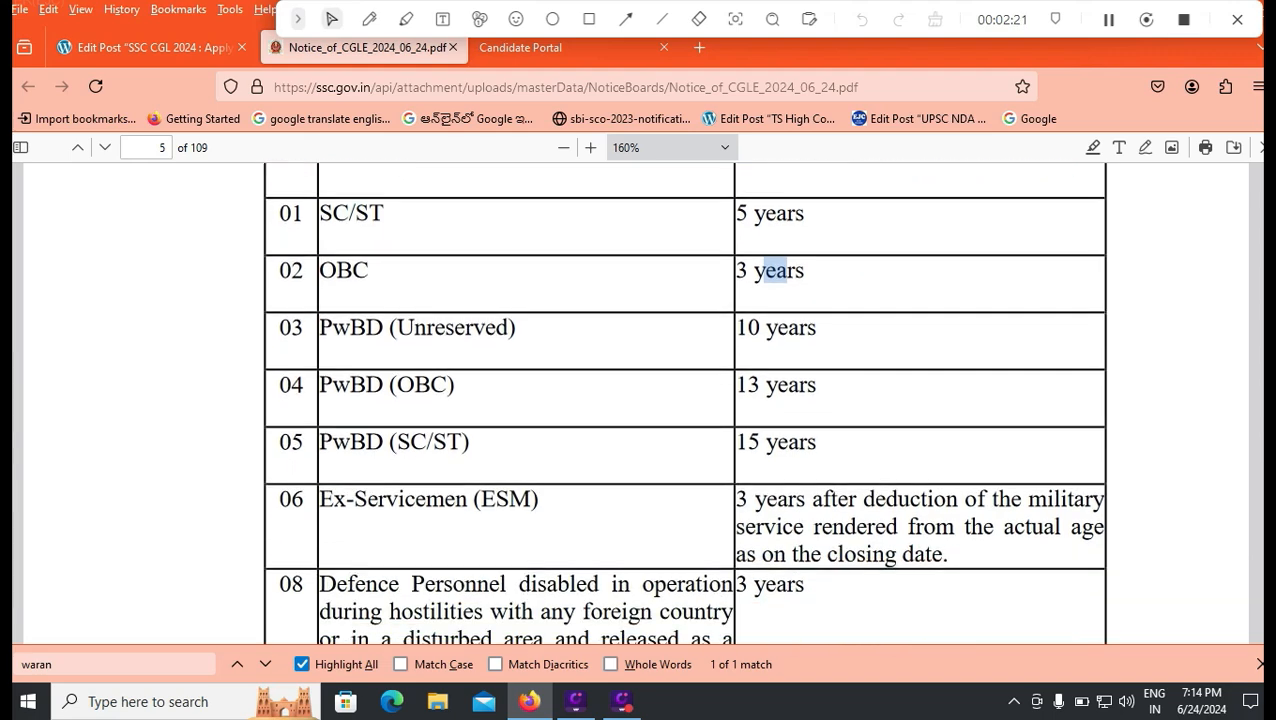
scroll(685, 400, down, 20)
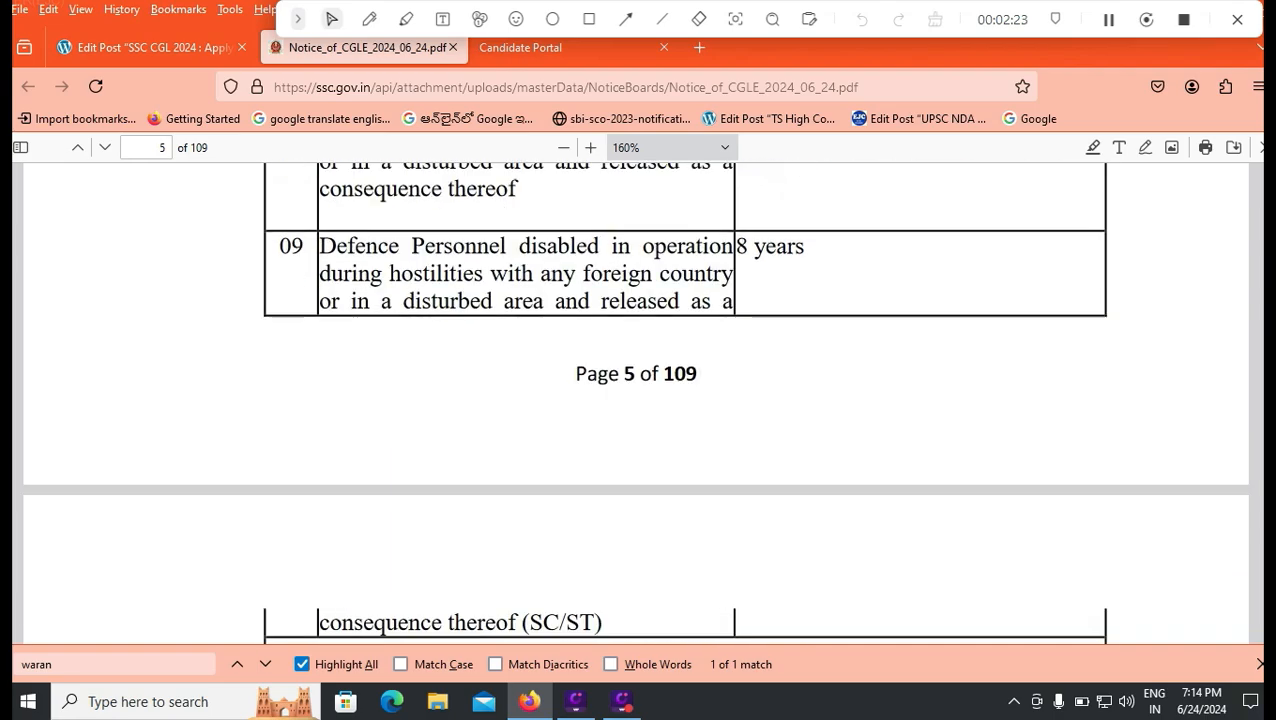
scroll(685, 400, down, 12)
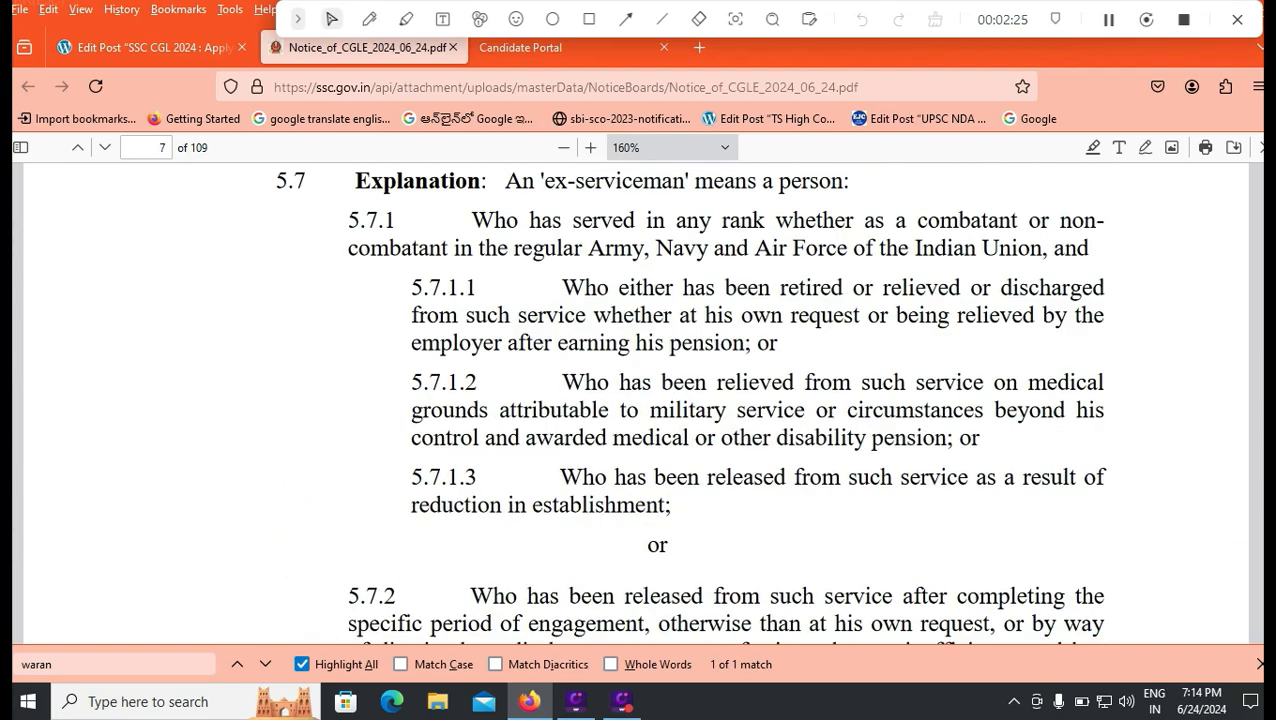
scroll(685, 400, down, 15)
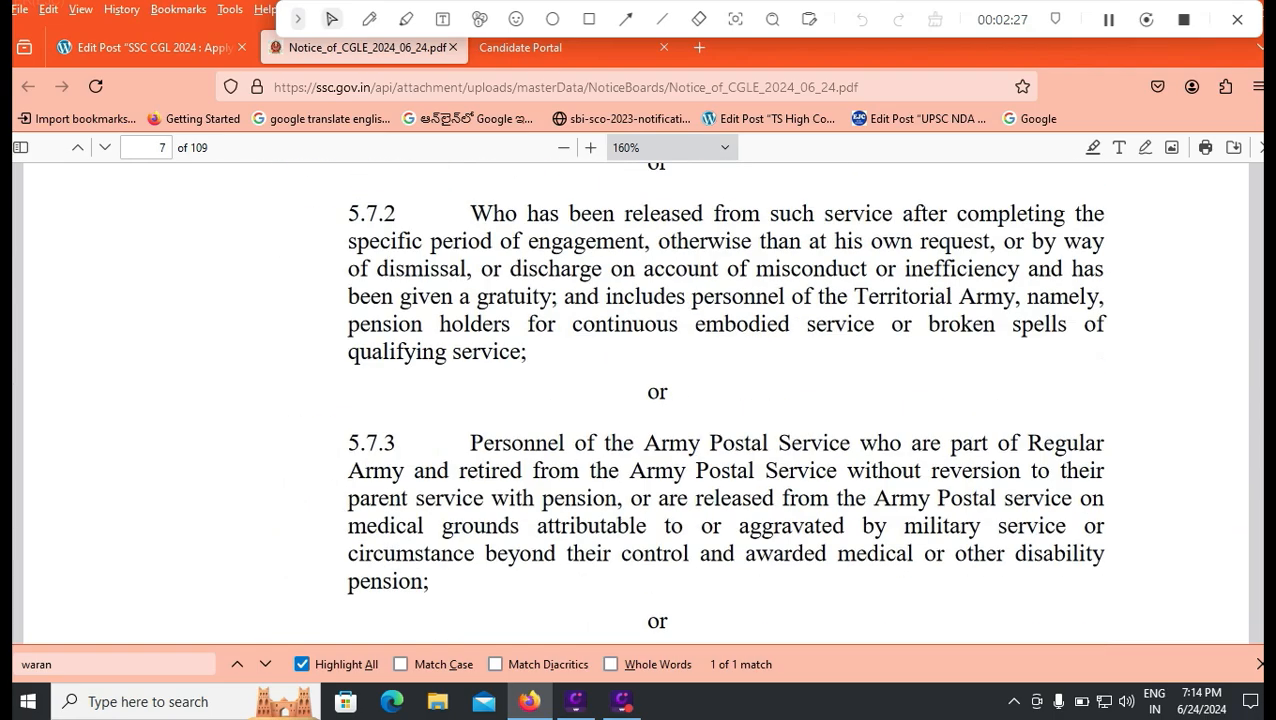
scroll(685, 400, down, 15)
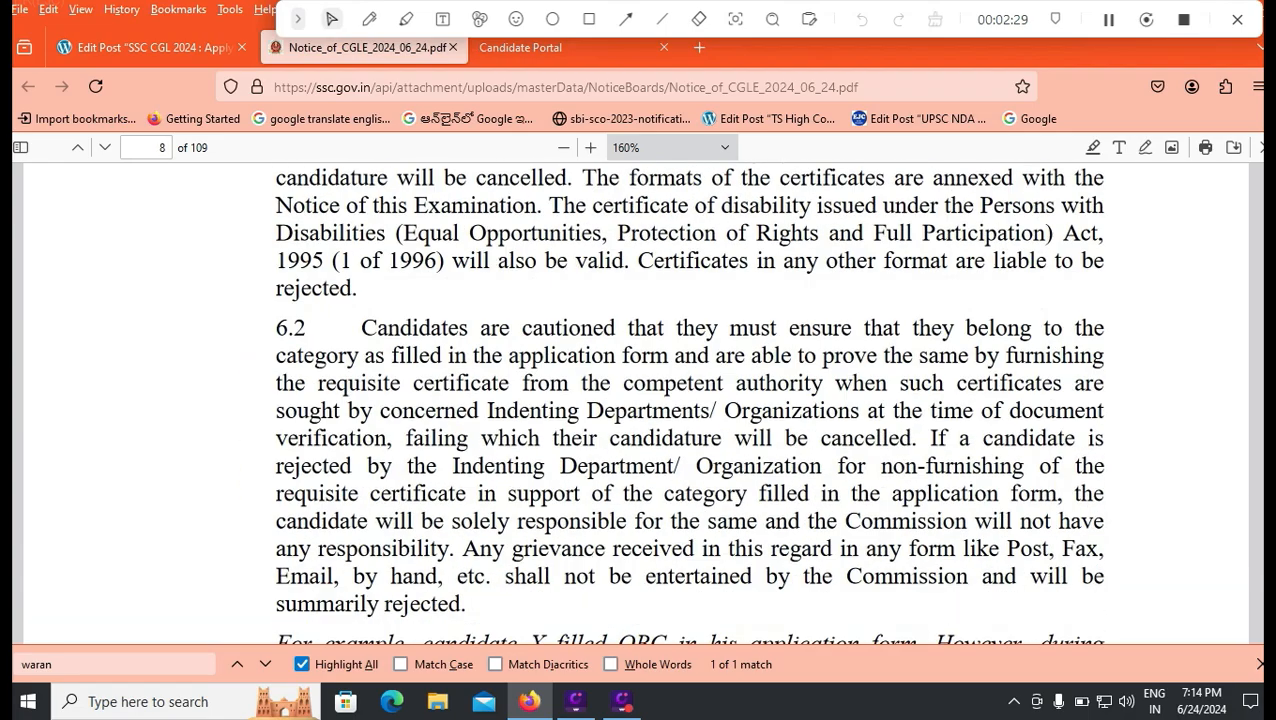
scroll(685, 400, down, 15)
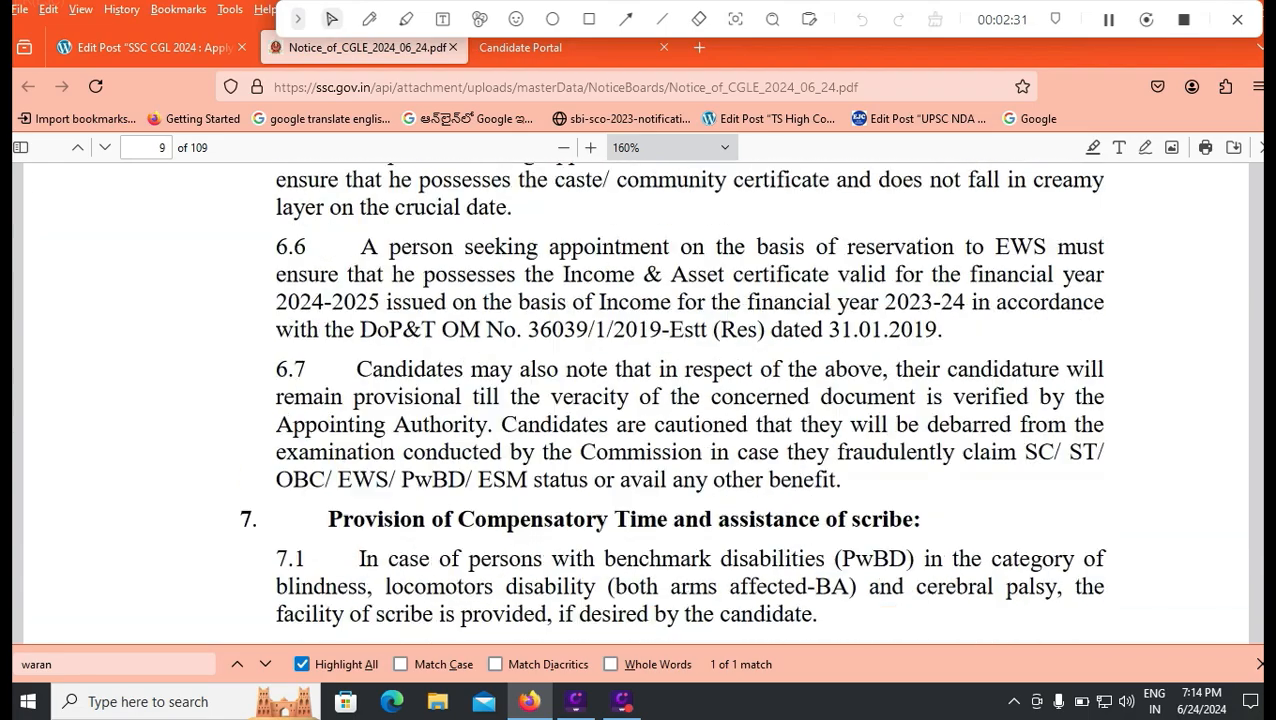
scroll(685, 400, down, 15)
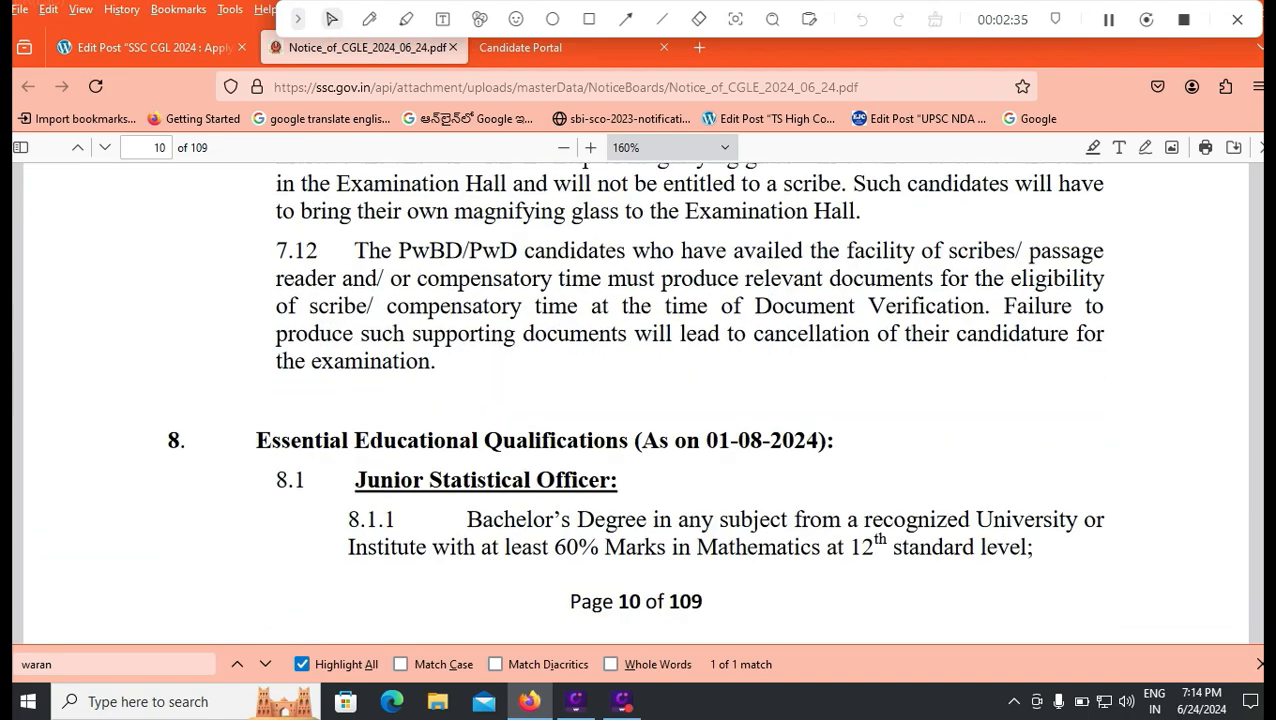
scroll(636, 400, down, 6)
scroll(636, 400, up, 5)
drag(704, 344, 749, 344)
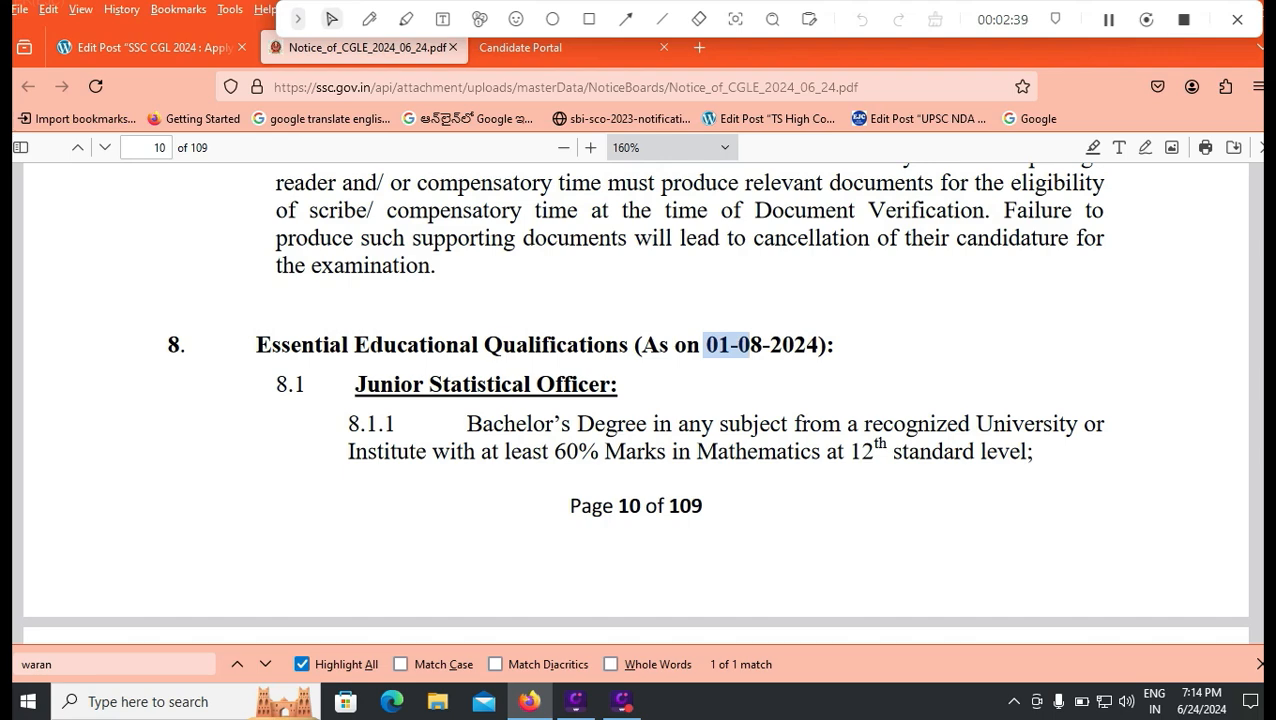
Step: Scroll down to the educational qualification sections 8.4–8.6 on page 11
scroll(636, 400, down, 5)
scroll(636, 400, down, 5)
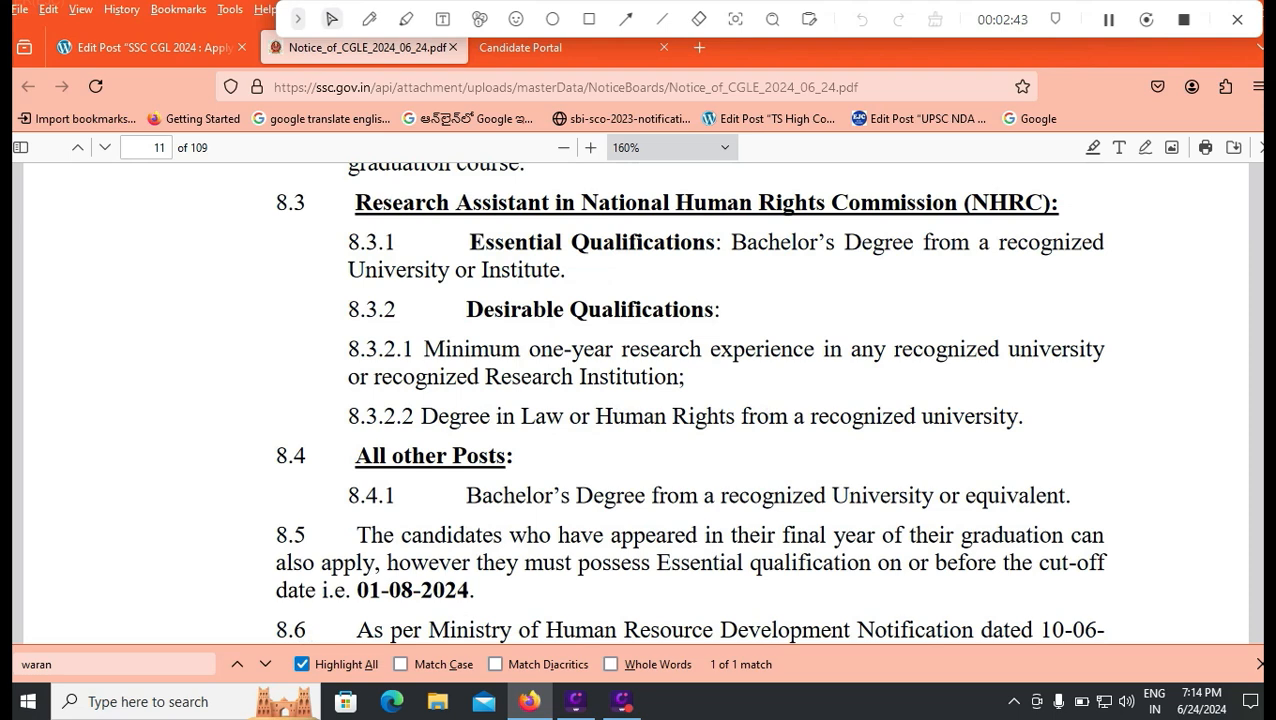
scroll(636, 400, up, 5)
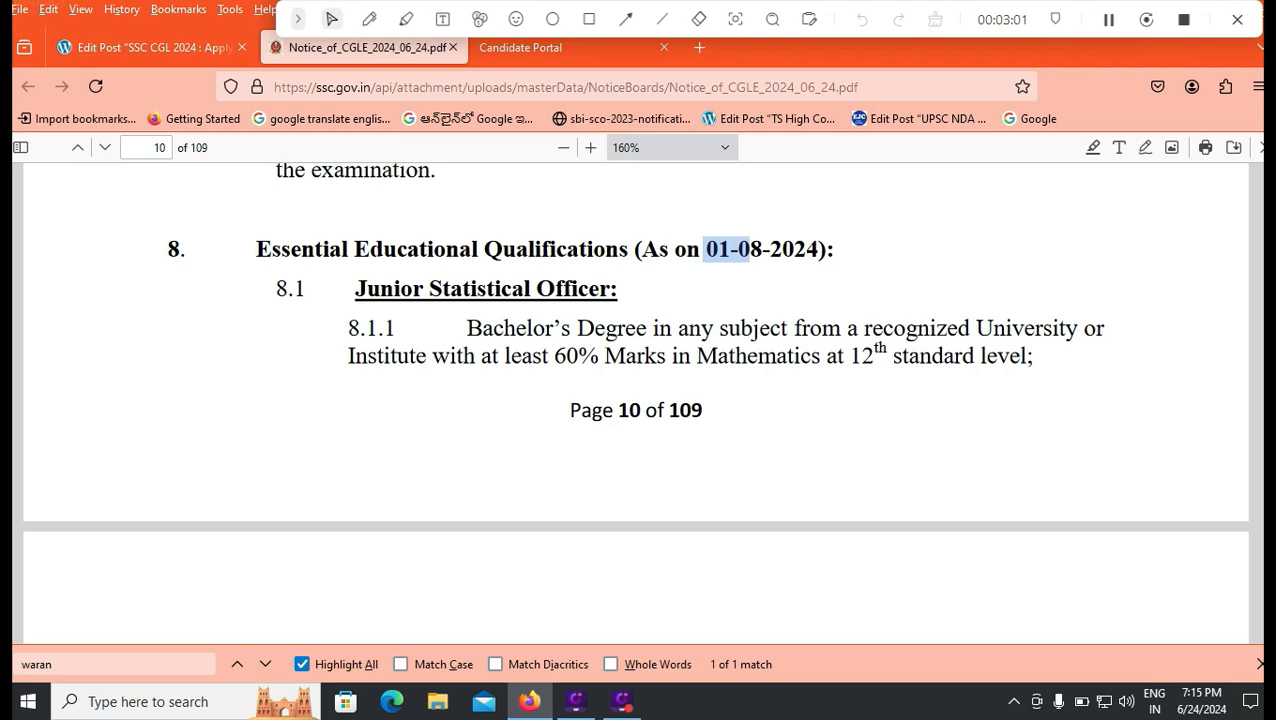
scroll(636, 400, down, 5)
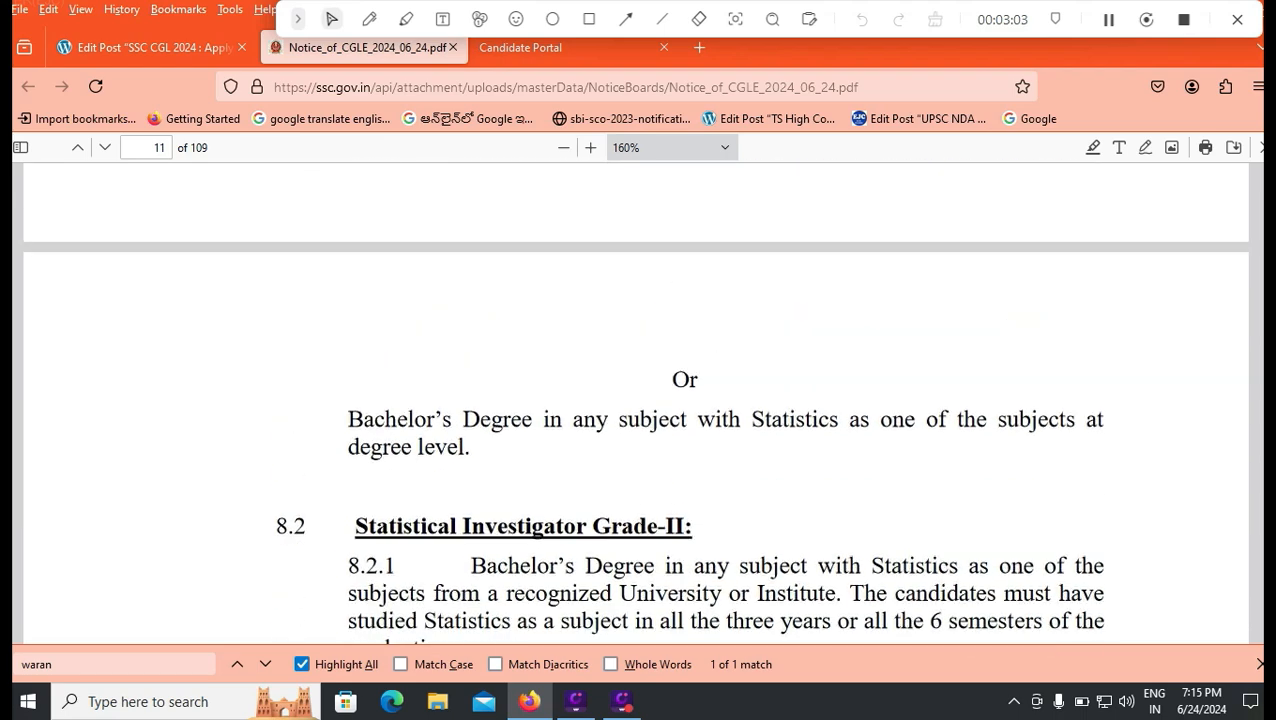
scroll(636, 400, up, 3)
scroll(636, 400, down, 5)
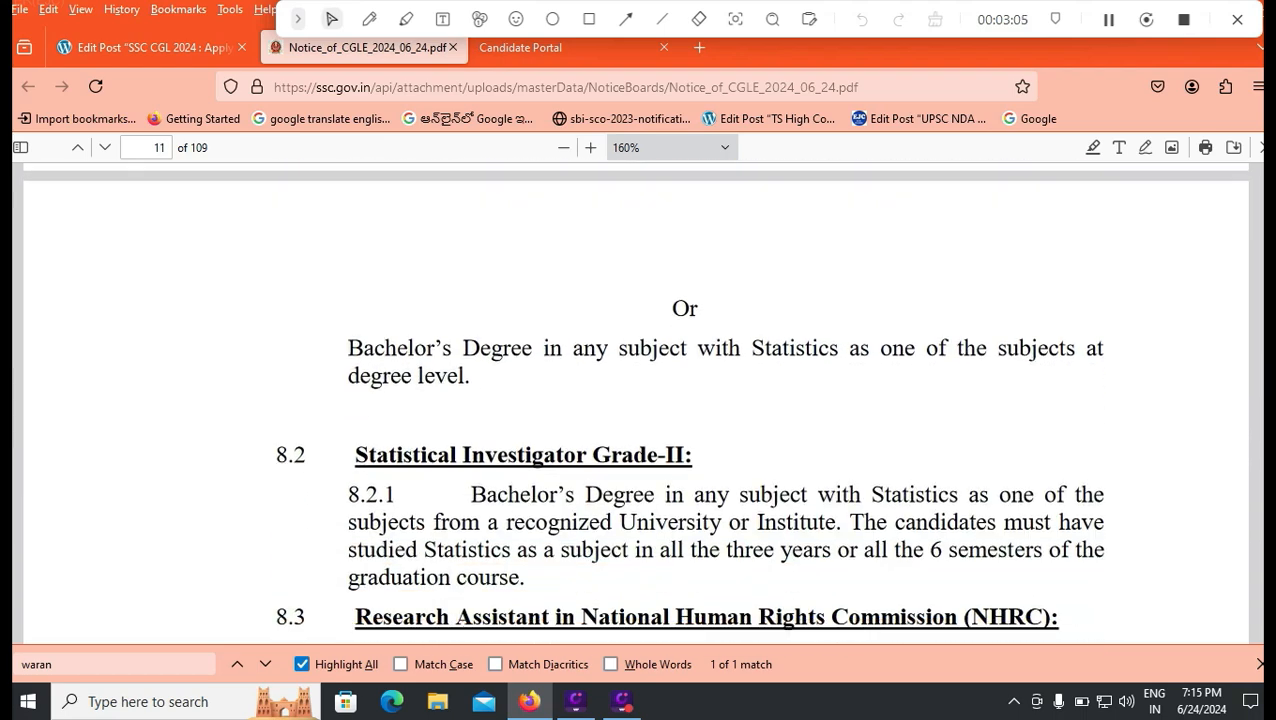
scroll(636, 400, down, 2)
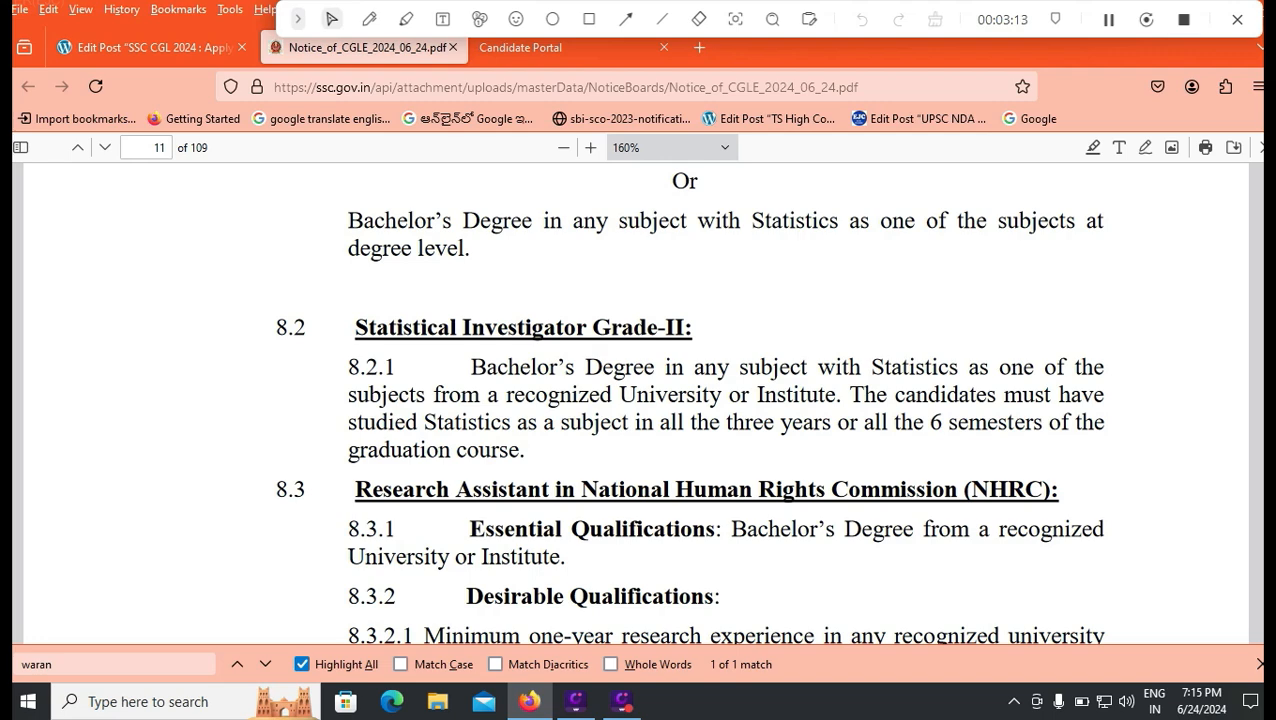
scroll(689, 401, down, 2)
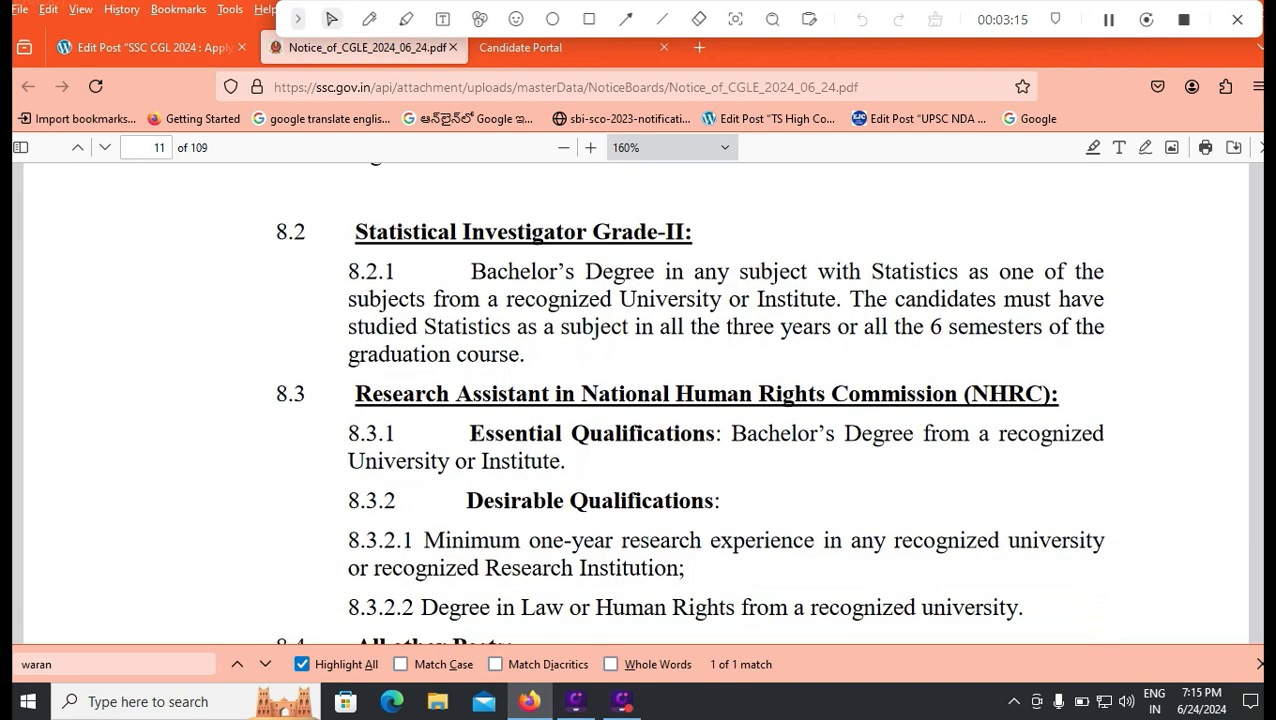
scroll(689, 401, down, 2)
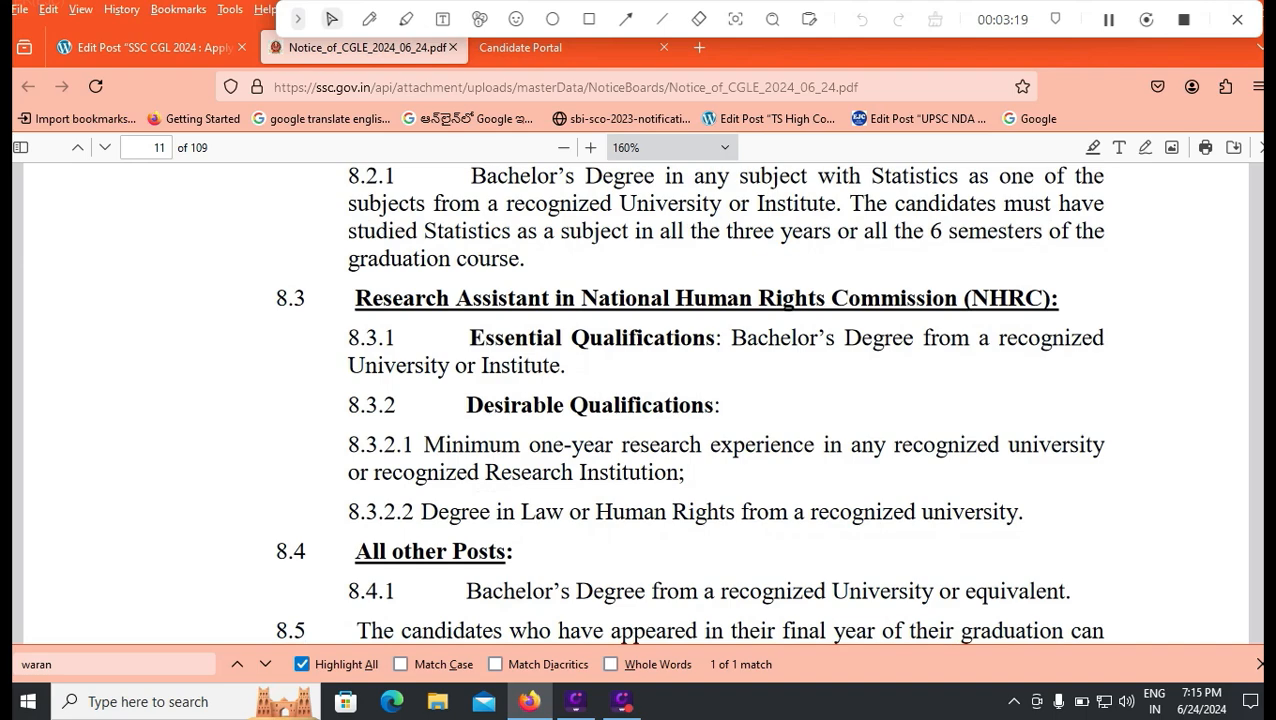
scroll(689, 401, down, 6)
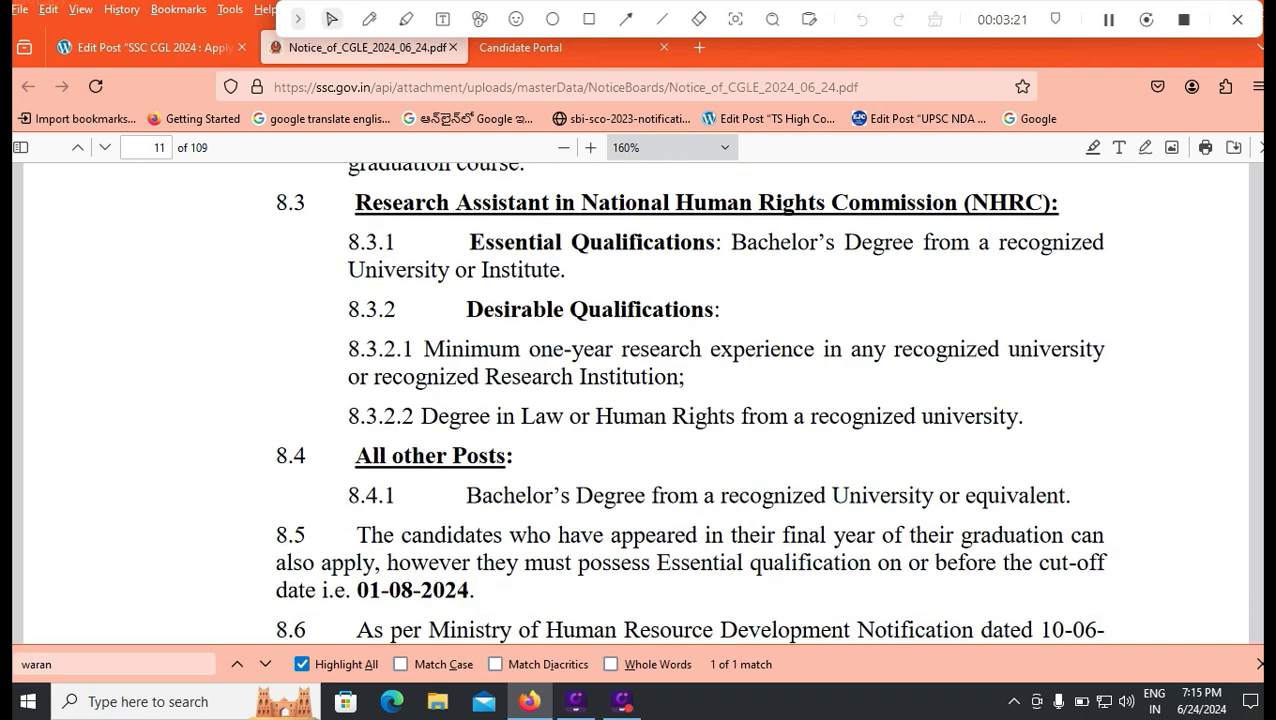
scroll(689, 401, up, 4)
scroll(689, 401, down, 4)
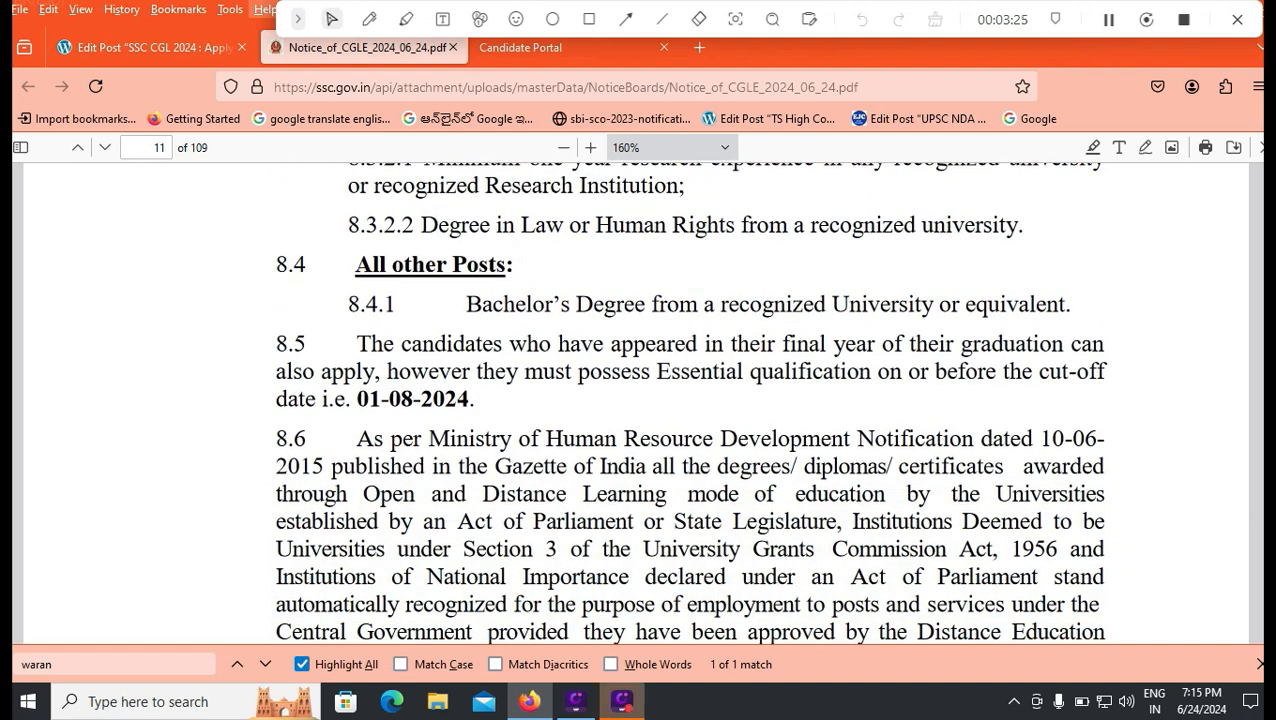
Step: Highlight the fee-exempt categories (Women/SC/ST/PwD/Ex-servicemen) in the post's Fees Details, then return to the SSC login page
key(ctrl+shift+Tab)
scroll(565, 500, down, 10)
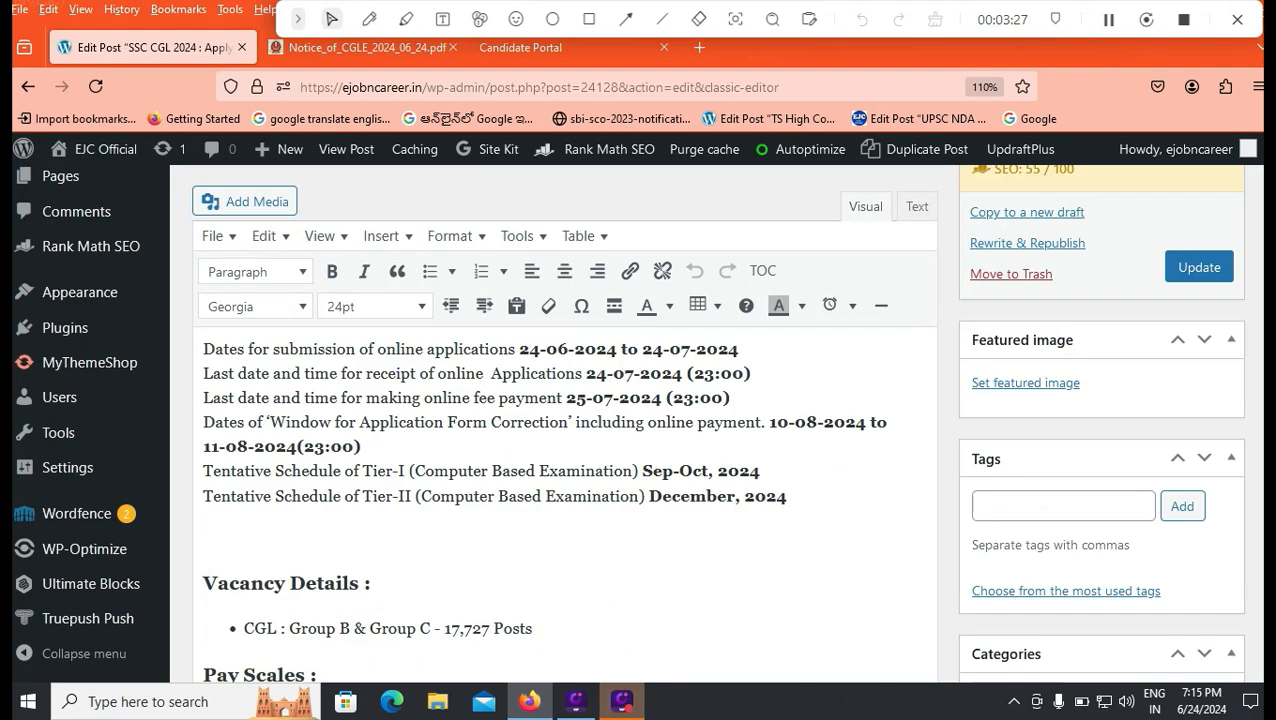
scroll(565, 500, down, 3)
scroll(565, 500, down, 3)
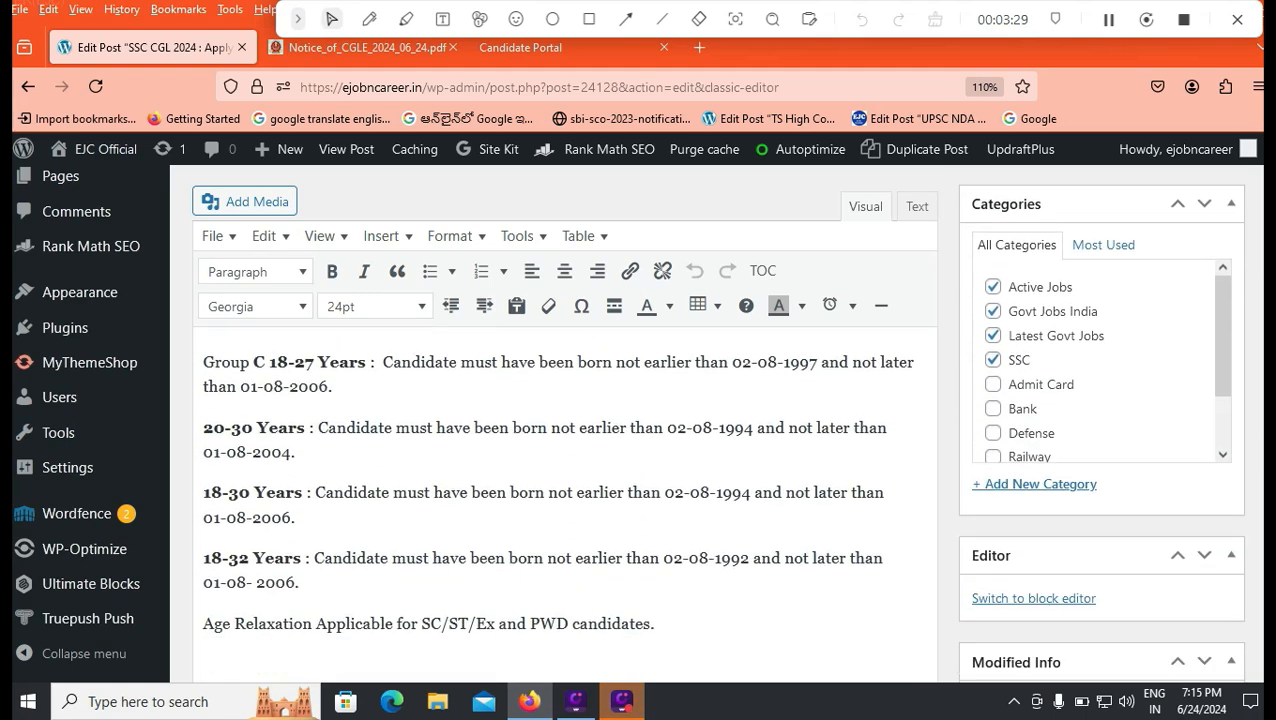
scroll(565, 500, down, 3)
scroll(565, 500, down, 3)
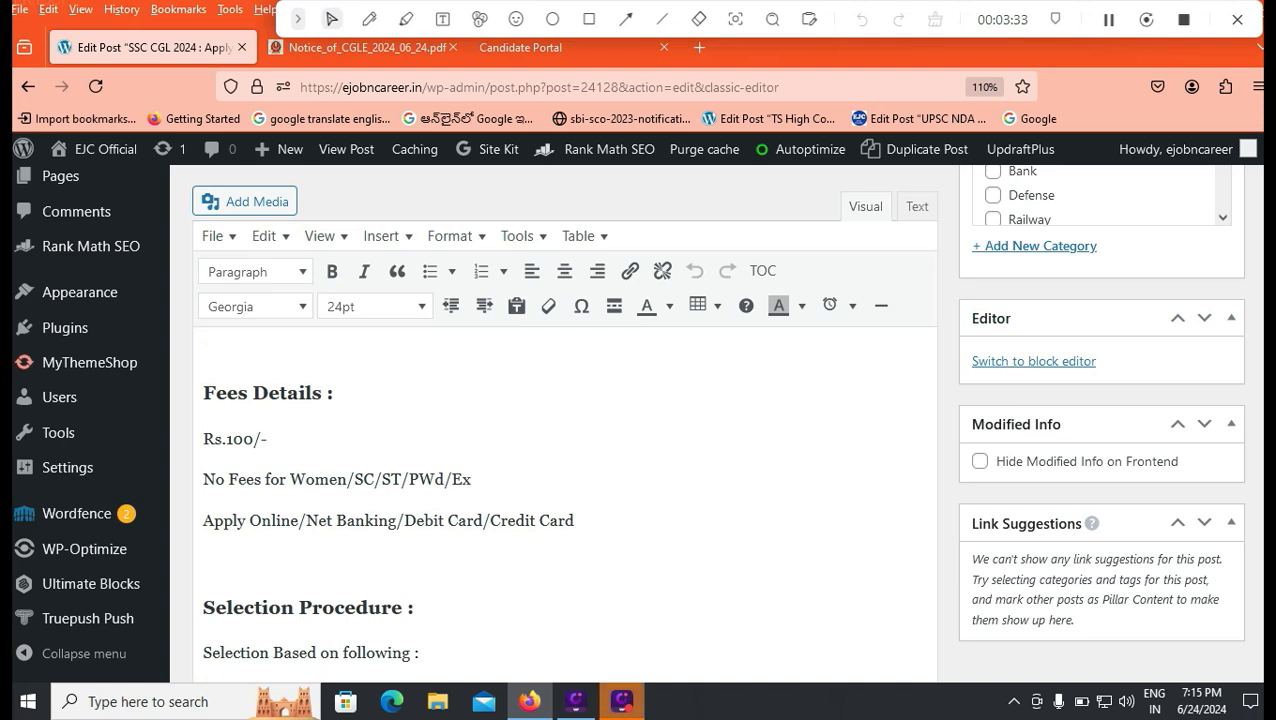
drag(286, 479, 471, 479)
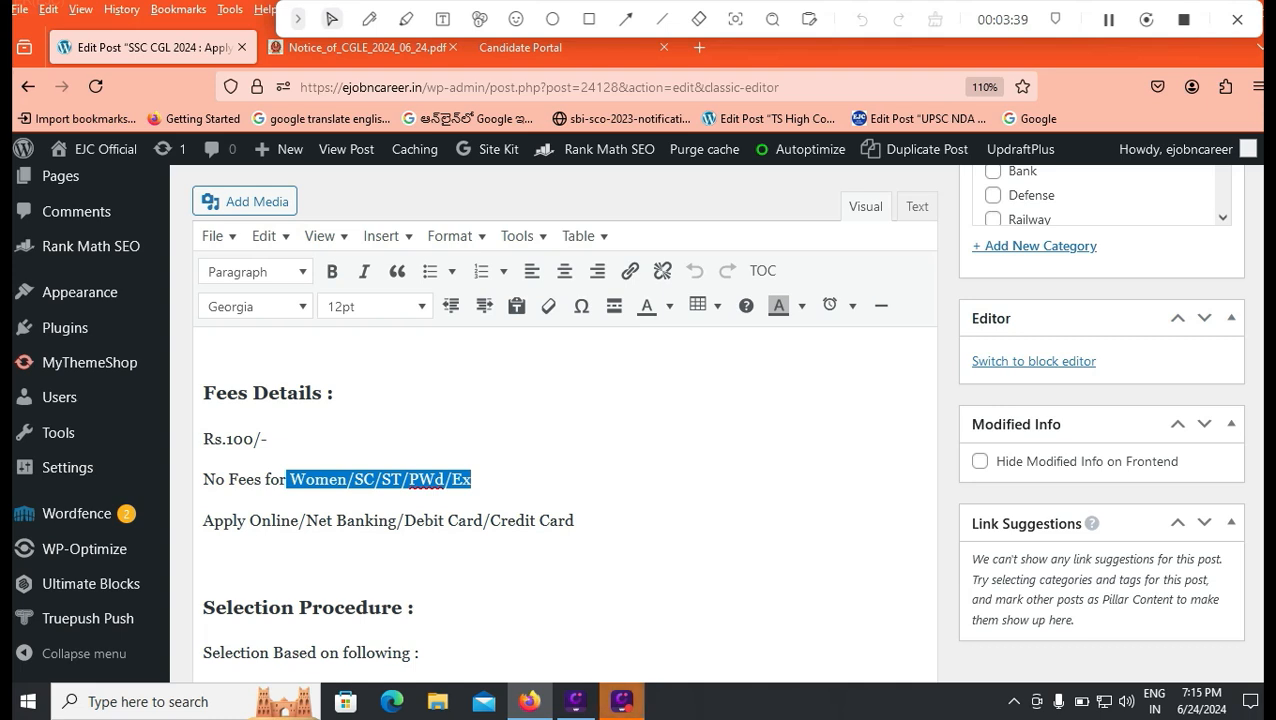
scroll(565, 500, down, 2)
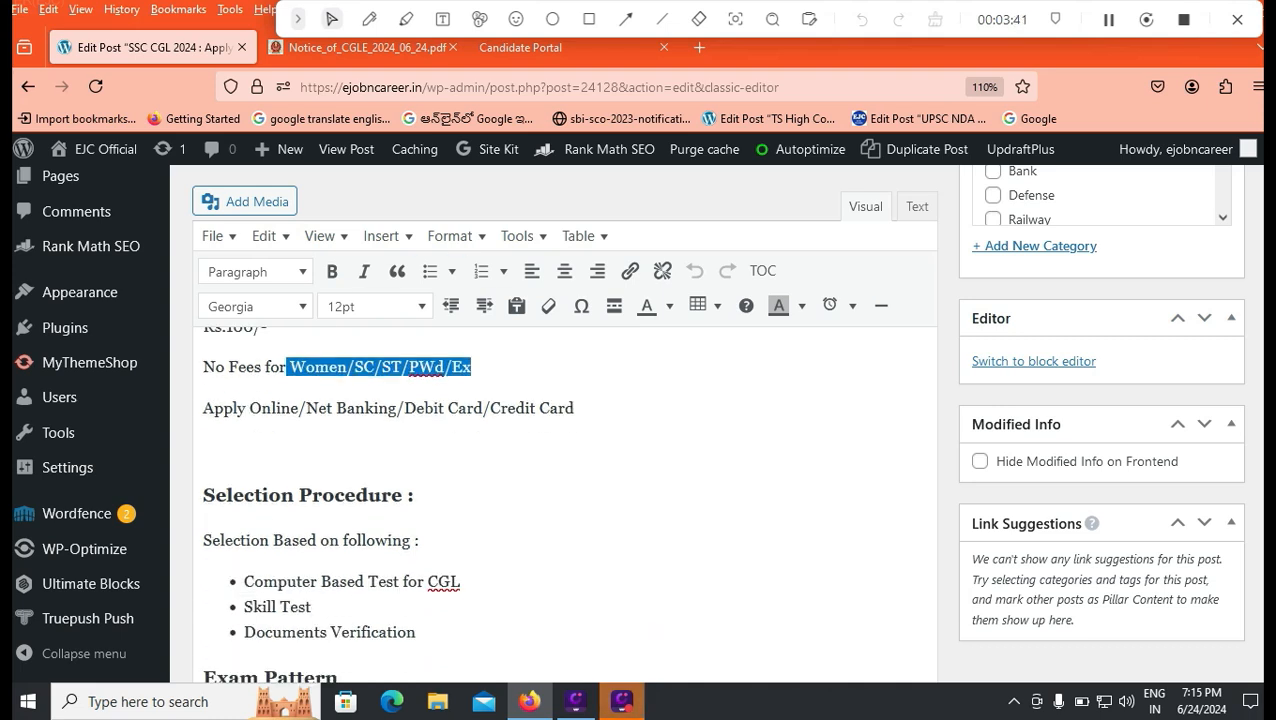
click(520, 47)
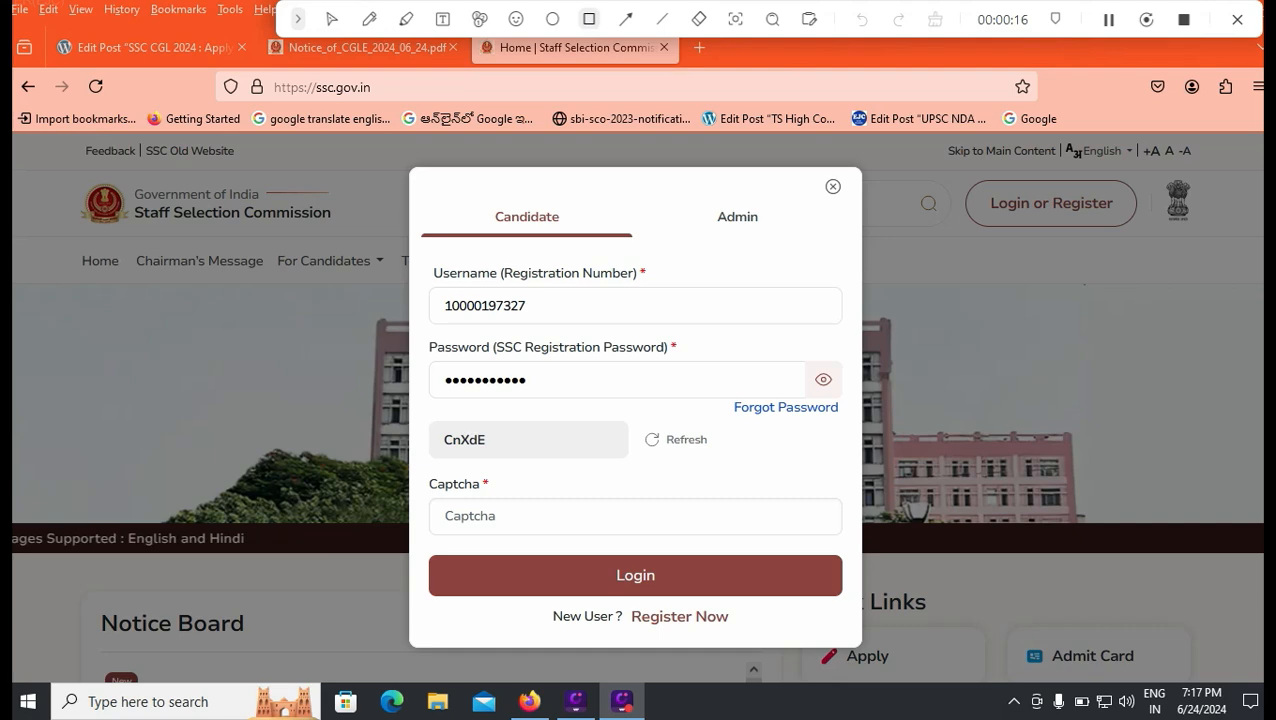
Step: Outline the Login or Register and Register Now options, then start a new one-time registration
drag(948, 176, 1157, 235)
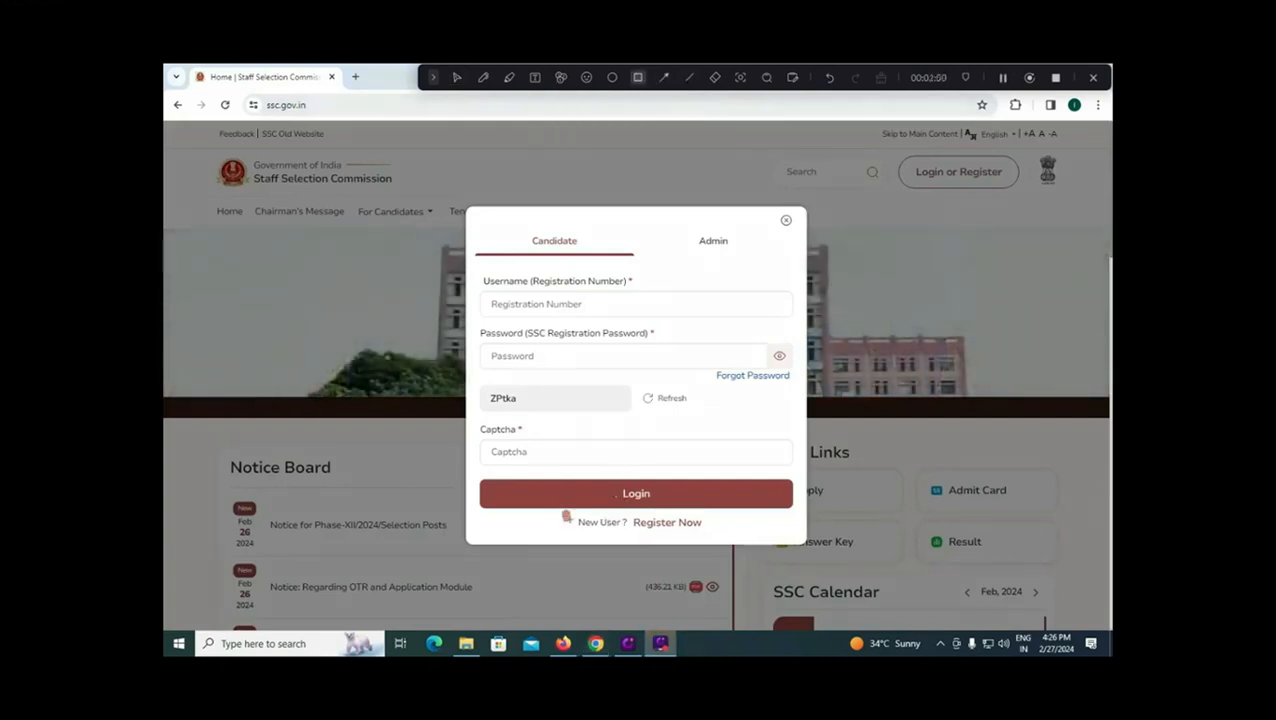
drag(563, 512, 747, 536)
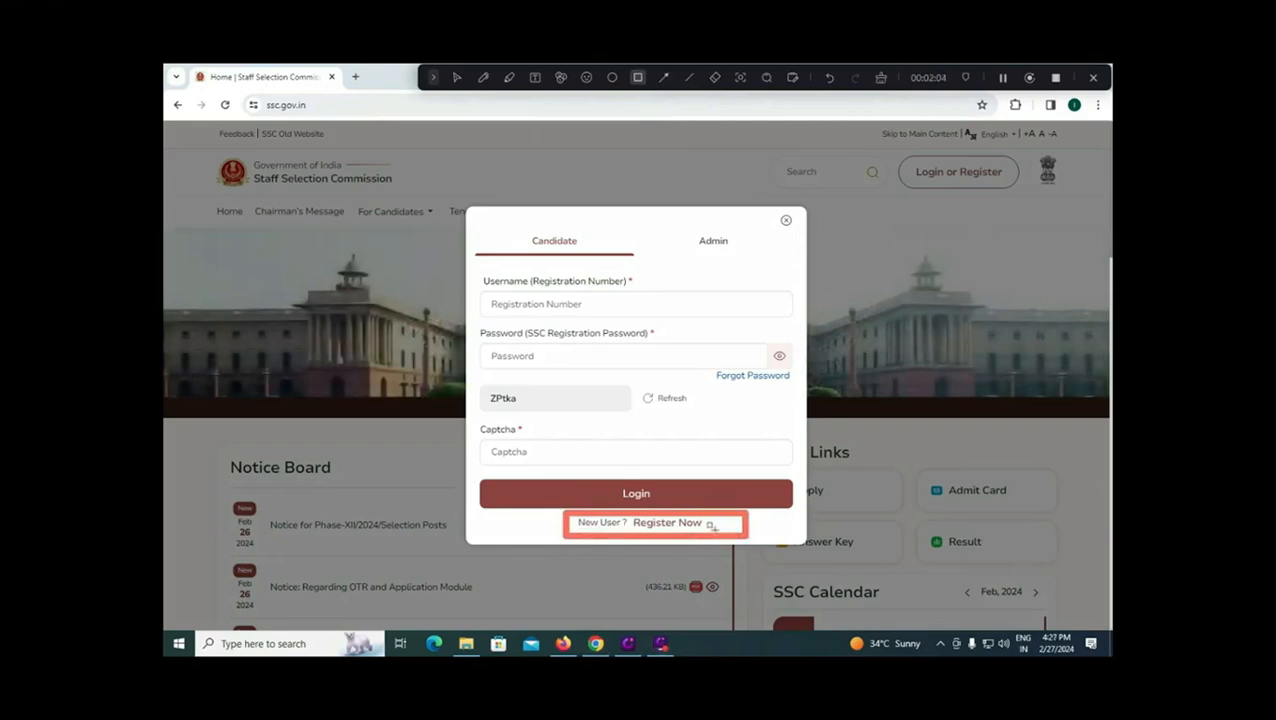
click(670, 522)
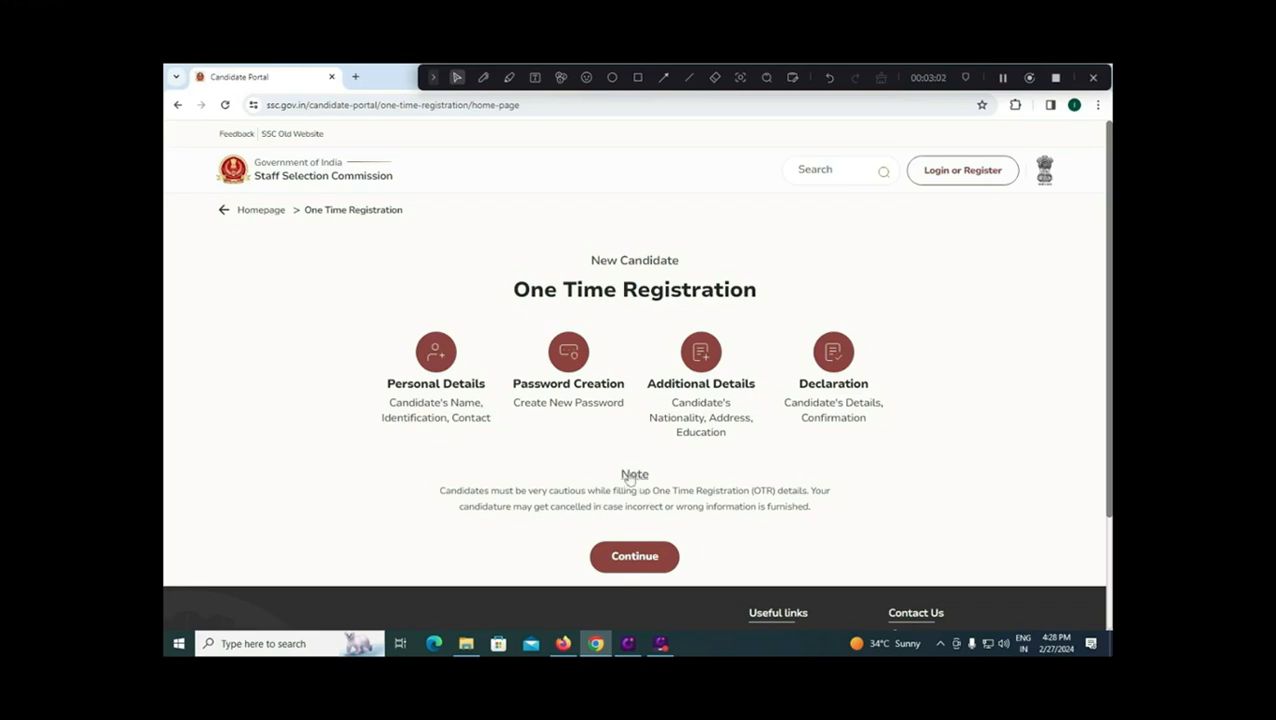
Step: Continue to Personal Details and answer No to having an Aadhaar card after briefly trying Yes
click(634, 558)
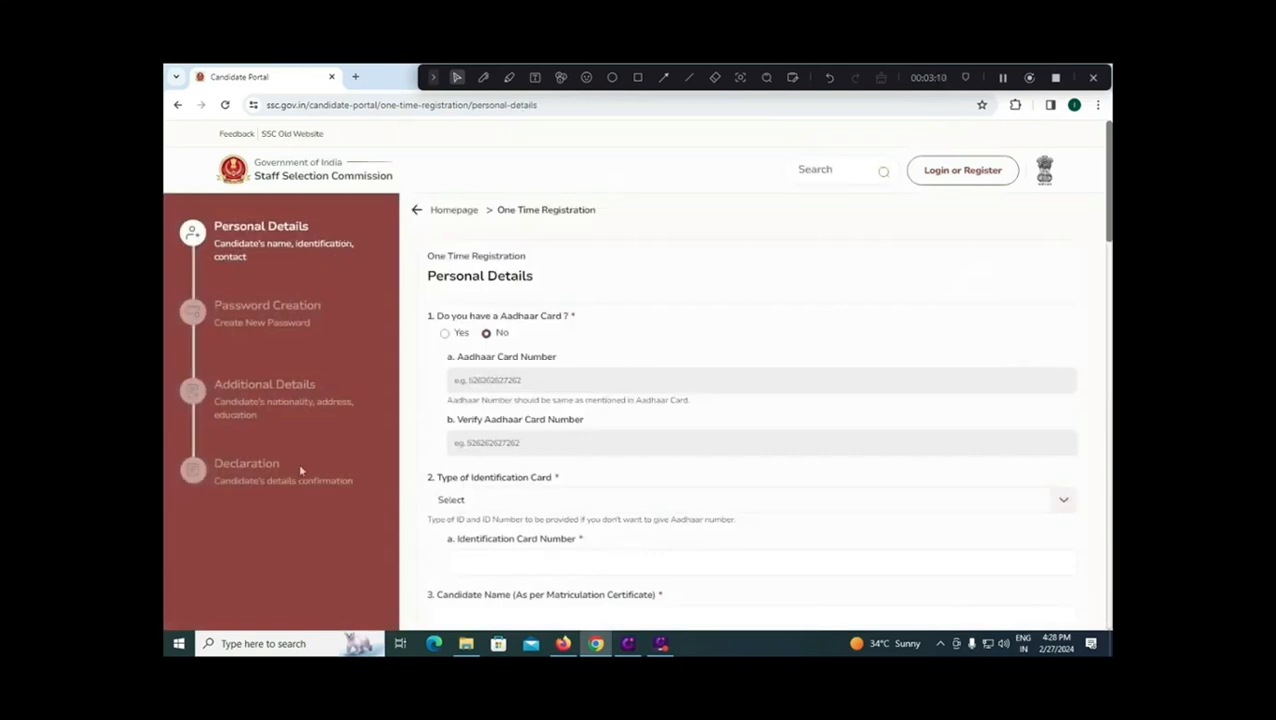
click(445, 334)
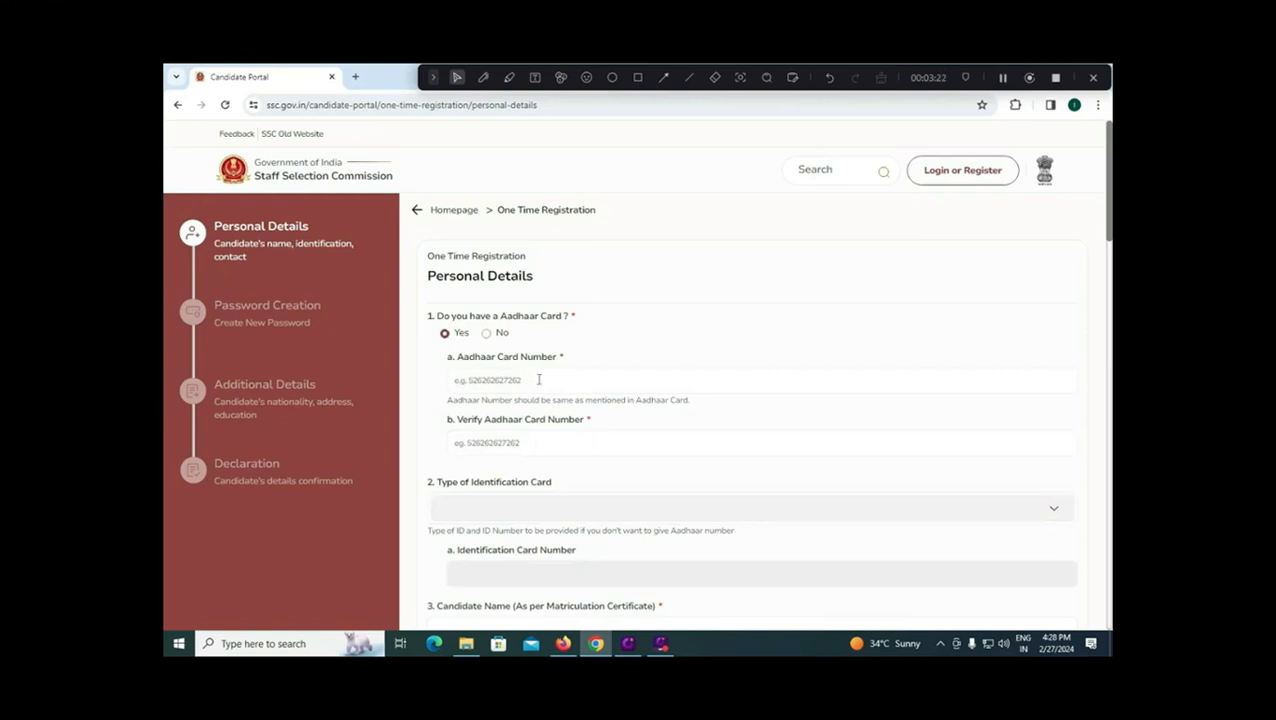
click(533, 379)
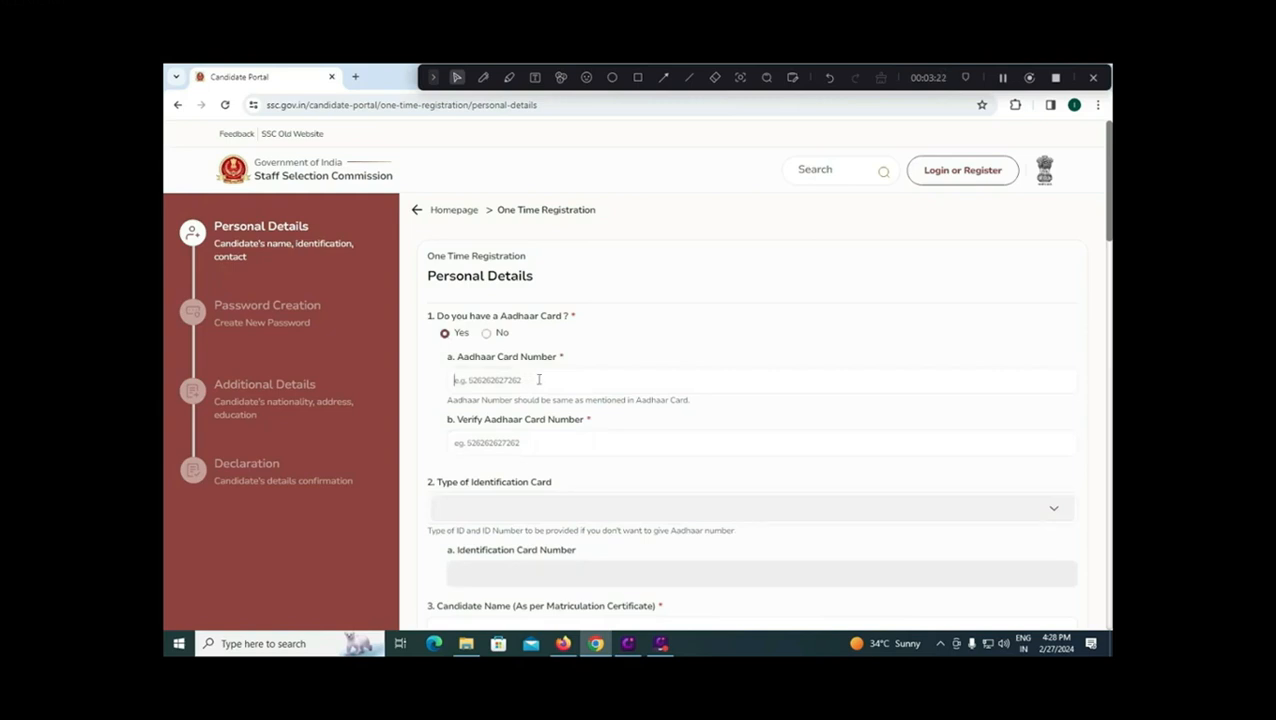
click(525, 443)
scroll(528, 442, down, 1)
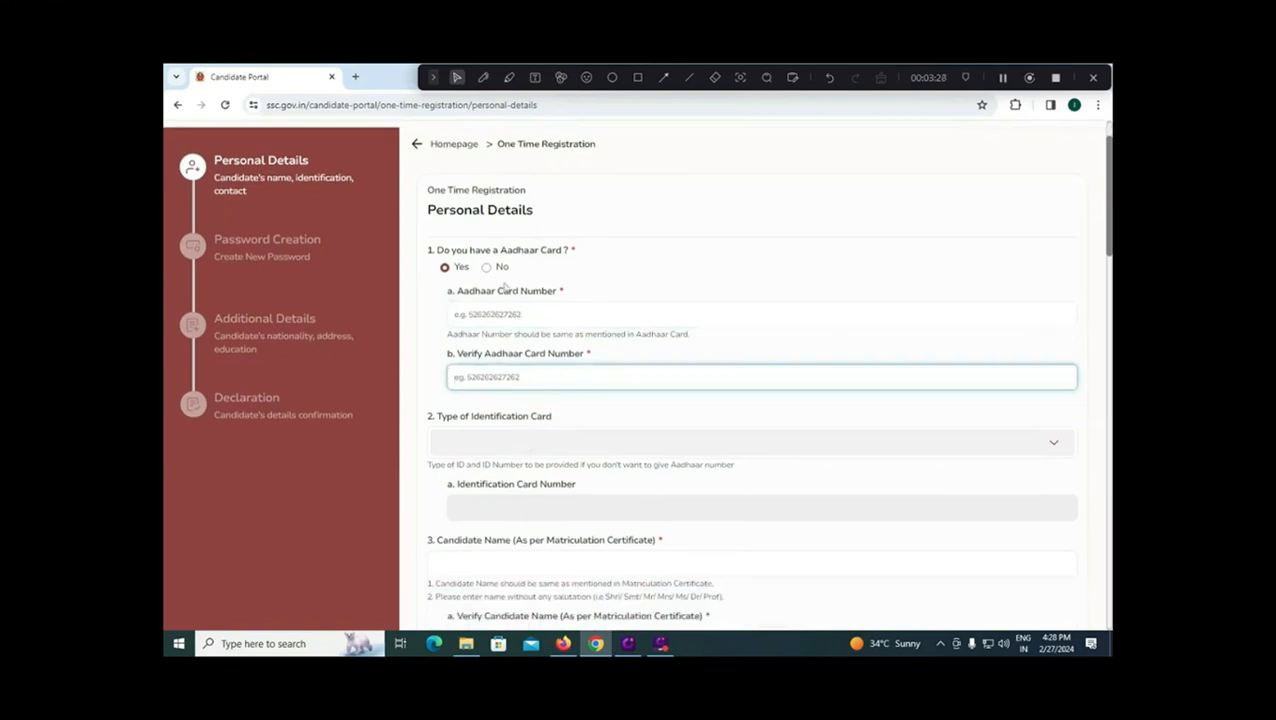
click(486, 267)
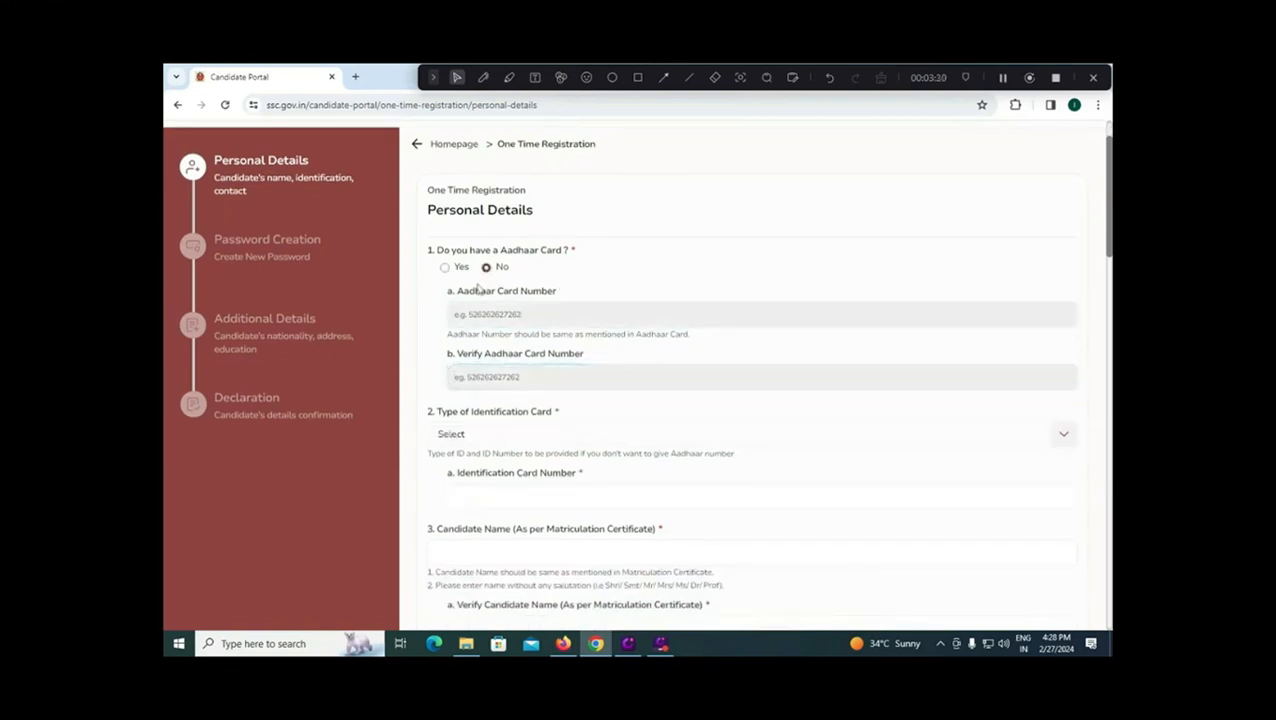
Step: Choose Voter ID Card as the Type of Identification Card
click(483, 438)
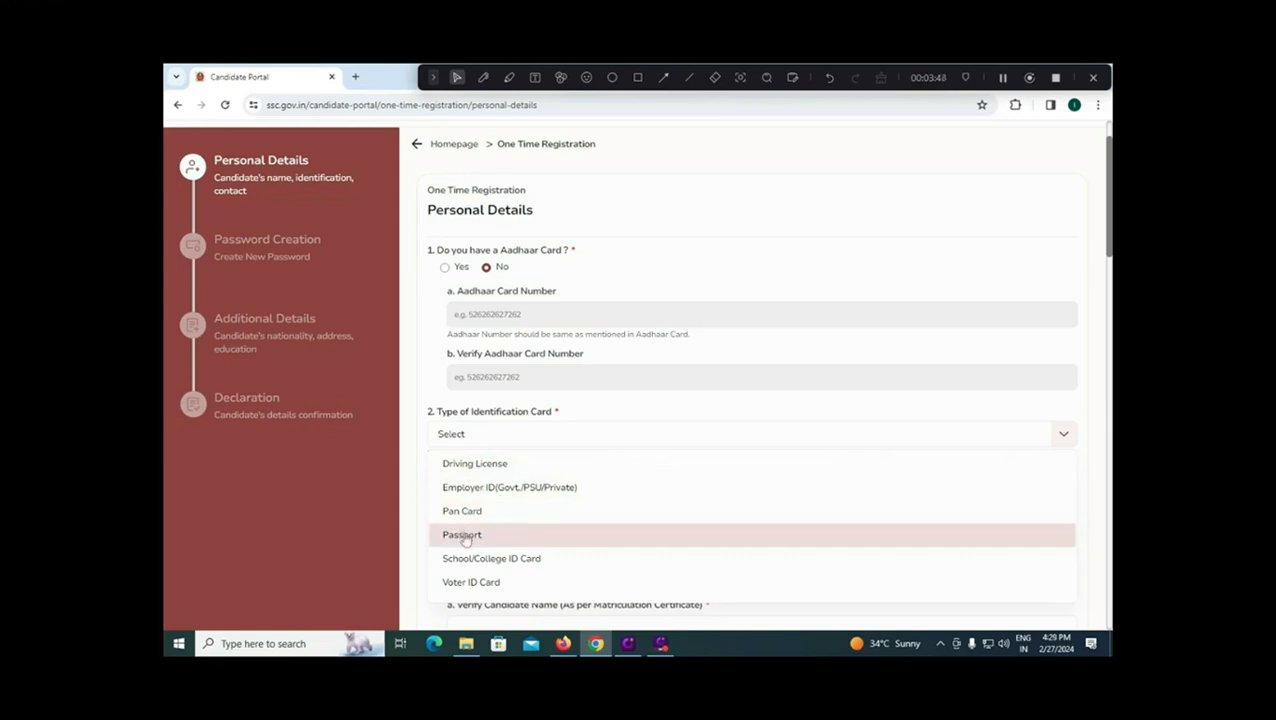
scroll(465, 538, down, 1)
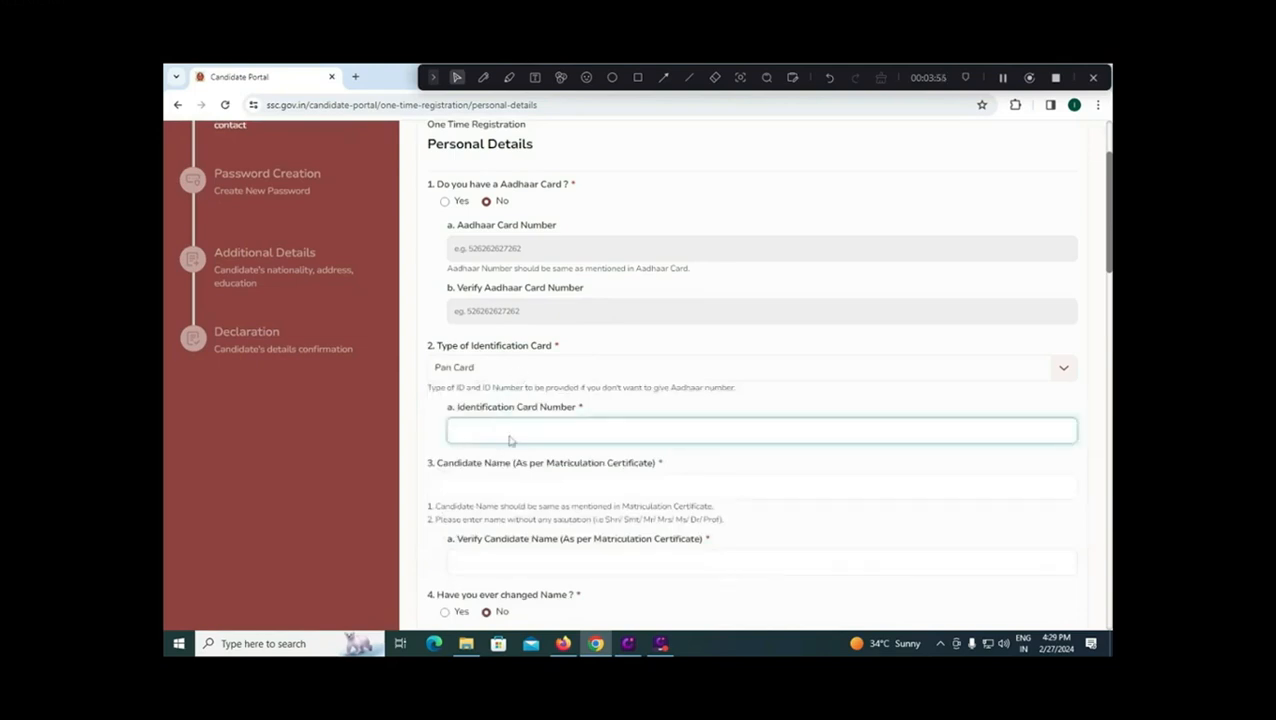
click(527, 370)
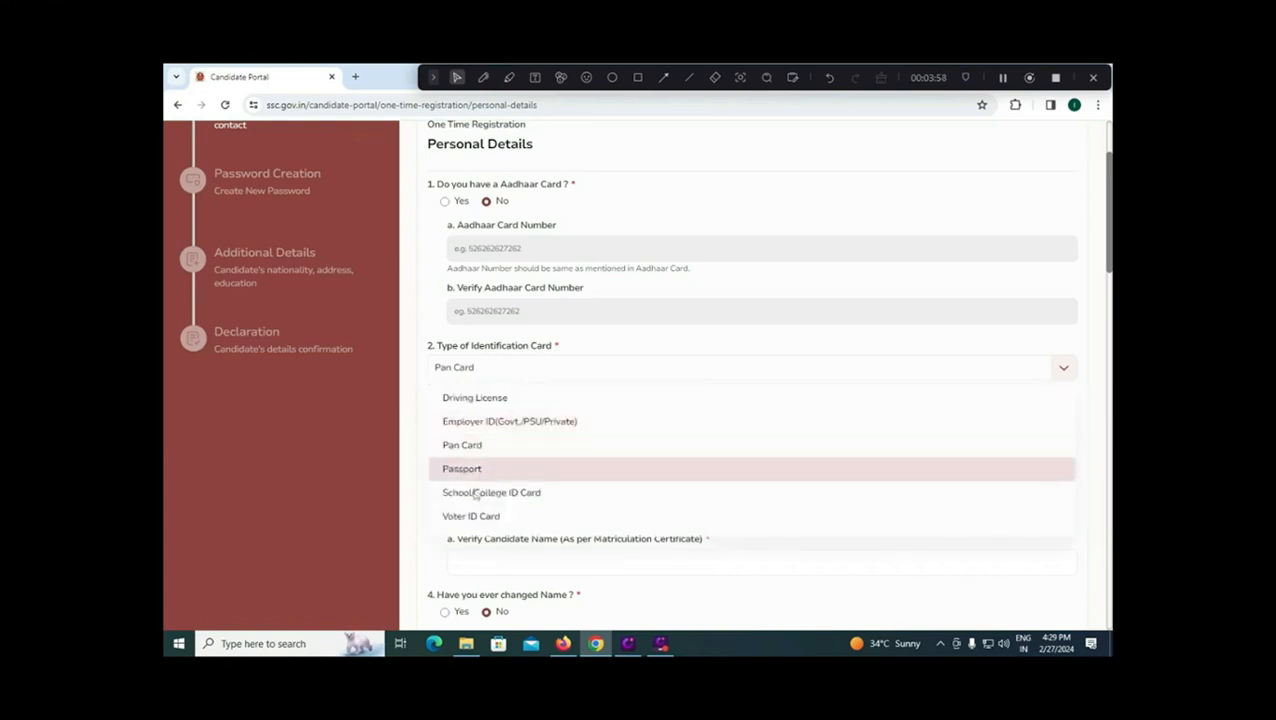
click(481, 515)
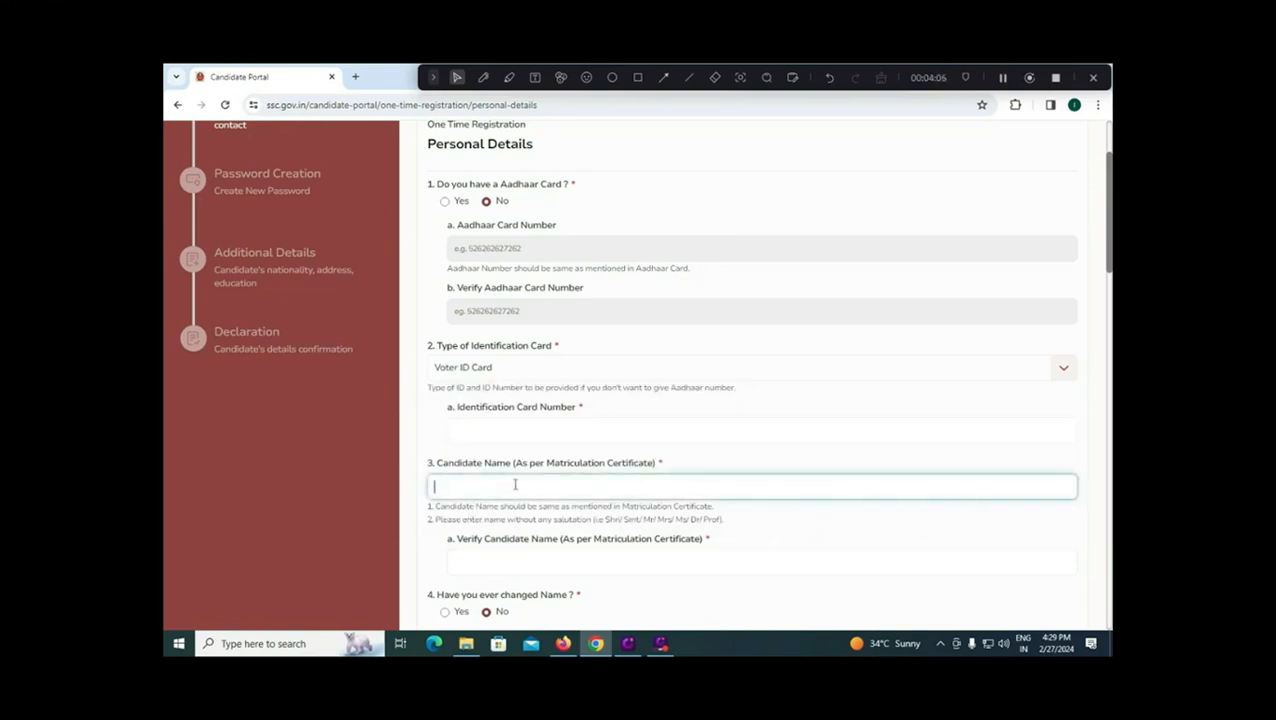
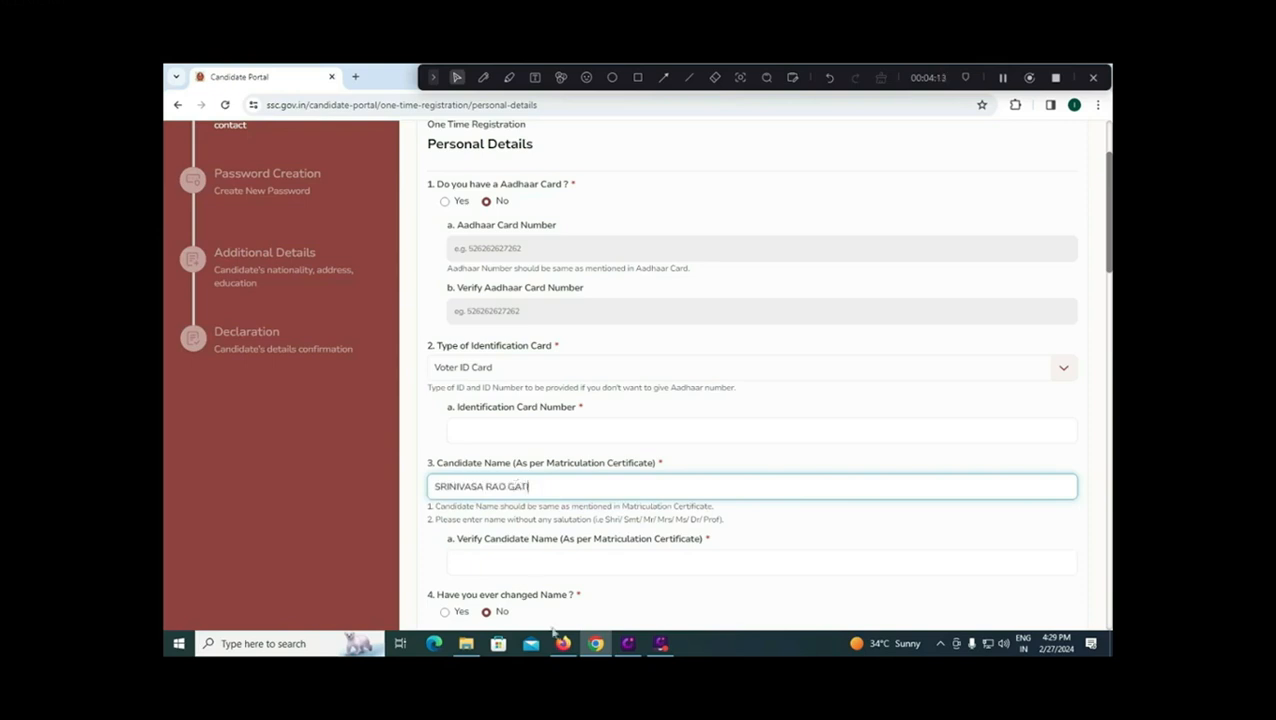
Step: Enter the candidate's full name in Candidate Name and again in Verify Candidate Name
click(566, 568)
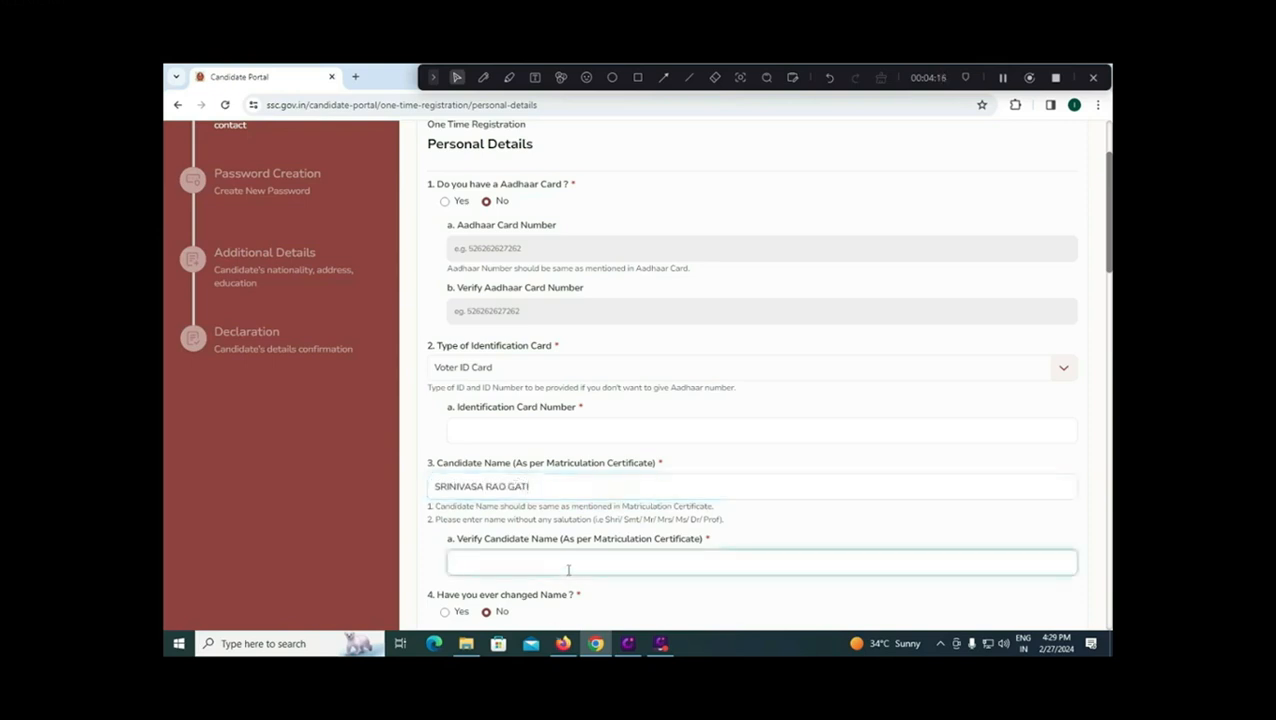
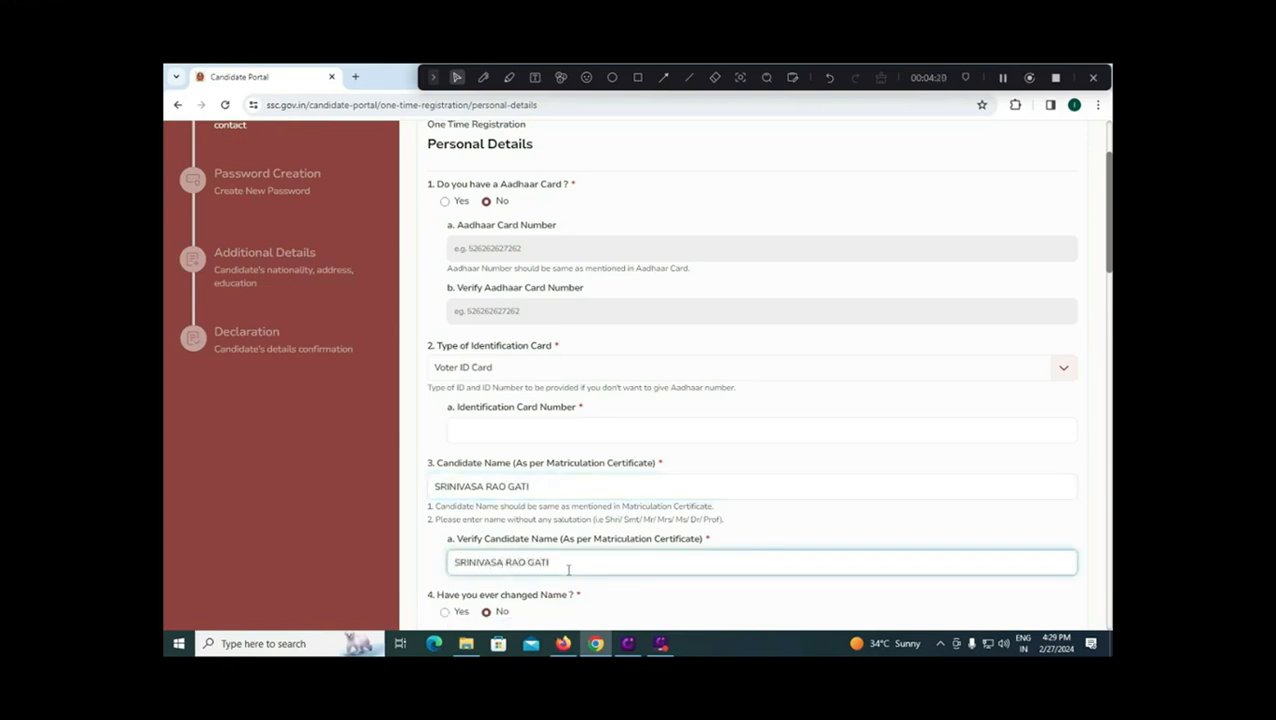
scroll(575, 550, down, 1)
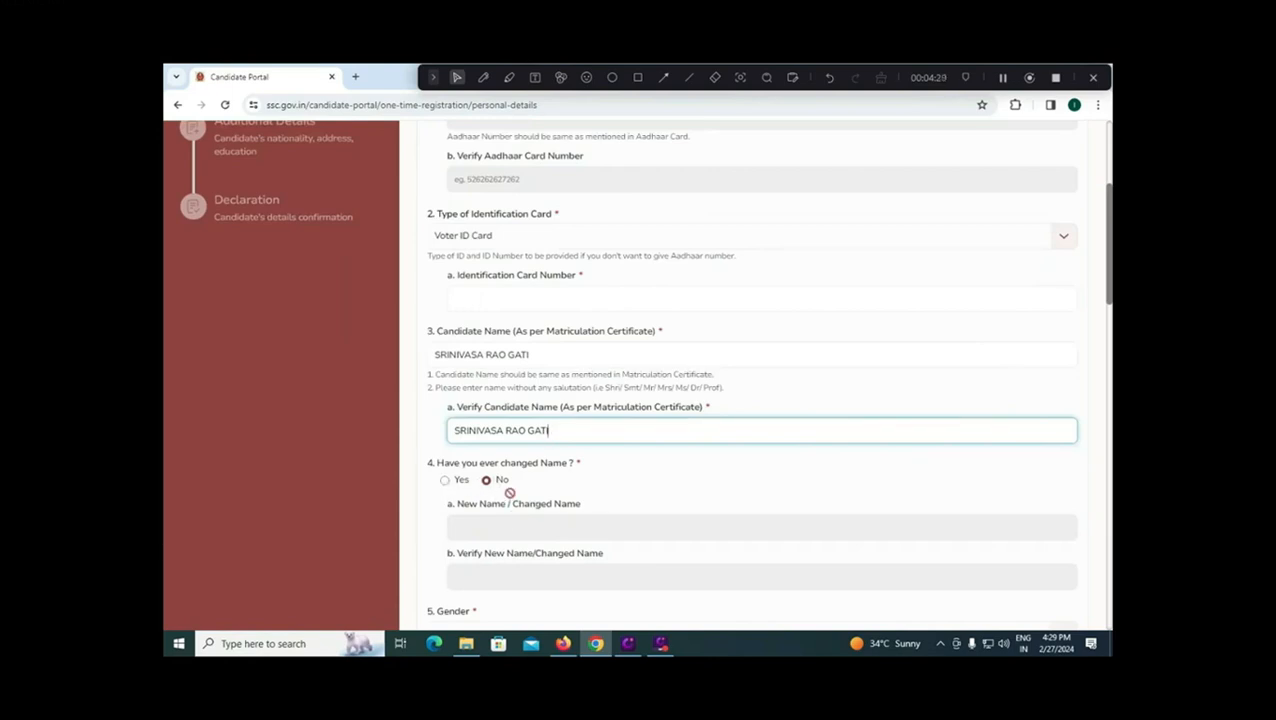
Step: Set both Gender and Verify Gender to Male
scroll(511, 518, down, 1)
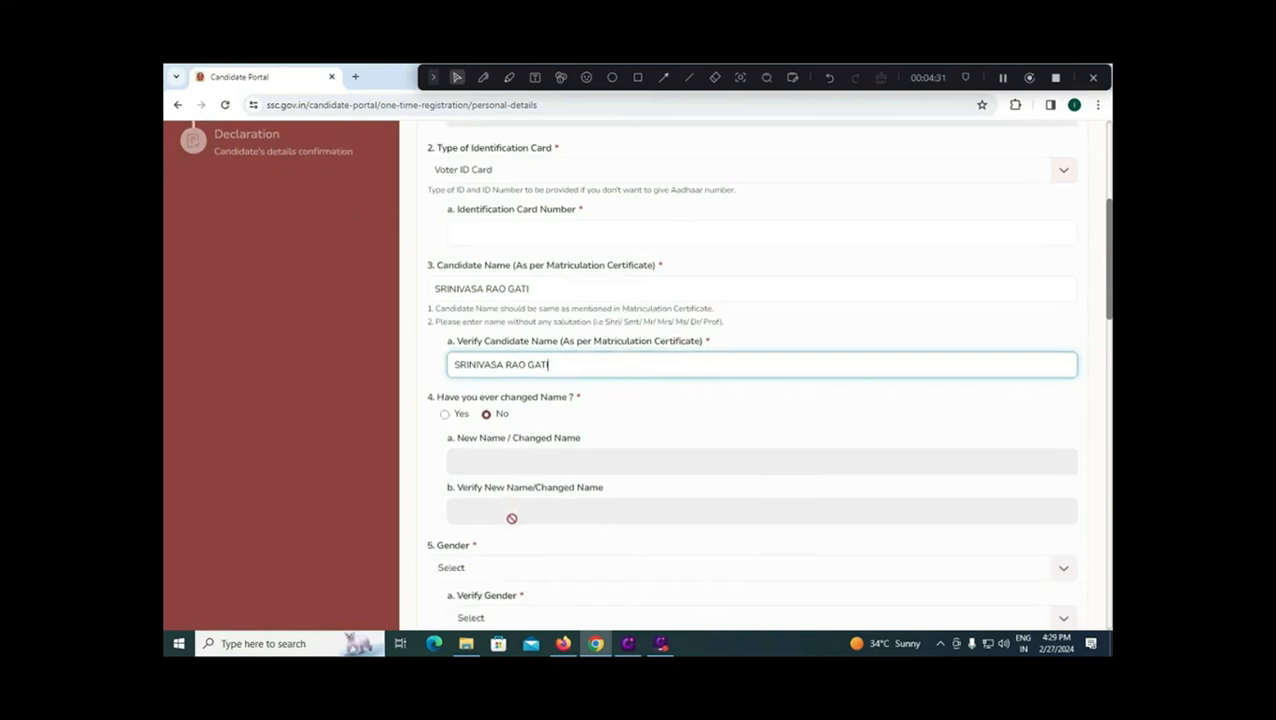
scroll(511, 518, down, 1)
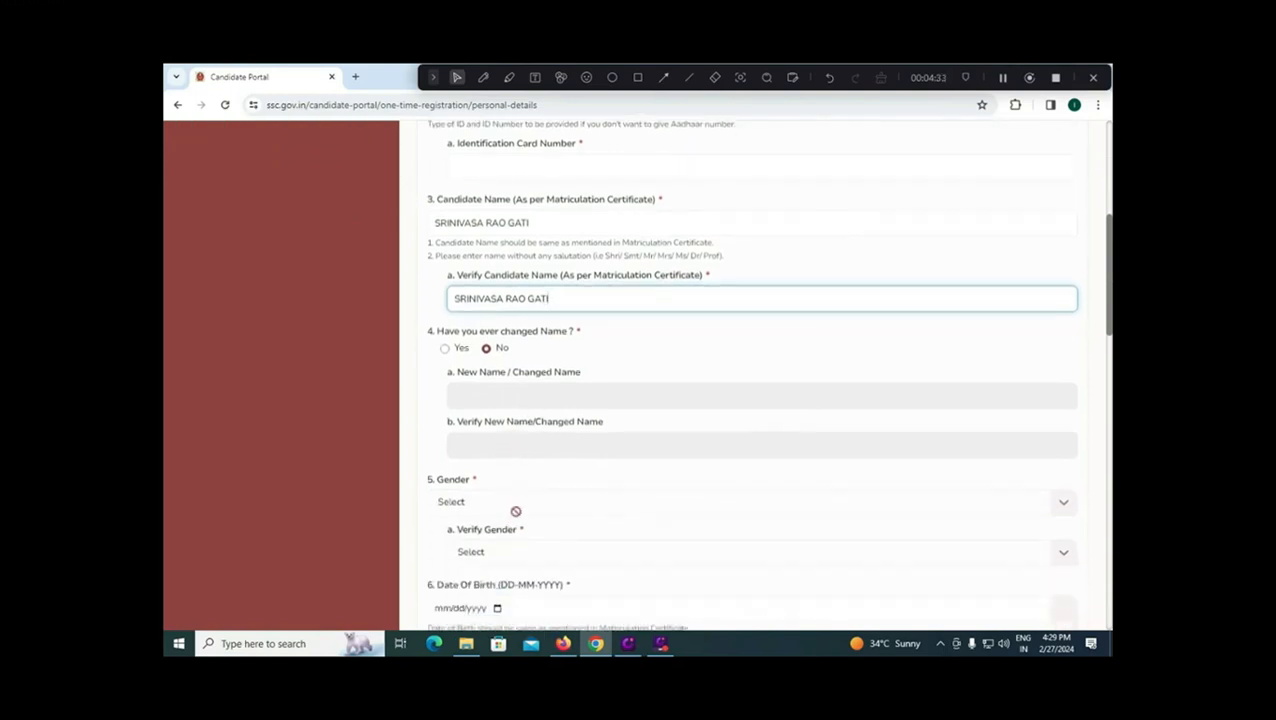
click(524, 510)
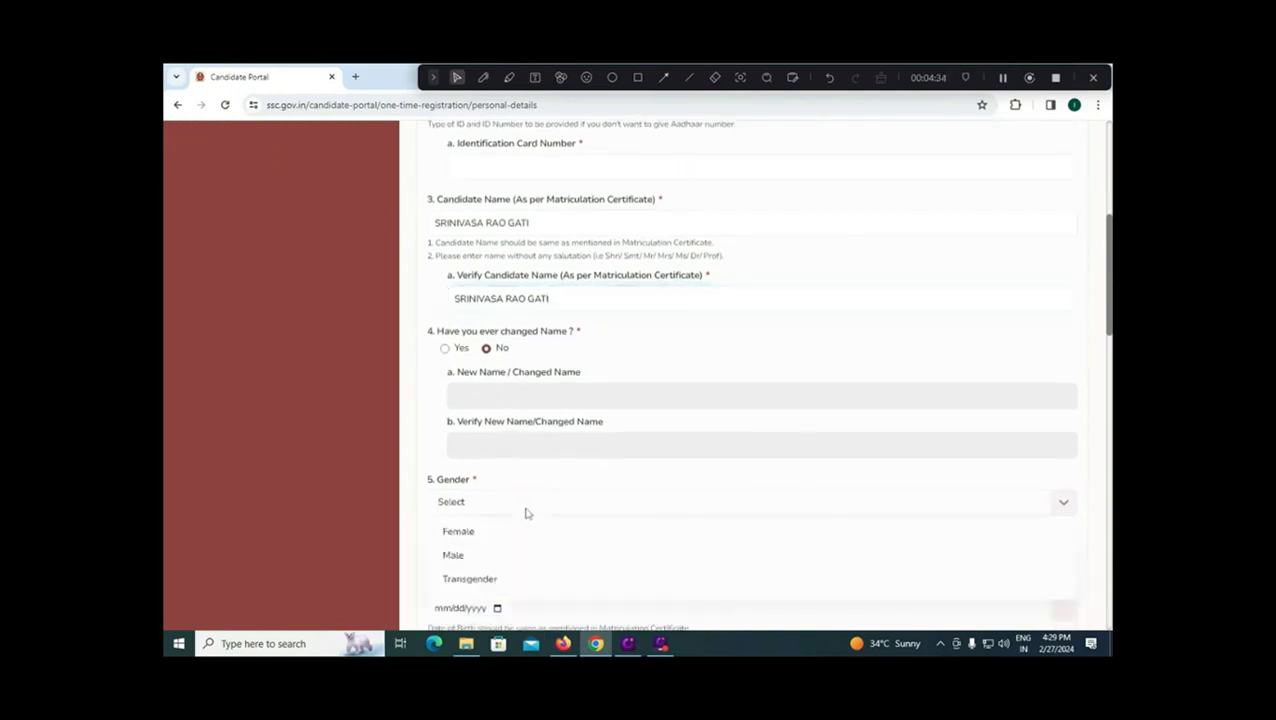
click(489, 555)
click(523, 564)
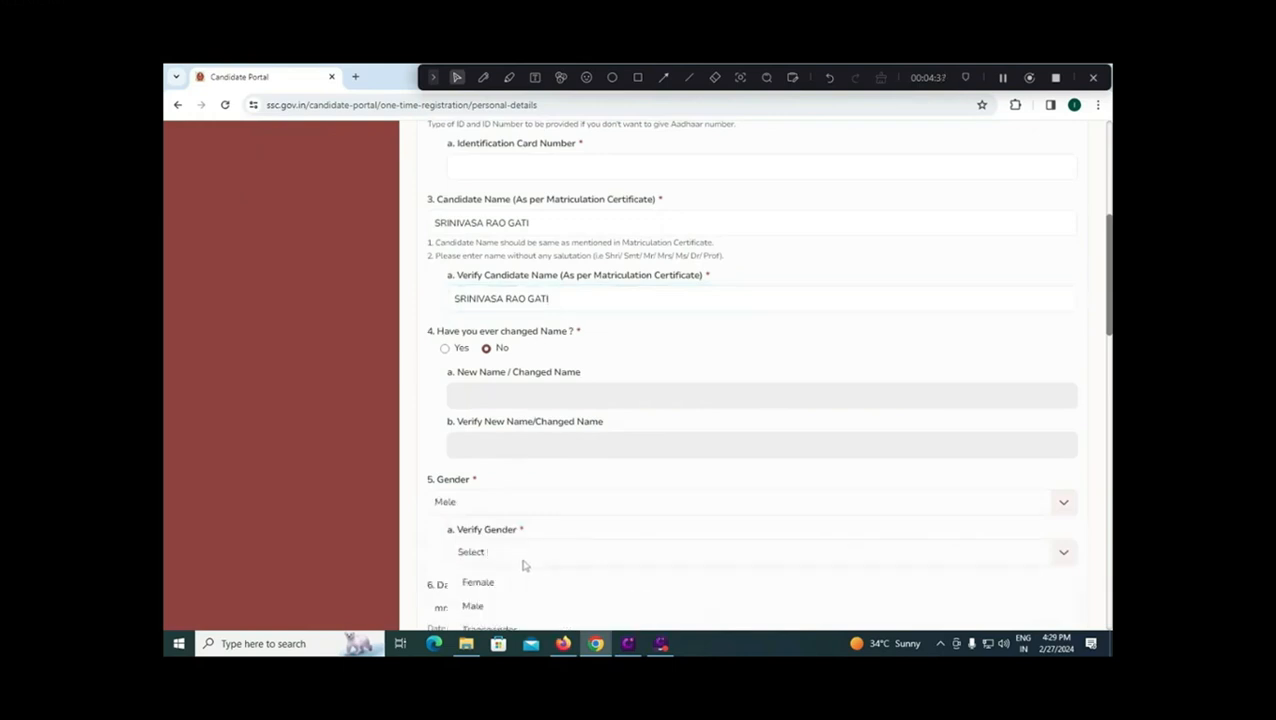
click(492, 606)
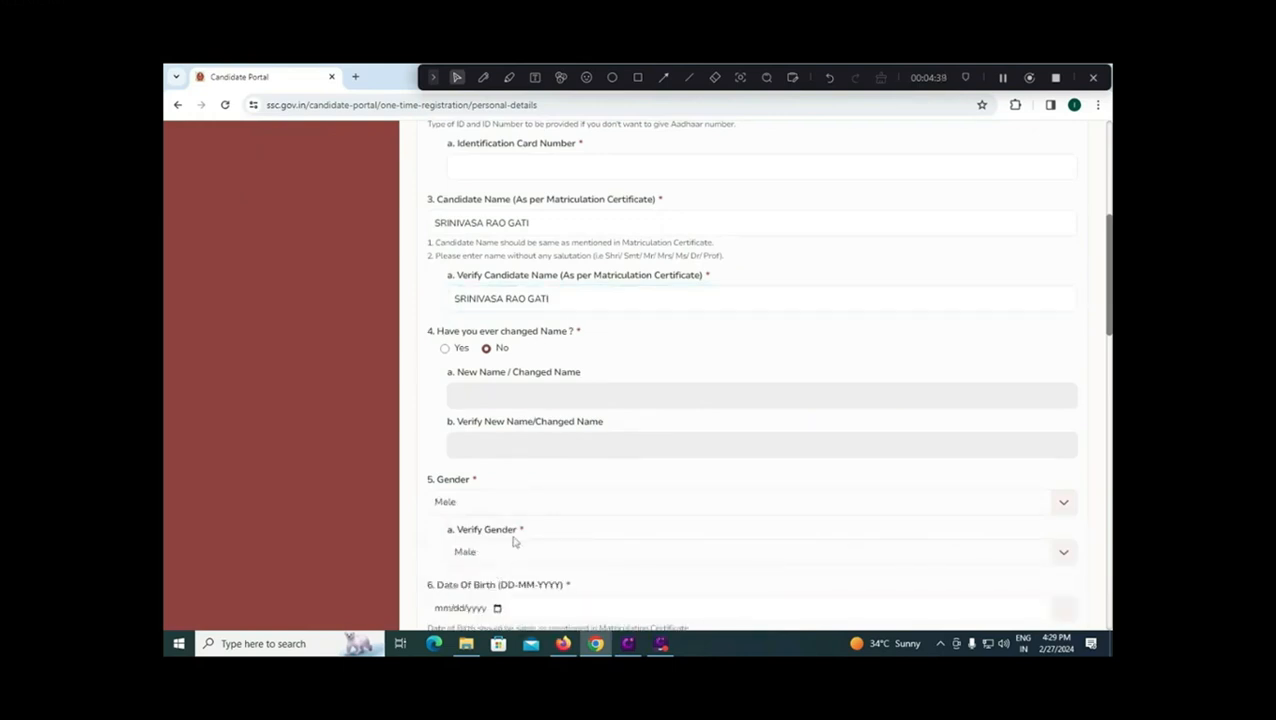
Step: Open the Date of Birth calendar's month and year view, then close it without picking a date
scroll(514, 541, down, 2)
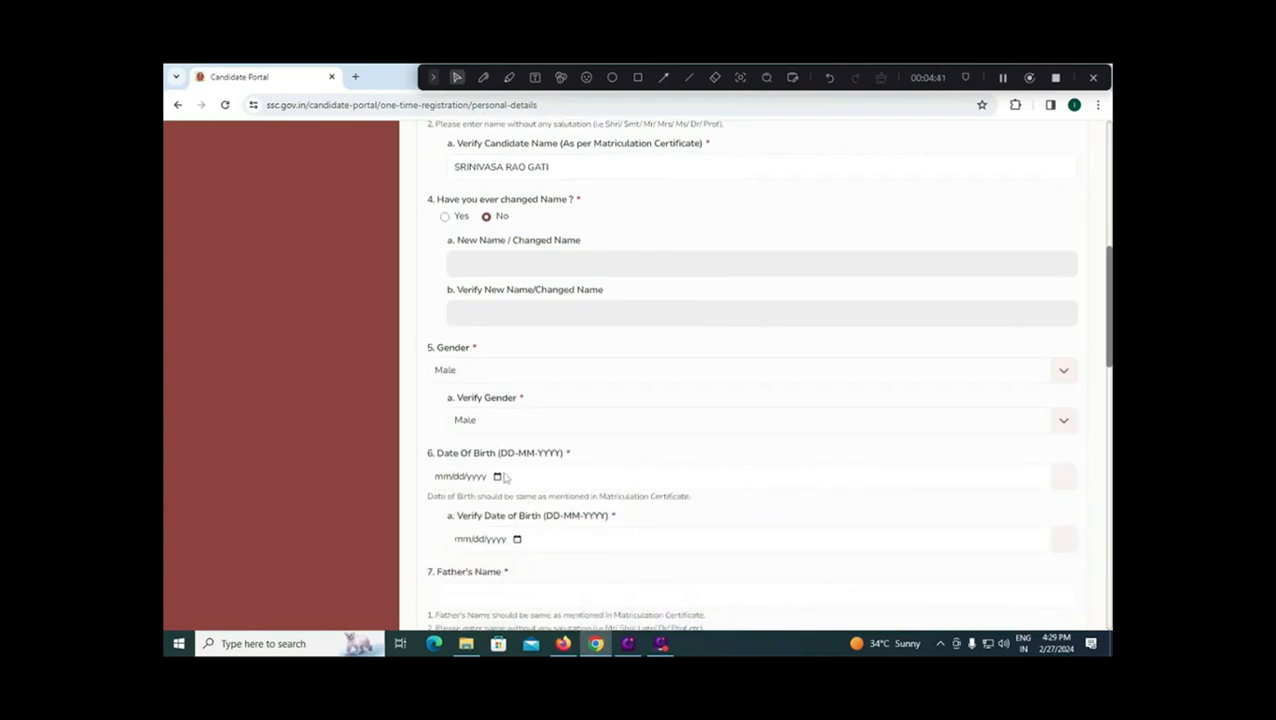
click(497, 477)
click(497, 477)
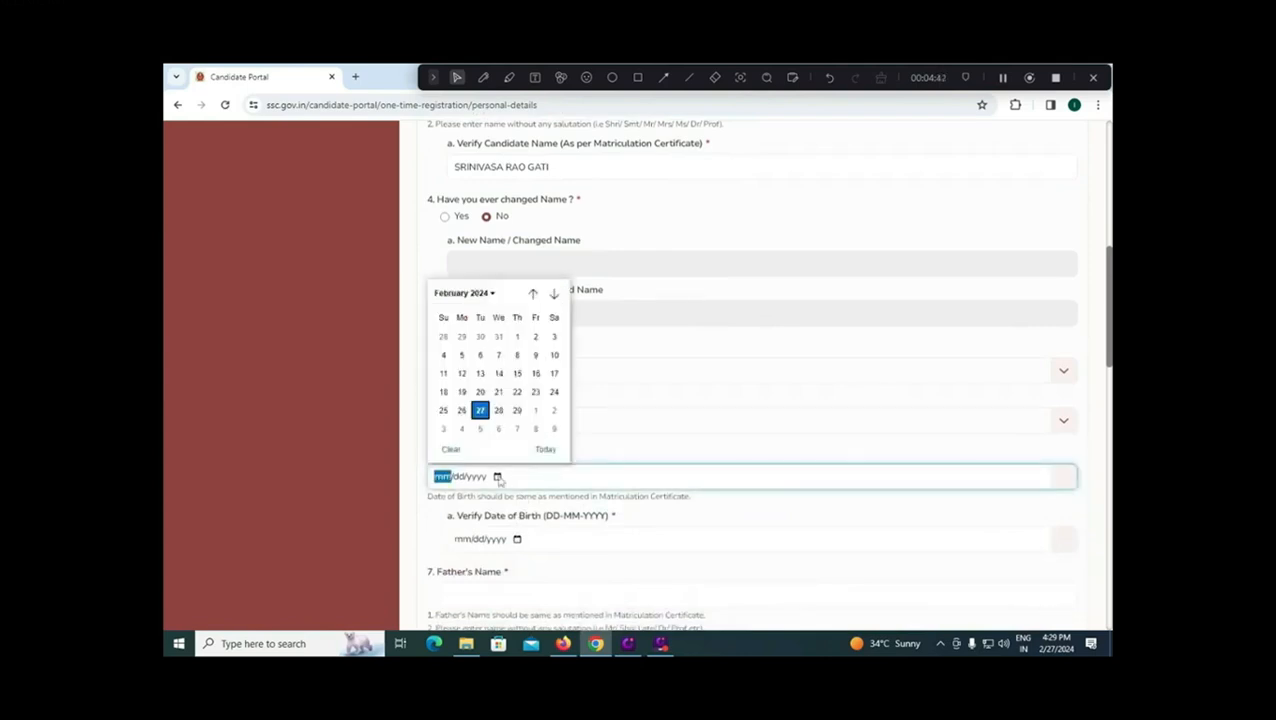
click(484, 294)
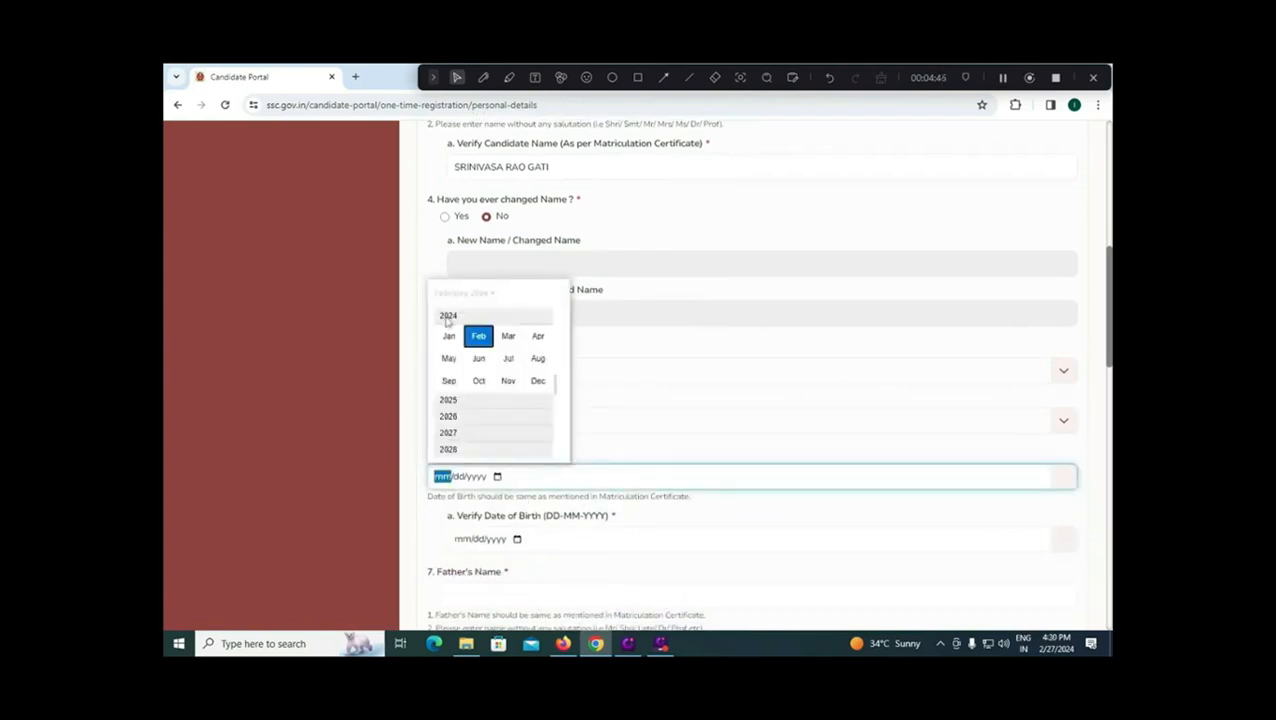
scroll(460, 405, down, 2)
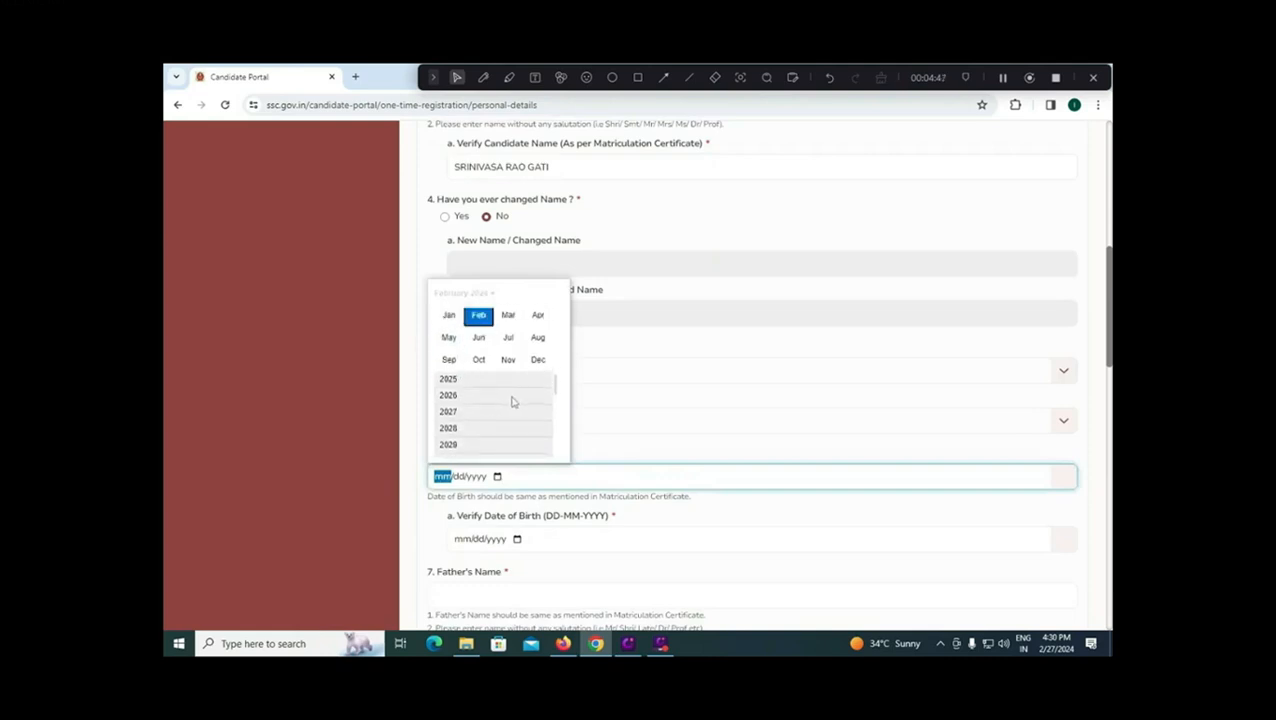
scroll(555, 400, down, 3)
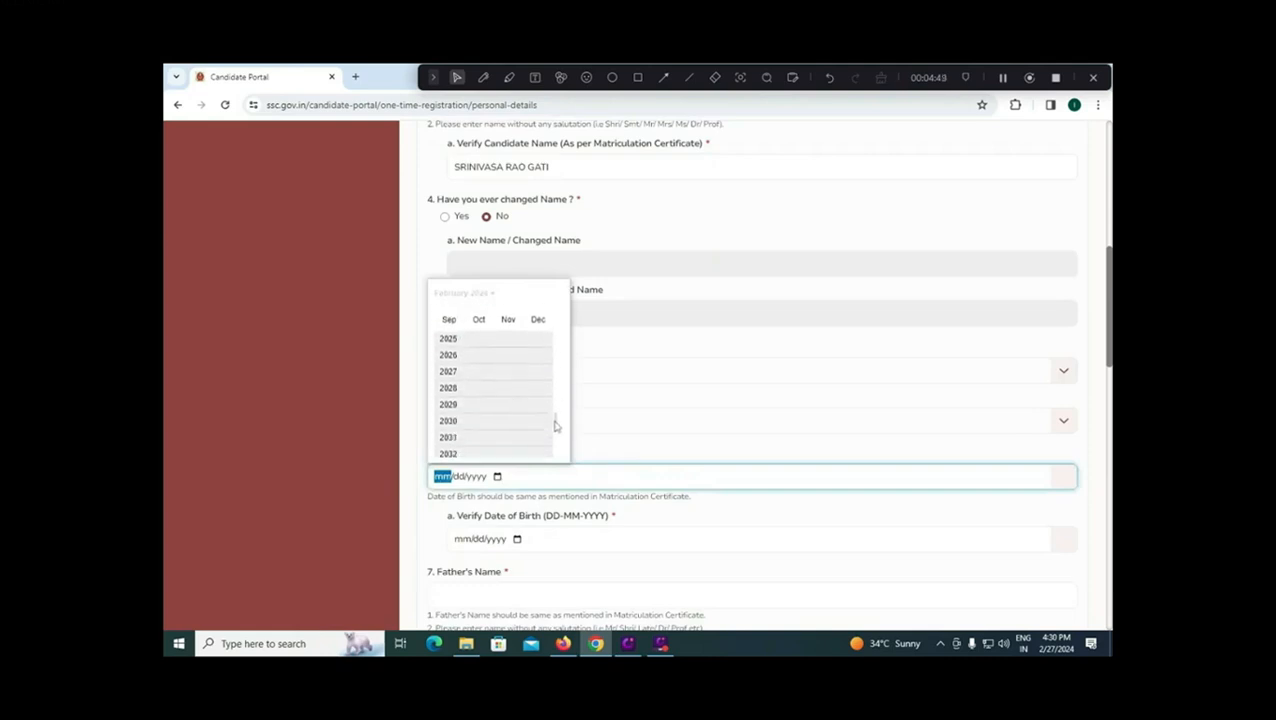
click(572, 448)
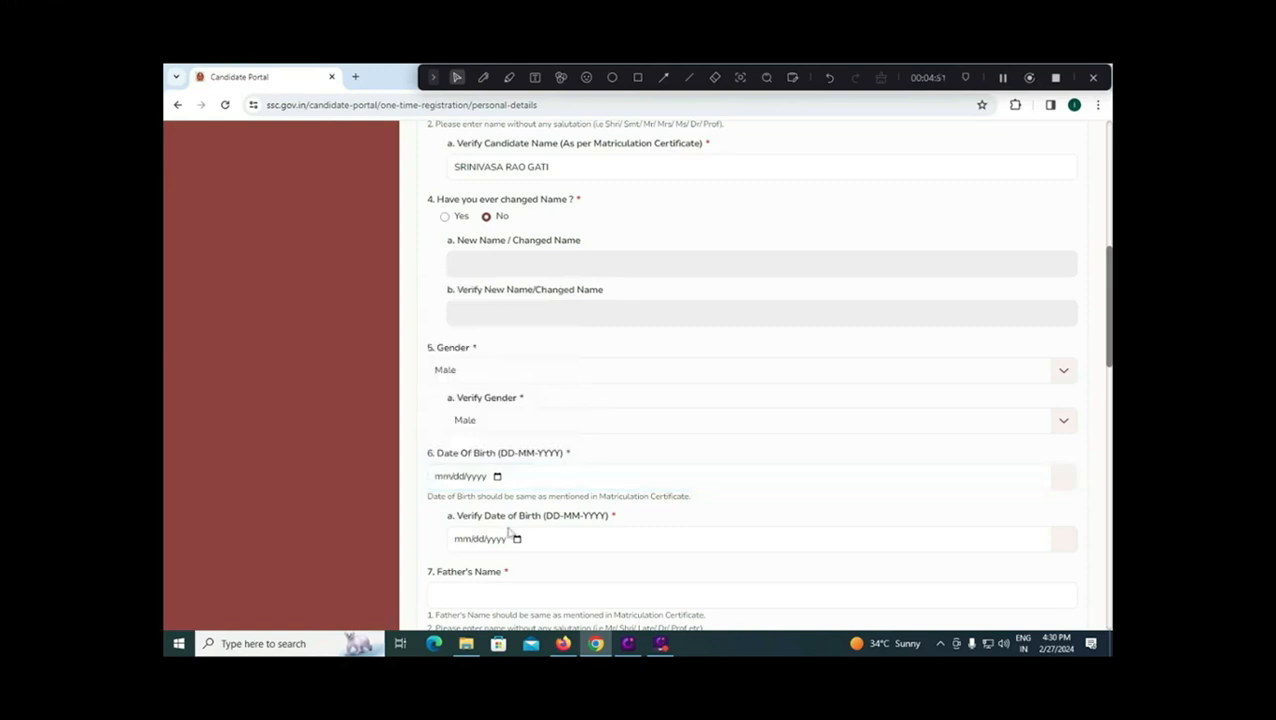
Step: Enter the father's name in Father's Name and Verify Father's Name
scroll(510, 533, down, 1)
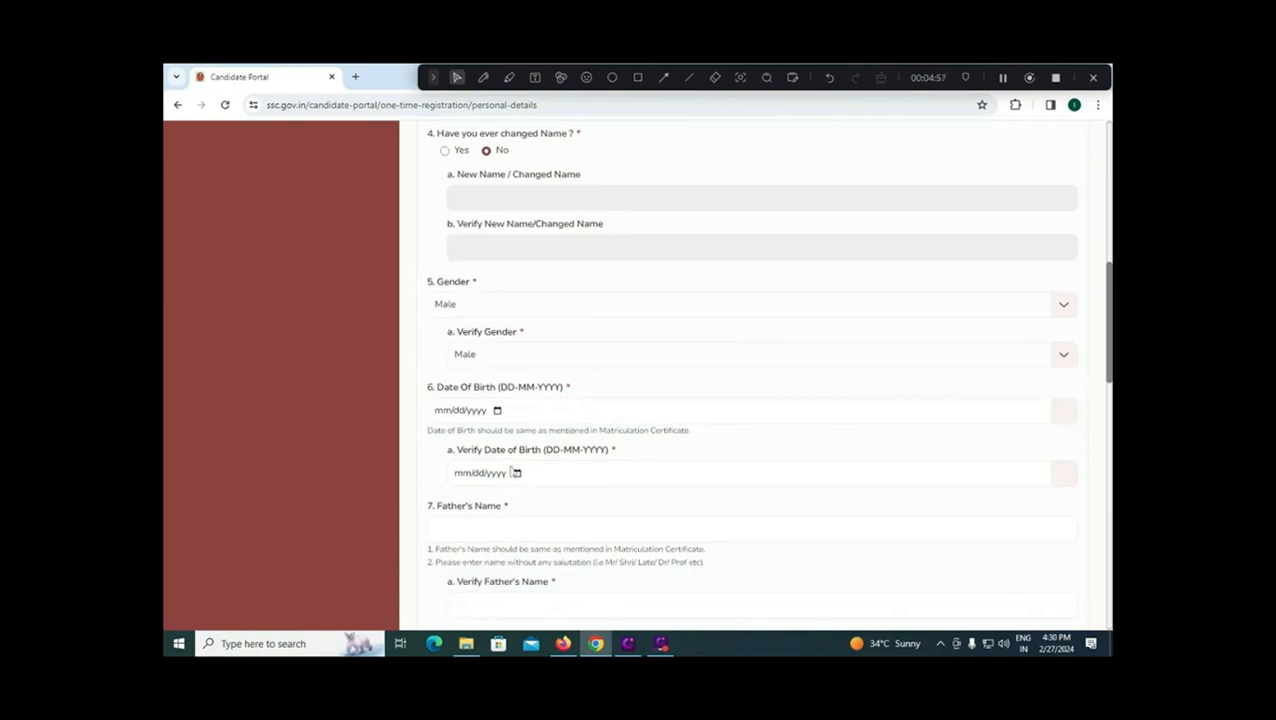
click(503, 524)
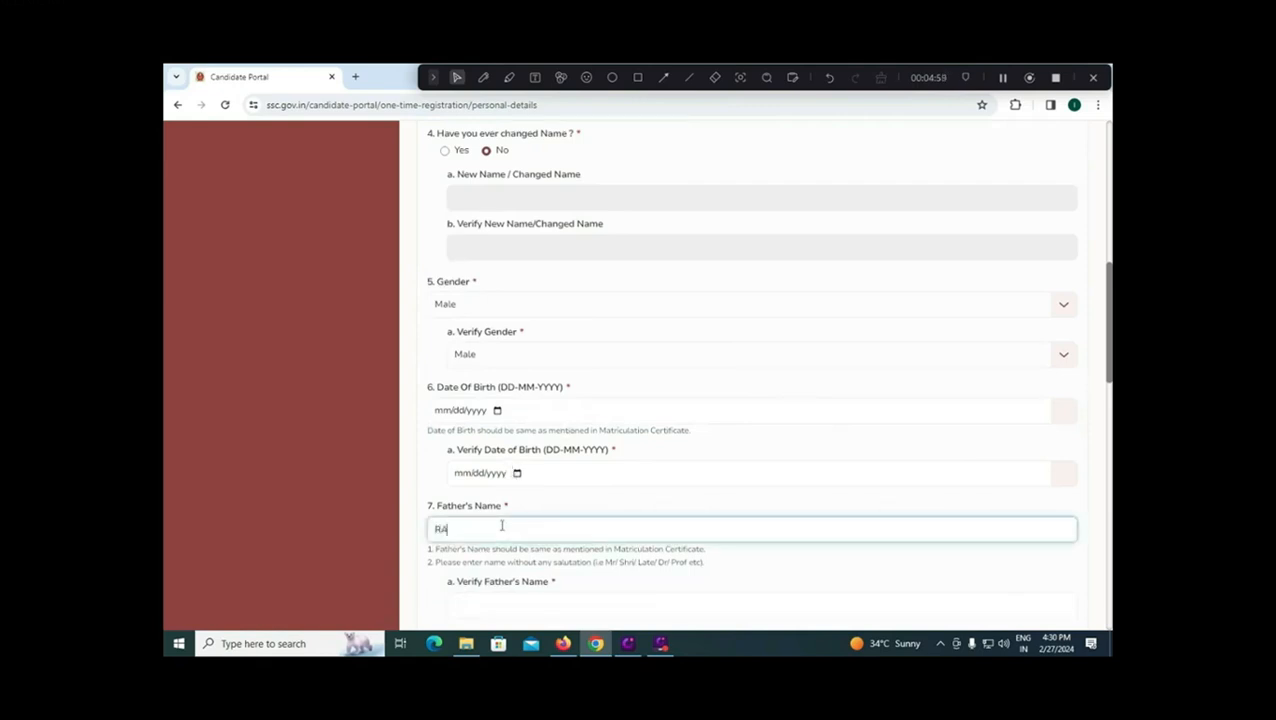
click(505, 604)
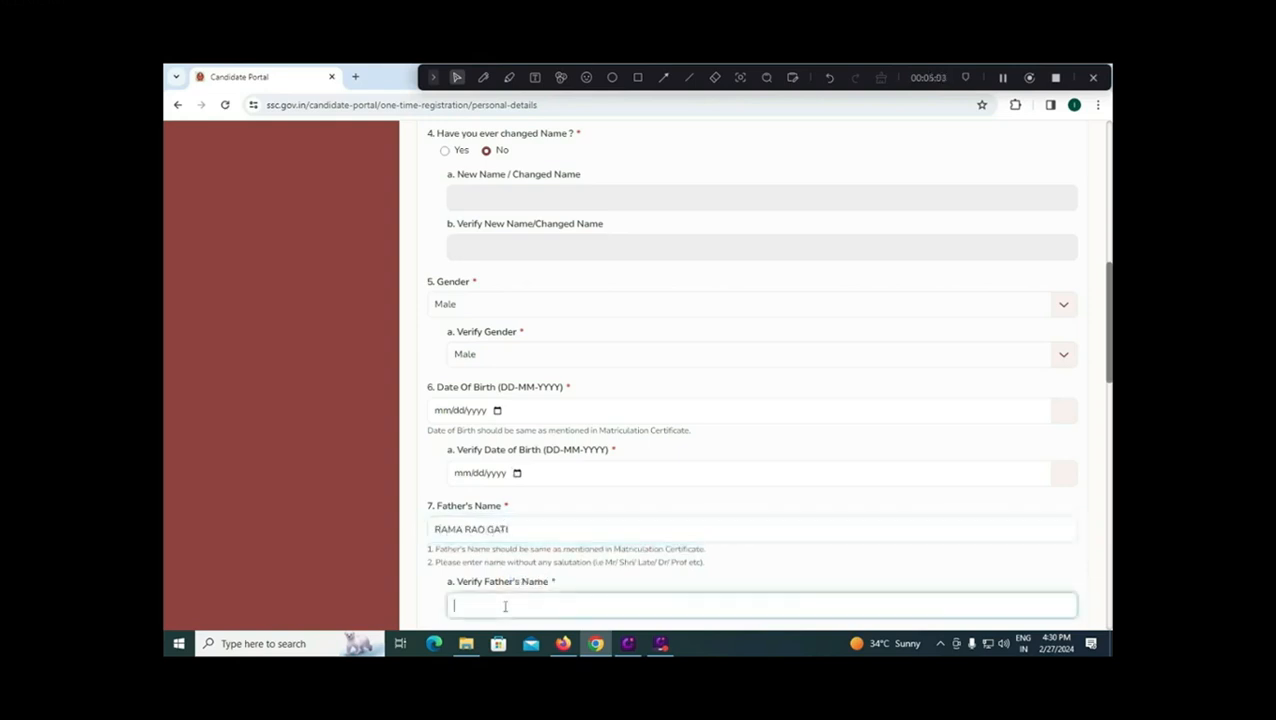
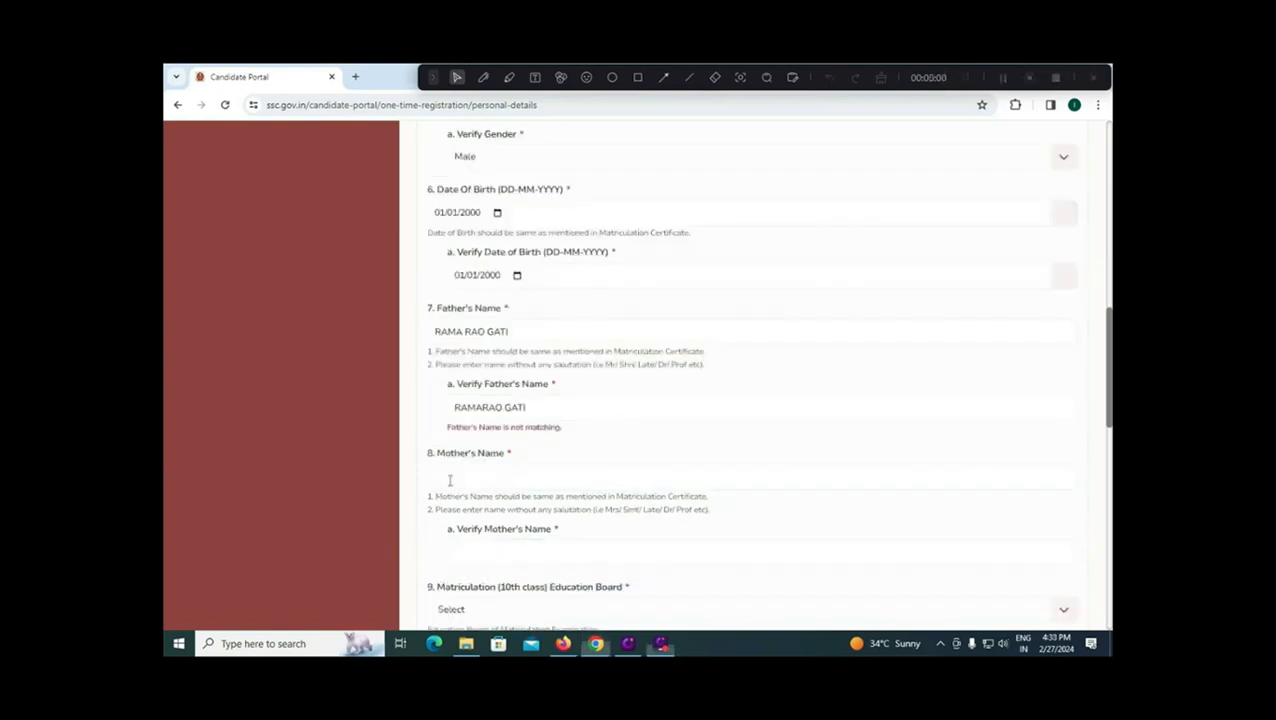
Step: Enter the mother's name in Mother's Name and the same name in its verify field
click(449, 480)
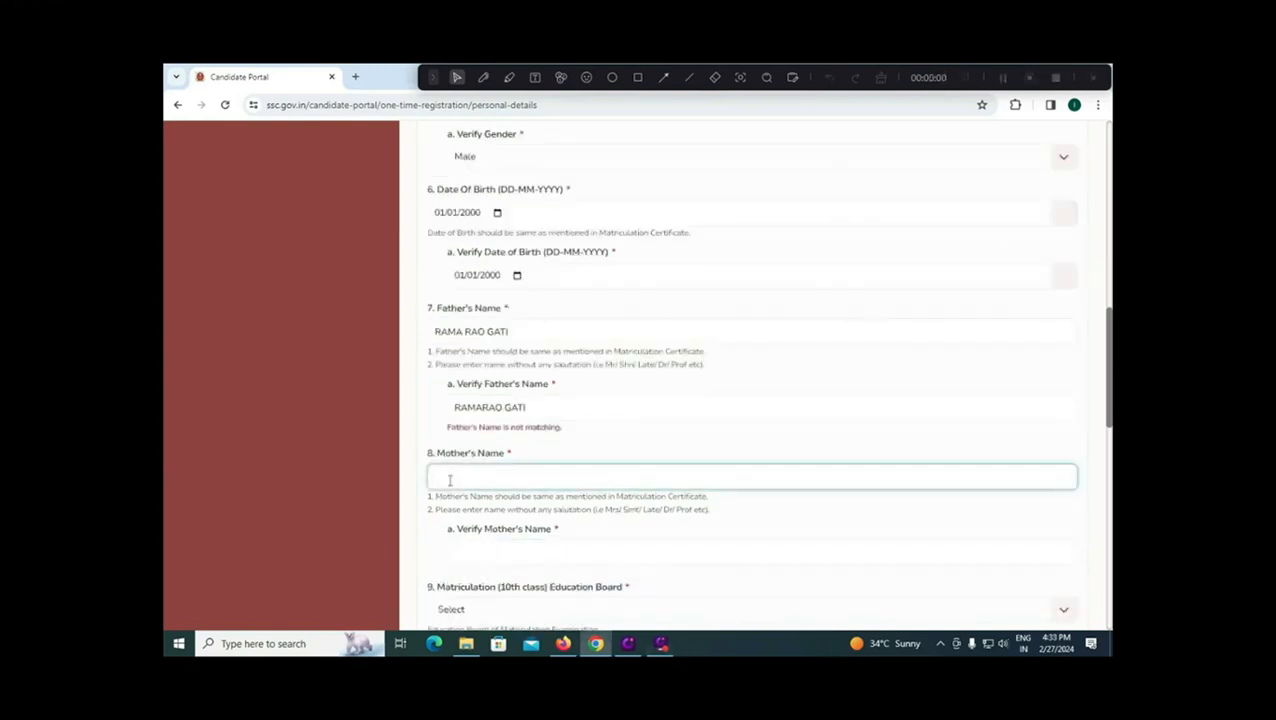
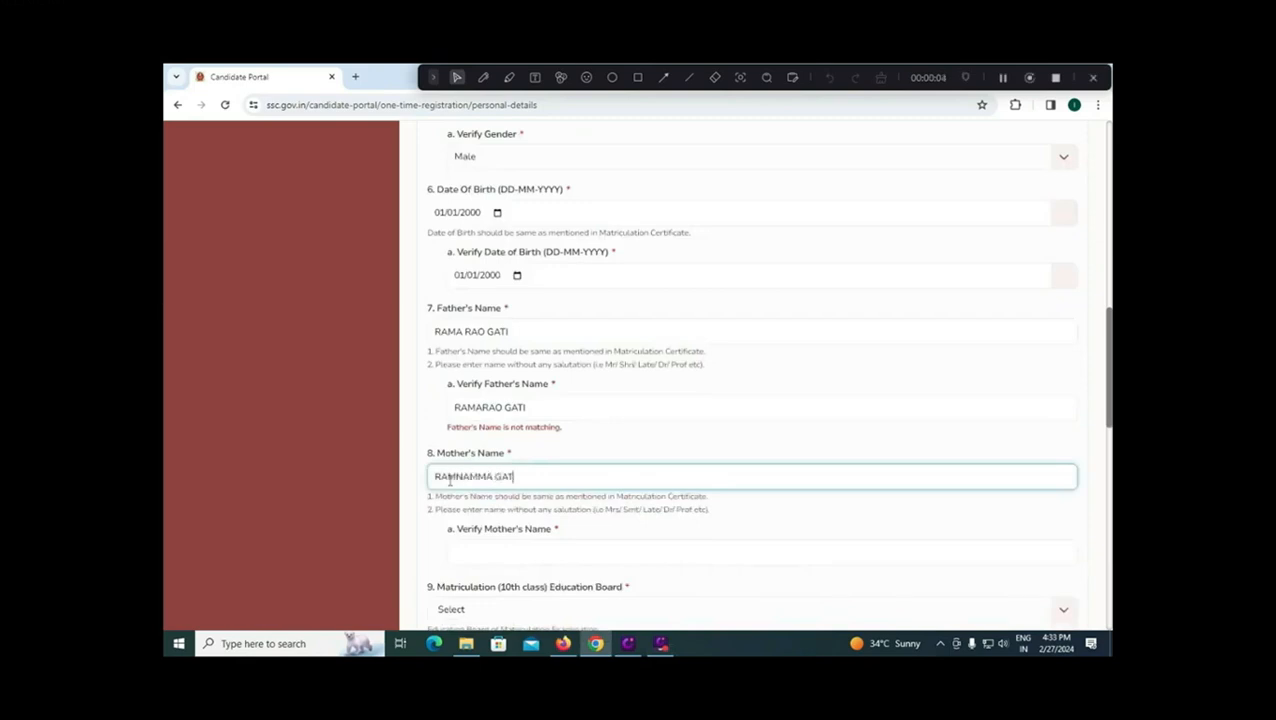
key(Tab)
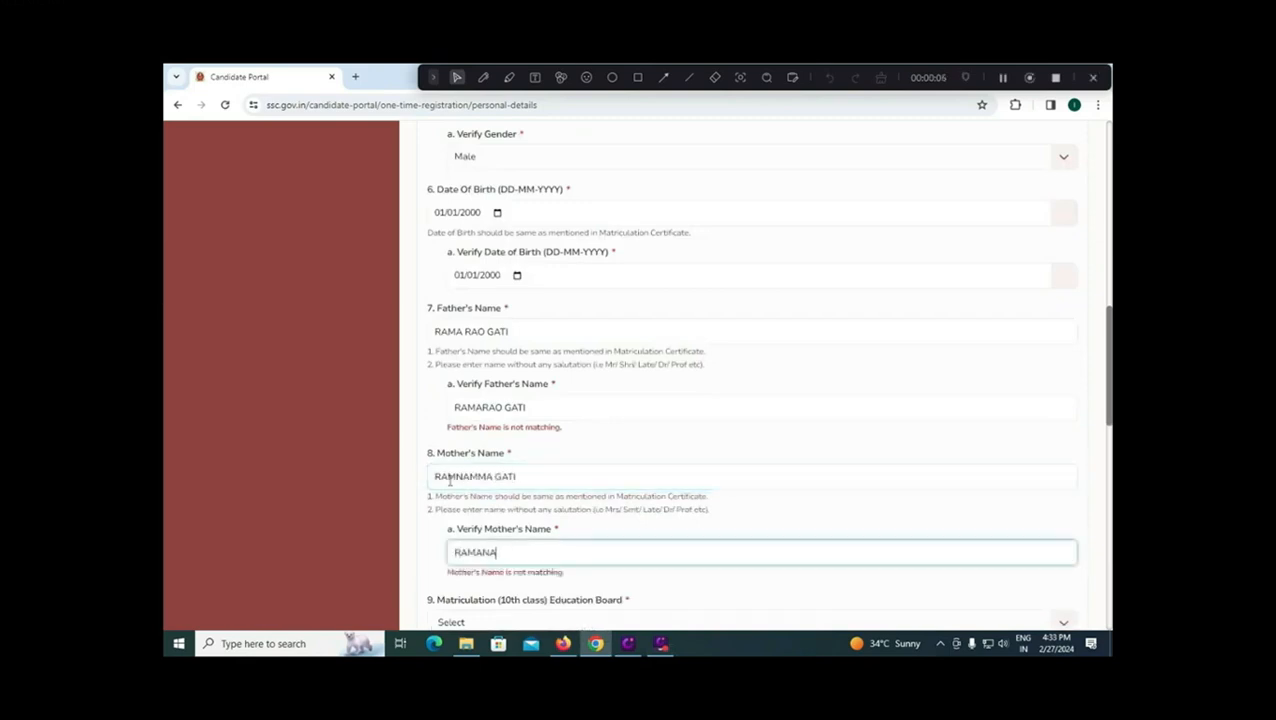
key(Tab)
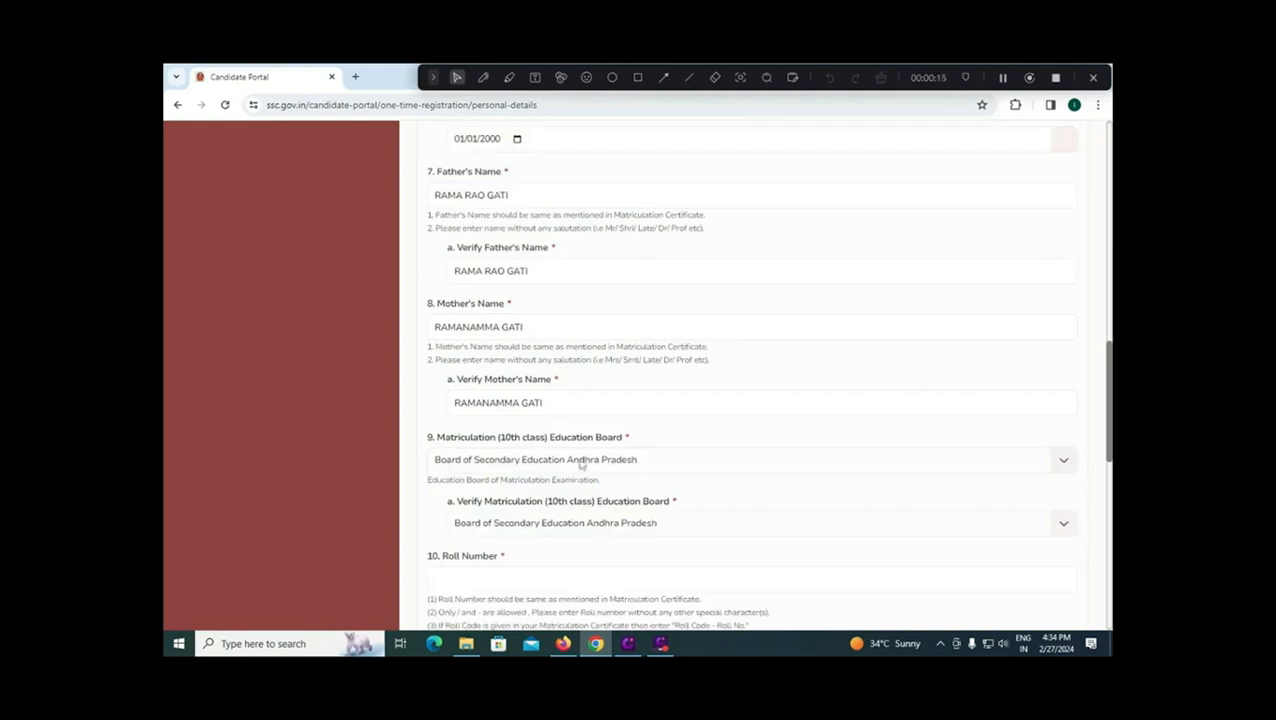
Step: Keep Board of Secondary Education Andhra Pradesh as the matriculation board and scroll down to Roll Number
click(665, 462)
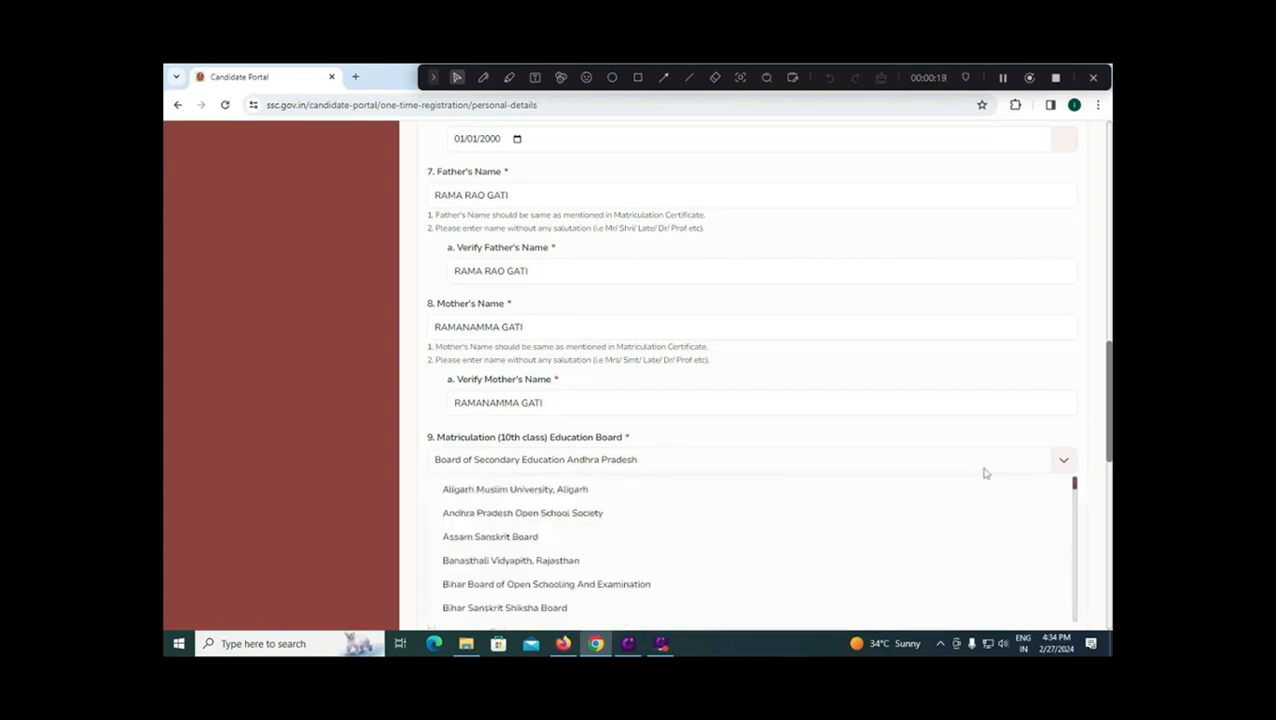
scroll(713, 507, down, 1)
scroll(713, 507, down, 5)
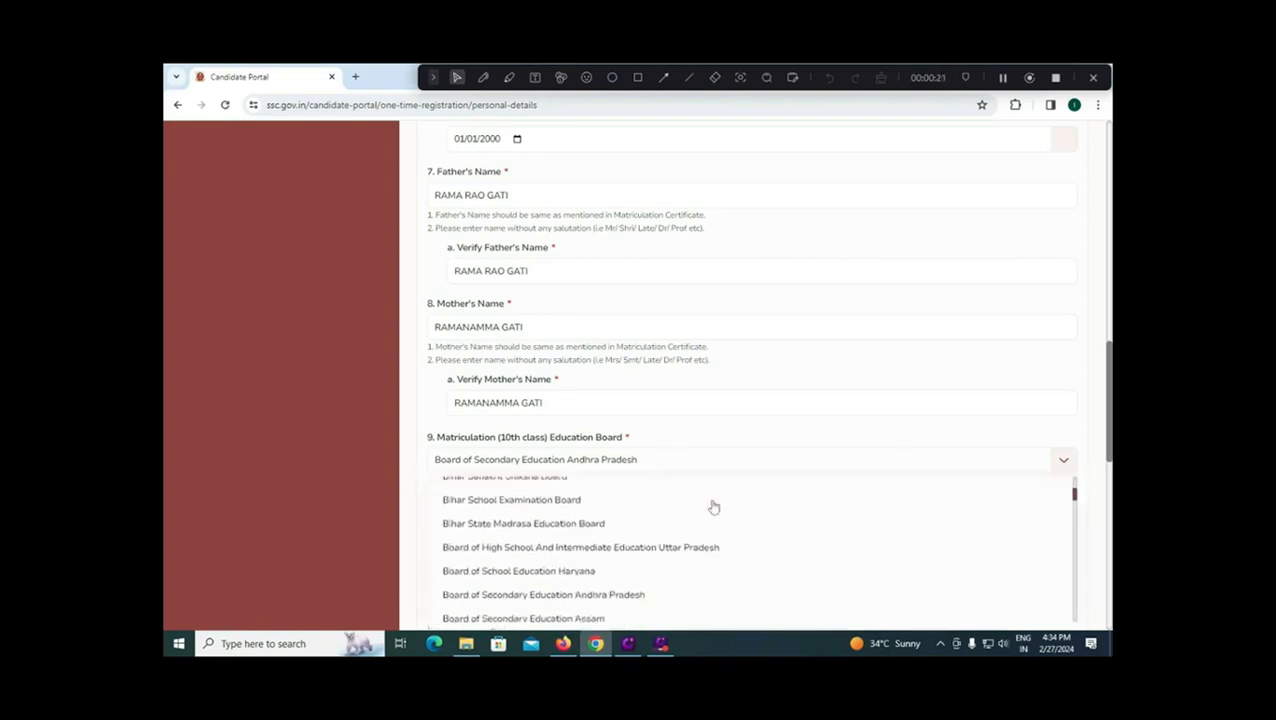
scroll(713, 507, down, 3)
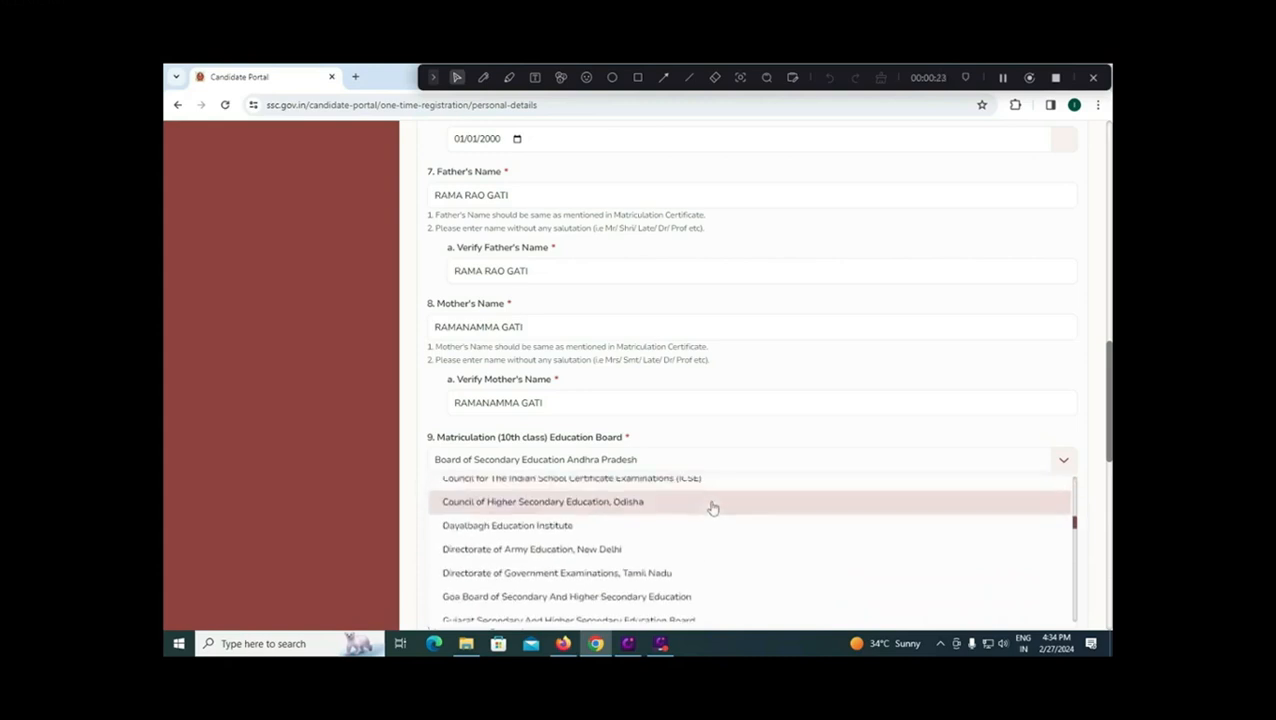
click(663, 393)
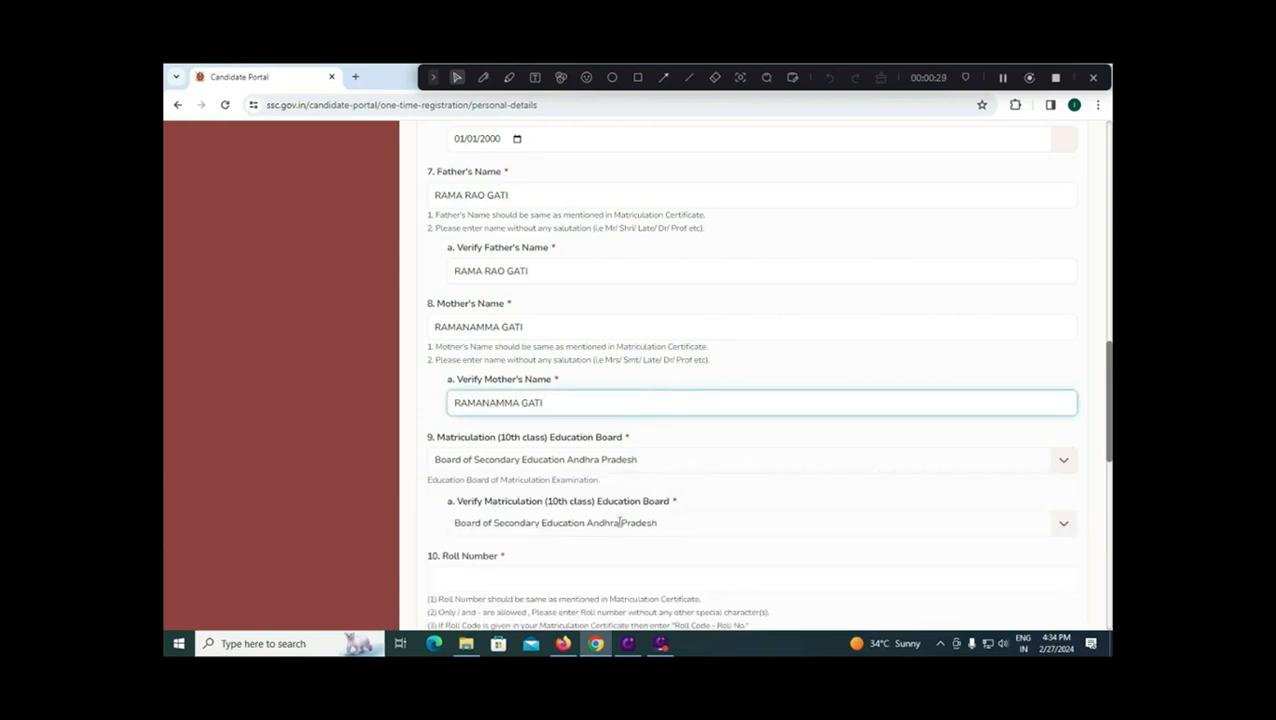
scroll(619, 522, down, 1)
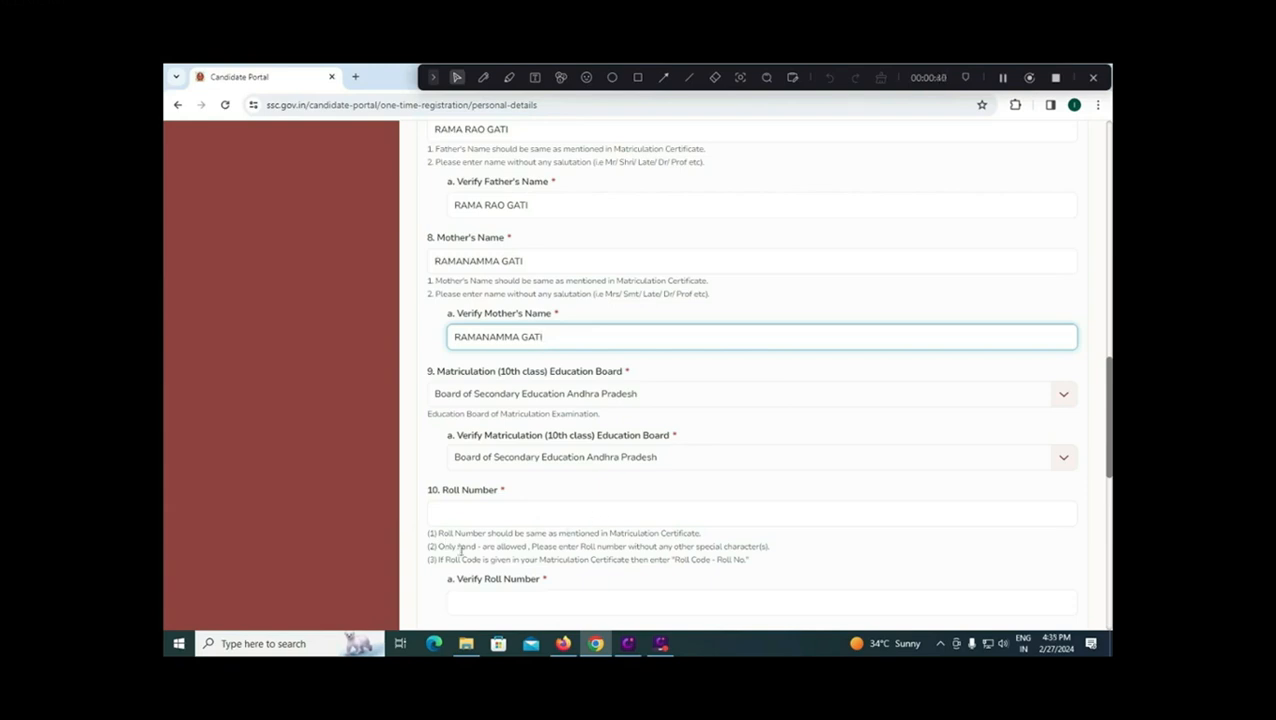
Step: Enter 1234 in Roll Number and Verify Roll Number
click(485, 511)
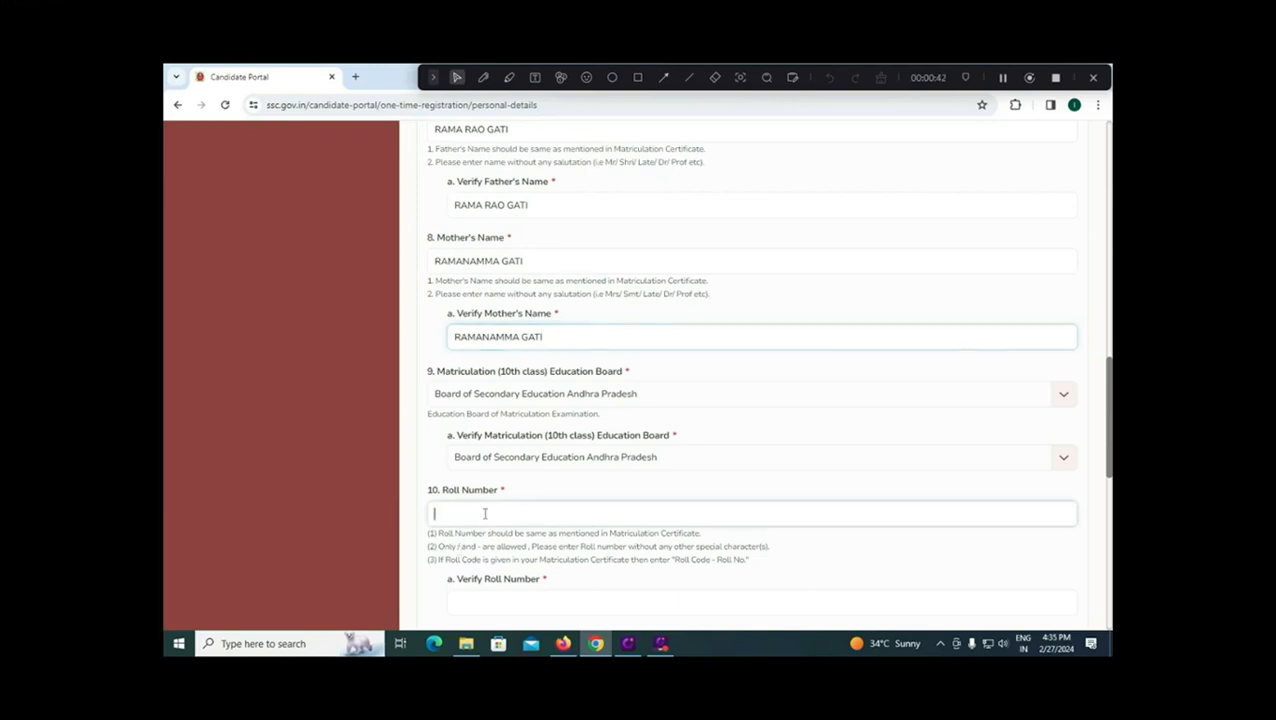
text(12/411)
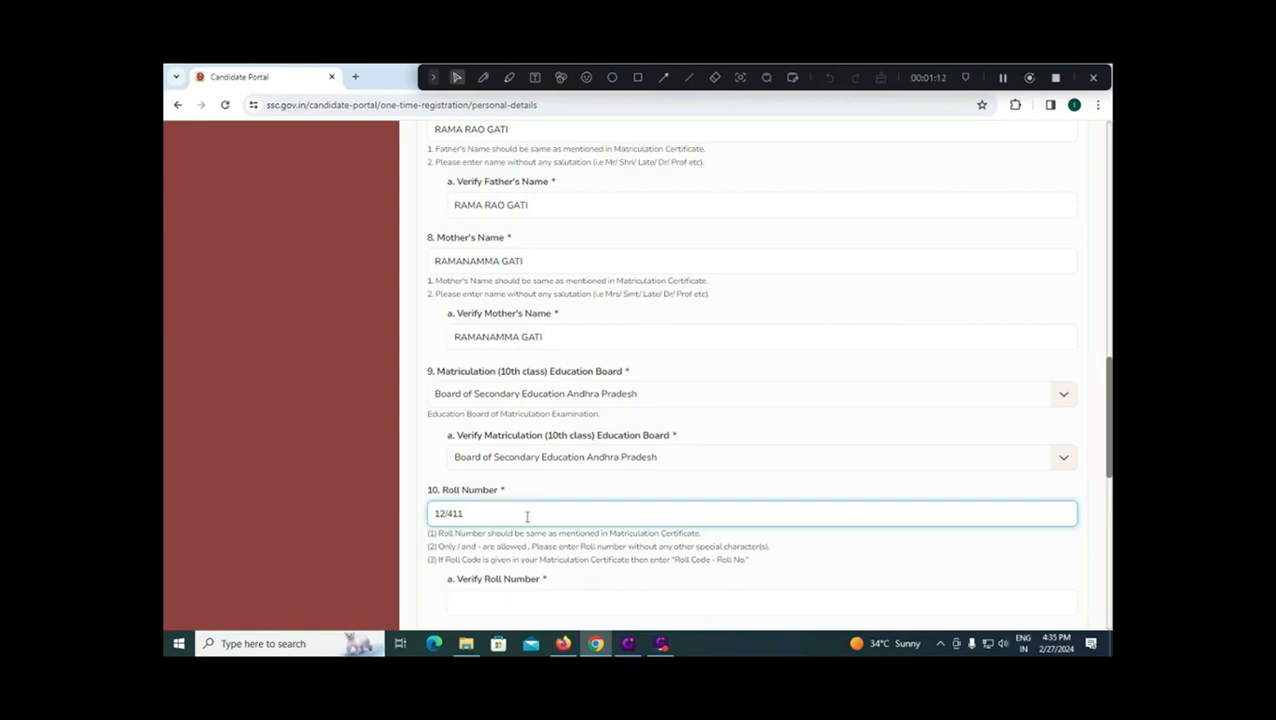
drag(527, 516, 416, 510)
scroll(466, 513, down, 1)
text(12)
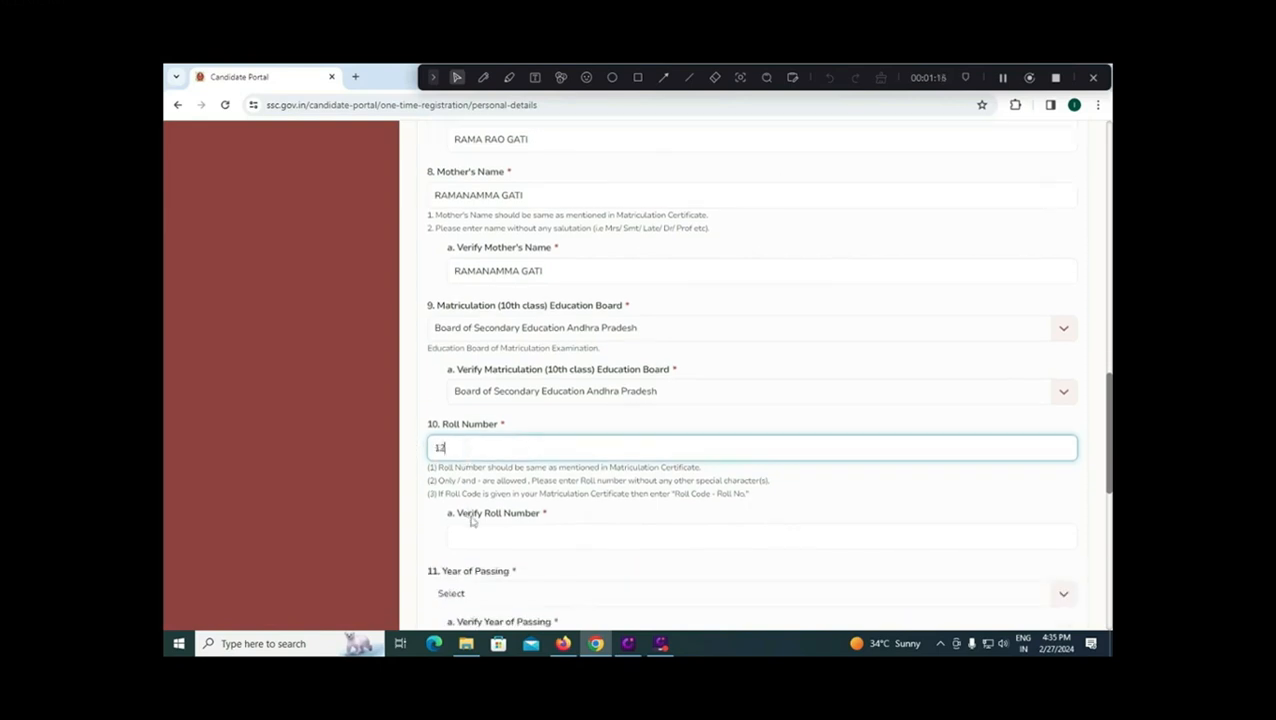
text(34)
click(528, 542)
text(1234)
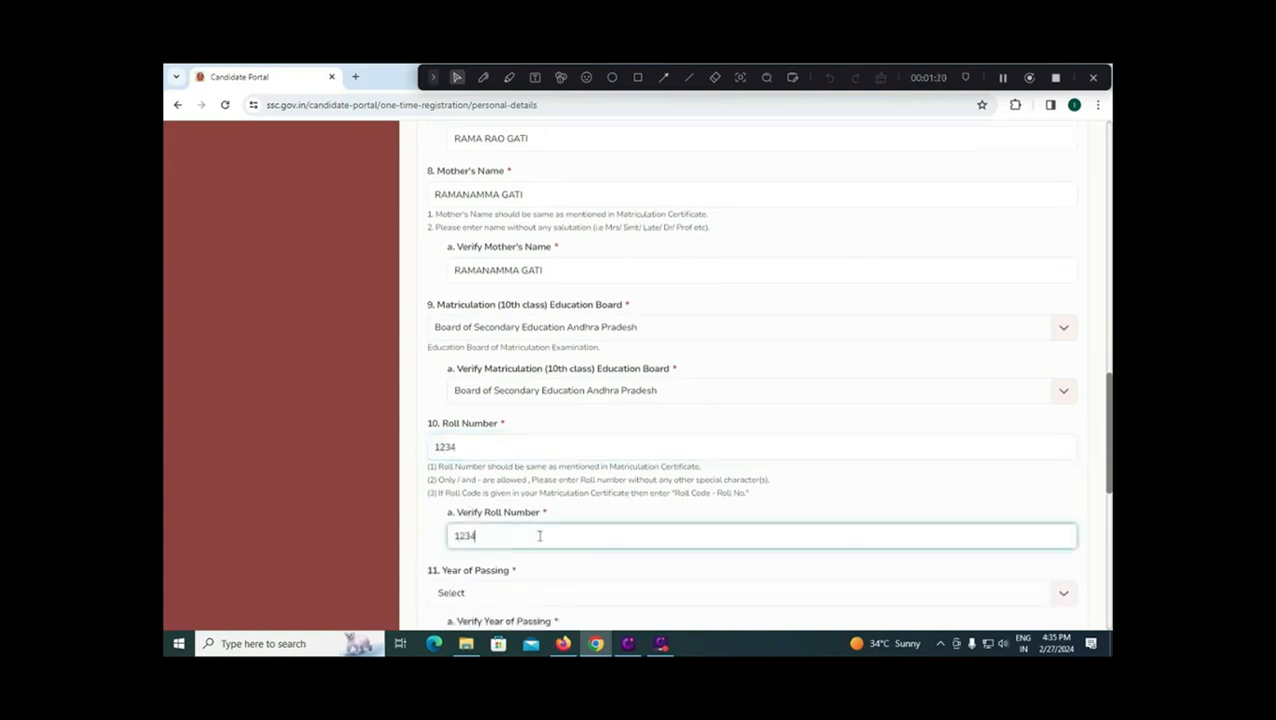
Step: Pick 2015 in both Year of Passing dropdowns
scroll(535, 535, down, 2)
click(530, 463)
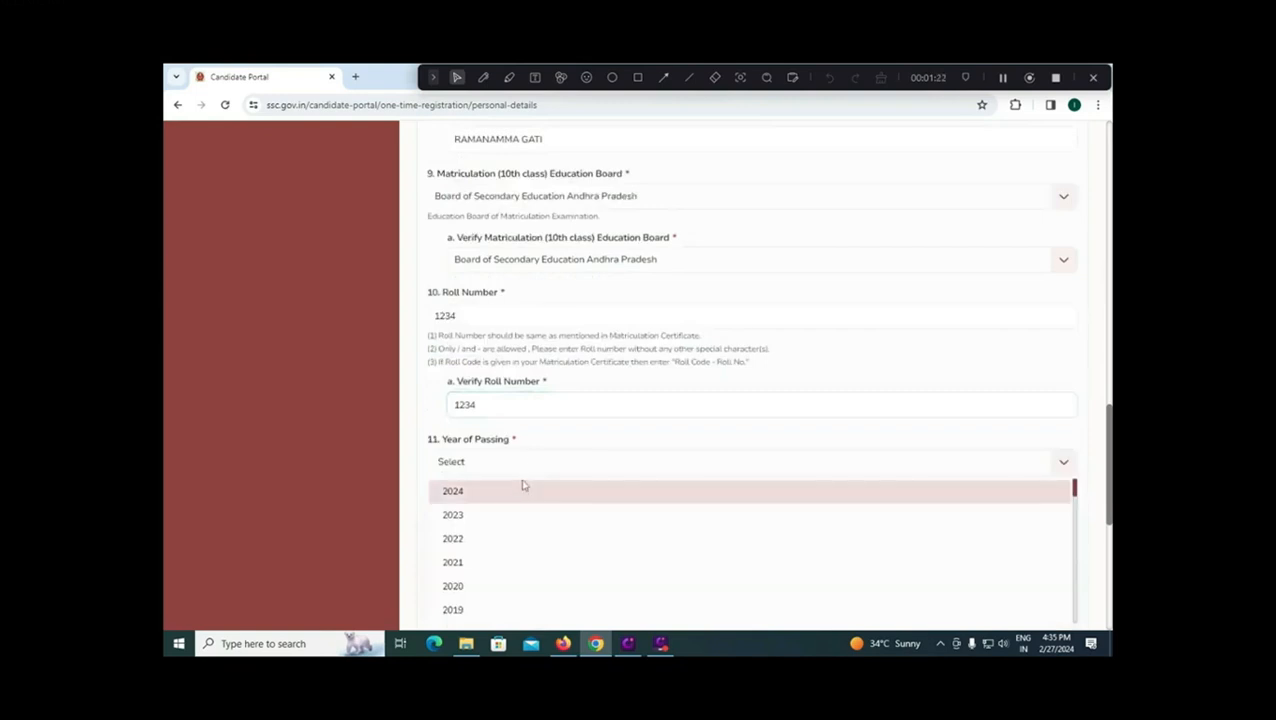
scroll(521, 513, down, 2)
click(484, 571)
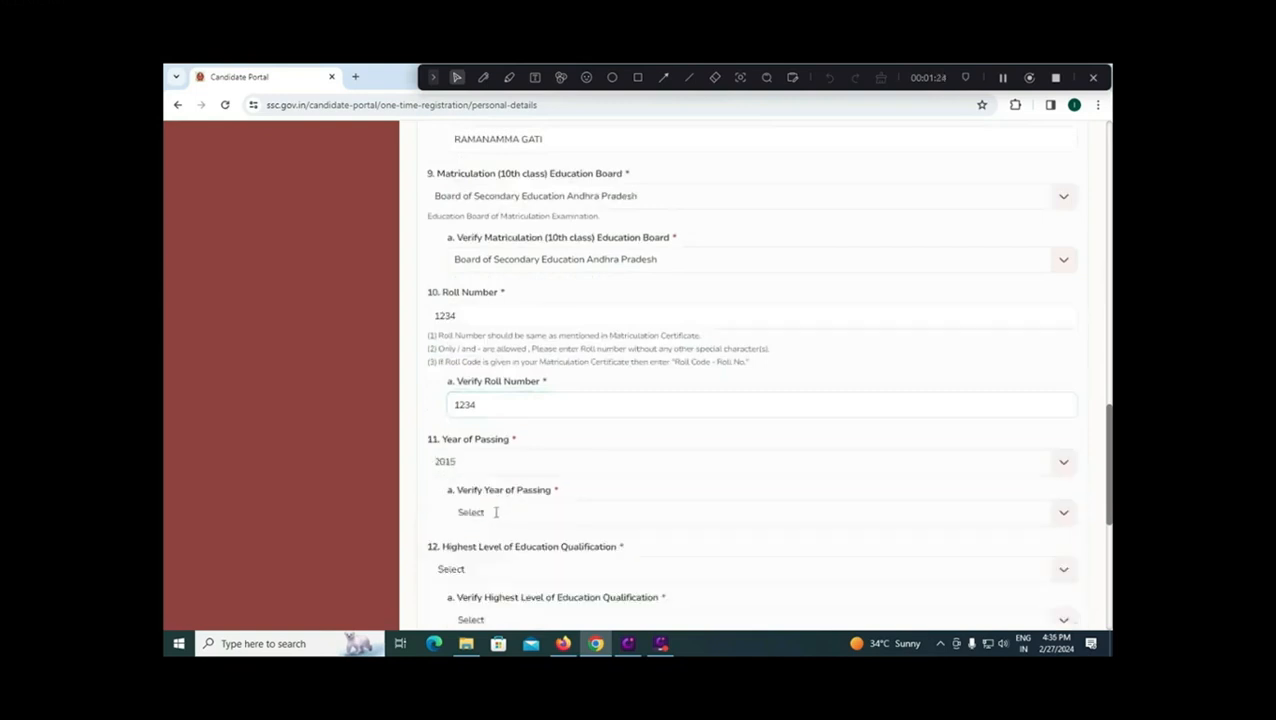
click(497, 512)
scroll(502, 570, down, 3)
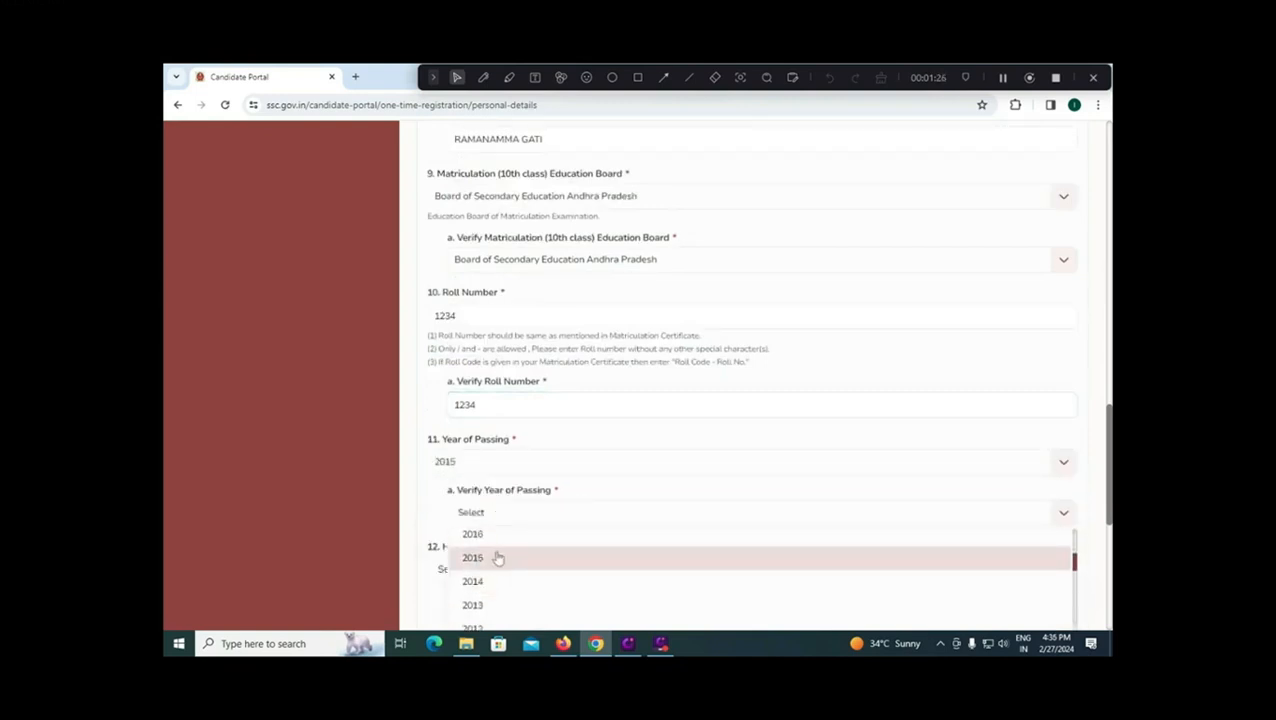
click(498, 558)
scroll(519, 441, down, 2)
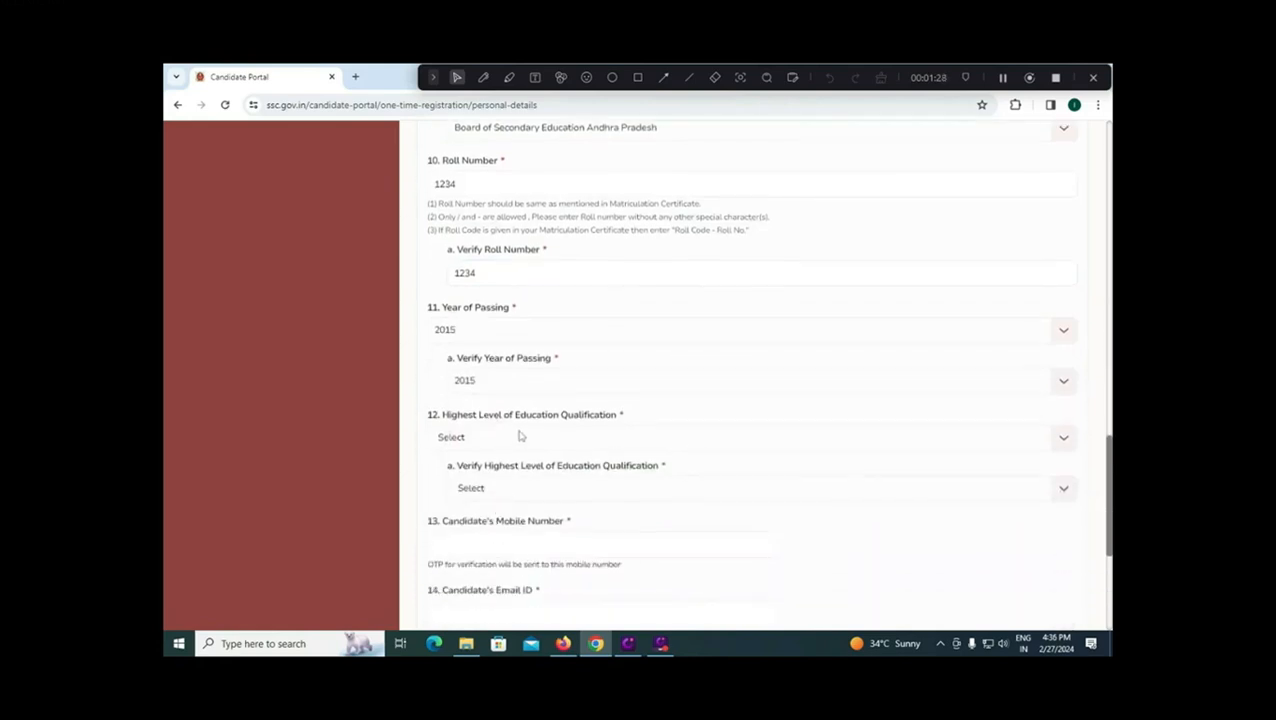
Step: Choose Post Graduation as the highest qualification and in its verification
click(520, 439)
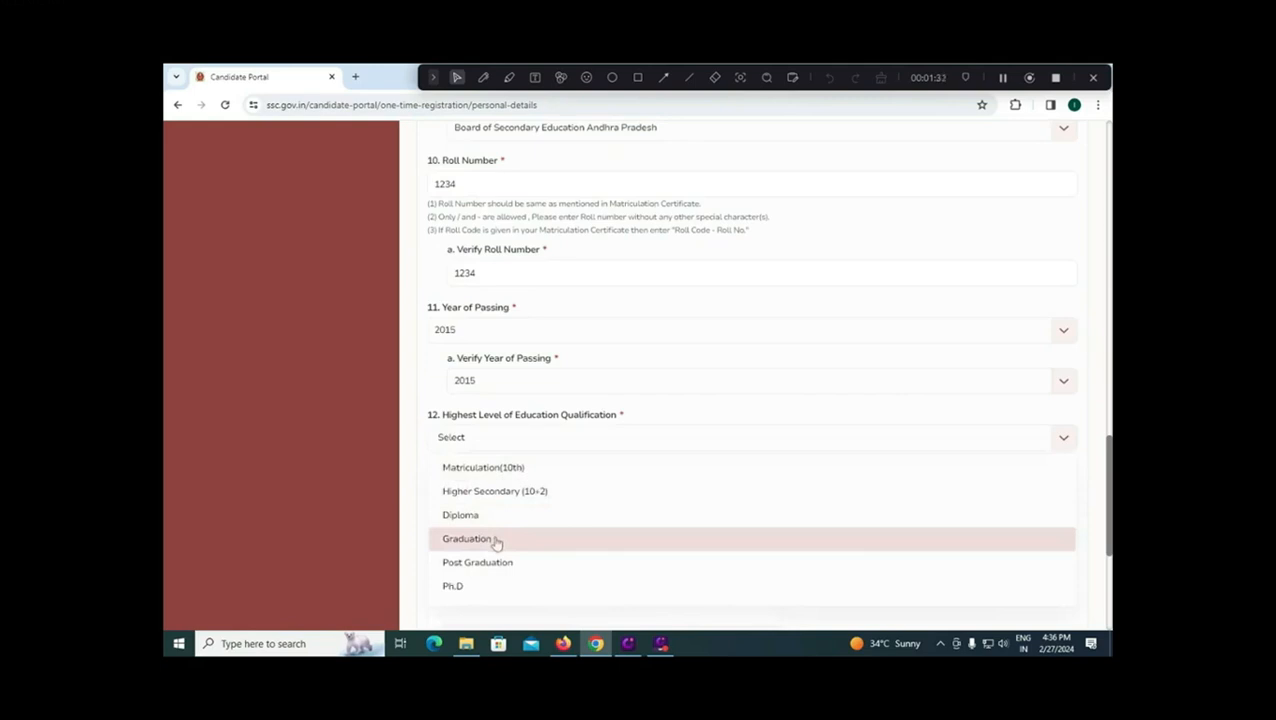
click(496, 560)
click(514, 489)
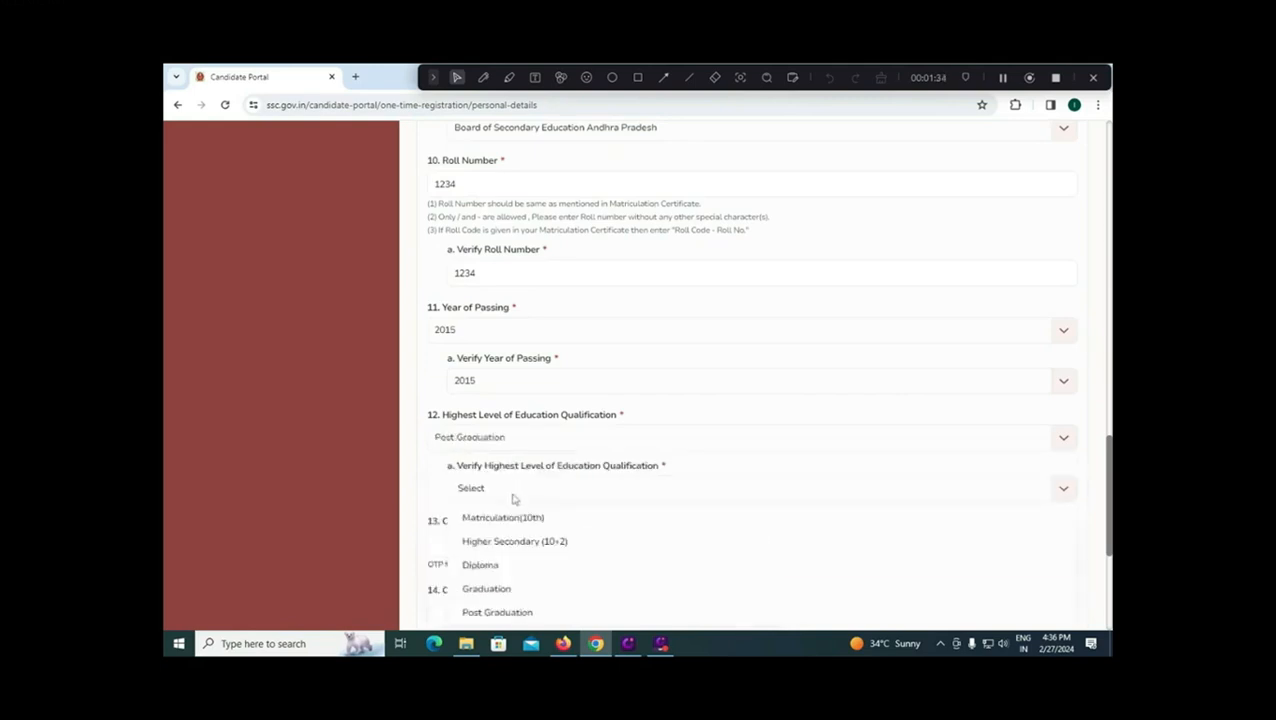
click(515, 612)
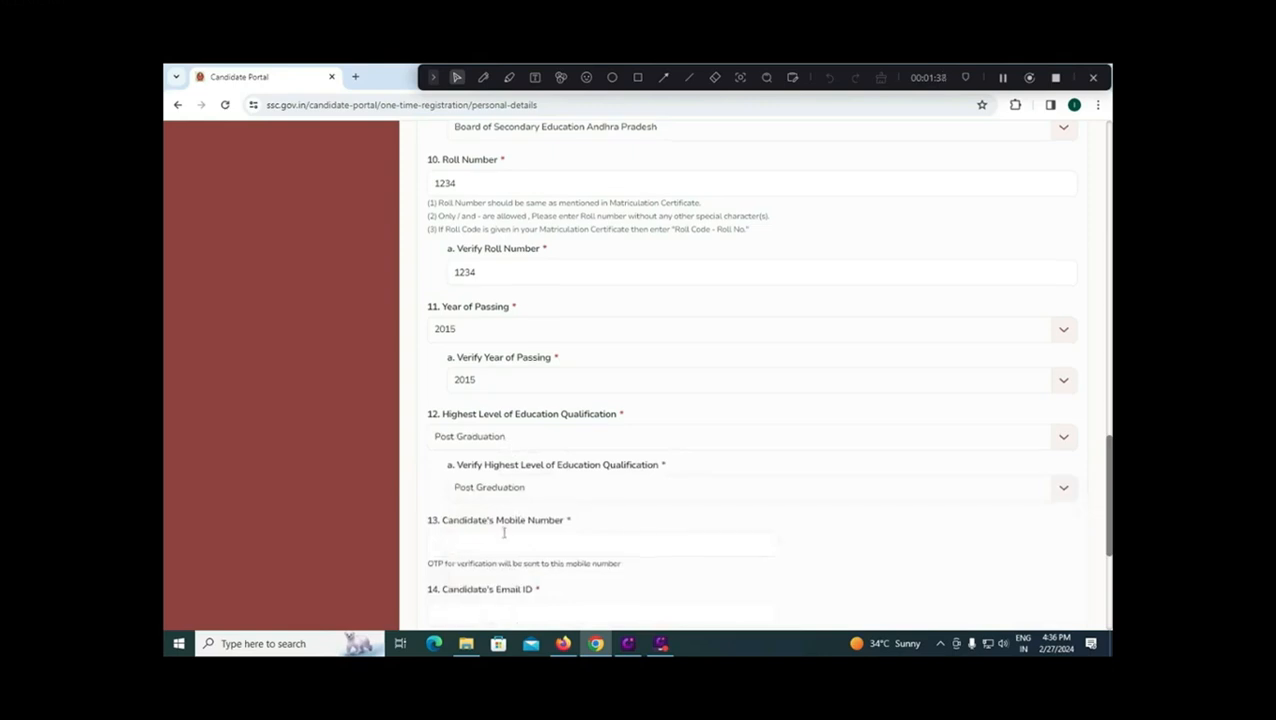
scroll(503, 532, down, 1)
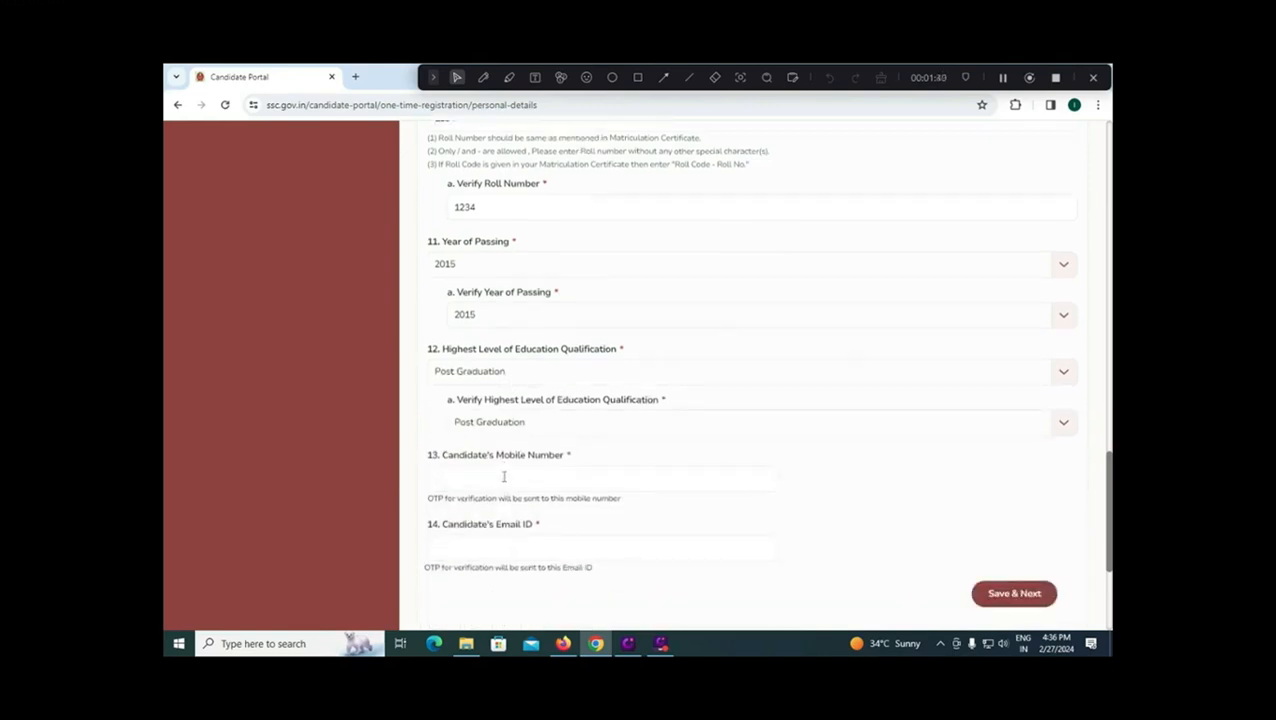
Step: Enter the candidate's mobile number and save the personal details to get a registration number
click(503, 476)
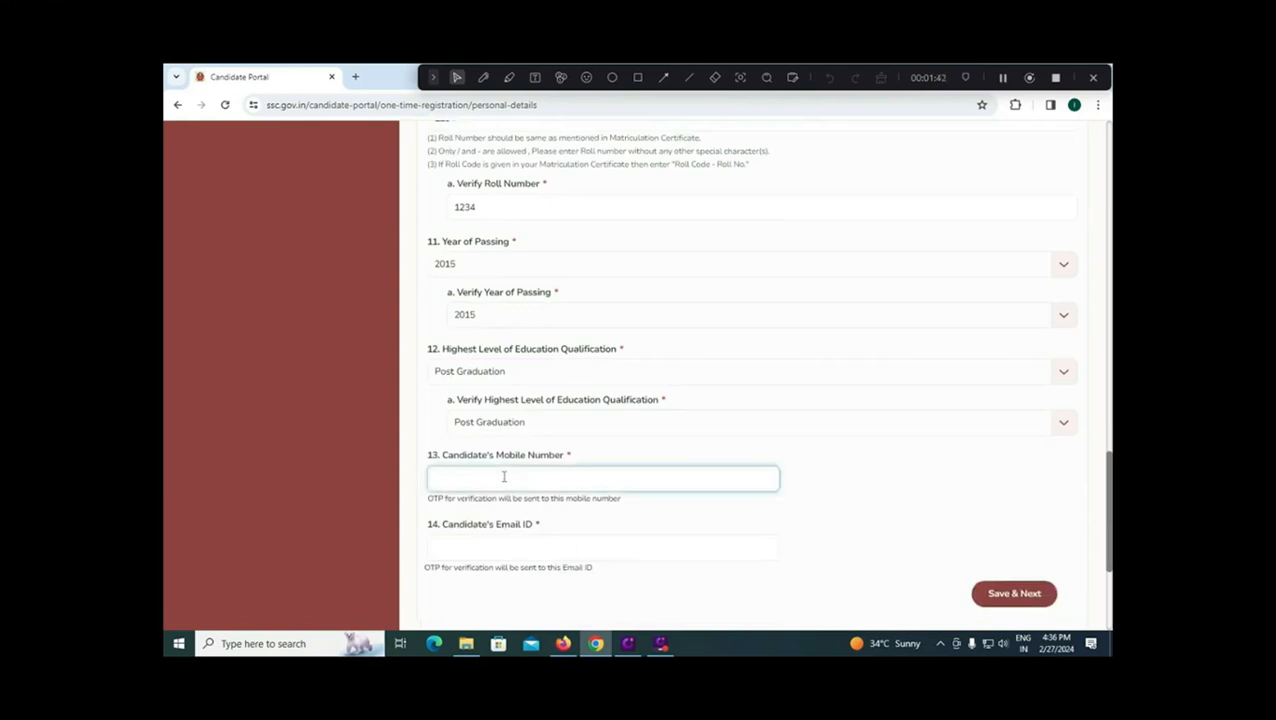
text(9999999999)
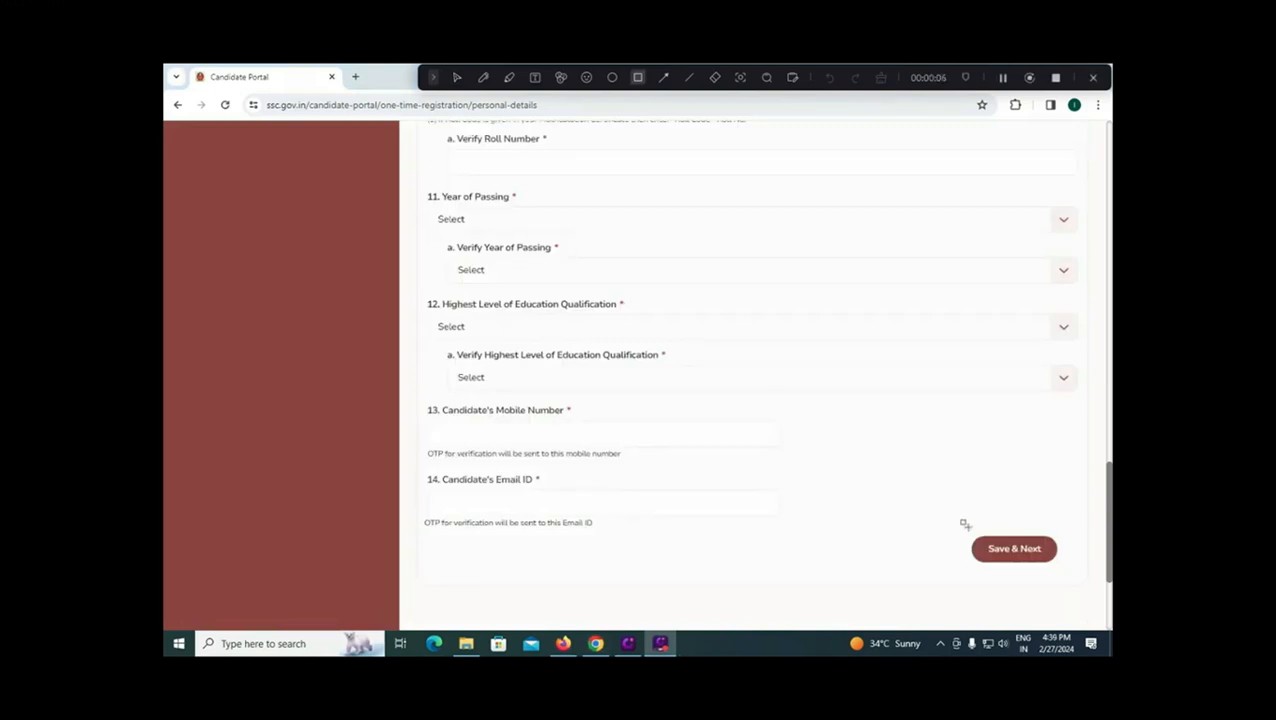
mouse_move(961, 526)
mouse_down()
mouse_move(1001, 602)
mouse_move(1069, 577)
mouse_up()
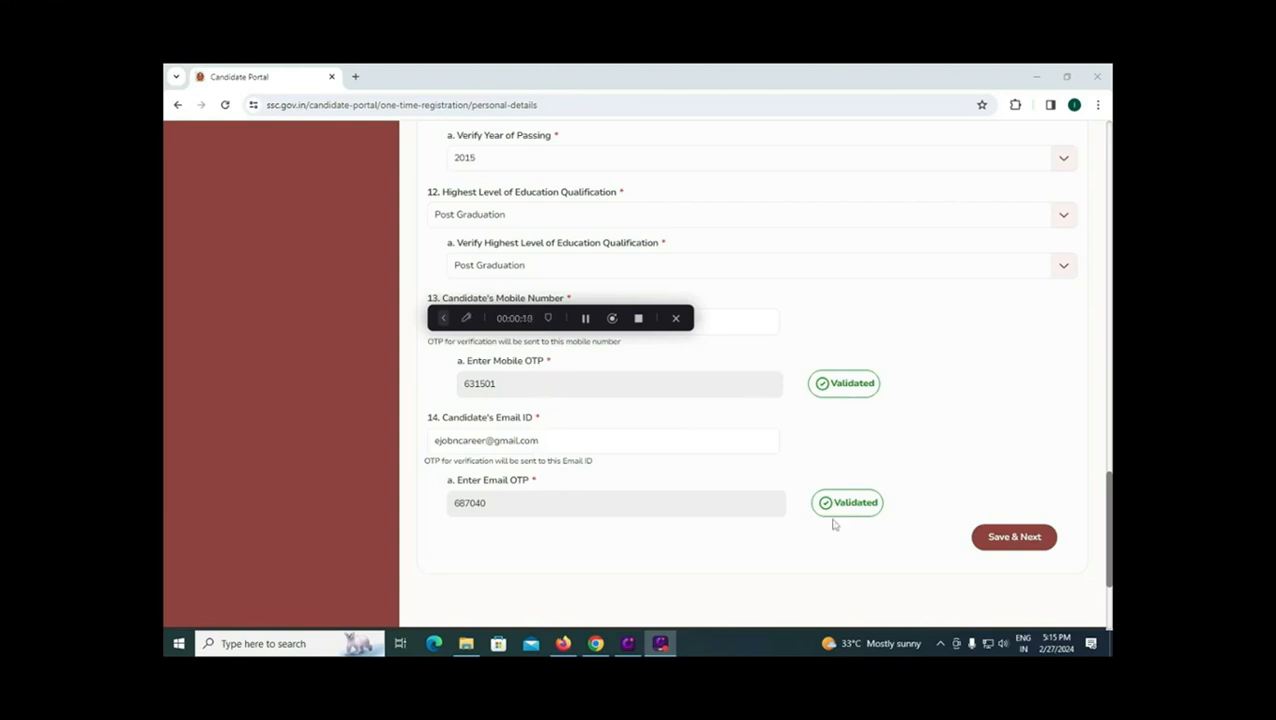
click(1012, 549)
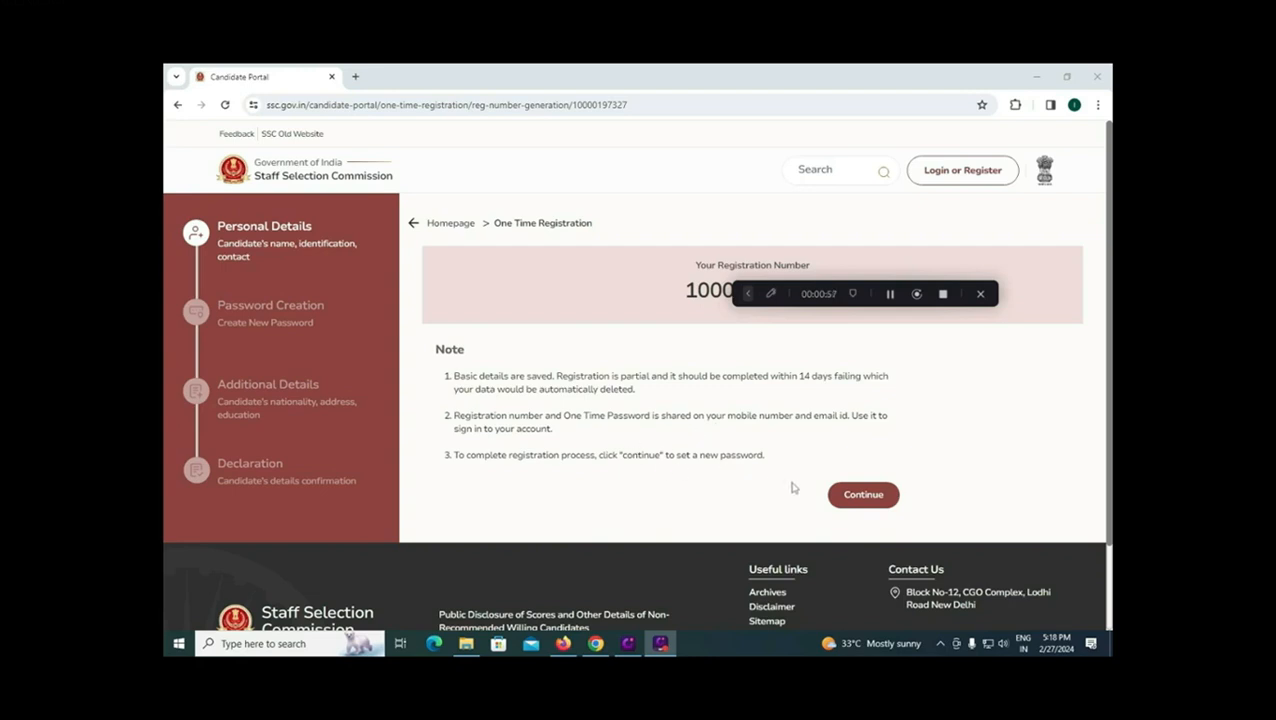
Step: Continue to sign-in and log in with the registration number, password and captcha
click(852, 497)
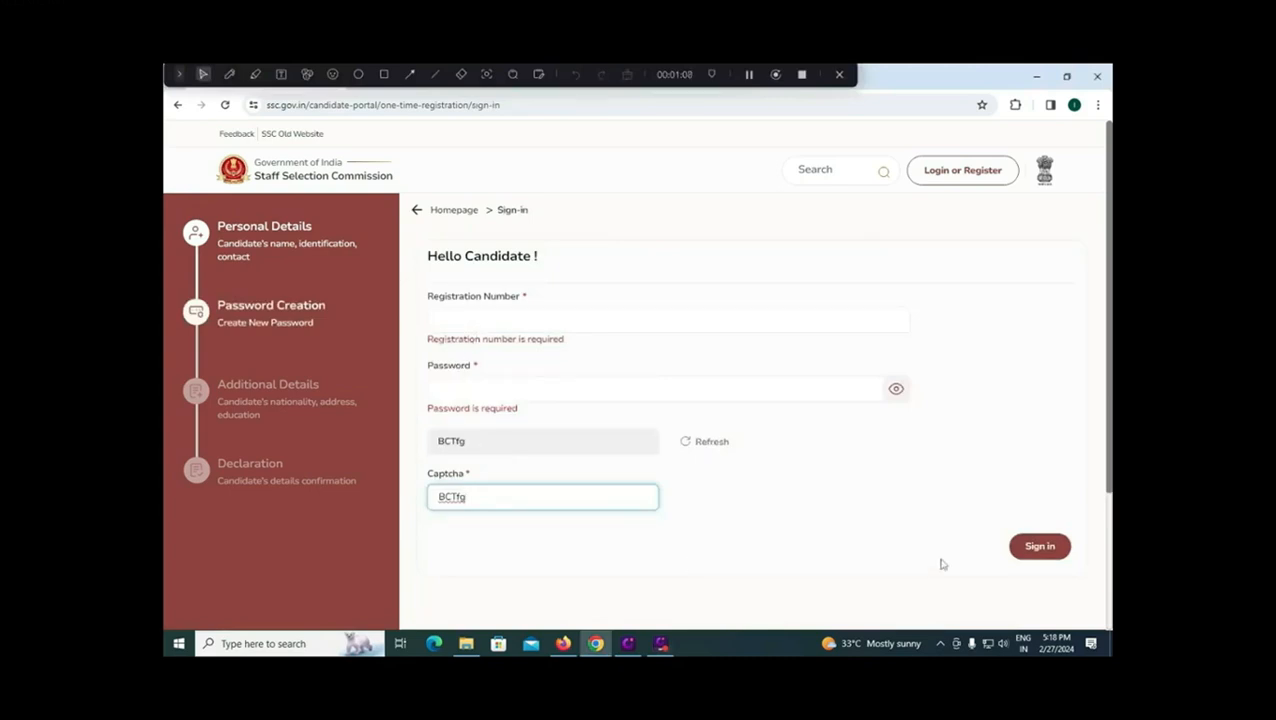
click(1036, 548)
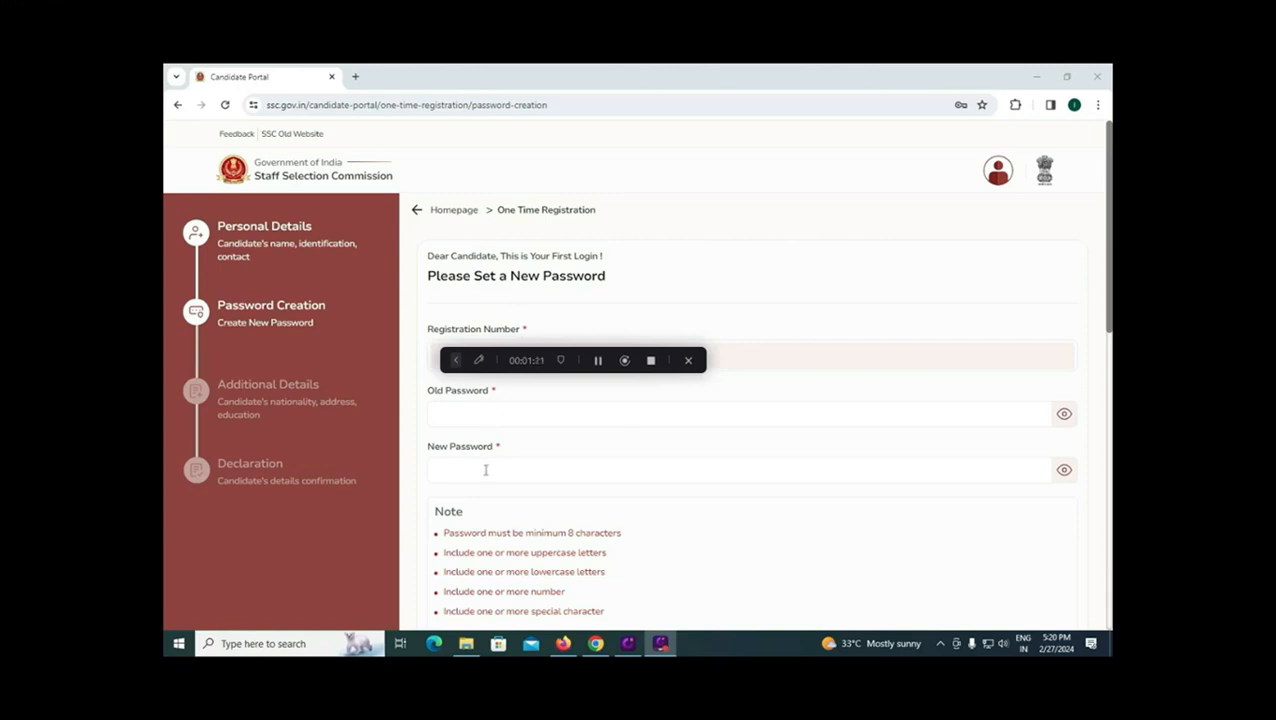
drag(534, 553, 565, 591)
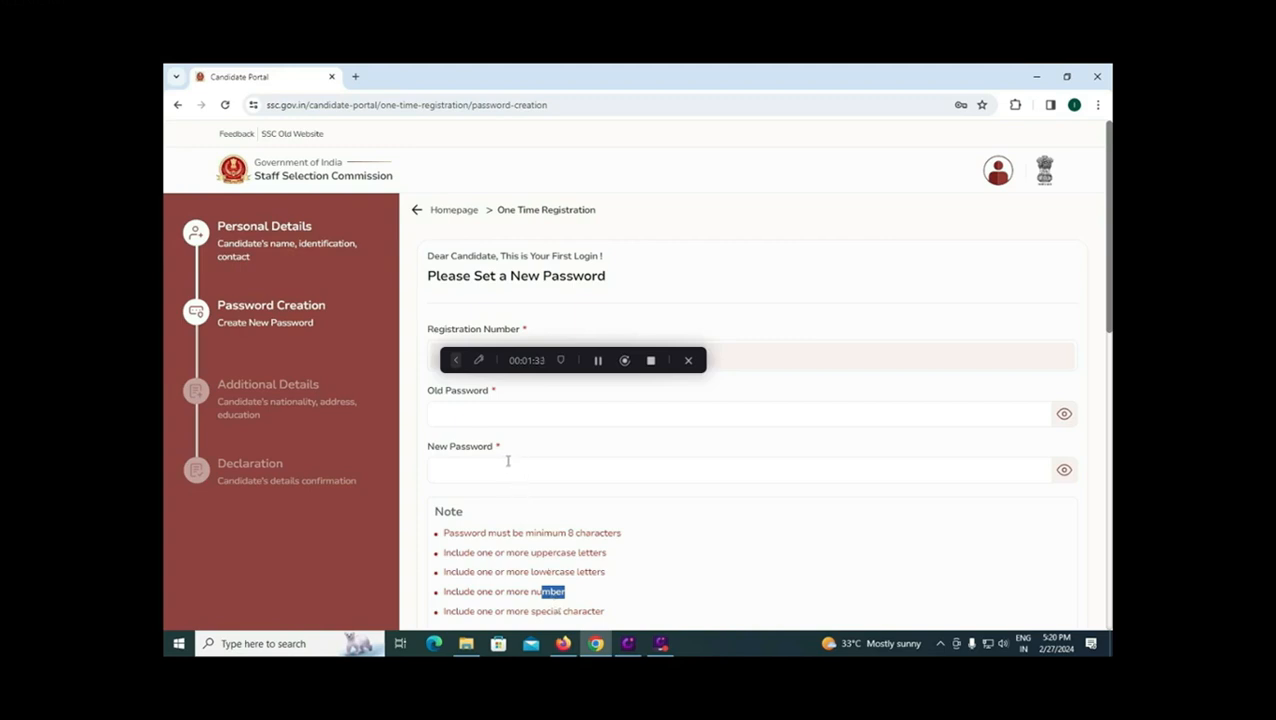
scroll(507, 461, down, 4)
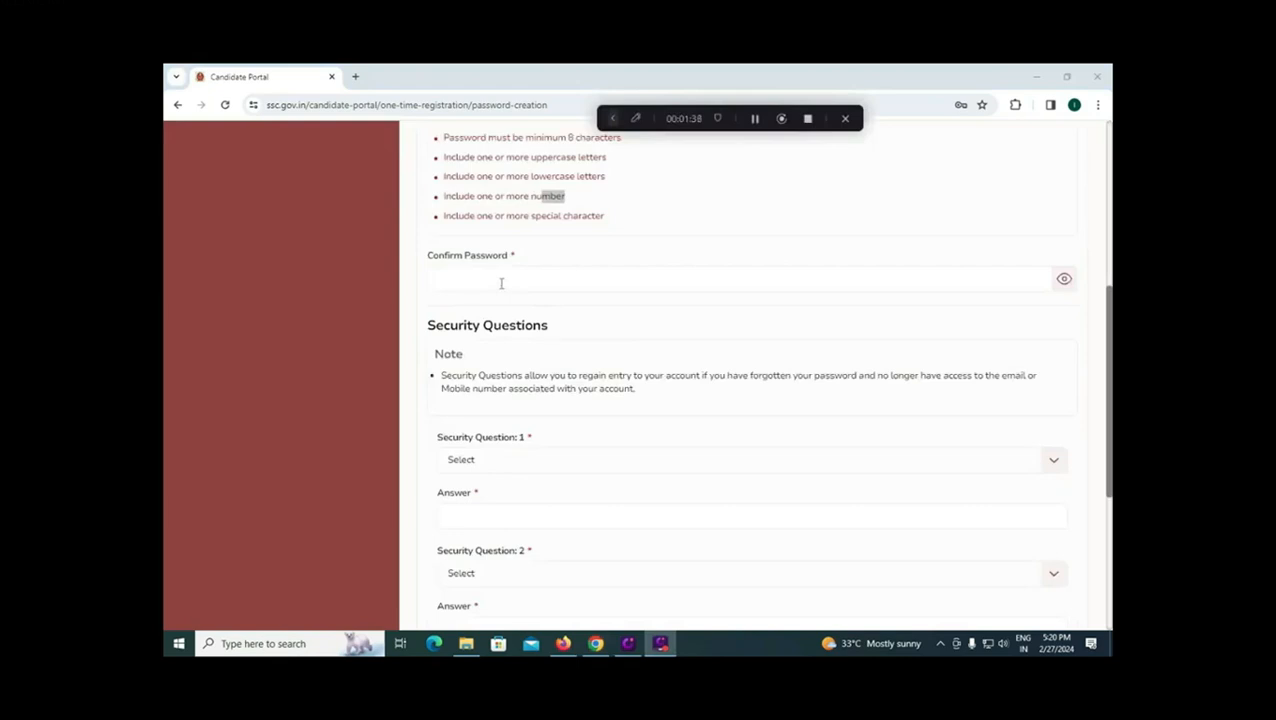
click(540, 461)
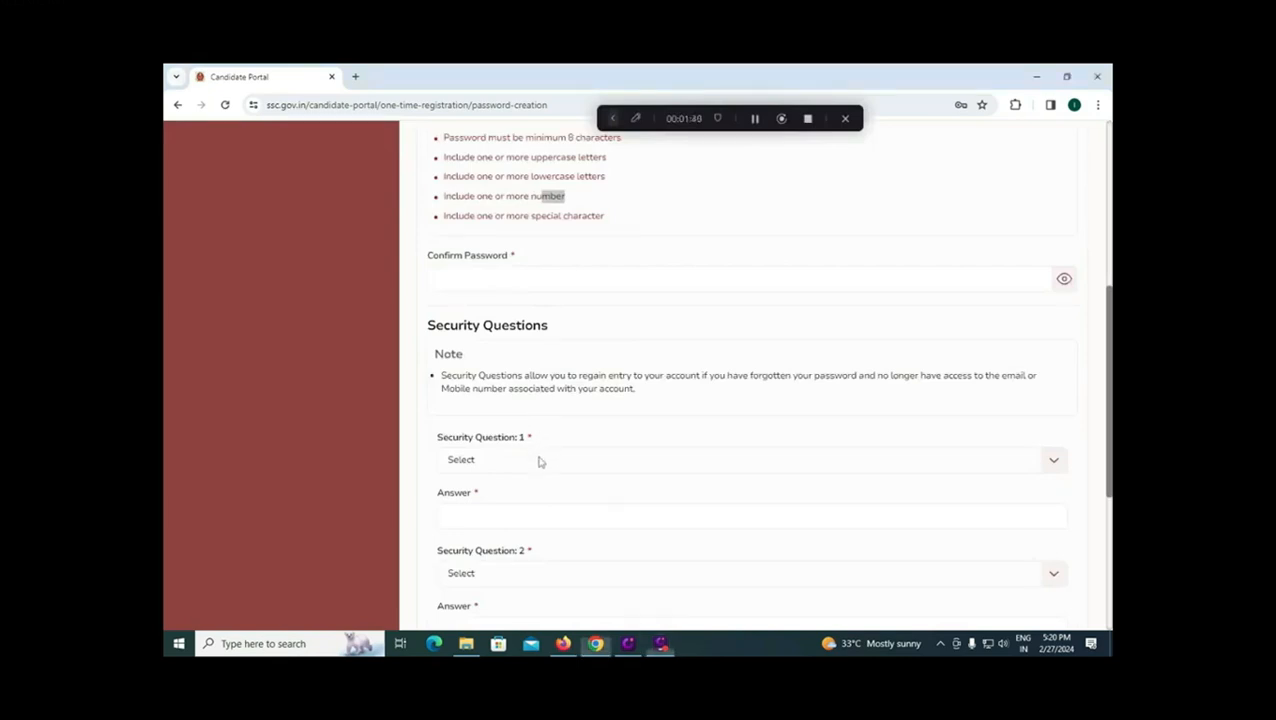
click(539, 461)
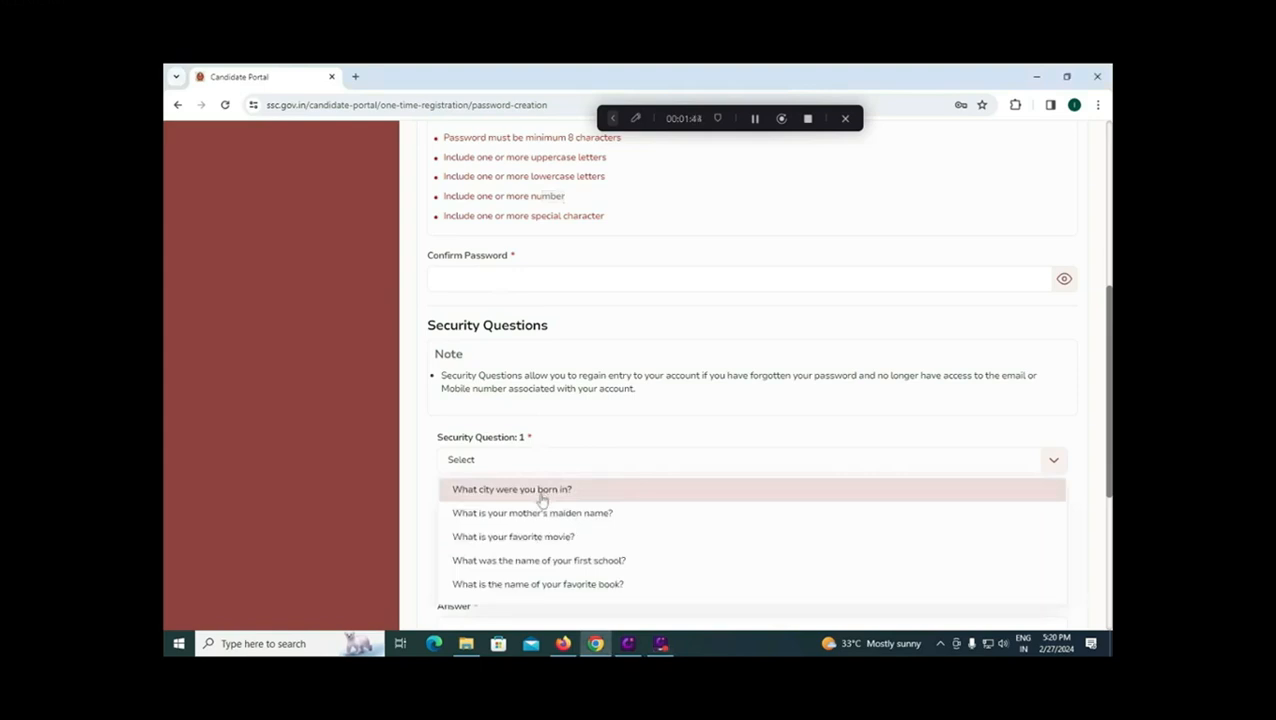
click(425, 424)
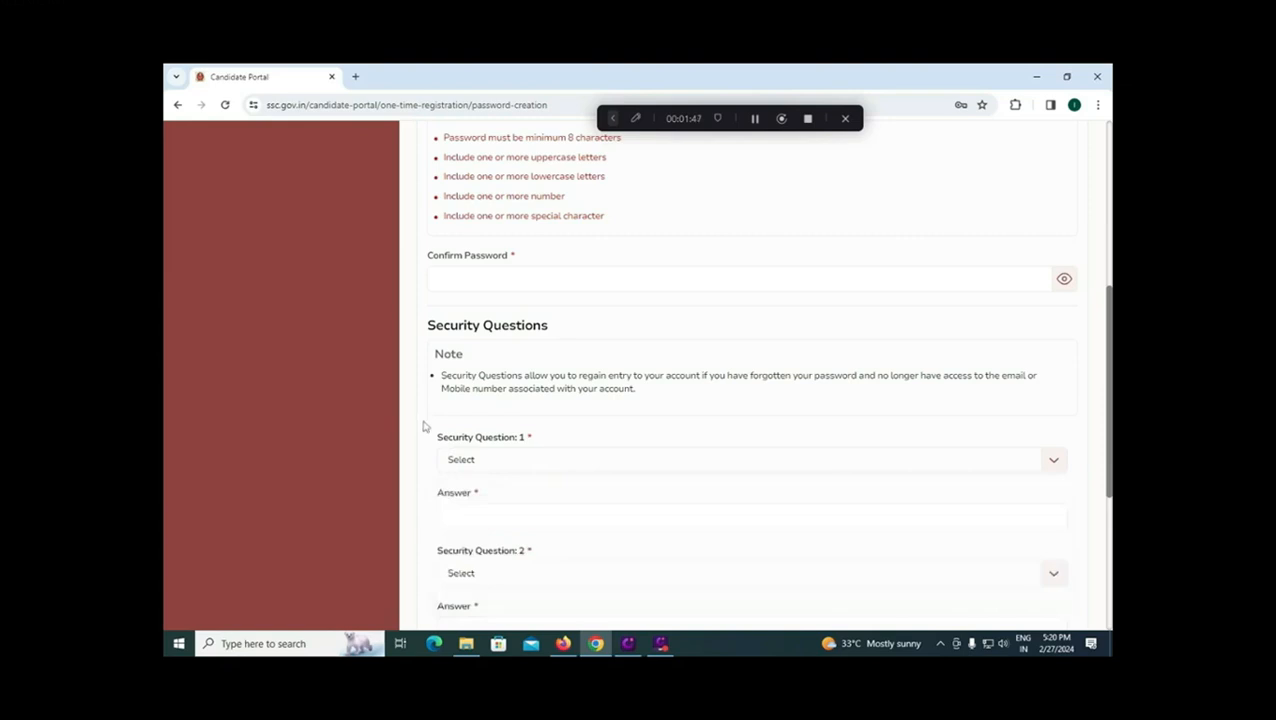
click(493, 516)
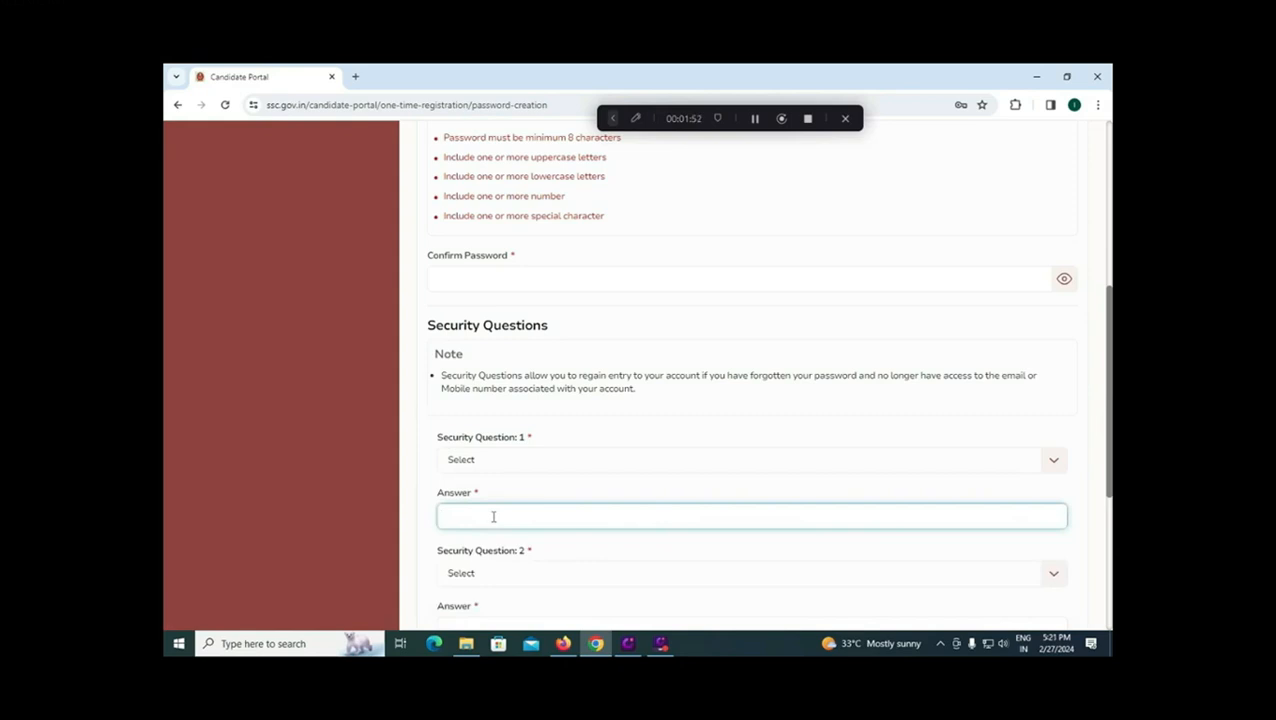
scroll(491, 521, down, 1)
scroll(491, 521, down, 1)
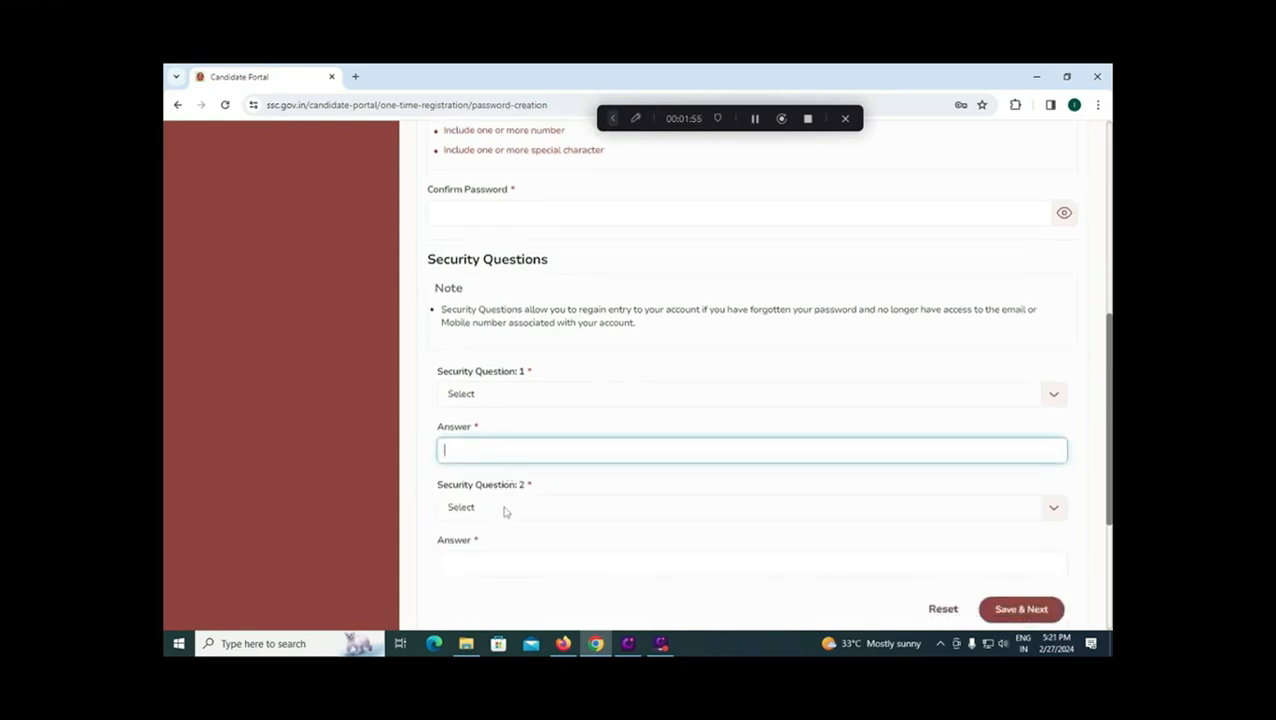
click(504, 513)
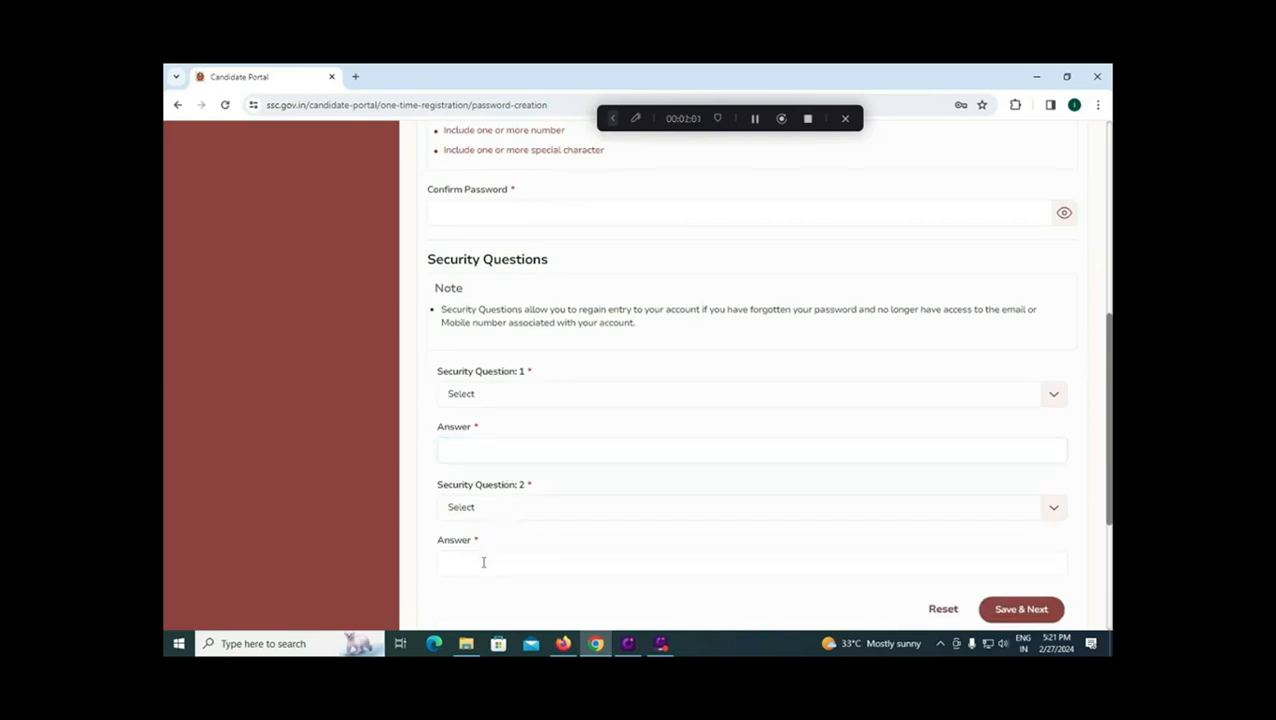
Step: Set Category and Verify Category to SC
scroll(1010, 615, down, 1)
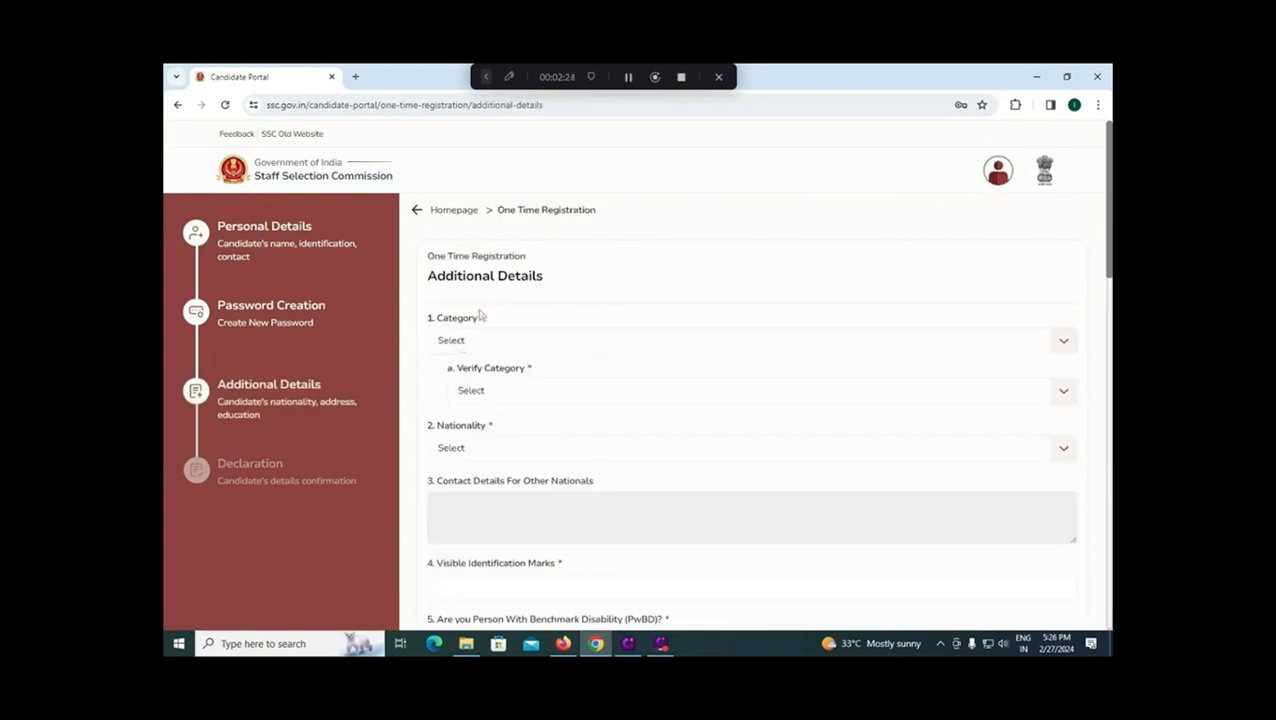
click(496, 344)
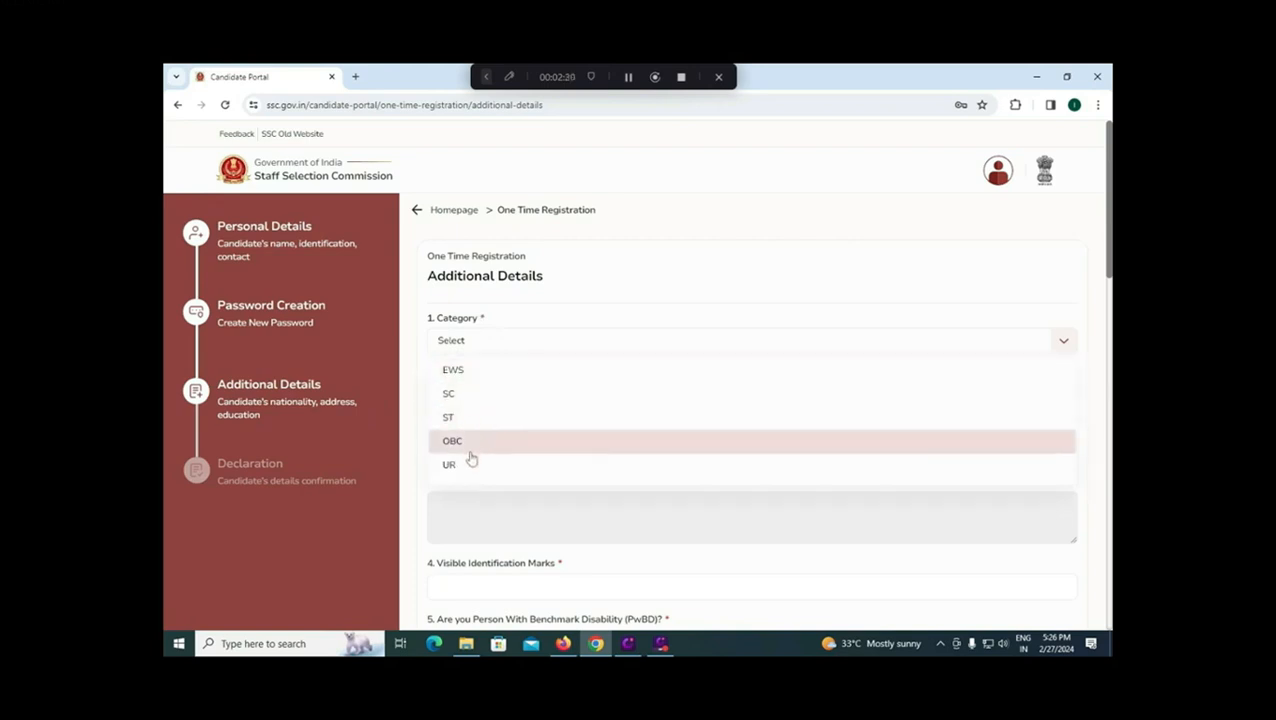
click(476, 396)
click(492, 394)
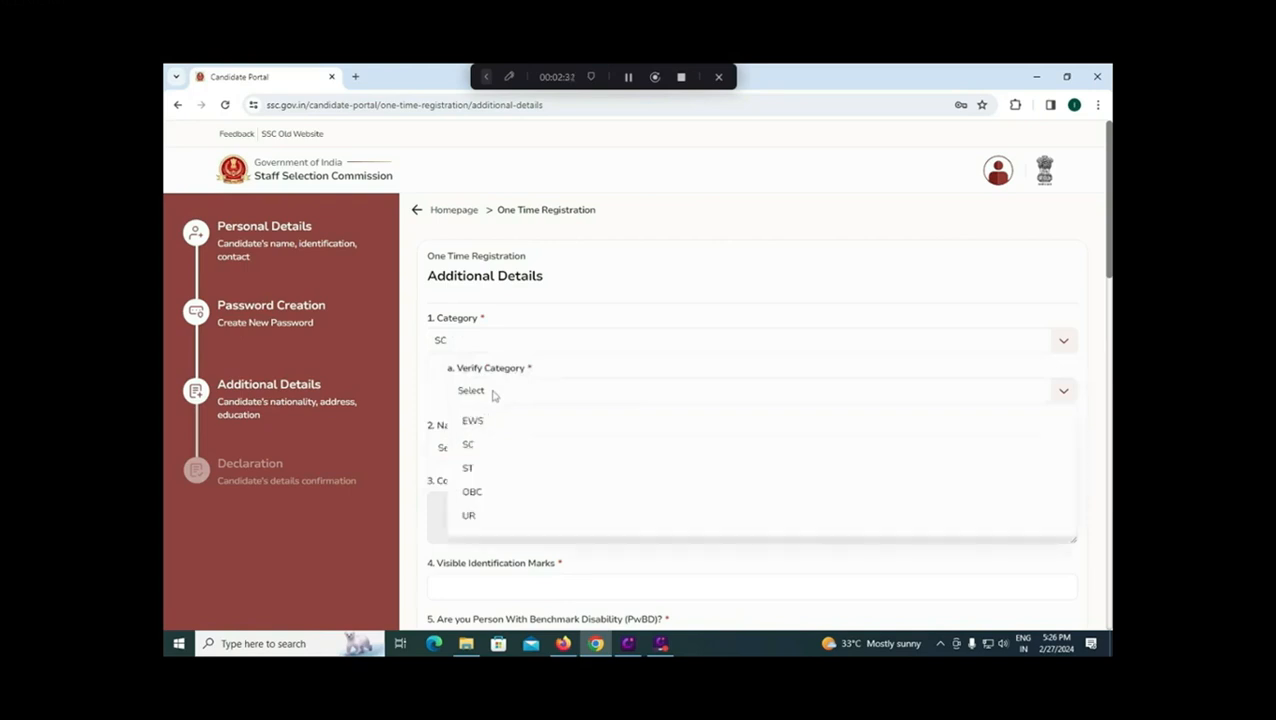
click(470, 444)
Step: Set Nationality to Citizen Of India, correcting an initial wrong pick
scroll(478, 447, down, 1)
click(494, 384)
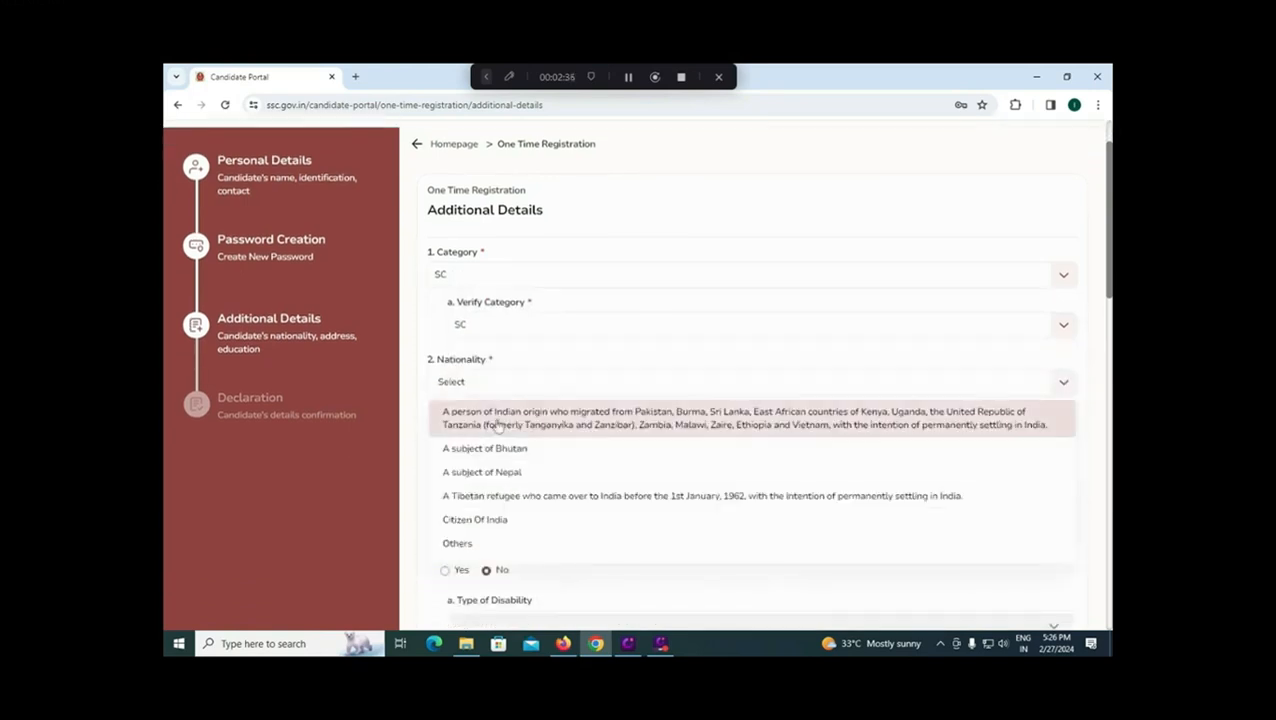
click(497, 425)
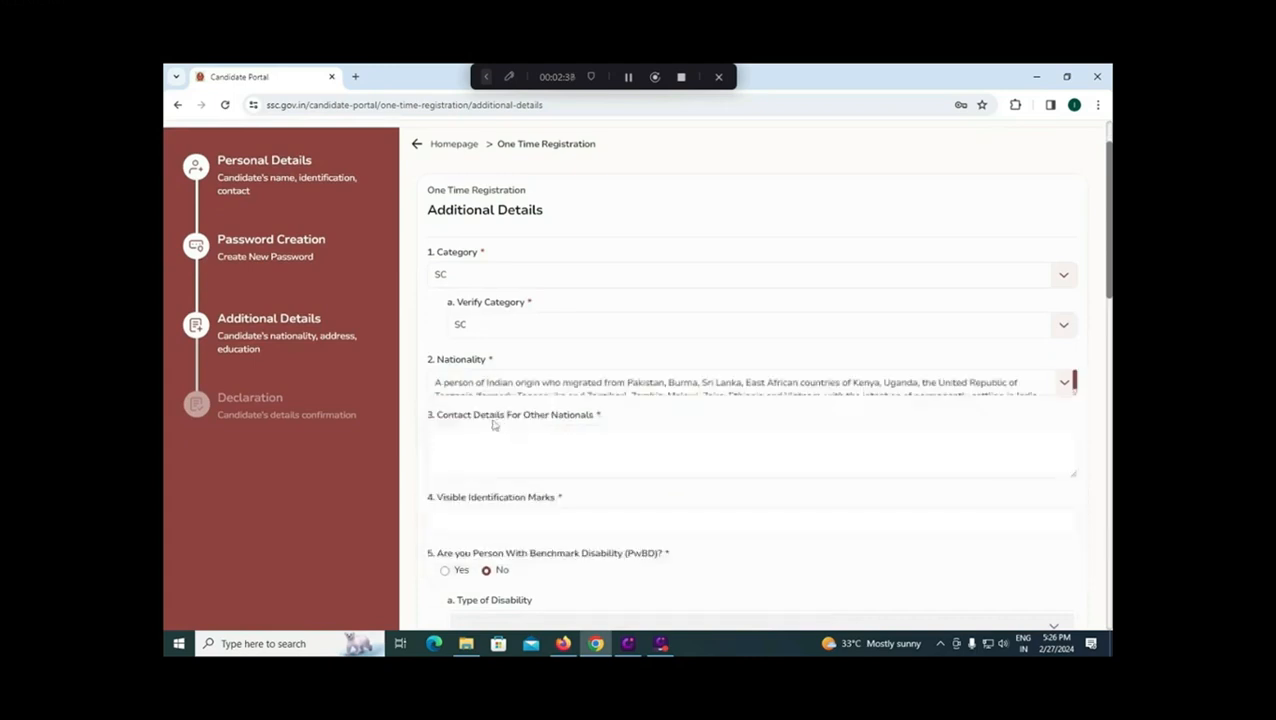
click(515, 392)
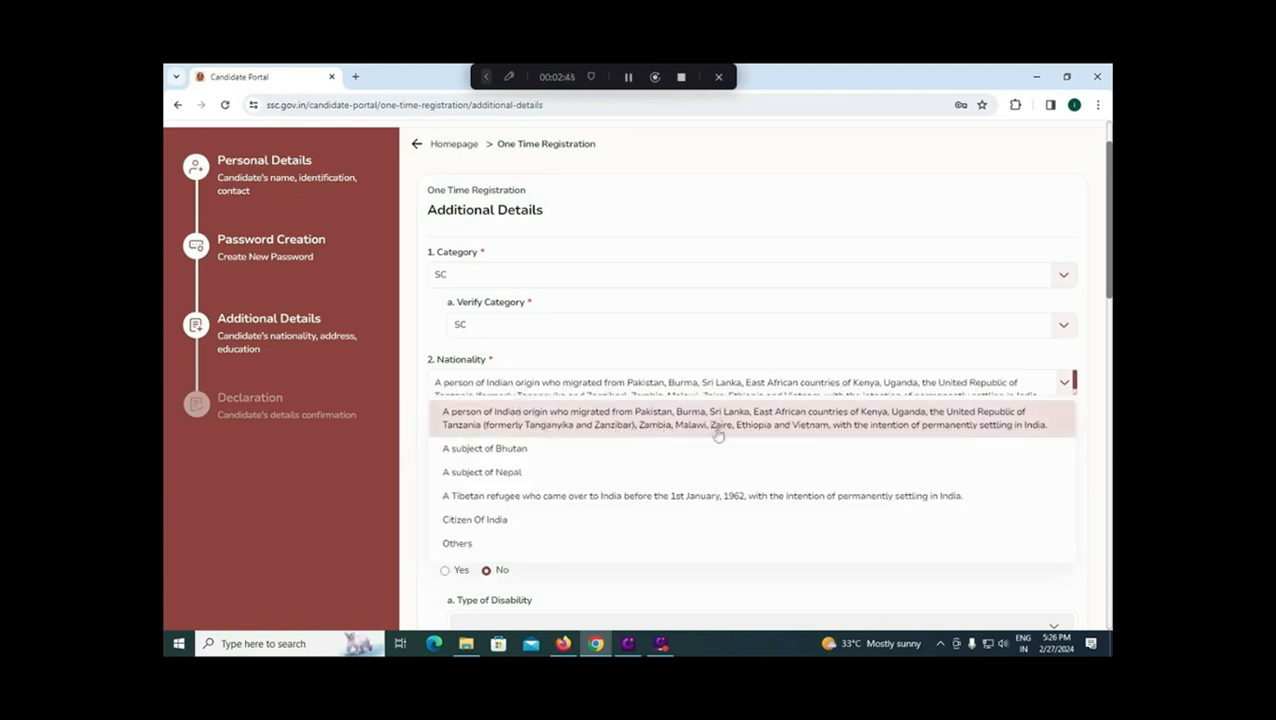
click(507, 520)
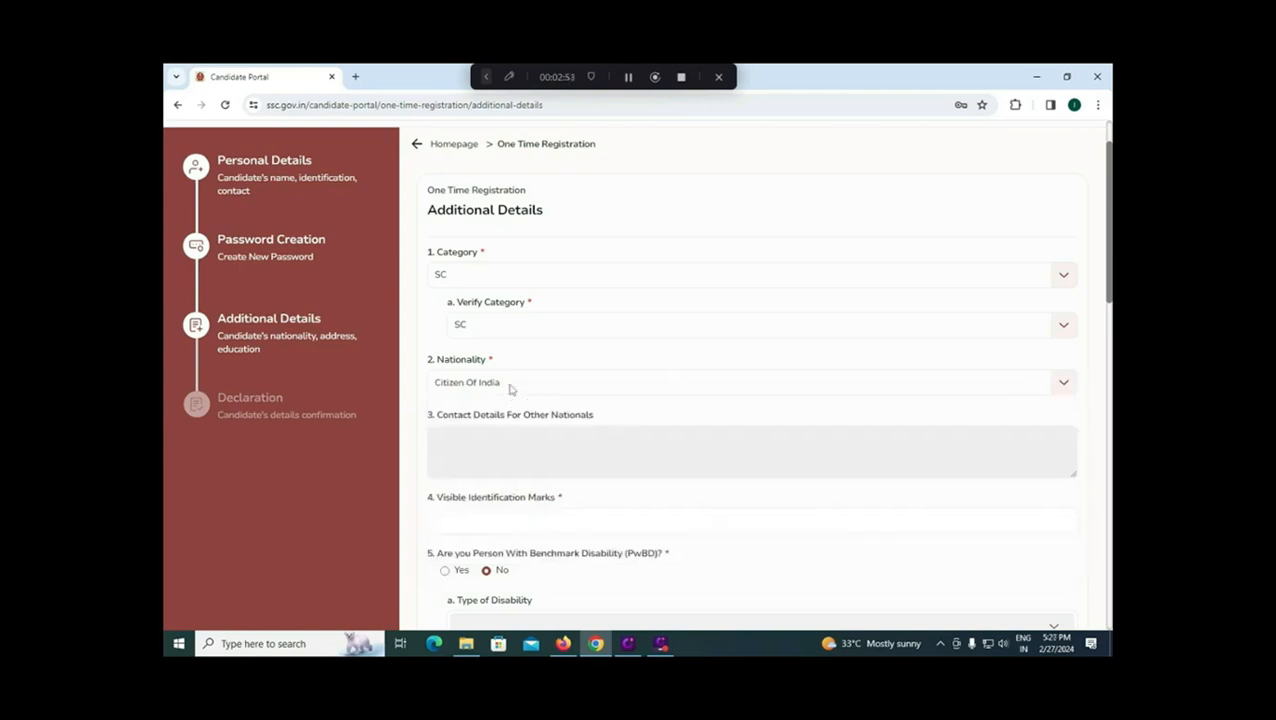
click(501, 526)
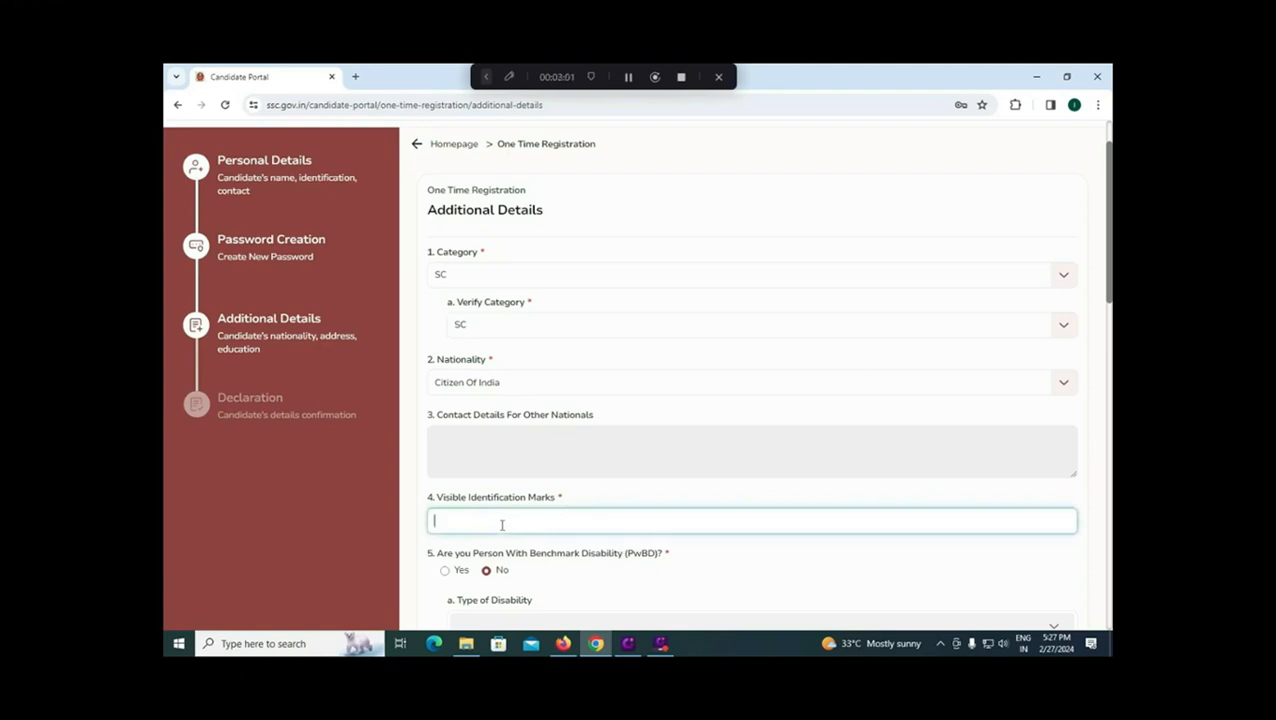
Step: Enter RIGHT HAND MIDDLE as the visible identification mark
text(RIGHT HAND MIDDLE)
scroll(502, 524, down, 1)
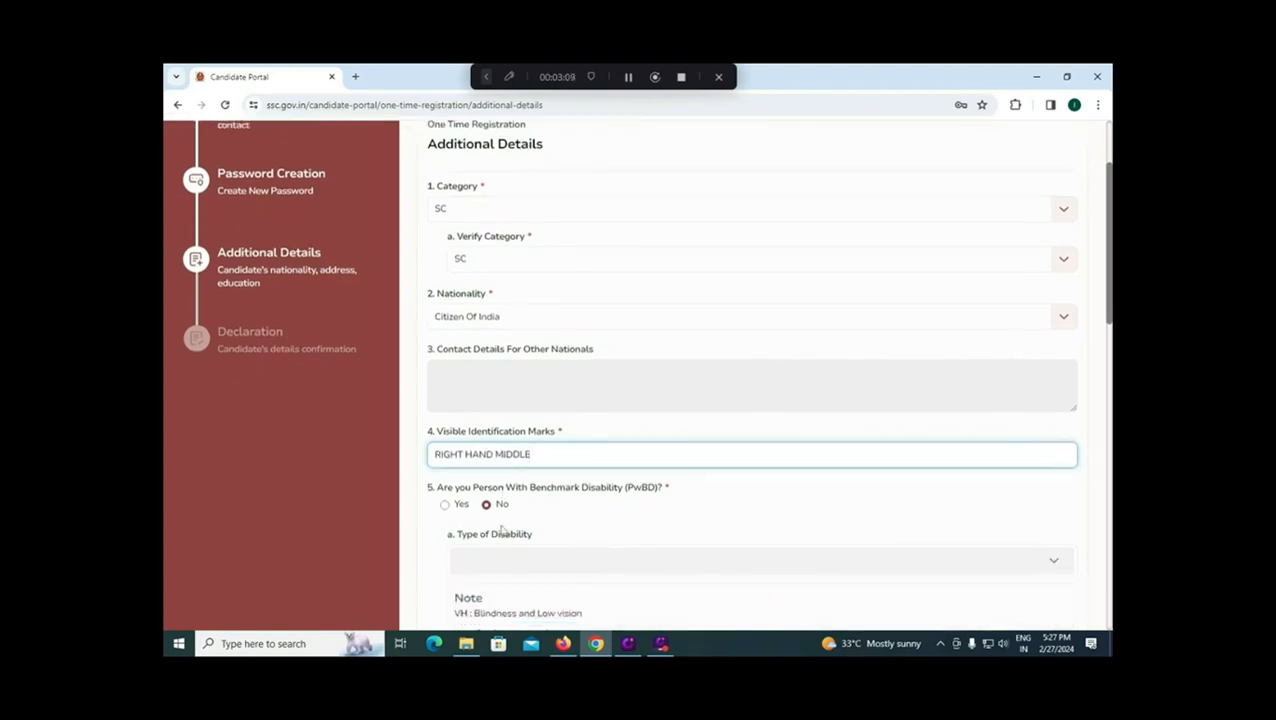
scroll(493, 509, down, 2)
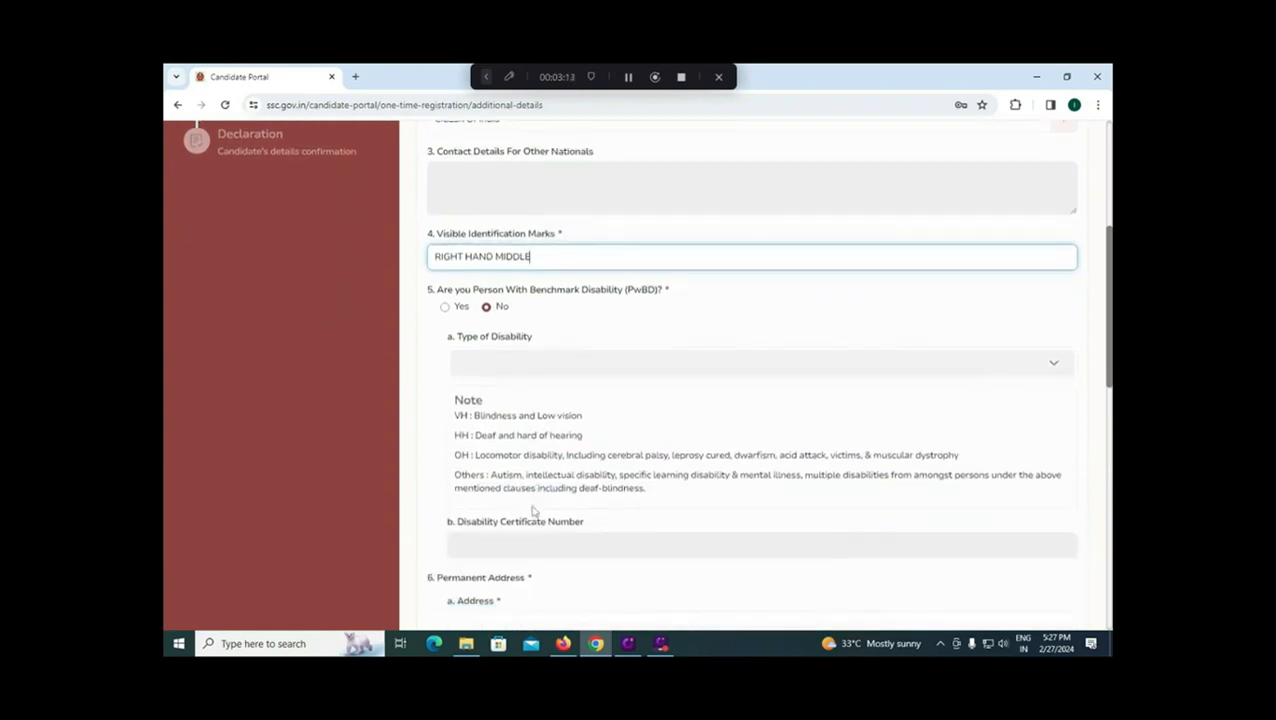
scroll(532, 510, down, 1)
scroll(541, 438, down, 2)
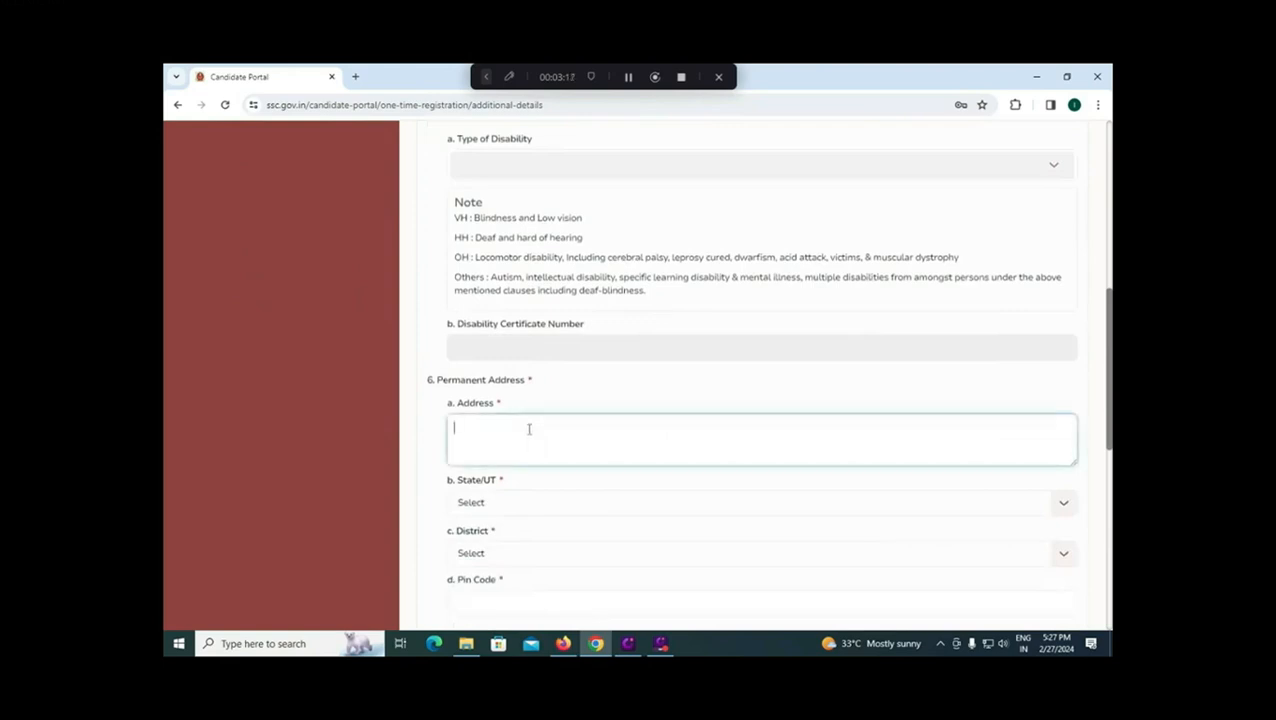
Step: Fill in the permanent address with state Andhra Pradesh, district Tirupati, and its pin code
click(529, 430)
text(60A)
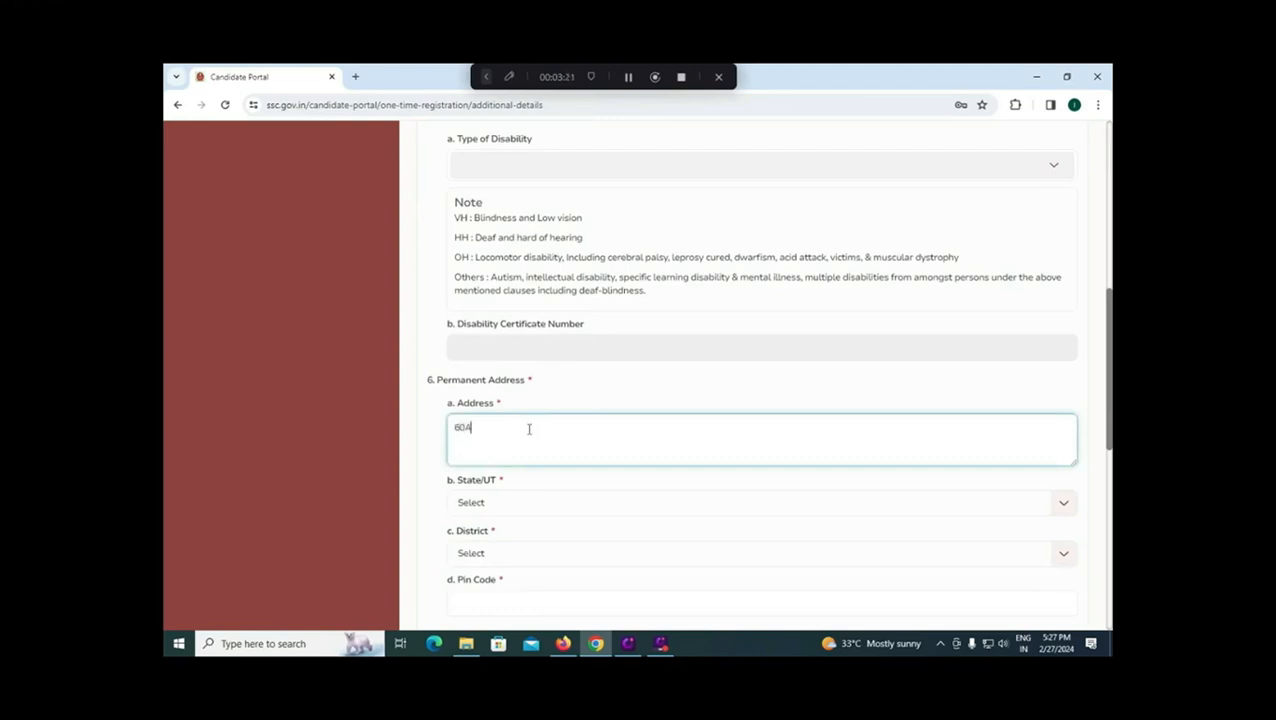
click(518, 505)
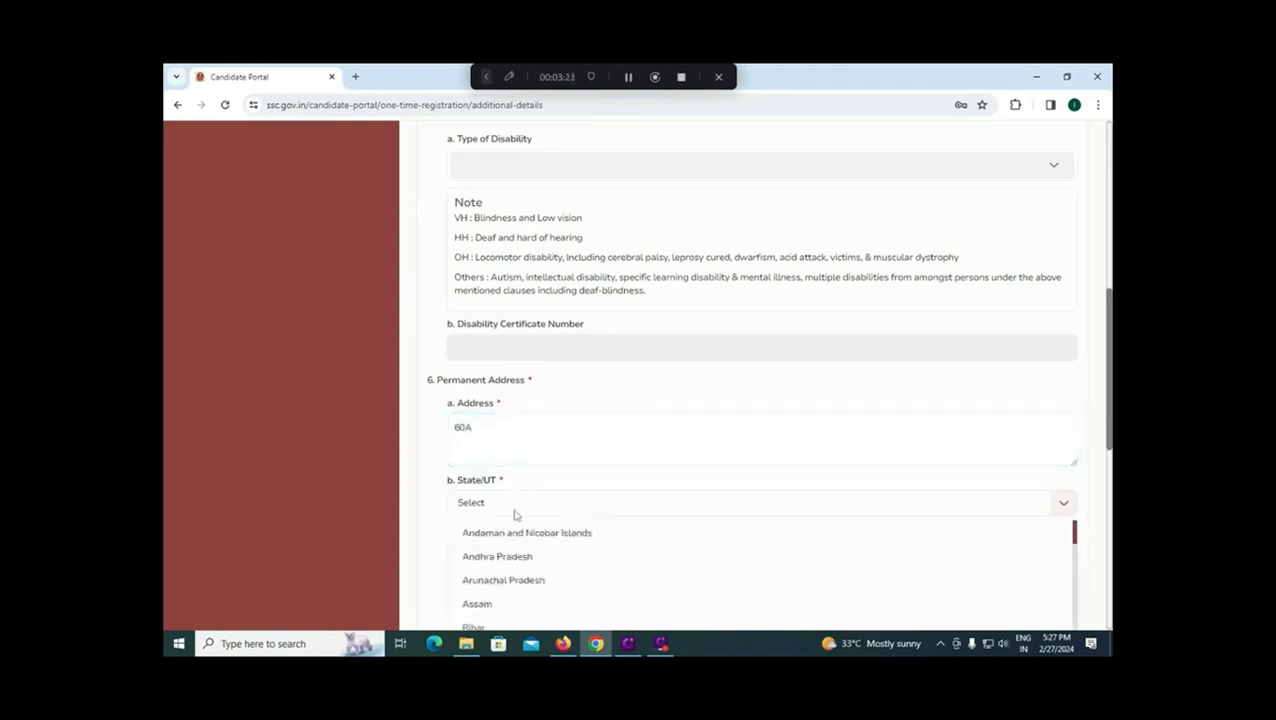
click(514, 558)
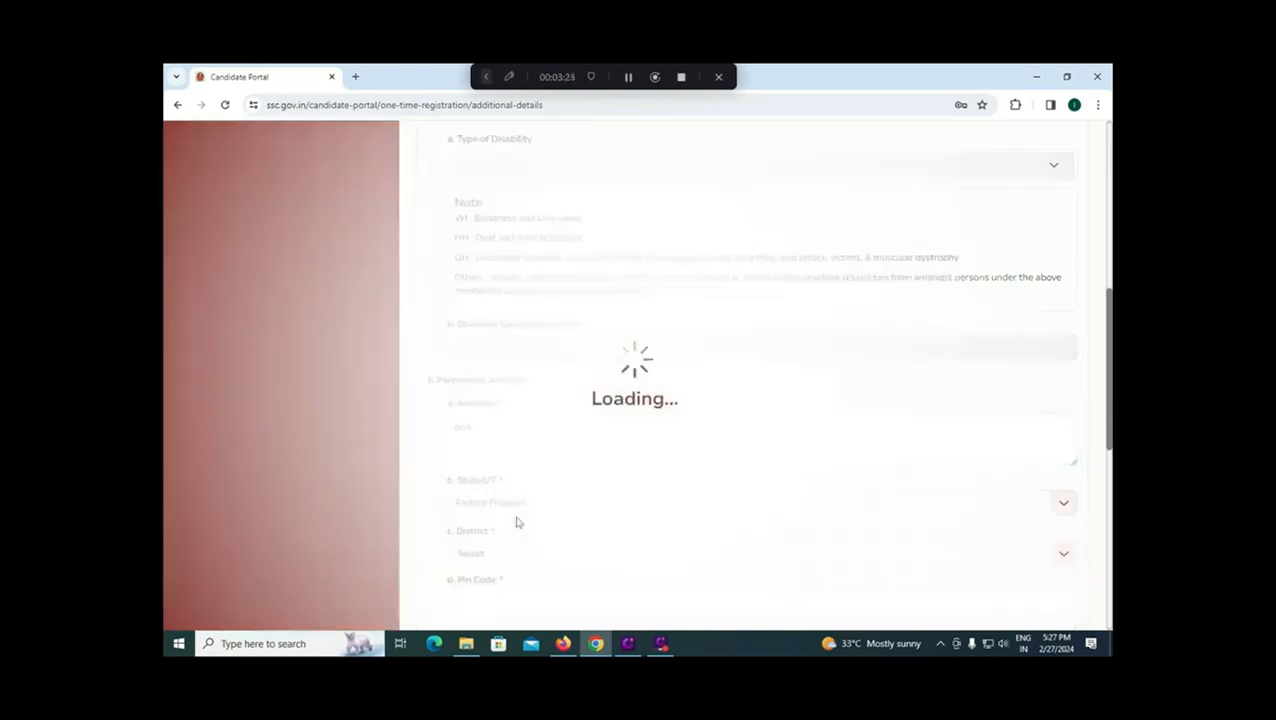
click(497, 555)
scroll(529, 565, down, 3)
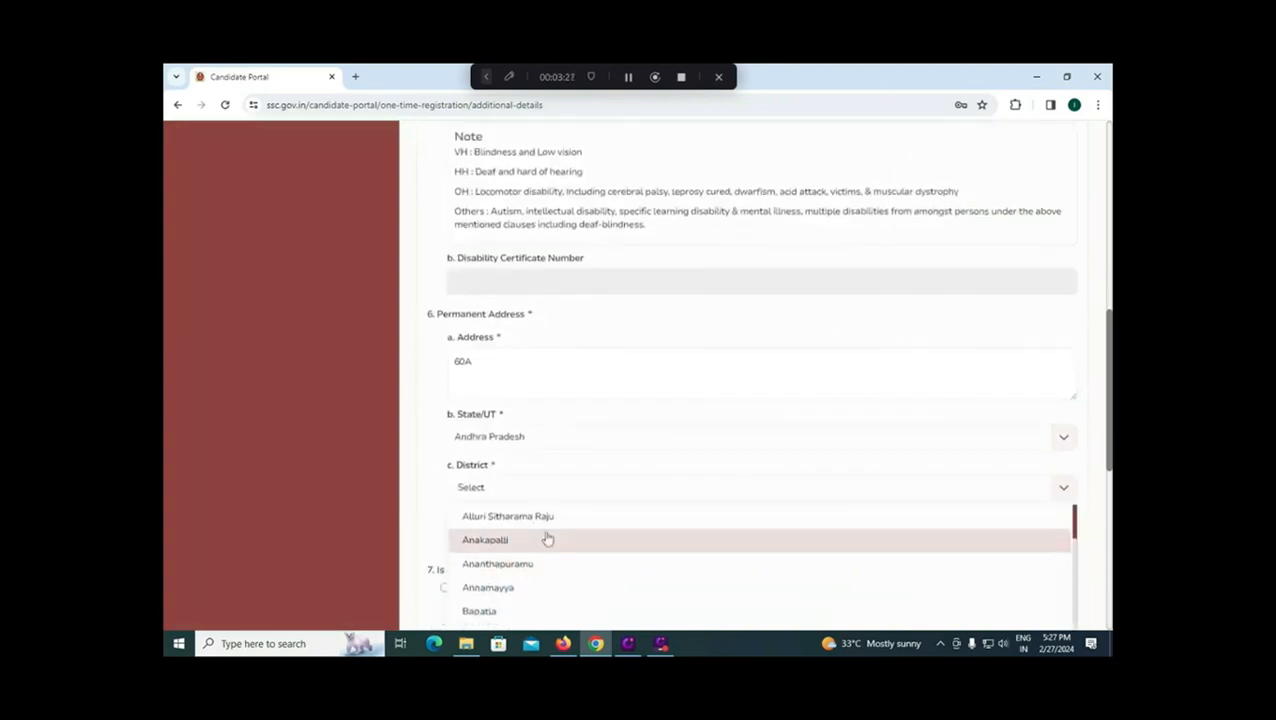
scroll(547, 538, down, 2)
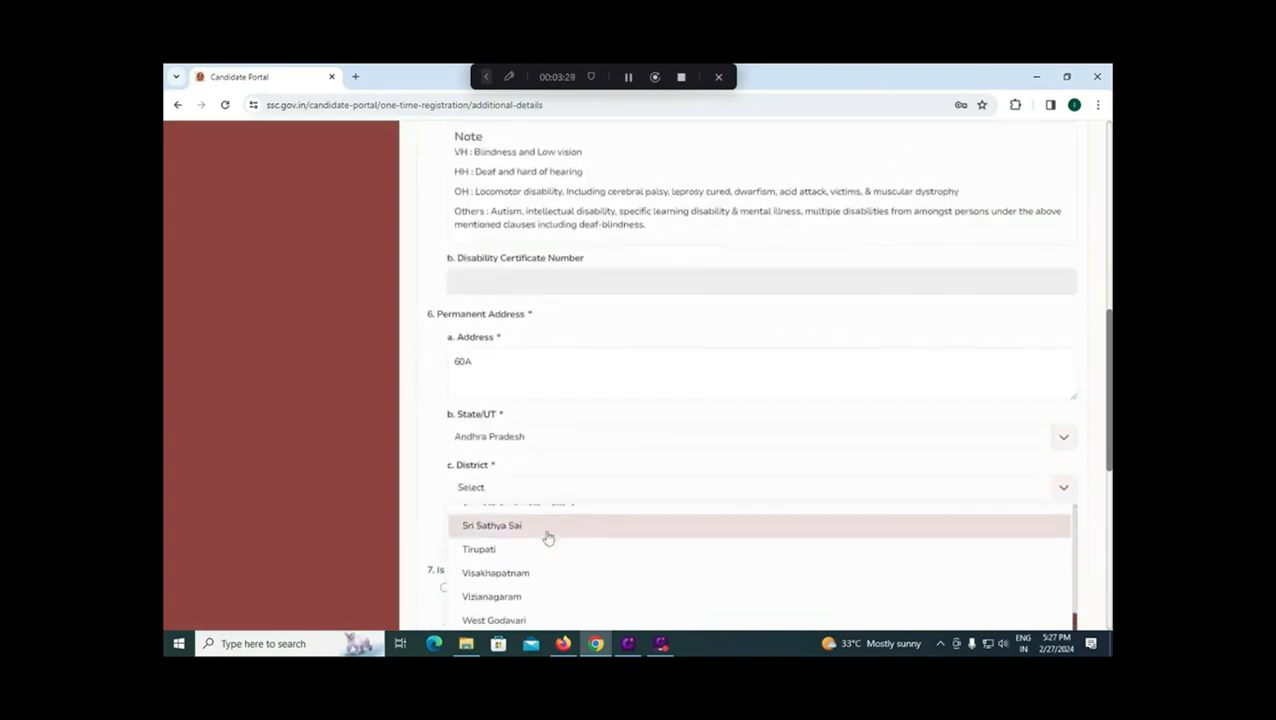
click(532, 538)
click(513, 536)
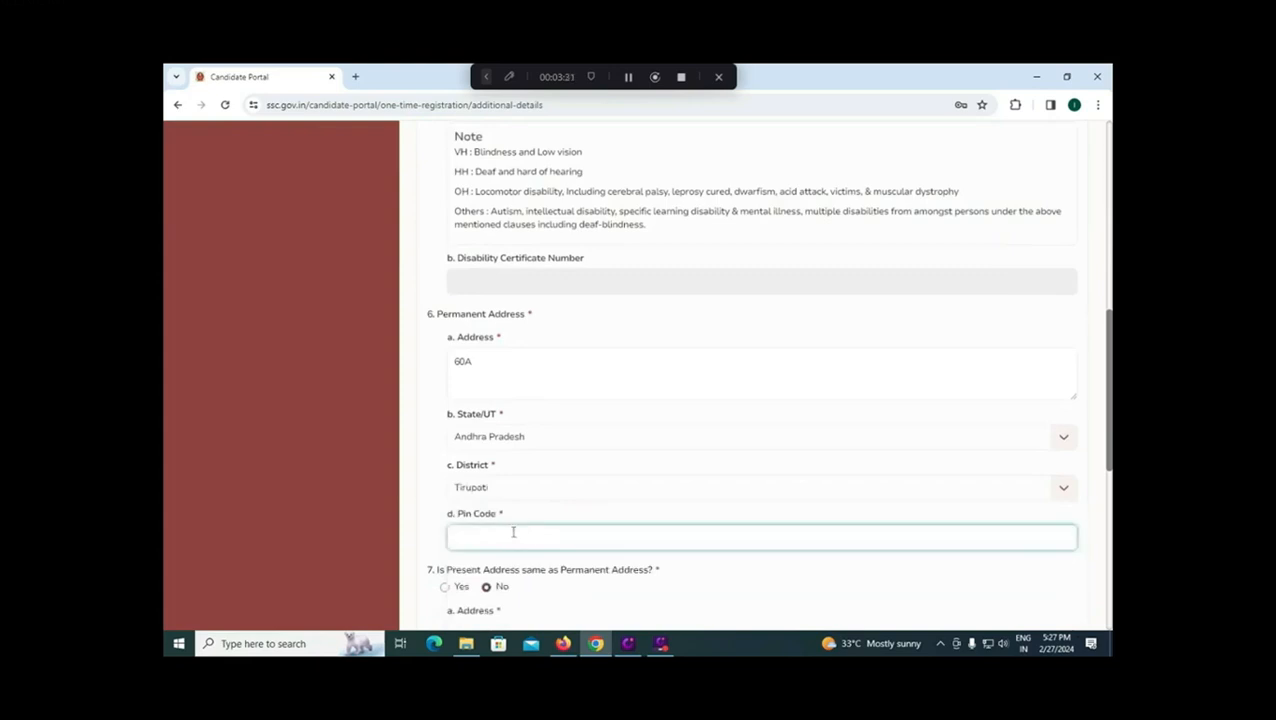
text(524013)
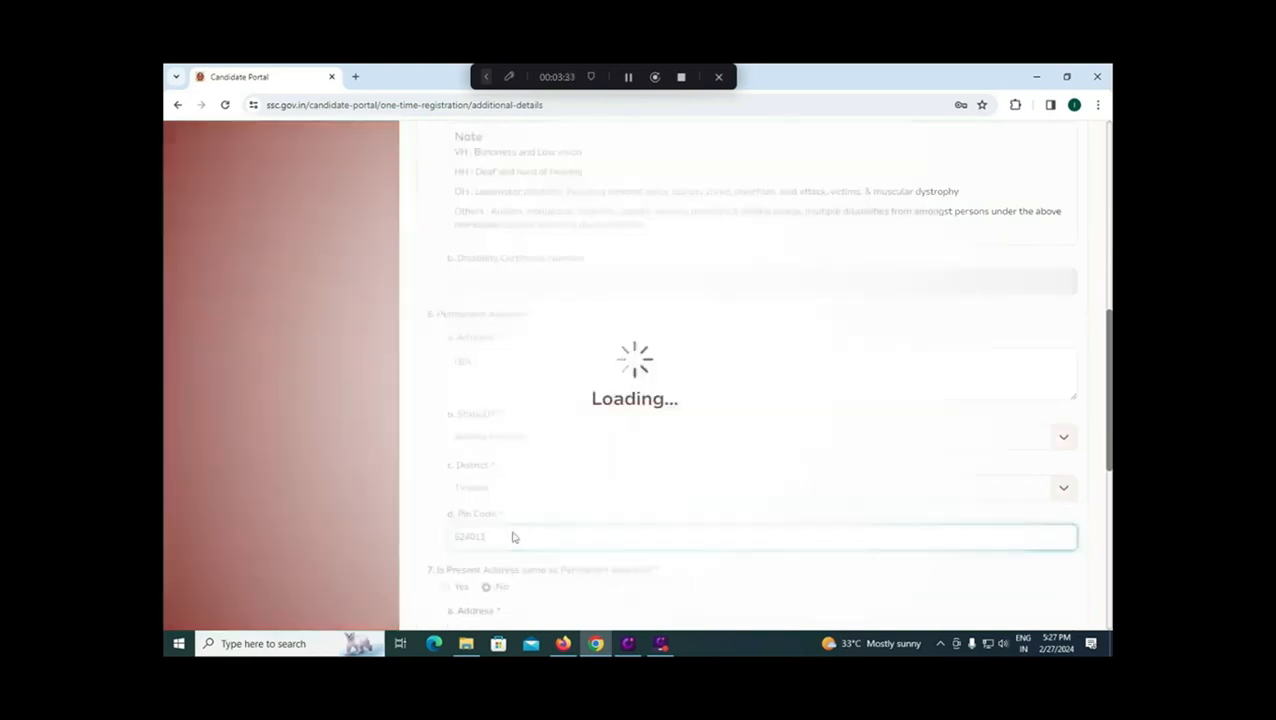
Step: Mark the present address as the same as the permanent address
scroll(516, 532, down, 1)
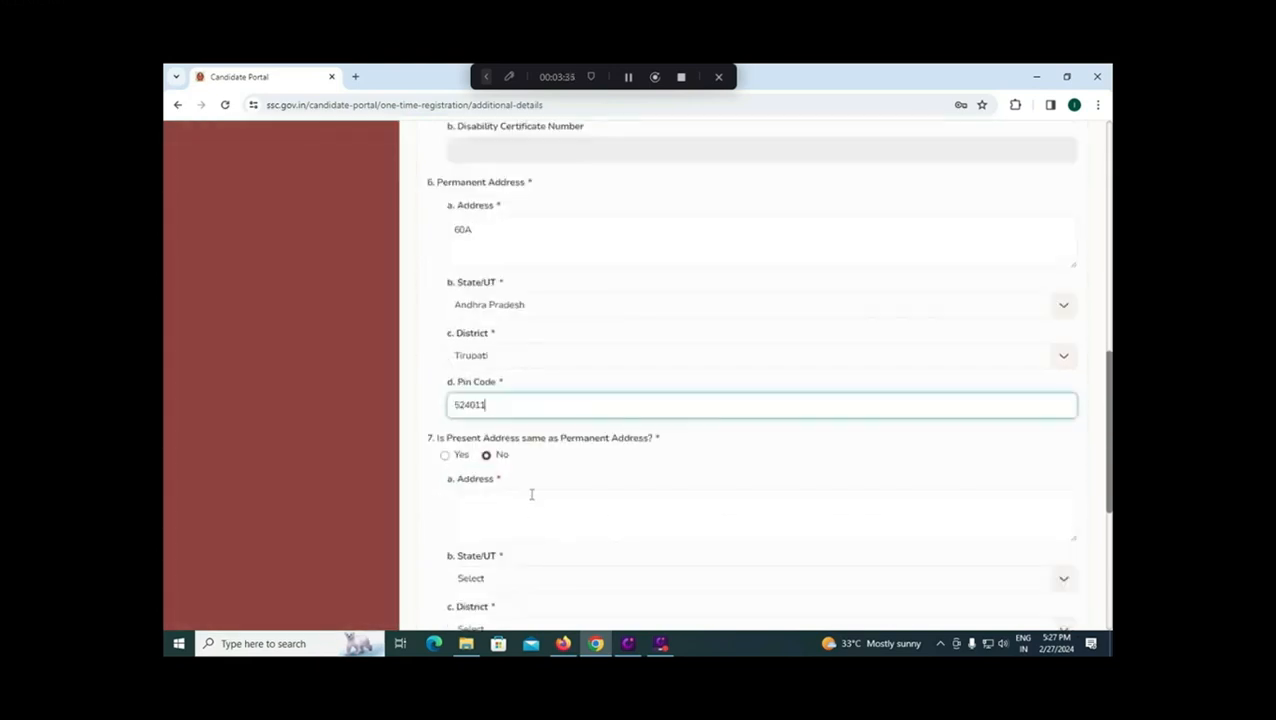
click(444, 455)
scroll(516, 527, down, 2)
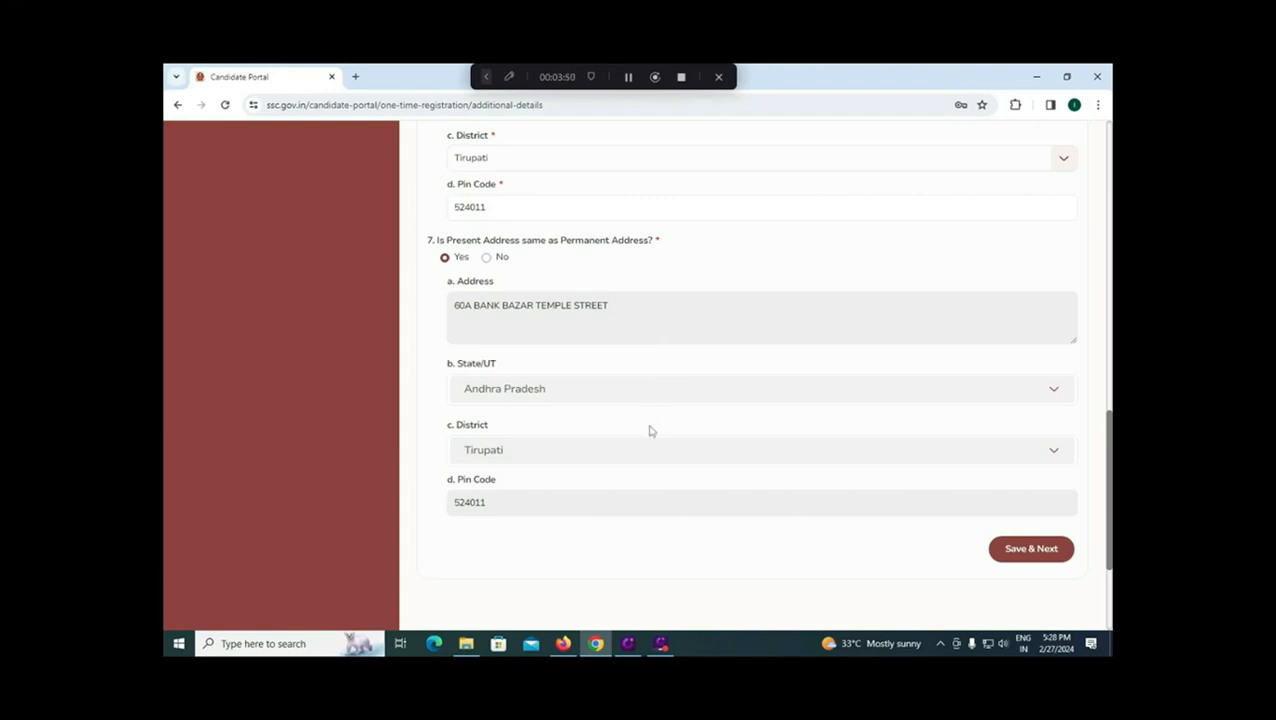
Step: Save additional details, tick 'I Agree for the above Terms & Conditions' and submit the declaration
click(1030, 549)
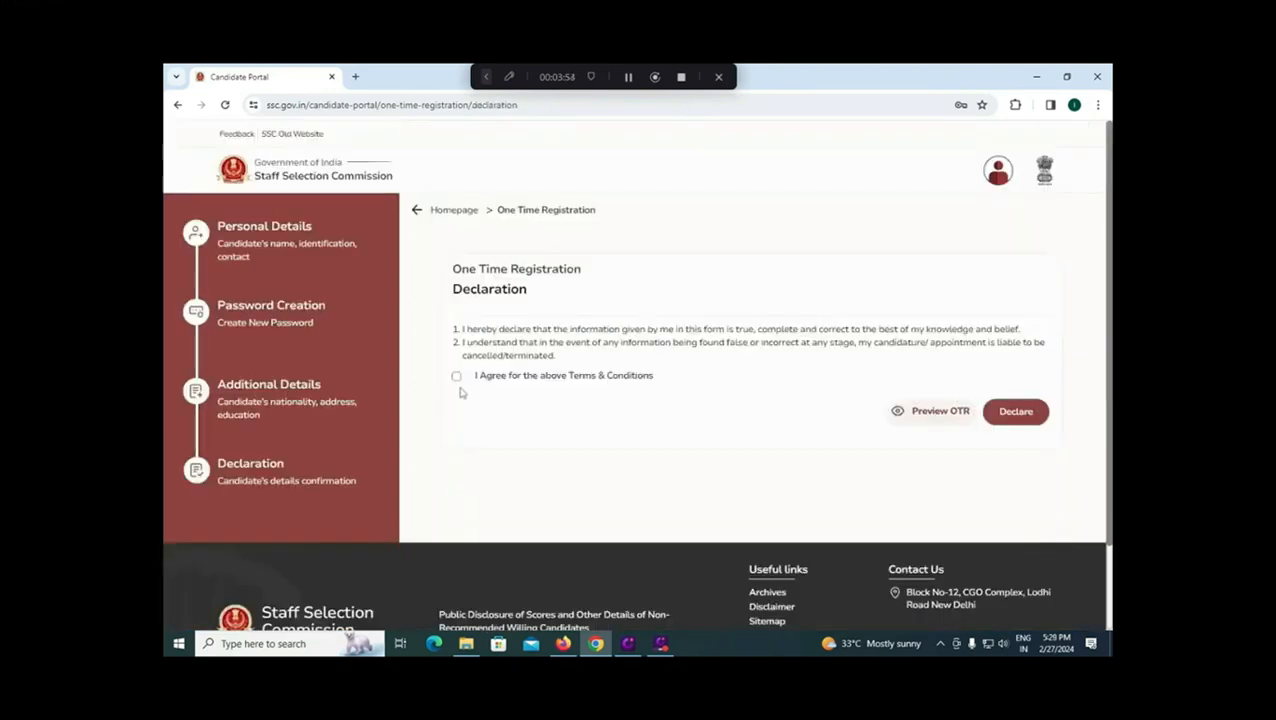
click(457, 377)
click(1017, 423)
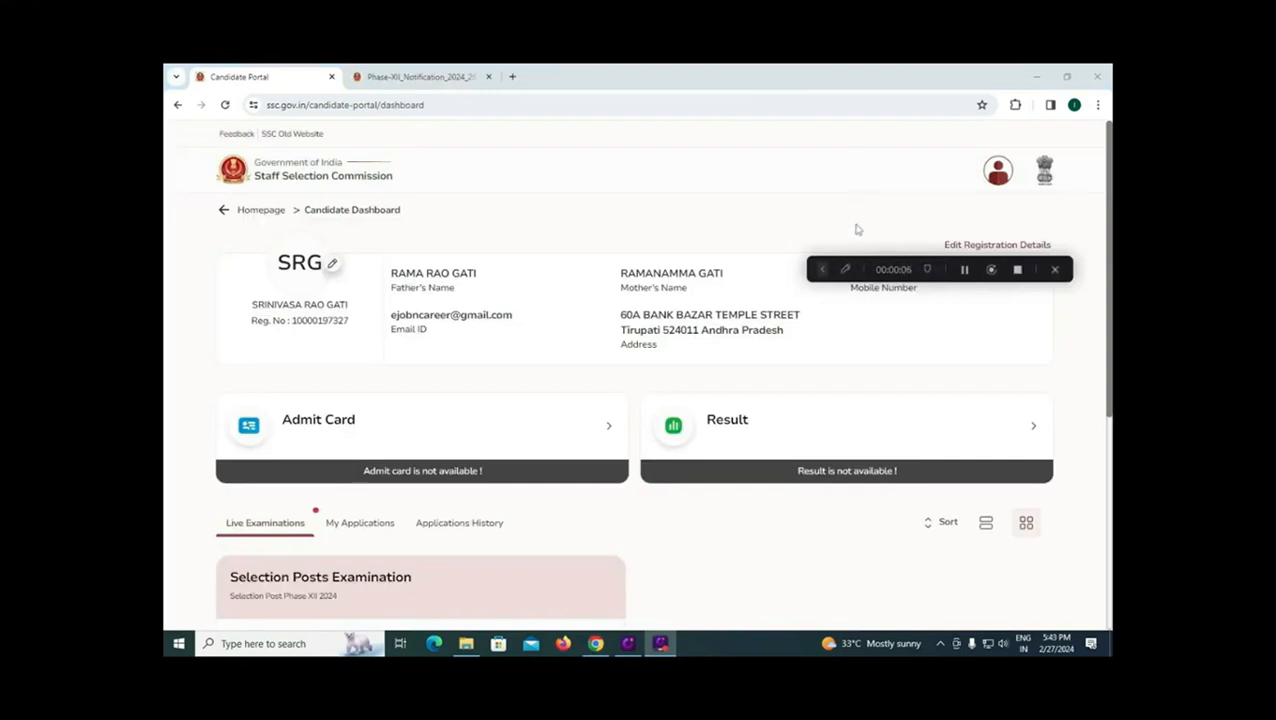
click(821, 272)
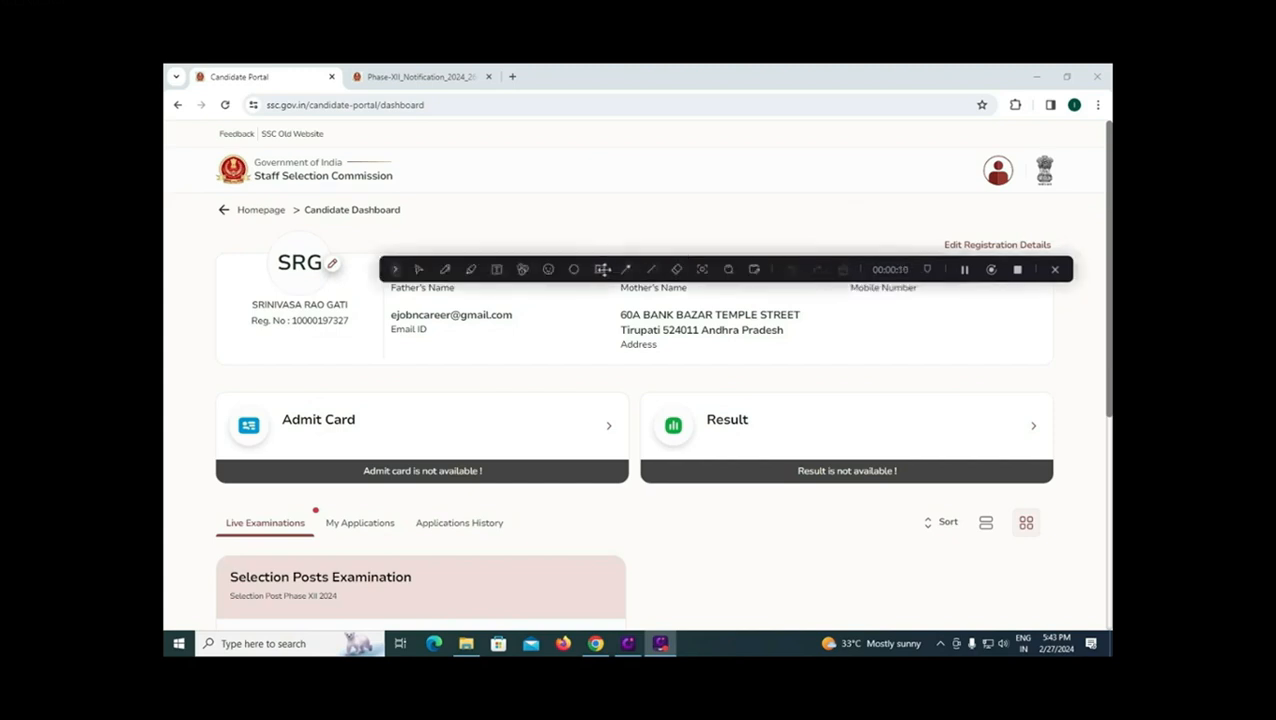
click(599, 269)
mouse_move(931, 218)
mouse_down()
mouse_move(1026, 262)
mouse_move(1066, 262)
mouse_up()
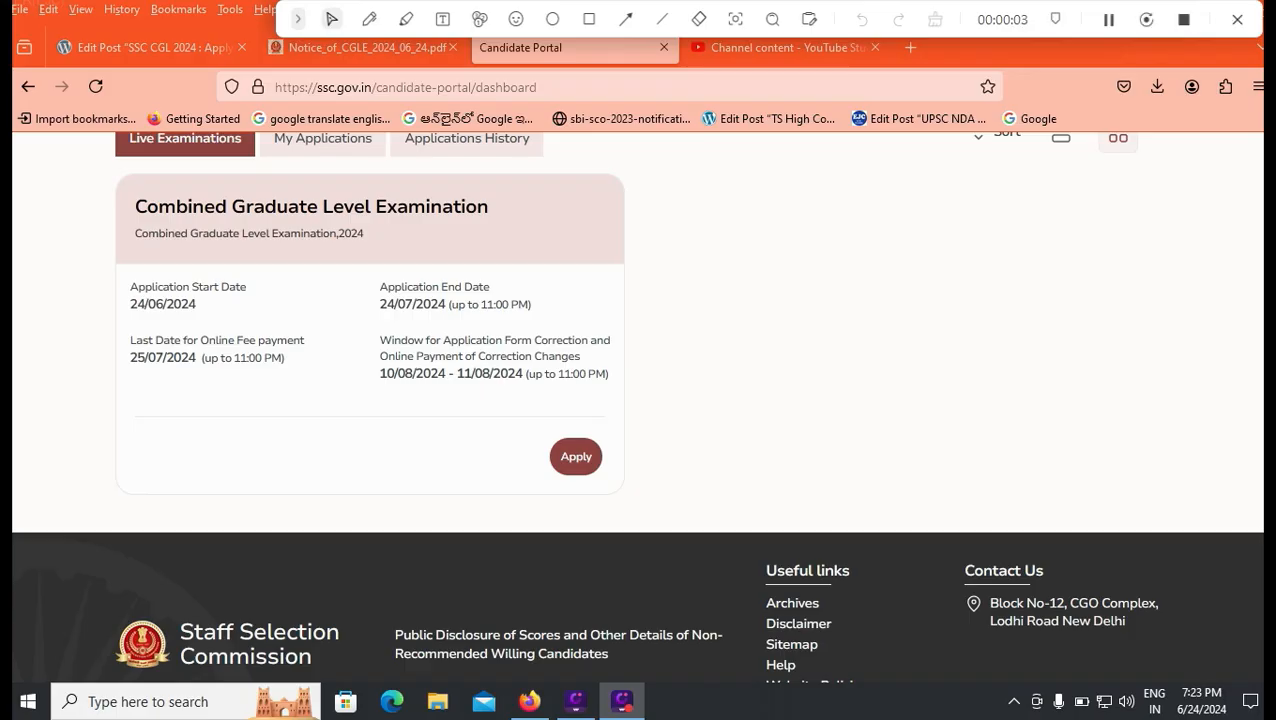
Step: Scroll up the dashboard to the Combined Graduate Level Examination, 2024 card
scroll(638, 400, up, 2)
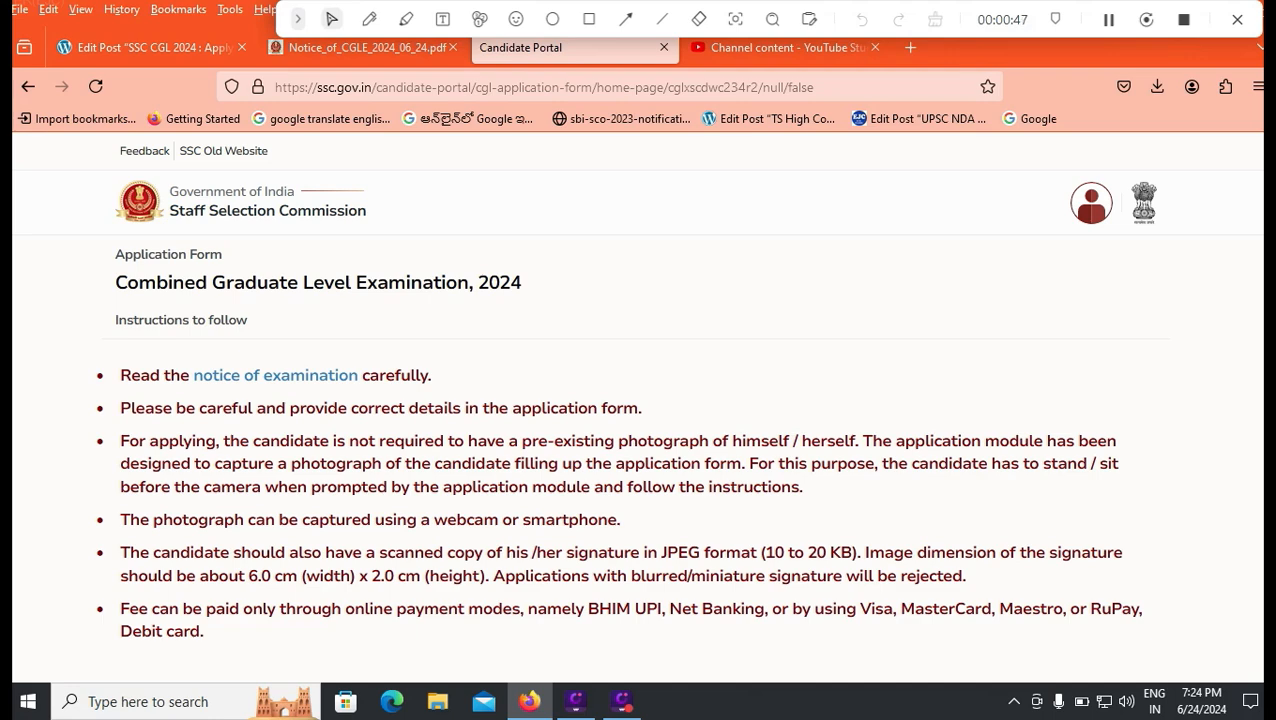
Step: Scroll through the CGL 2024 instructions on photograph, signature and fee rules
scroll(640, 400, down, 1)
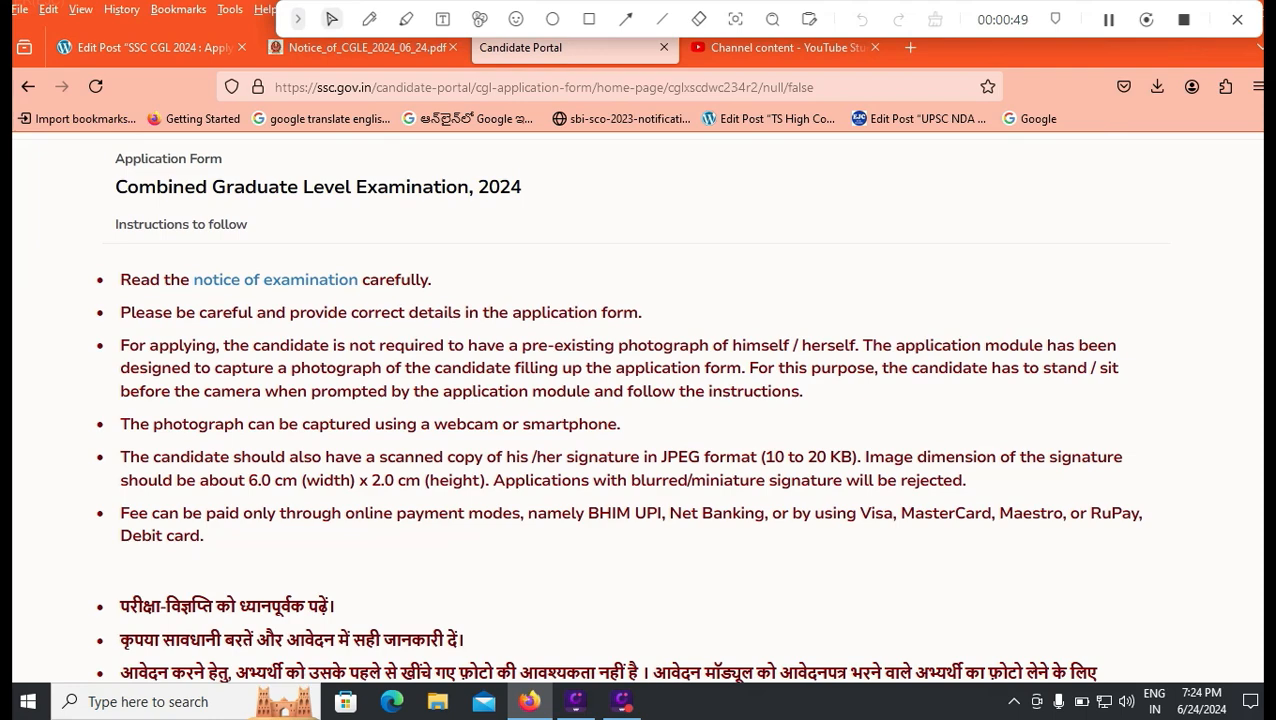
scroll(640, 400, down, 1)
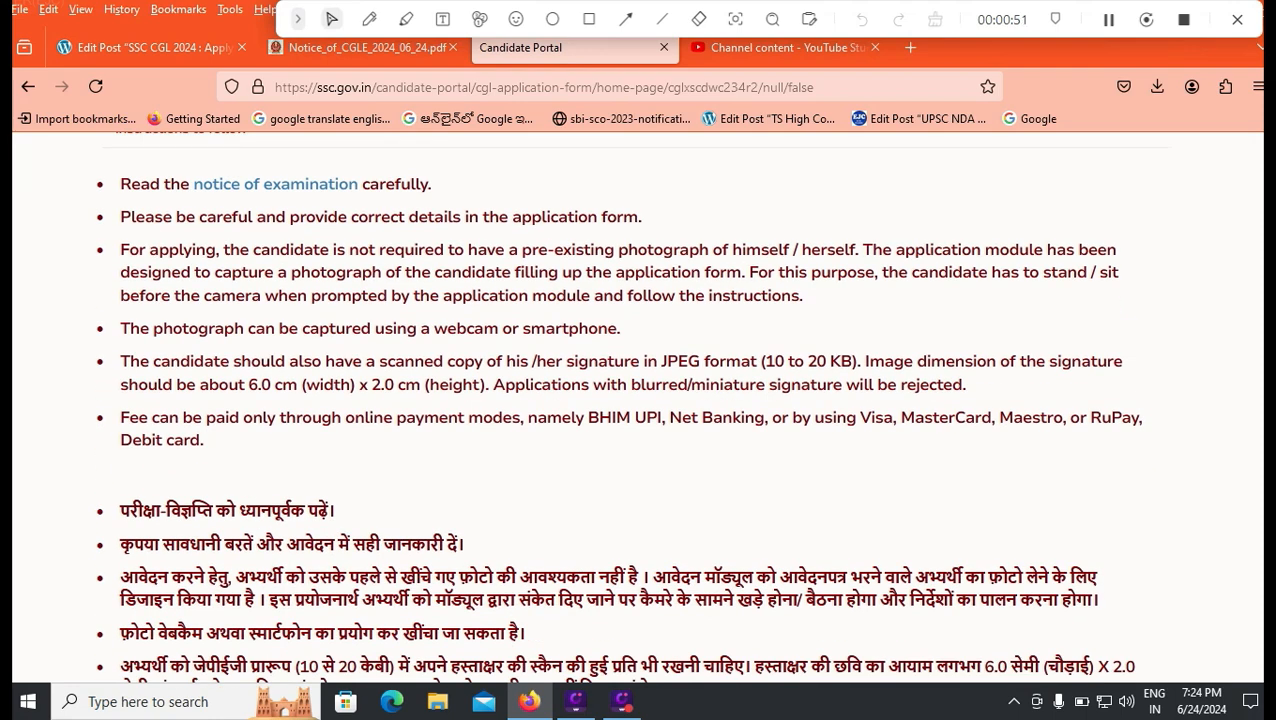
scroll(640, 400, down, 2)
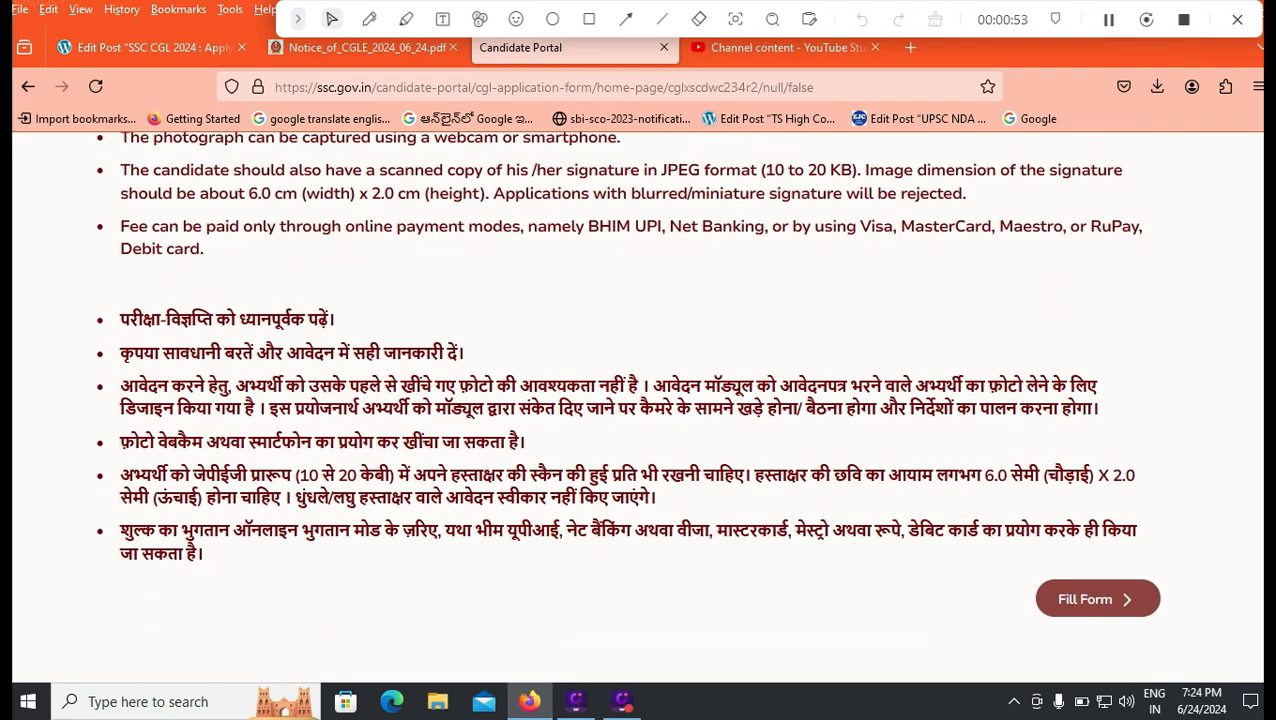
scroll(640, 400, up, 2)
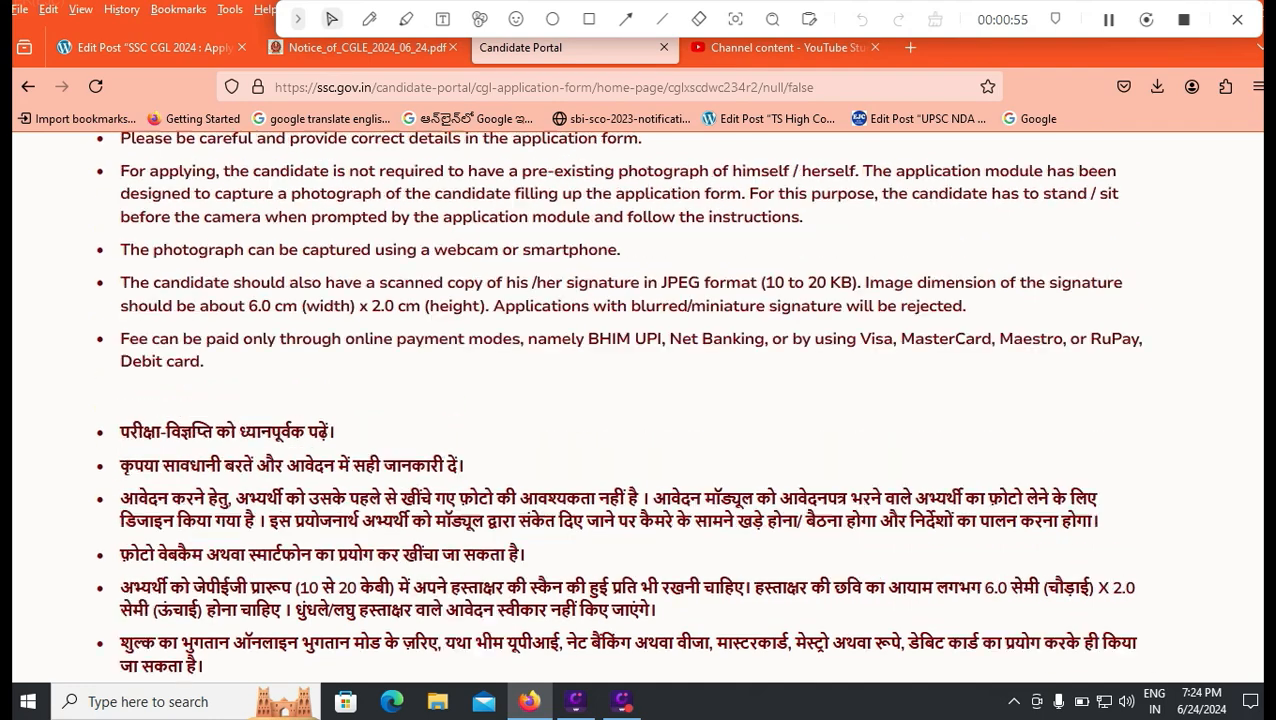
scroll(640, 400, down, 2)
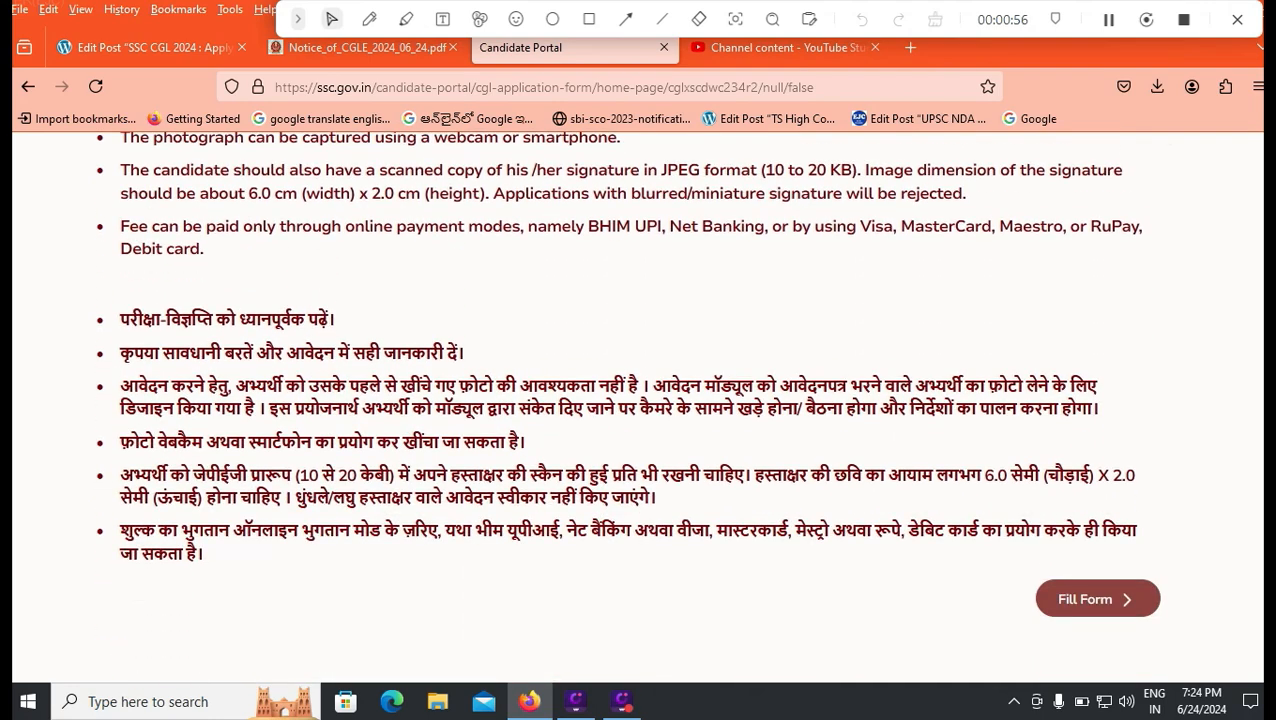
scroll(640, 400, up, 2)
scroll(640, 400, down, 3)
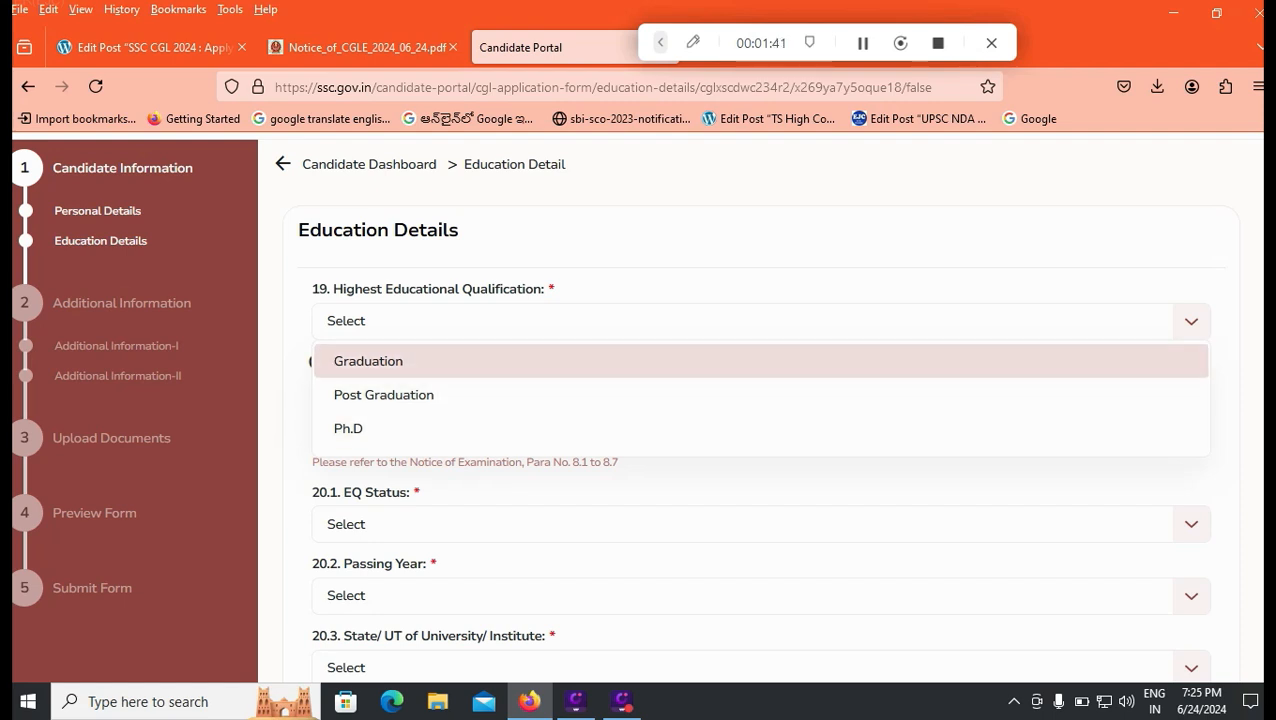
Step: Choose Graduation as both highest and qualifying educational qualification
click(368, 361)
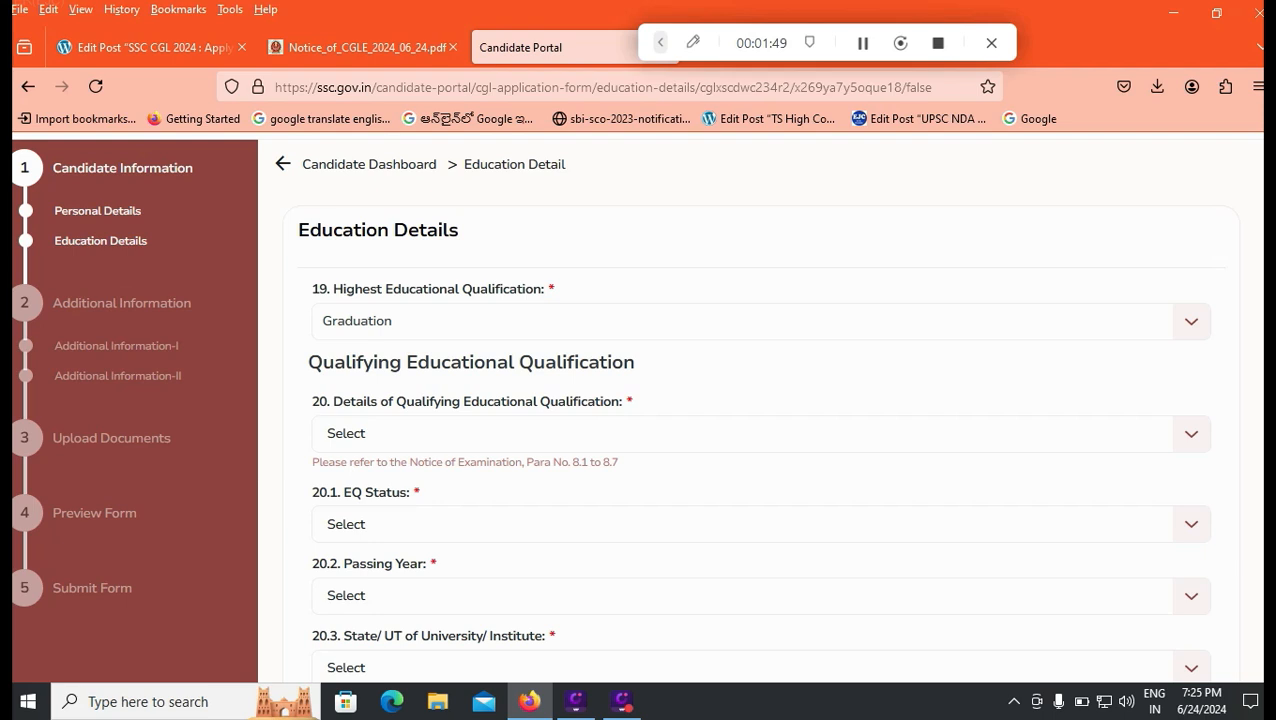
click(761, 434)
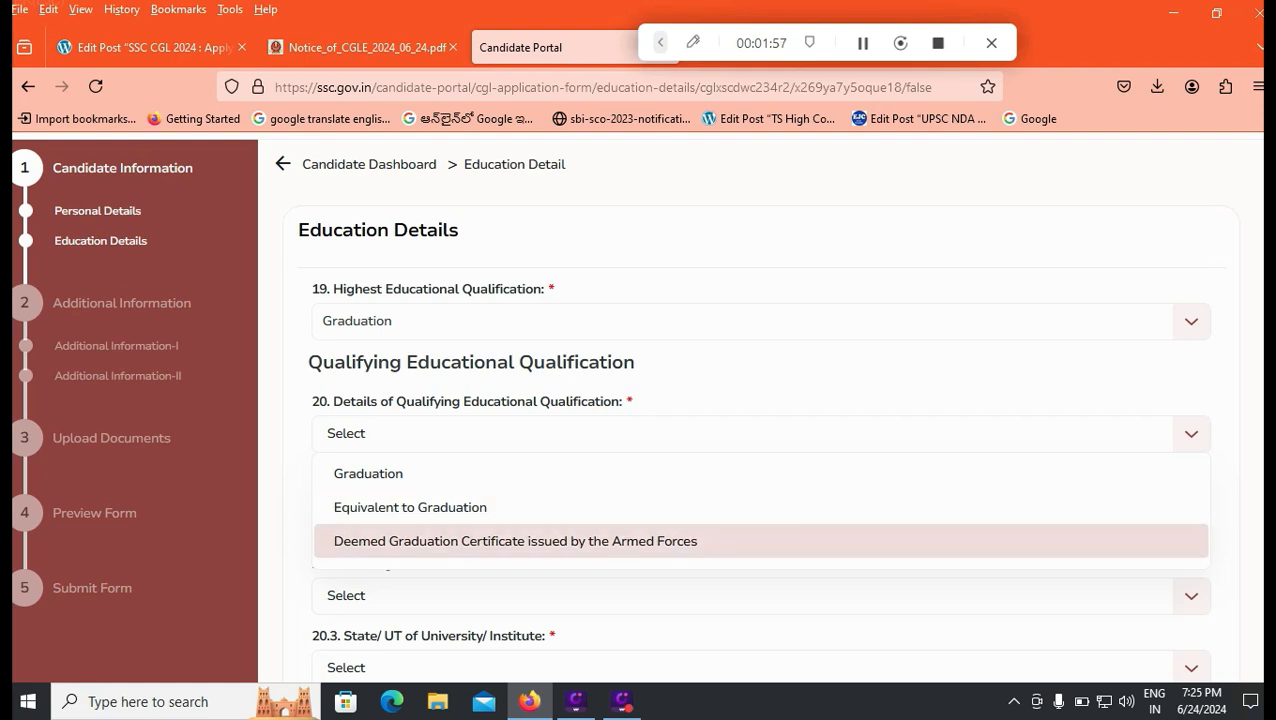
key(Up)
key(Up)
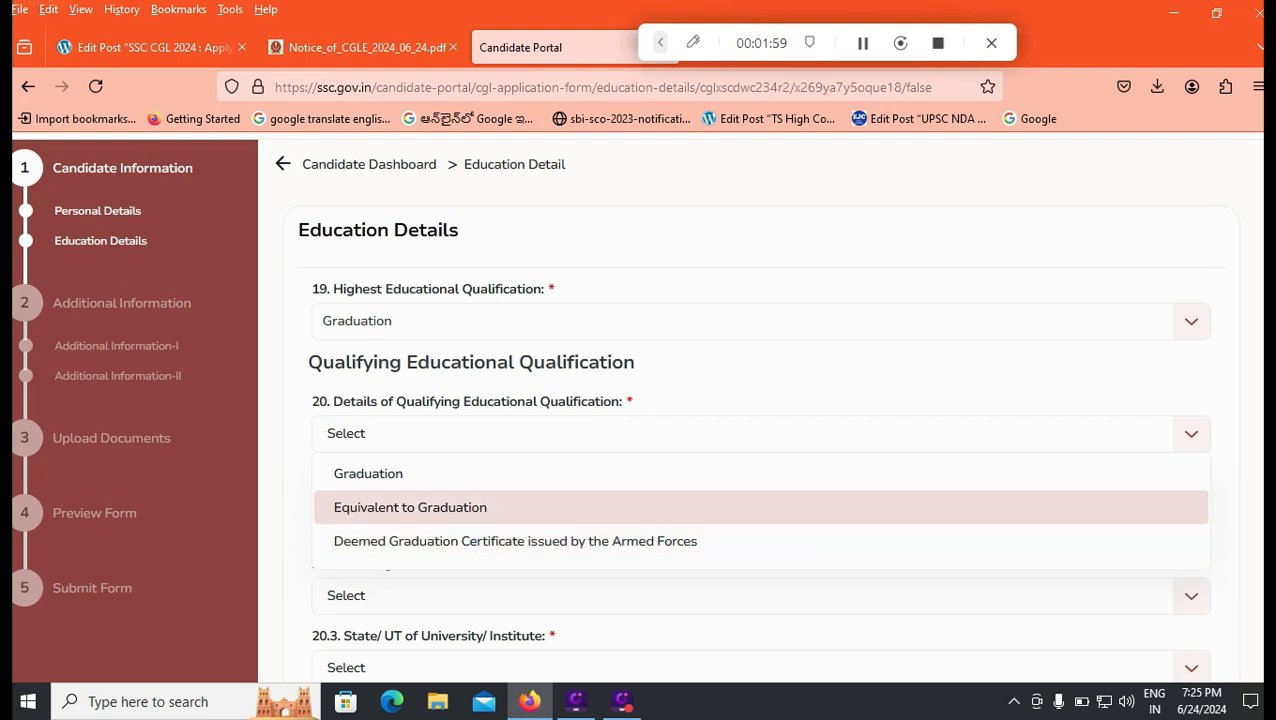
key(Return)
scroll(760, 400, down, 2)
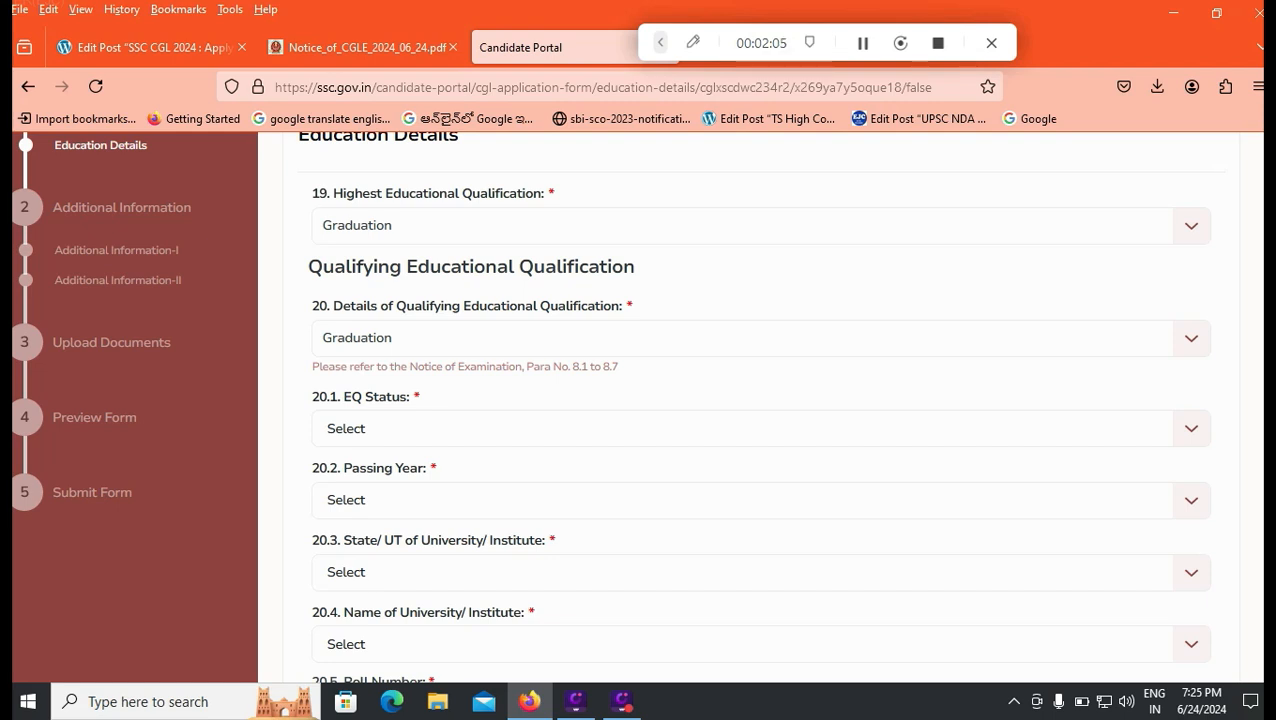
Step: Set EQ Status to Passed and Passing Year to 2022
click(760, 429)
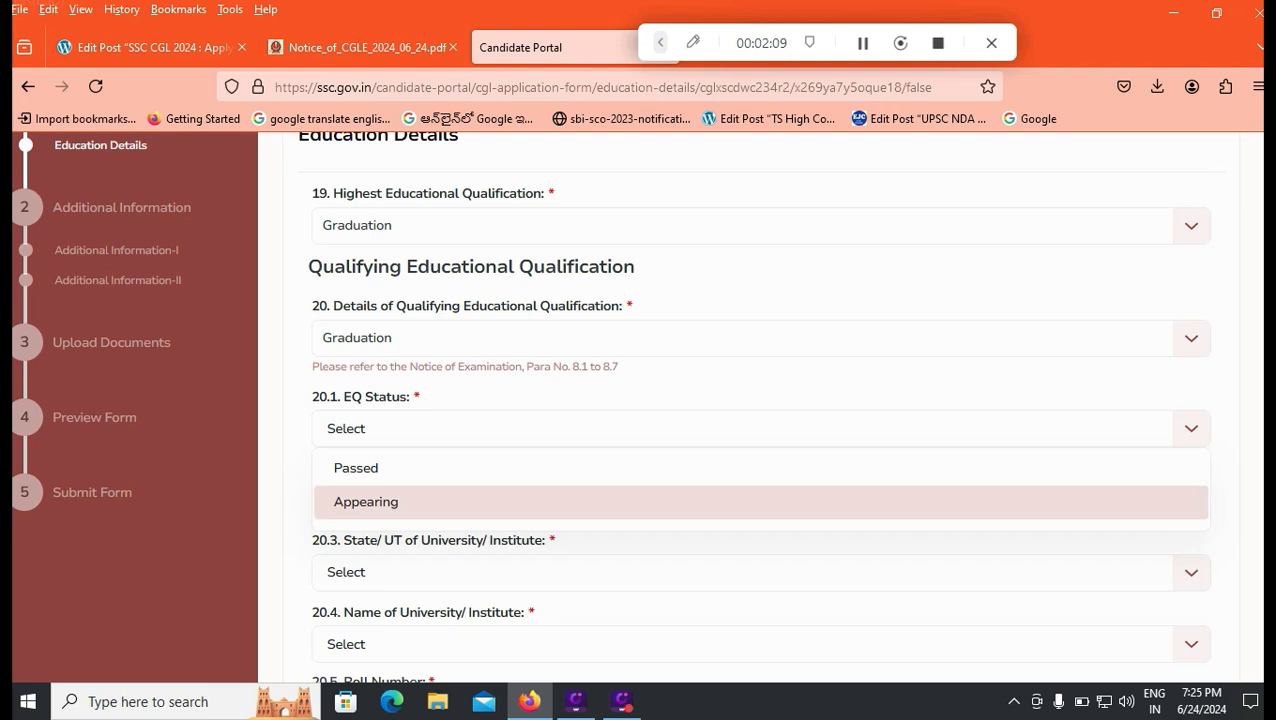
key(Up)
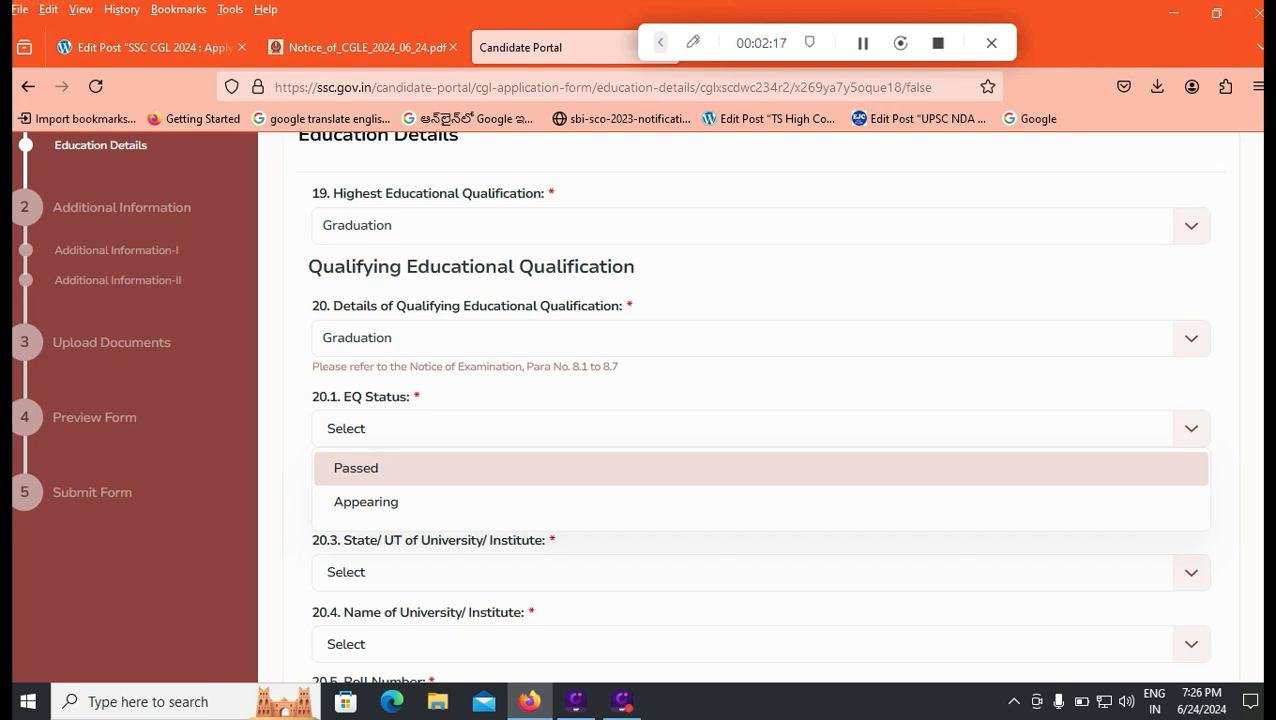
key(Down)
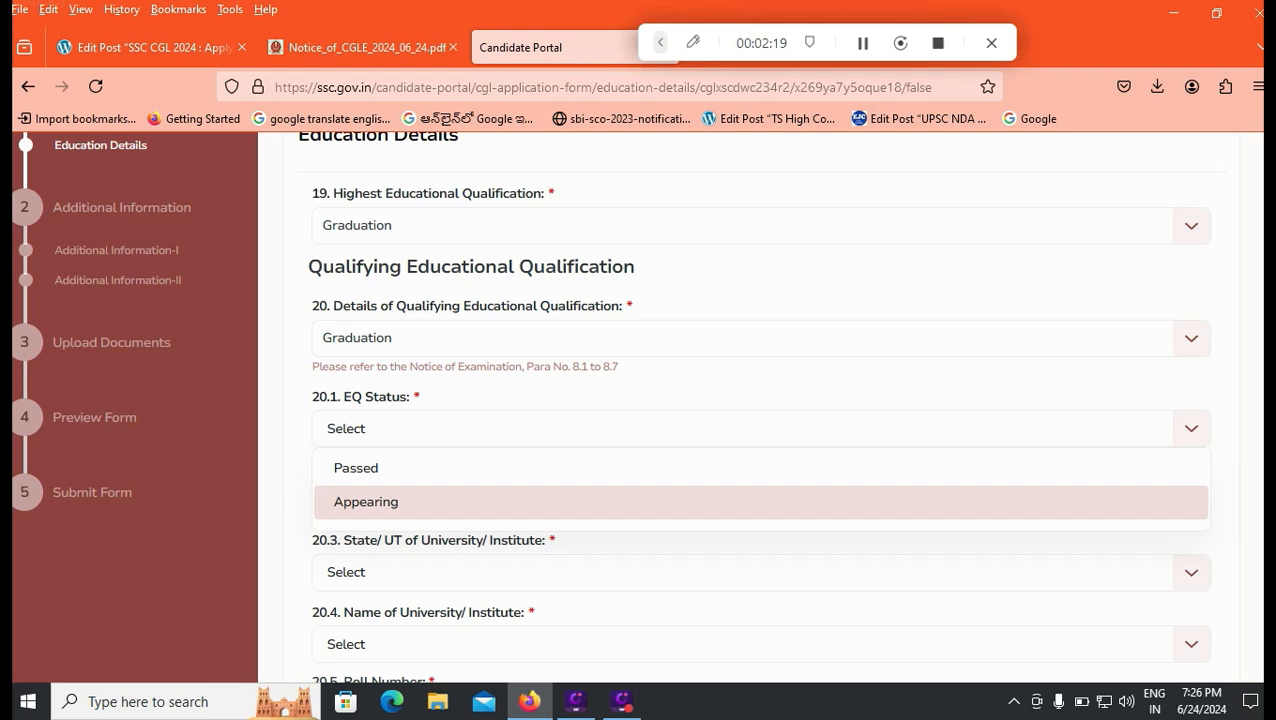
key(Up)
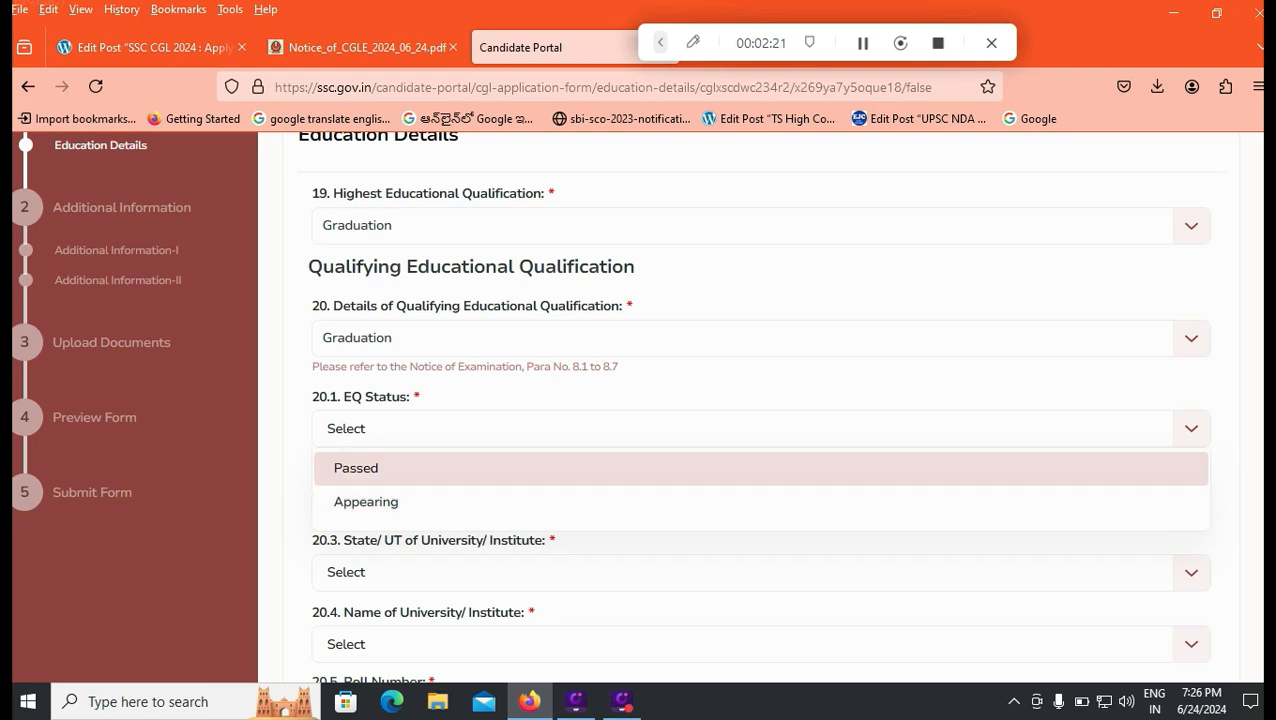
key(Return)
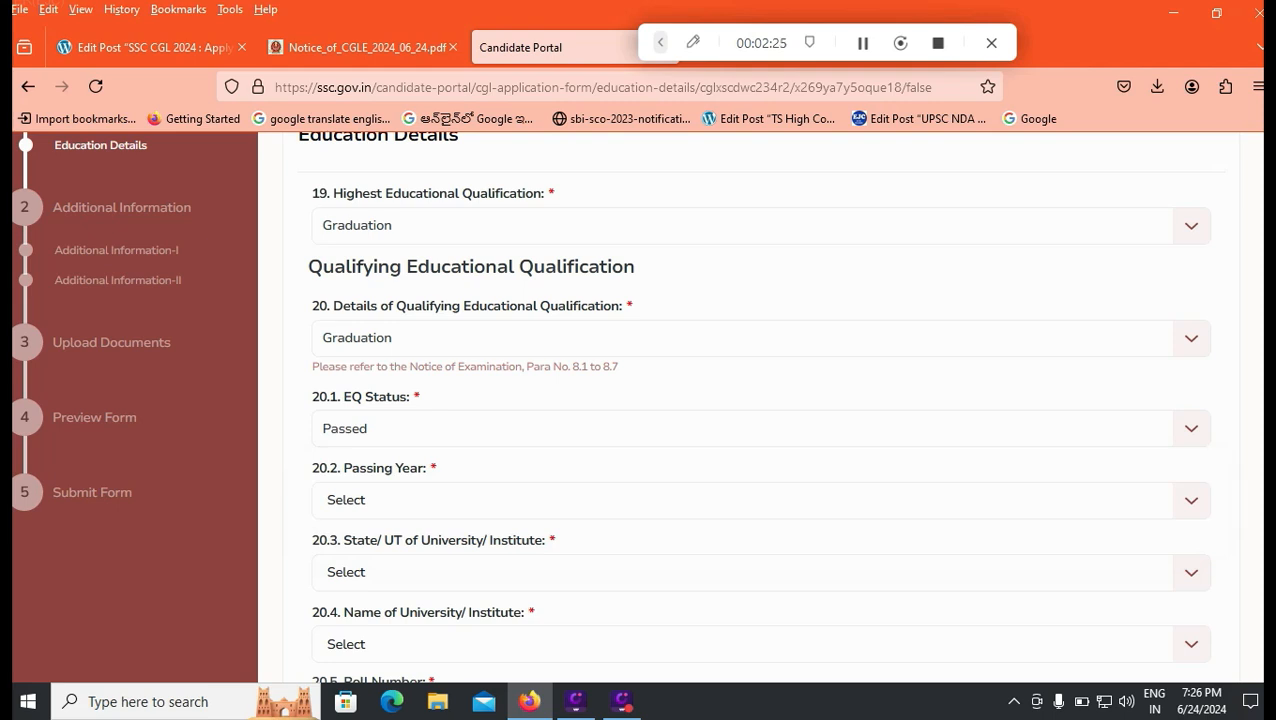
key(Tab)
key(Down)
Step: Check the passing years offered for Appearing status, then restore EQ Status to Passed
key(Down)
key(Down)
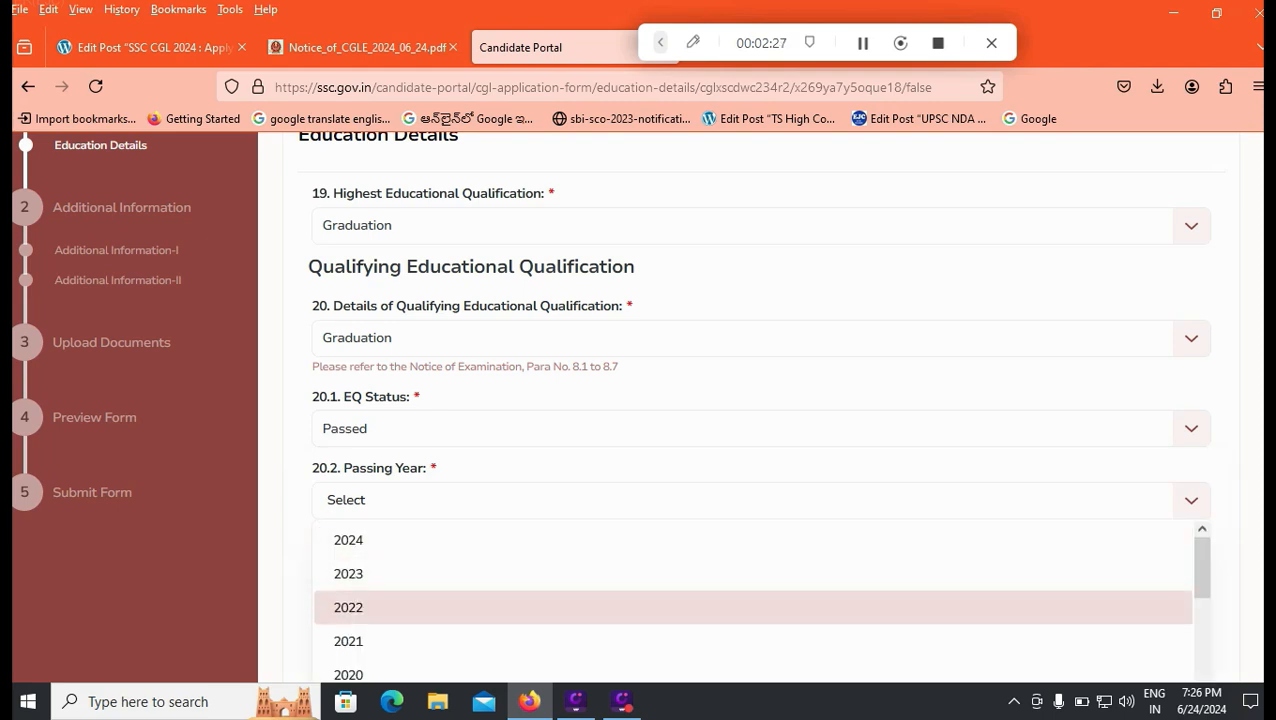
key(Return)
key(shift+Tab)
key(Down)
key(Down)
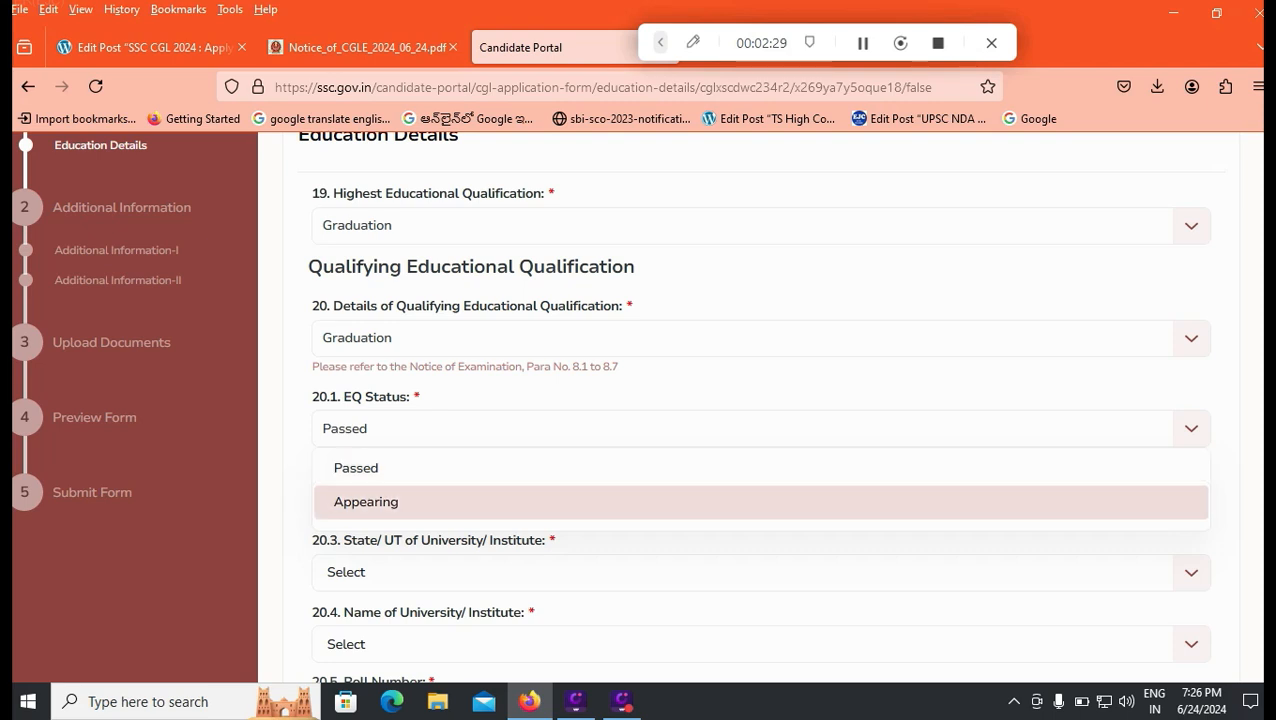
key(Return)
key(Tab)
key(Down)
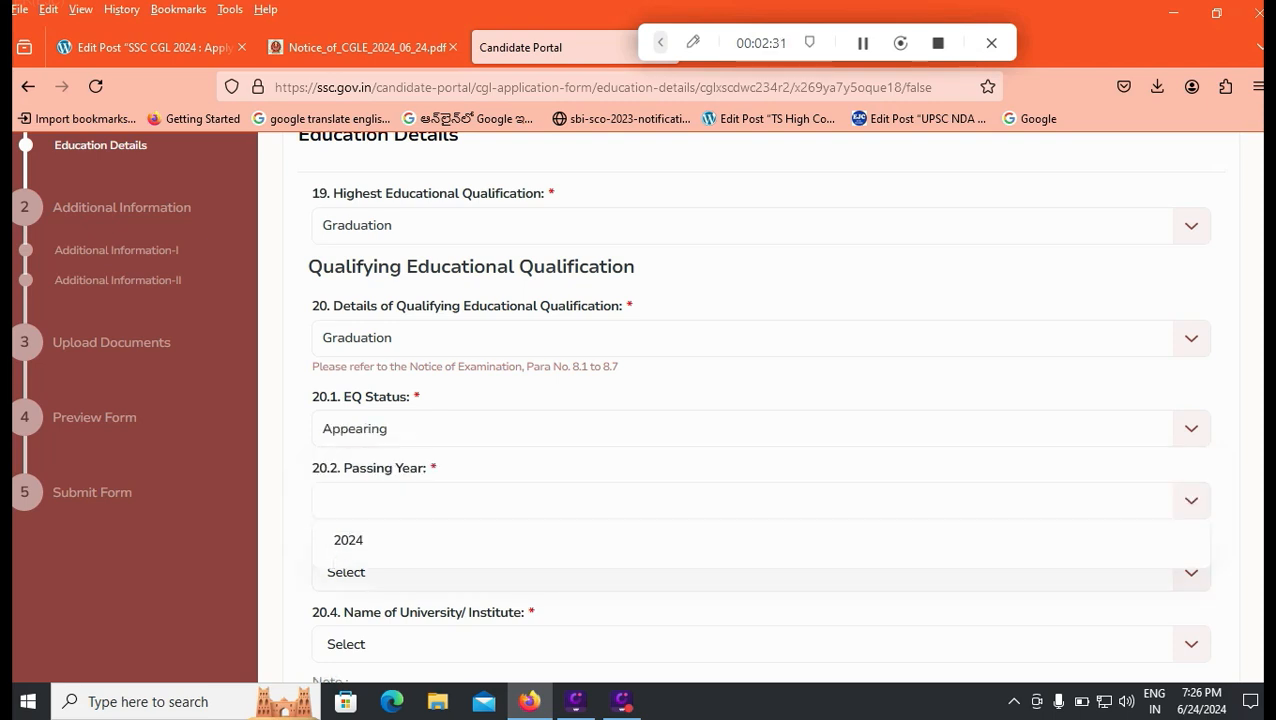
key(Down)
key(shift+Tab)
key(Down)
key(Down)
key(Down)
key(Return)
key(Down)
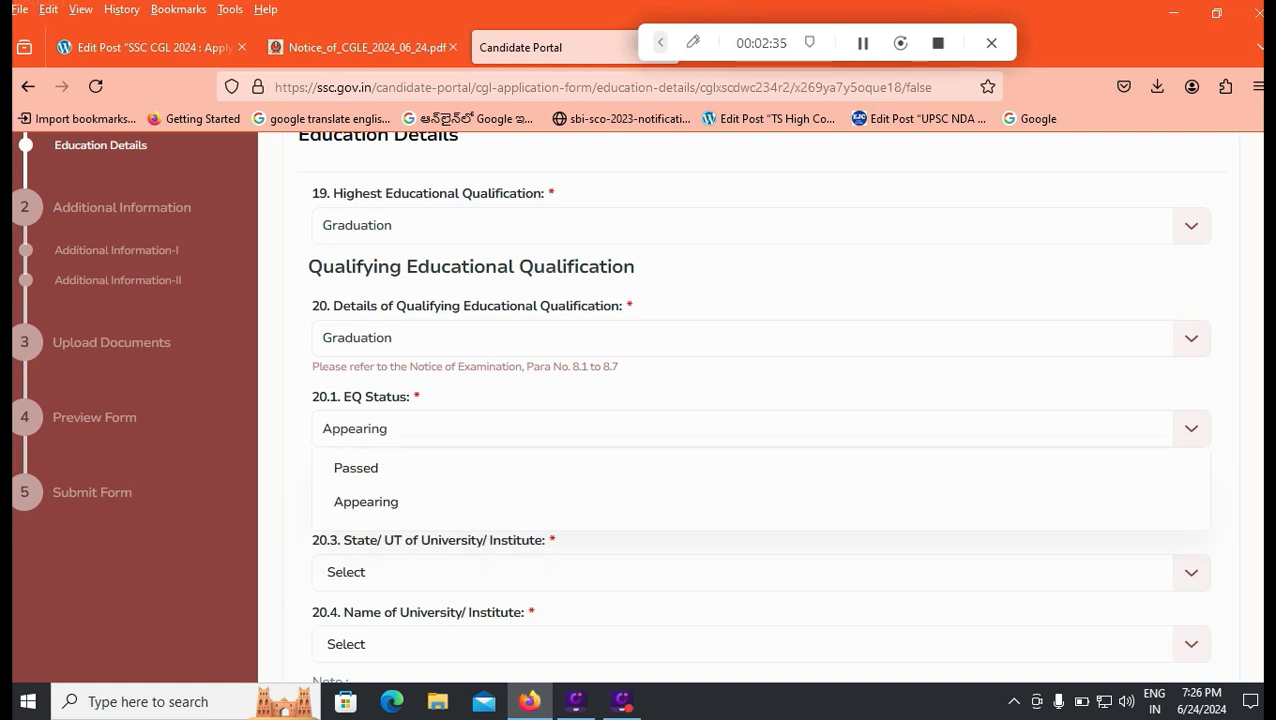
key(Up)
key(Return)
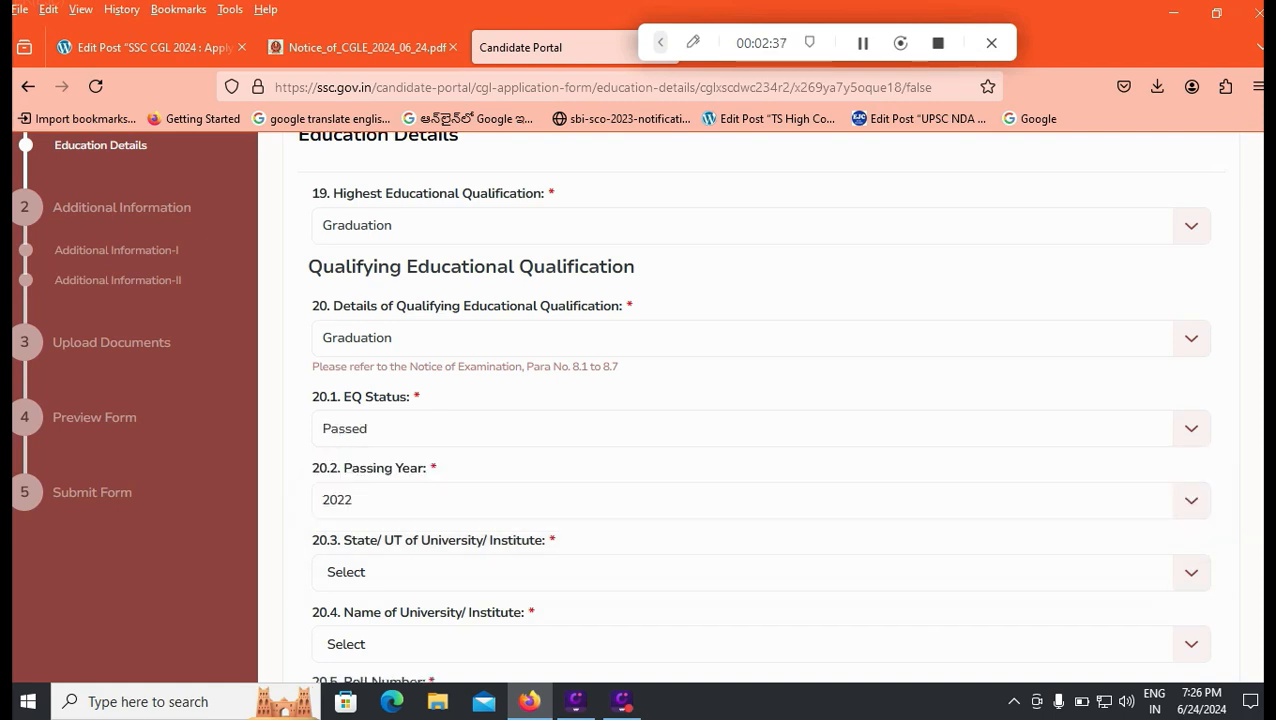
scroll(612, 406, down, 2)
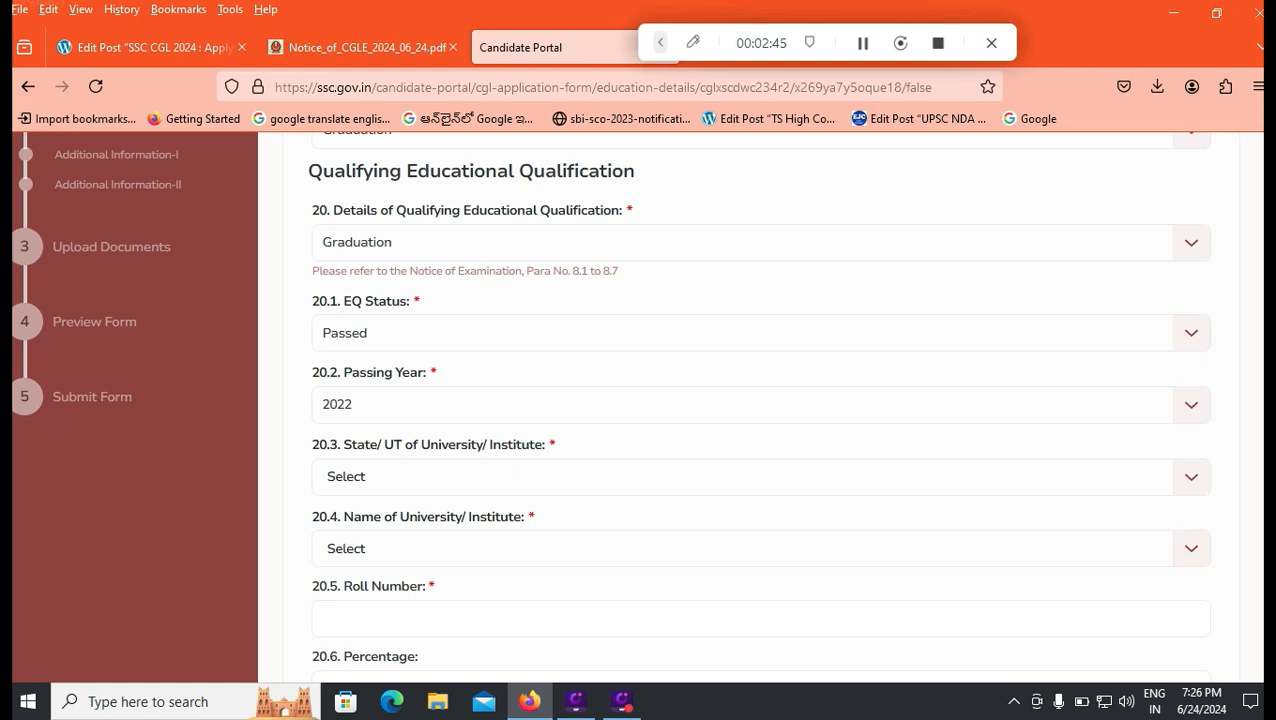
Step: Set the university's State/UT to Andhra Pradesh
click(760, 476)
click(384, 549)
scroll(760, 453, down, 1)
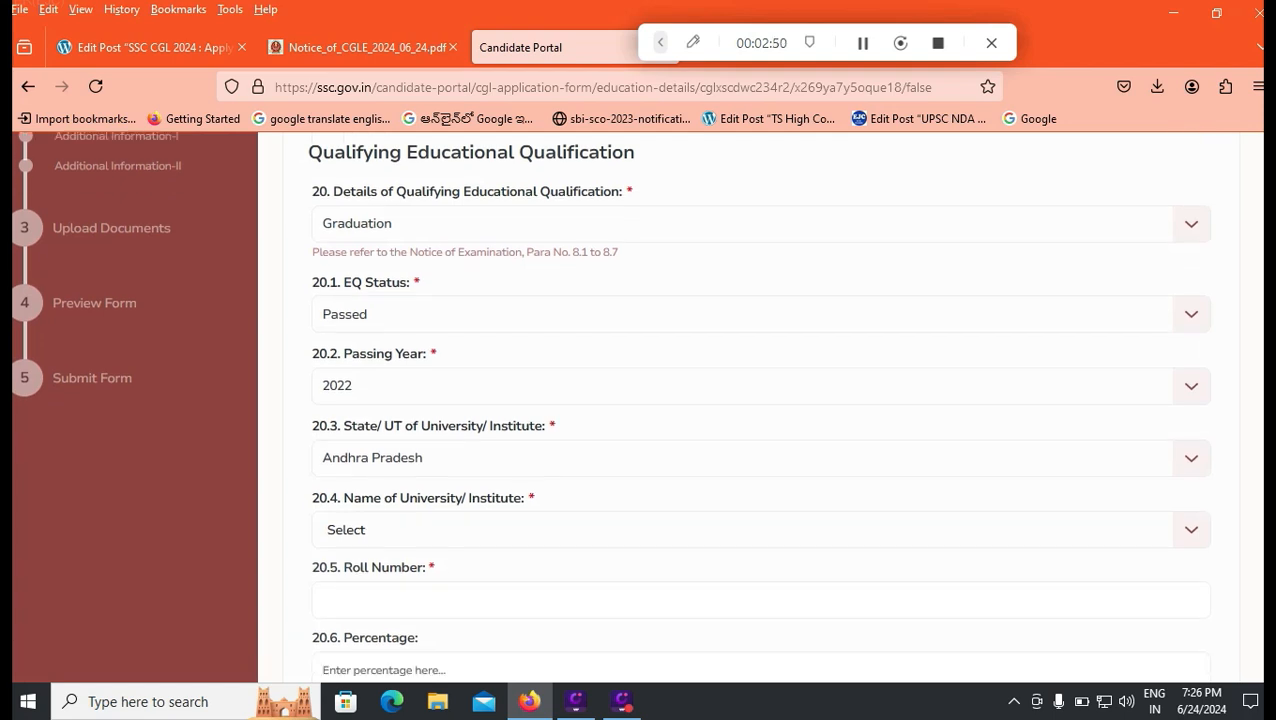
click(760, 453)
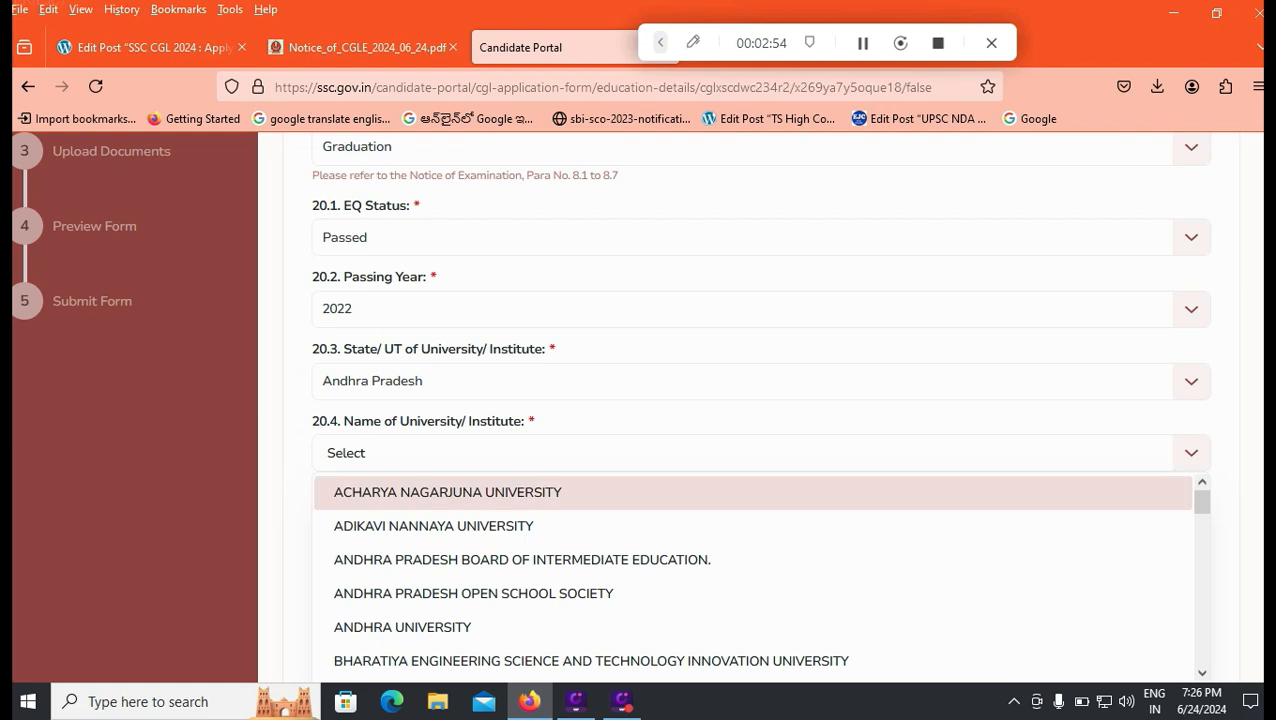
Step: Choose ACHARYA NAGARJUNA UNIVERSITY as the institute in the education details
scroll(757, 575, down, 8)
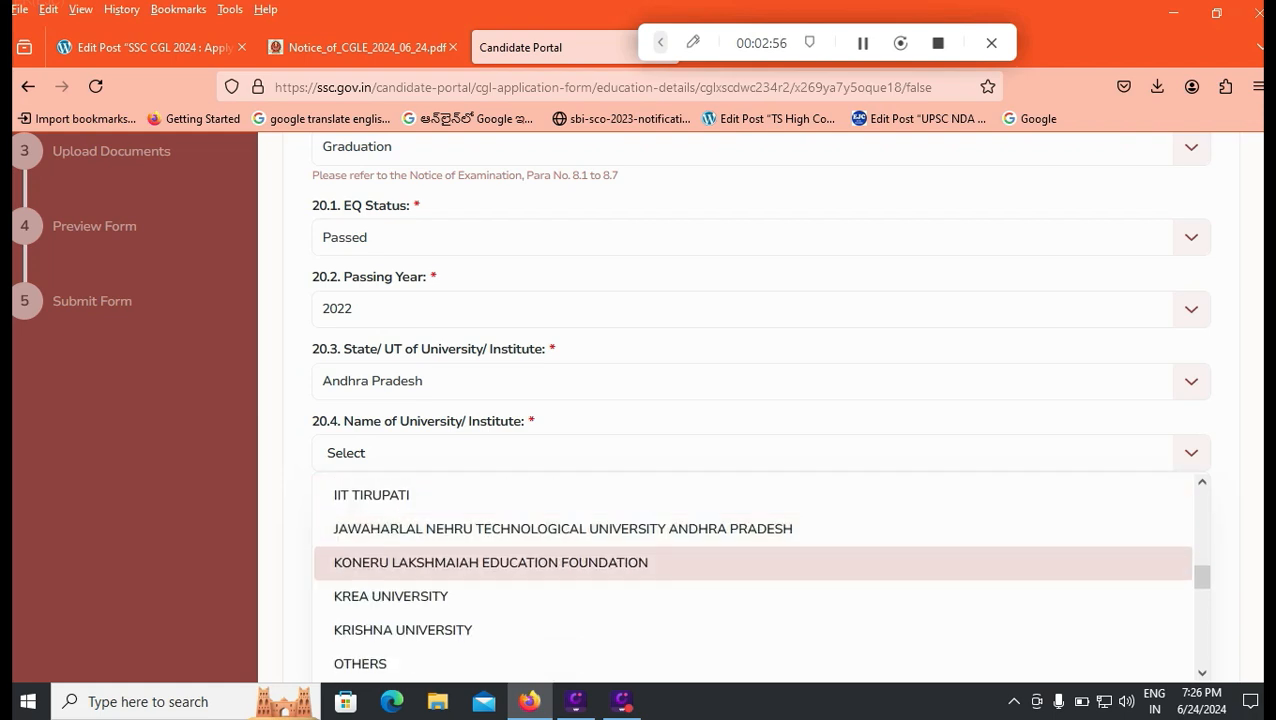
scroll(757, 560, down, 5)
scroll(757, 560, up, 2)
scroll(757, 560, down, 2)
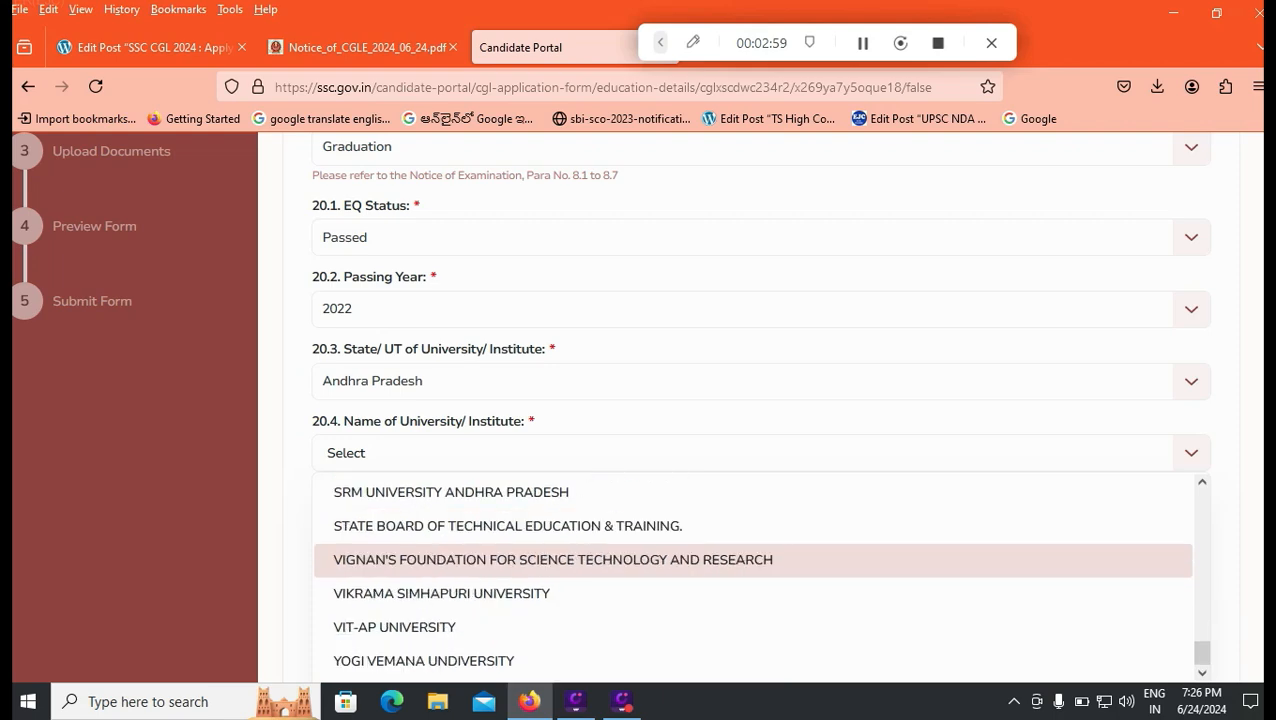
scroll(757, 560, down, 3)
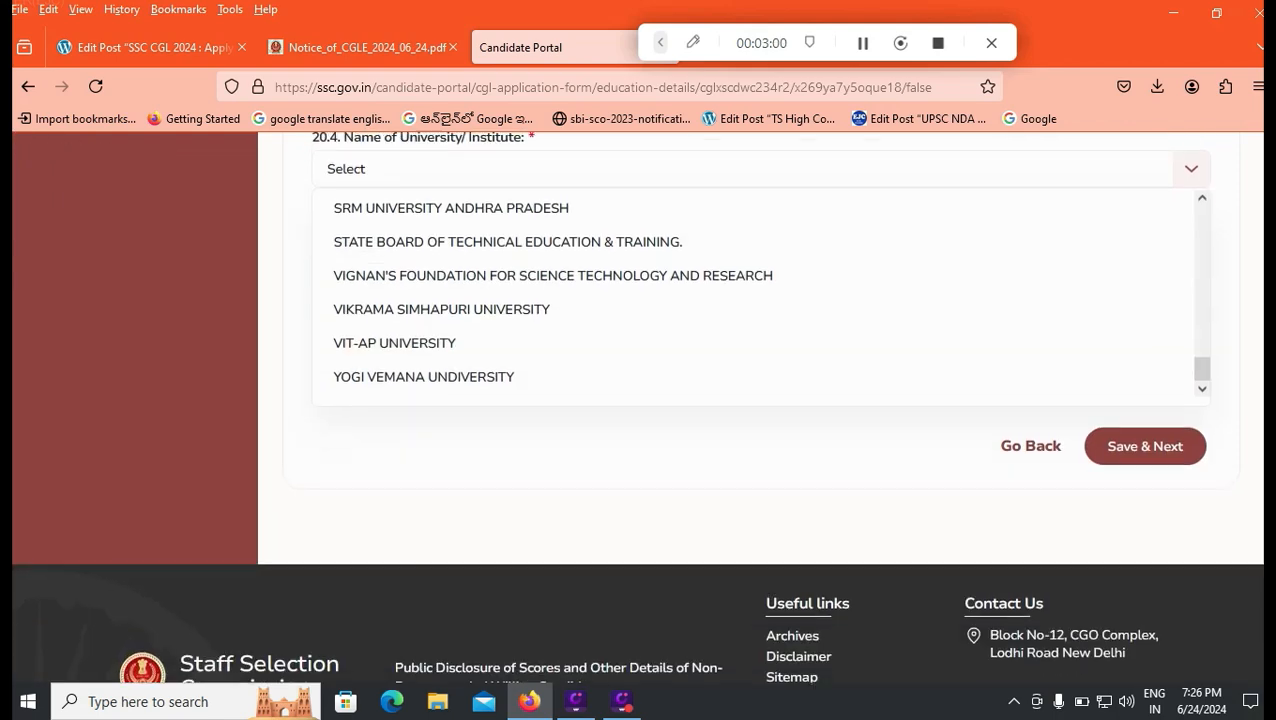
scroll(757, 500, up, 3)
scroll(757, 570, up, 3)
scroll(757, 570, down, 3)
scroll(757, 570, up, 3)
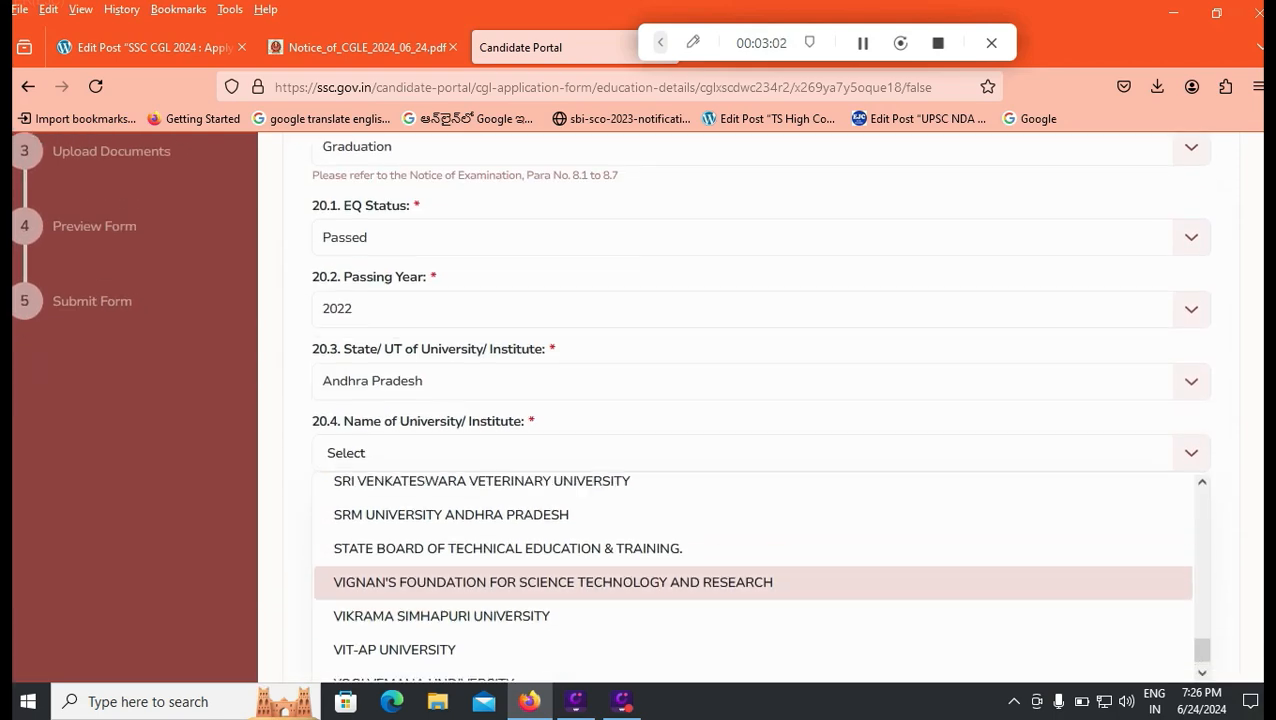
scroll(757, 570, up, 5)
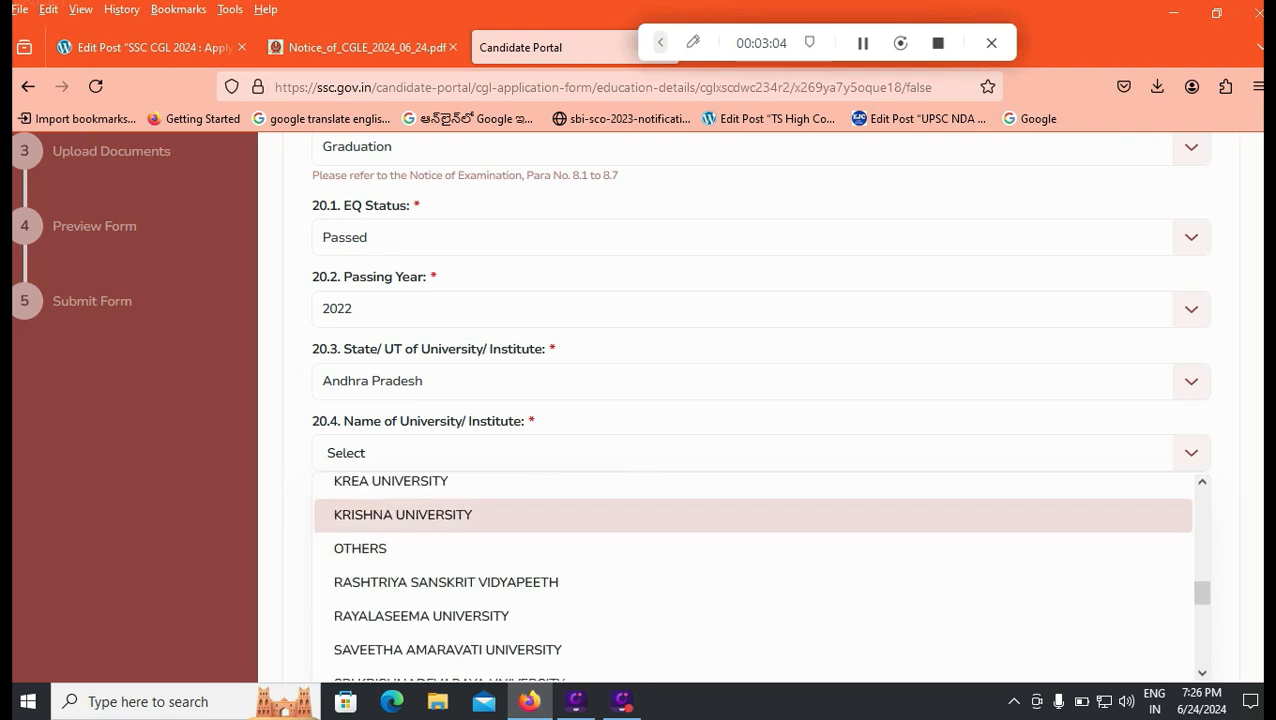
key(Escape)
key(Down)
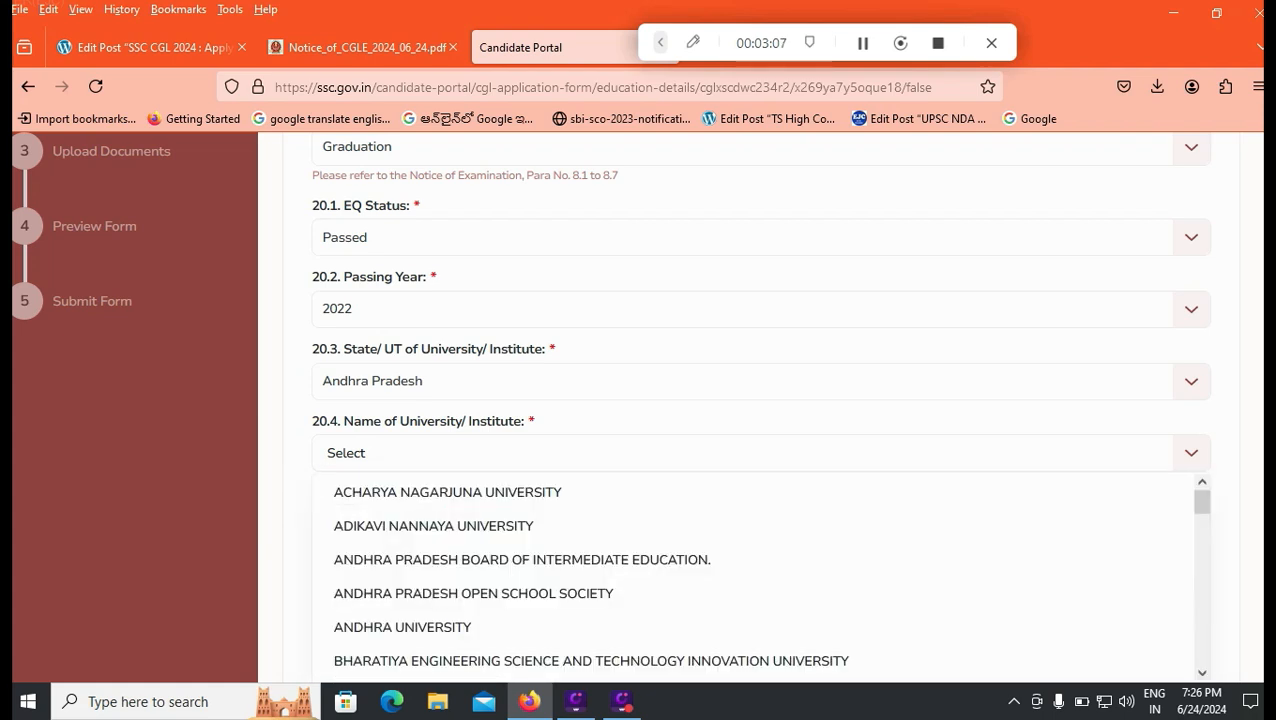
key(Return)
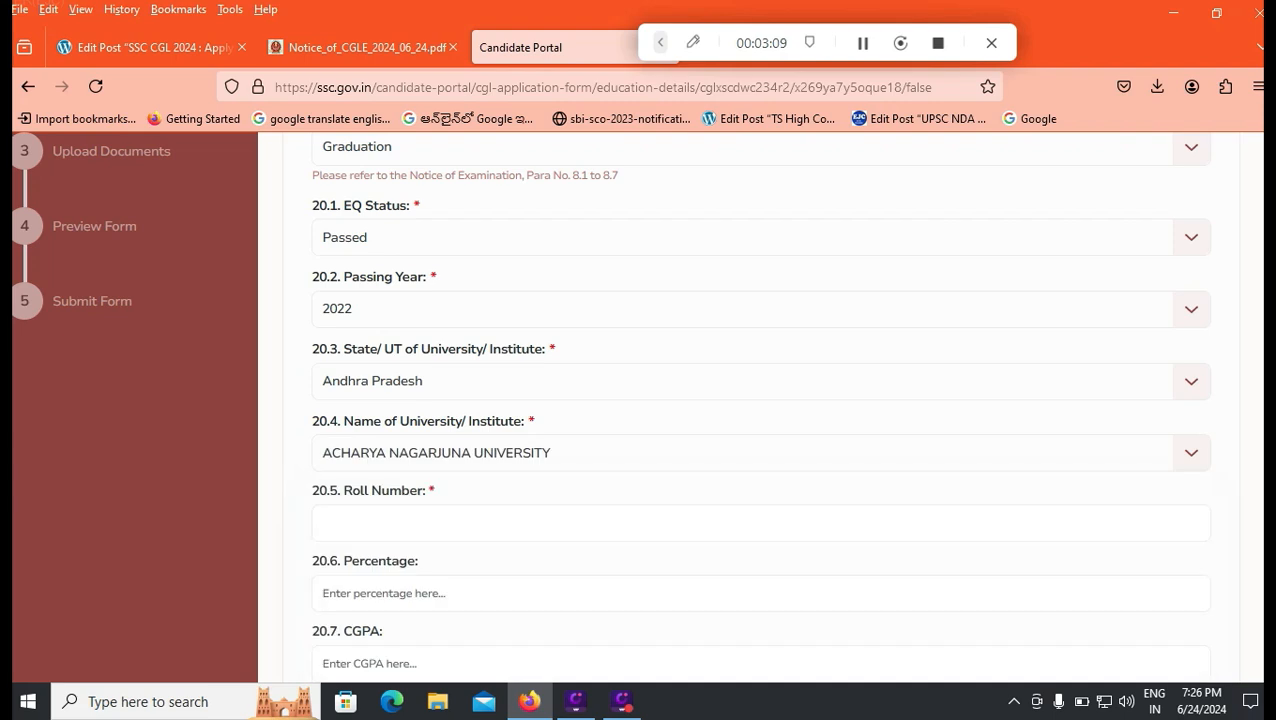
Step: Enter the roll number and 80.75 as the percentage
key(Tab)
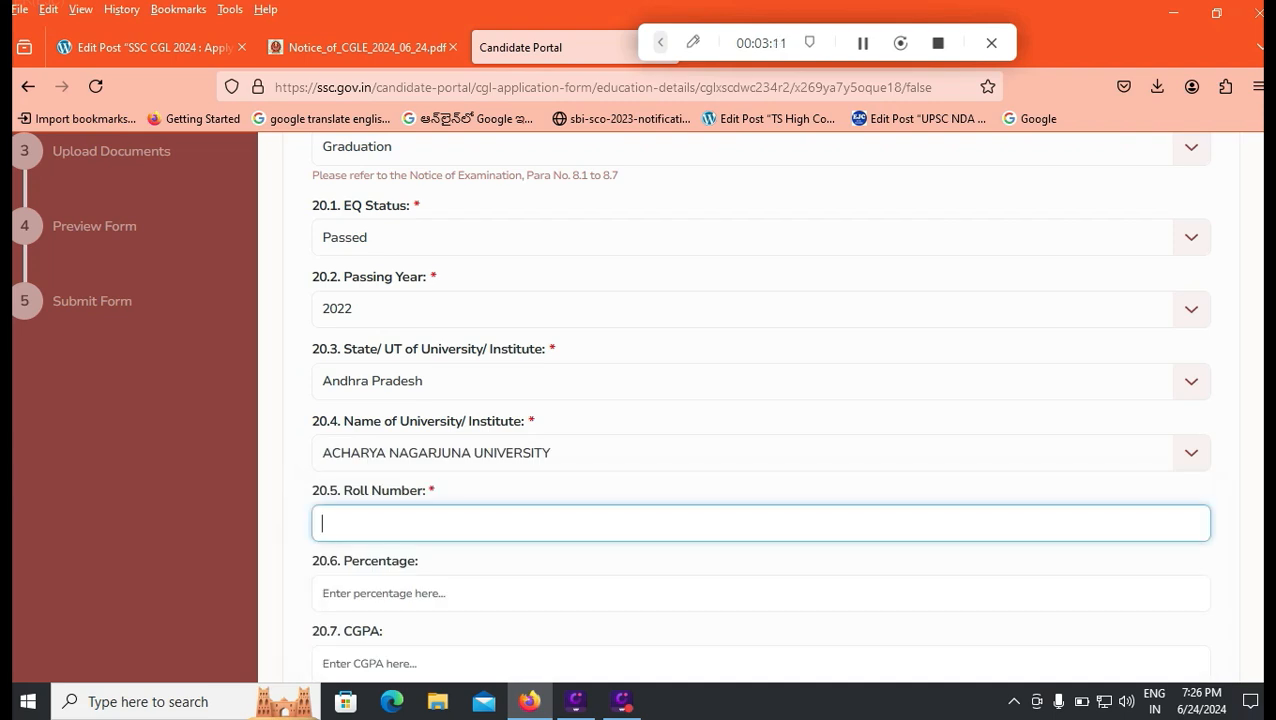
text(12345)
scroll(760, 400, down, 1)
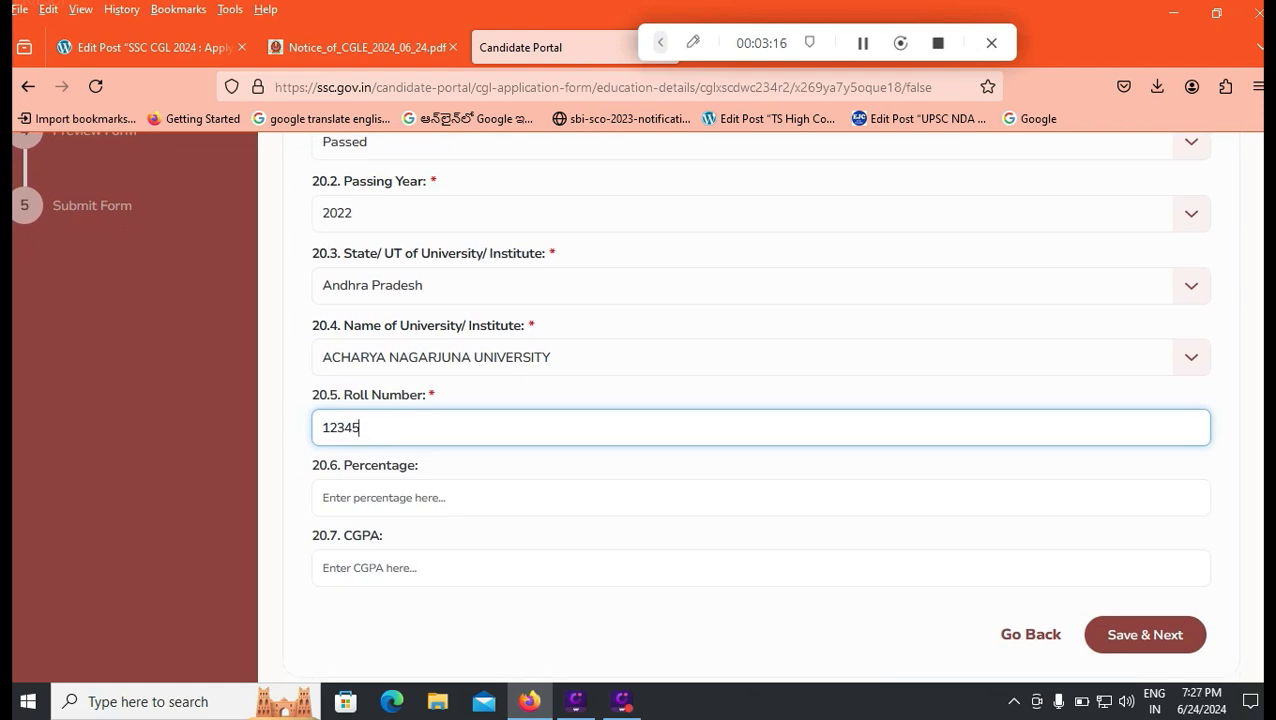
click(600, 497)
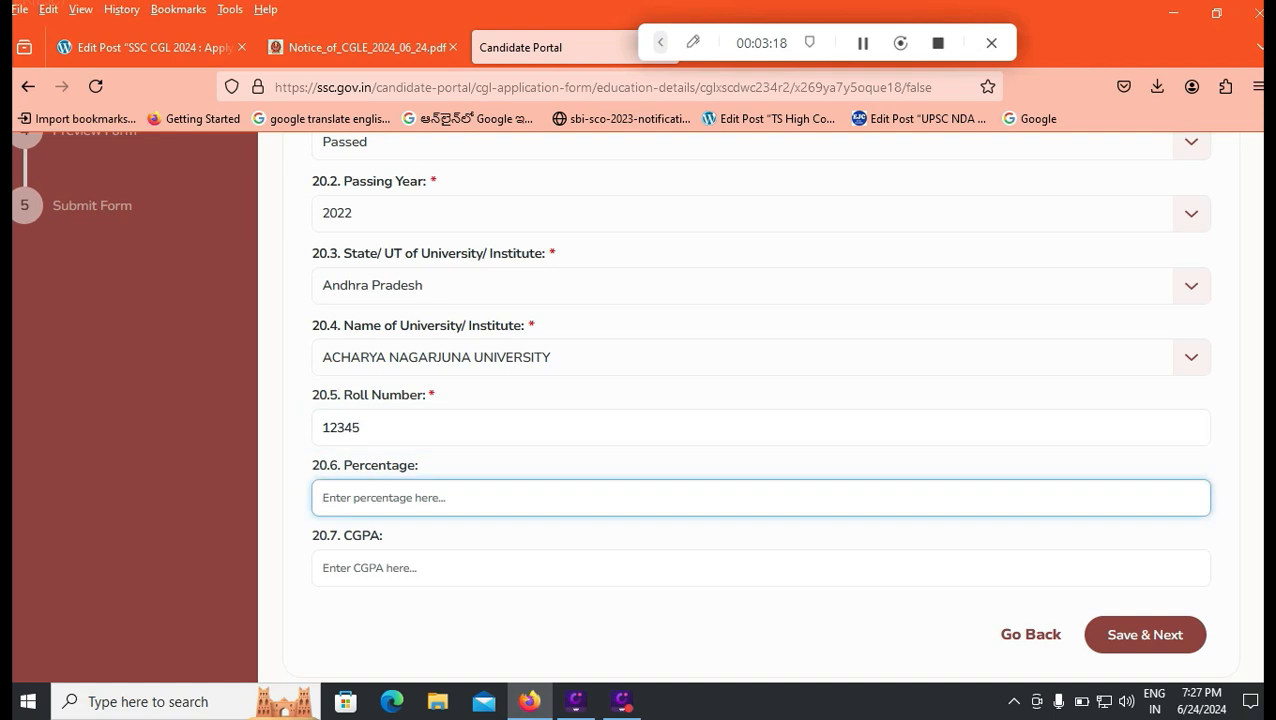
text(80.75)
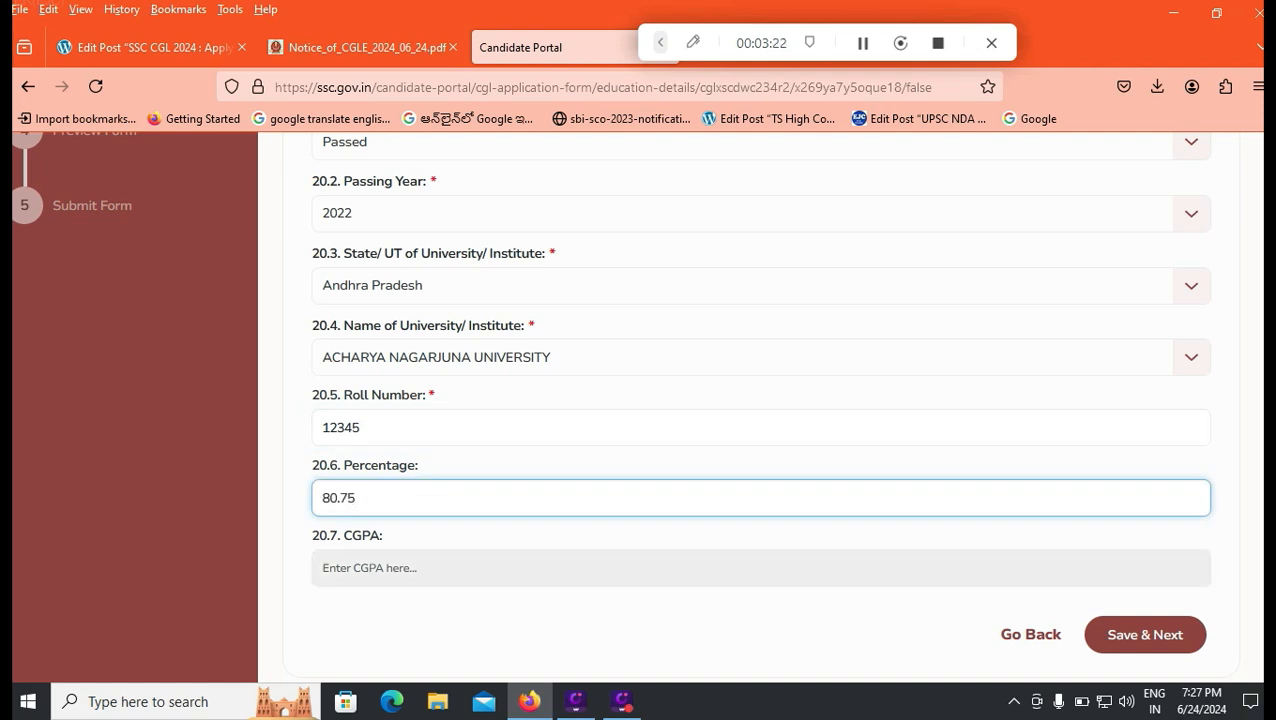
key(Tab)
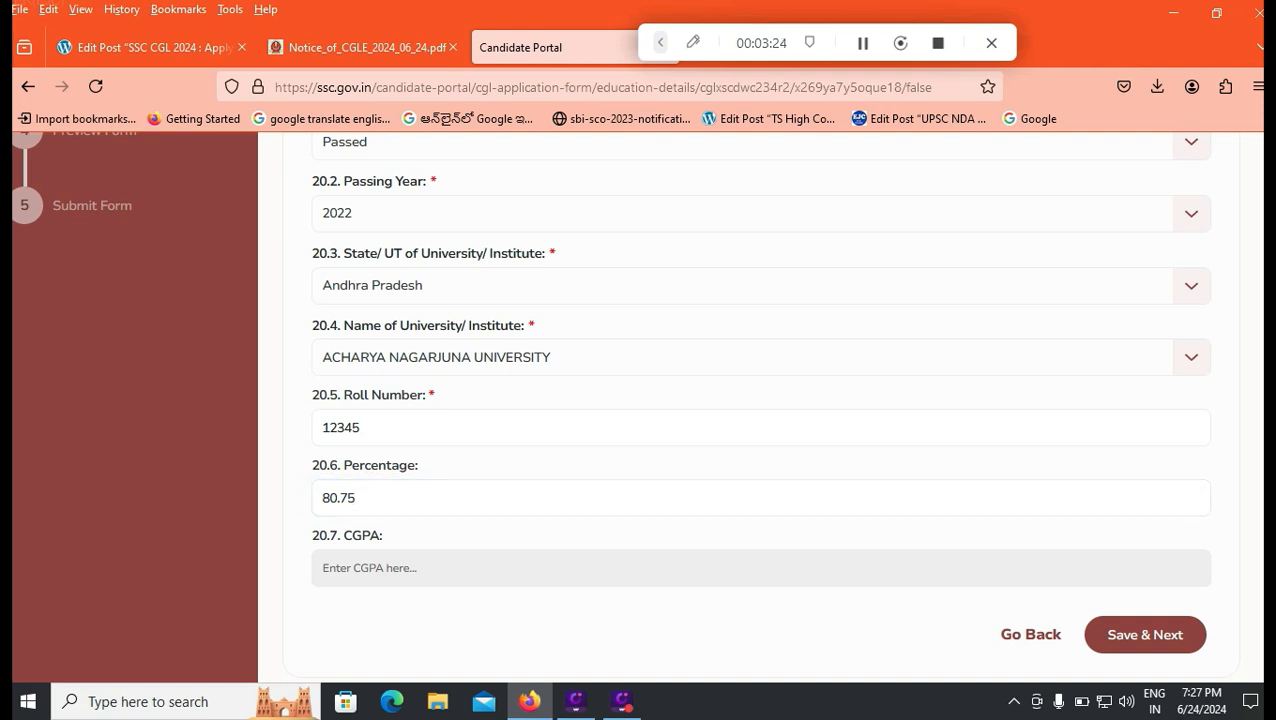
scroll(760, 400, down, 2)
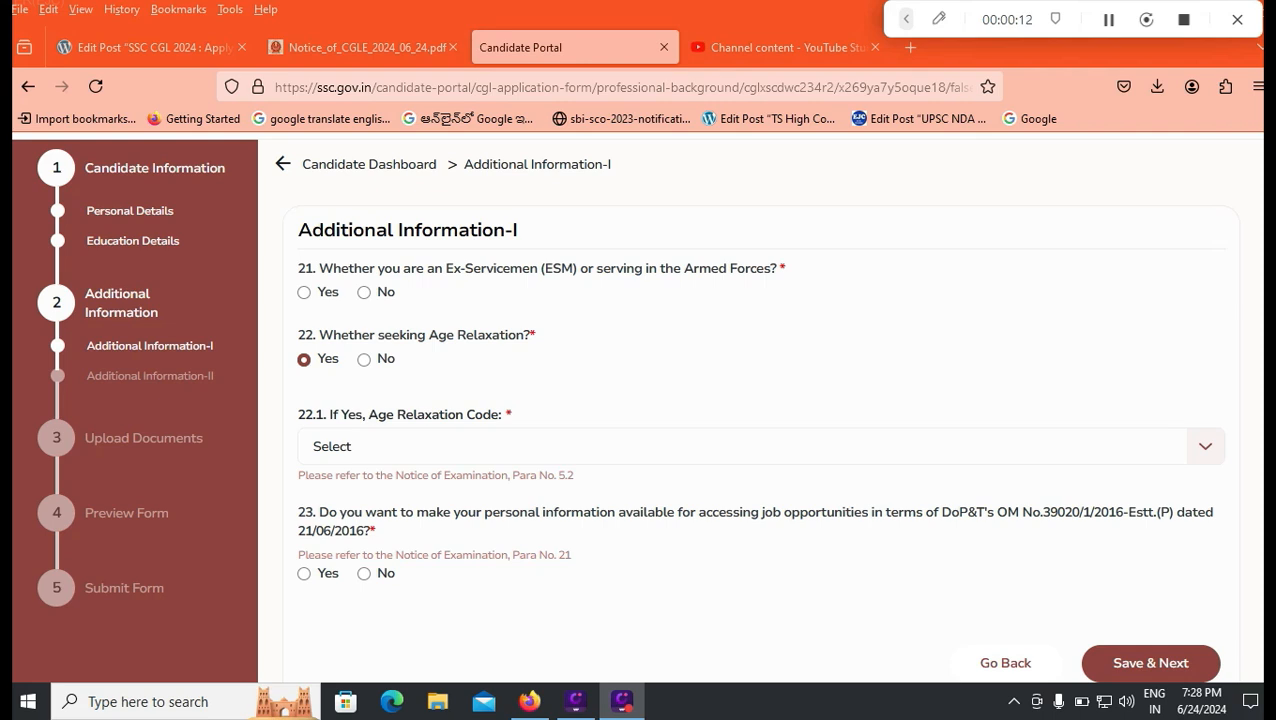
Step: Answer No to the armed forces question and Yes to seeking age relaxation
click(304, 291)
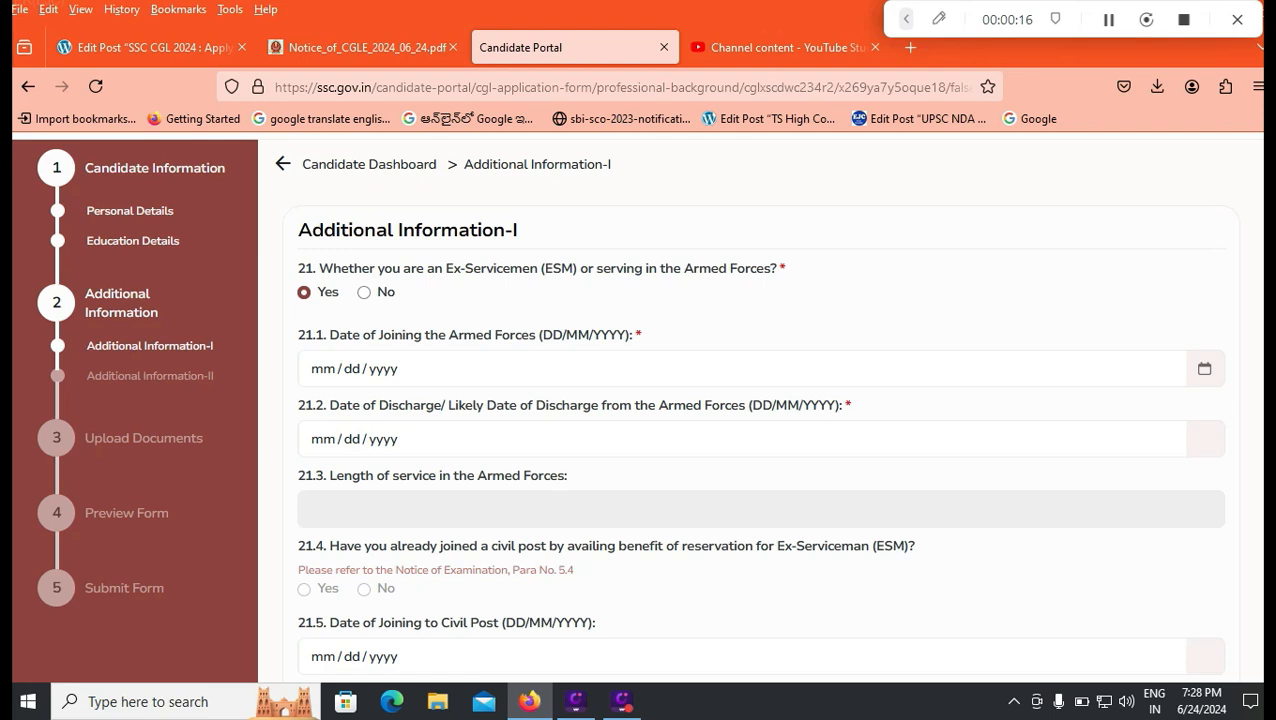
click(364, 292)
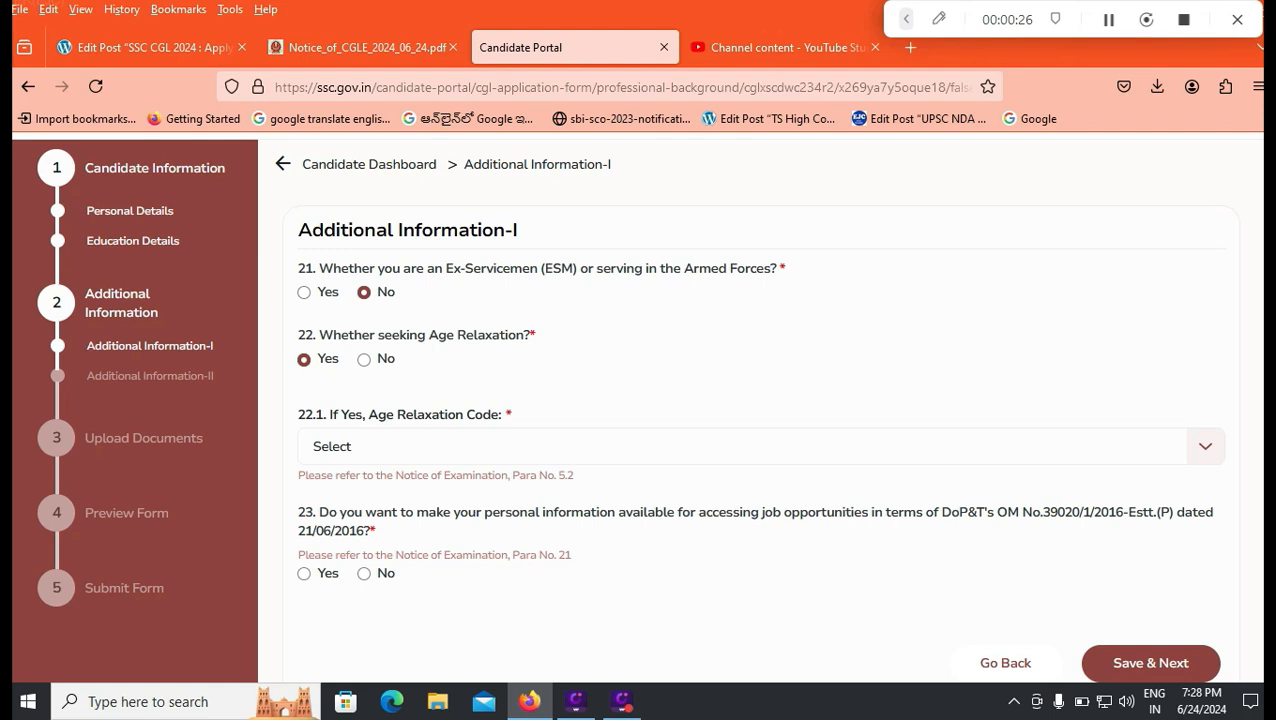
click(364, 360)
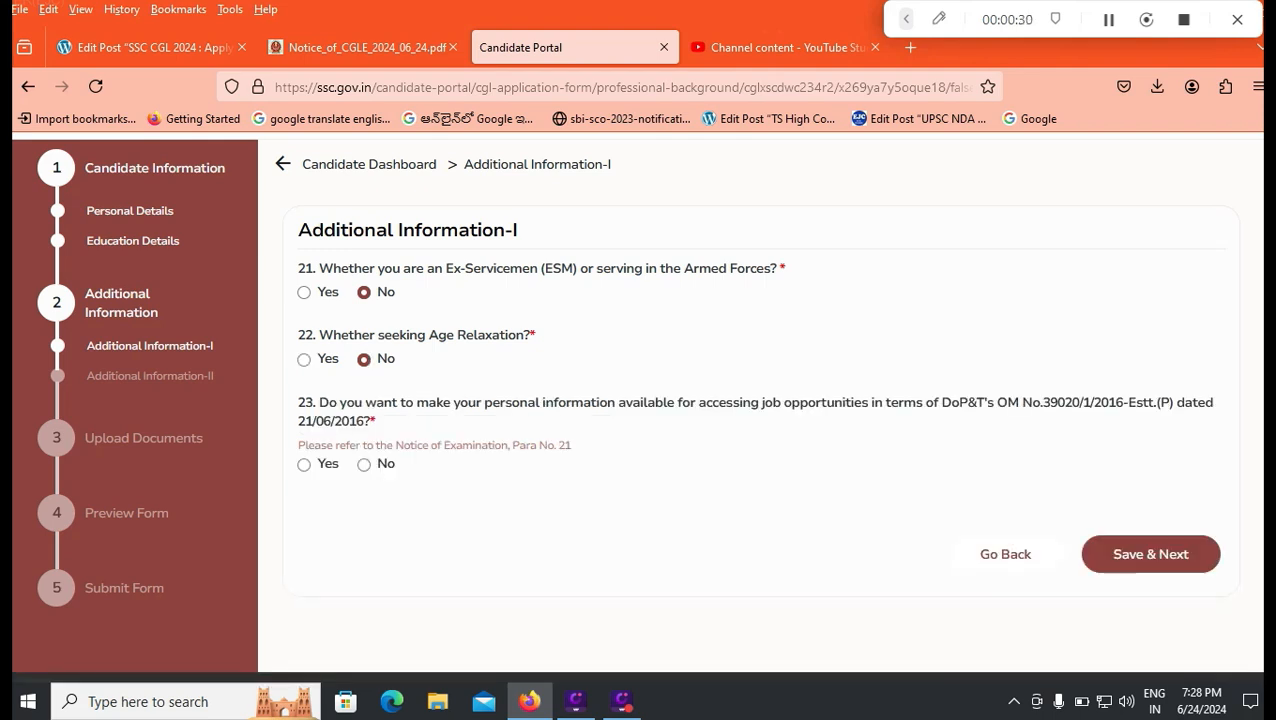
click(304, 360)
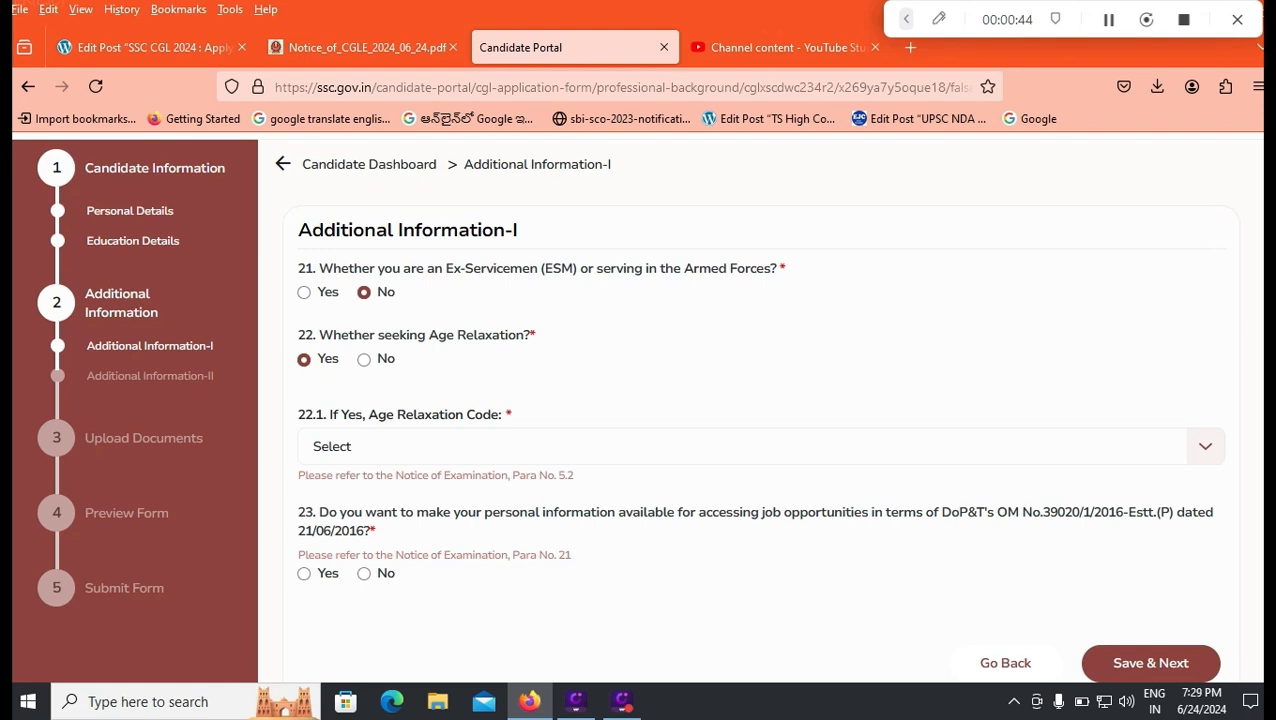
Step: Set age relaxation code 01 - SC/ST and answer Yes to sharing personal information for jobs
click(761, 447)
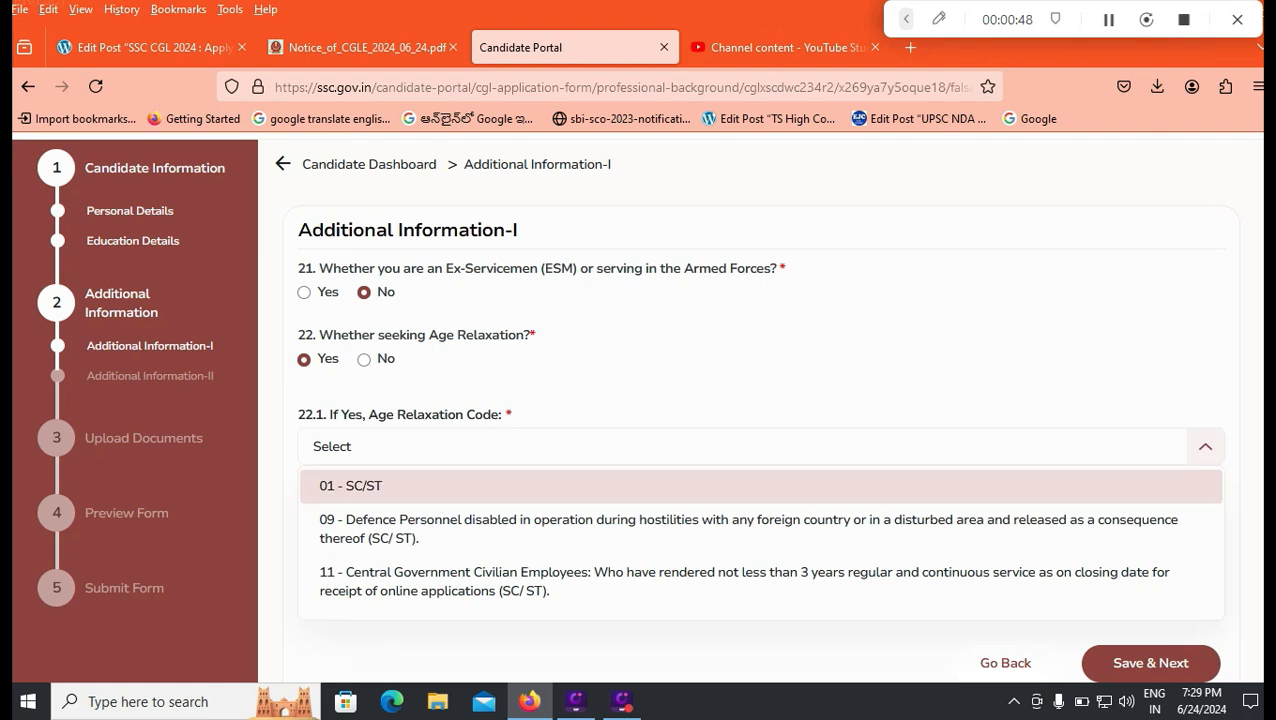
click(761, 486)
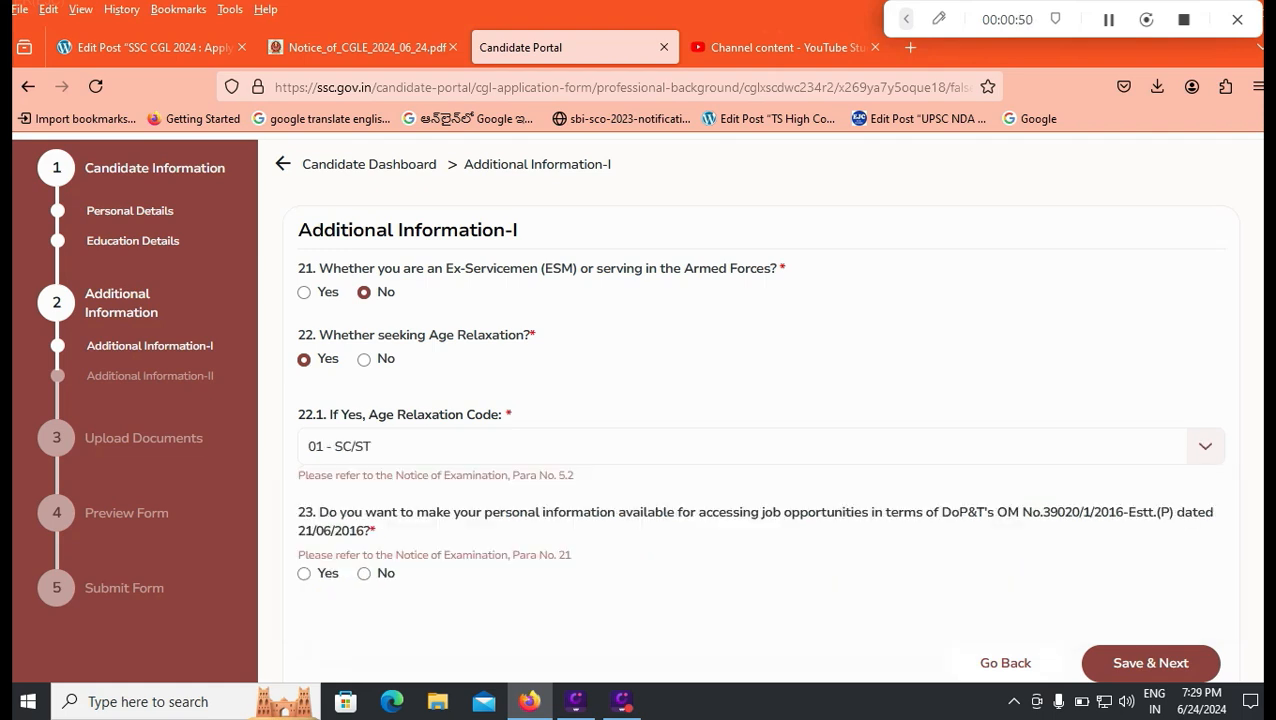
click(761, 447)
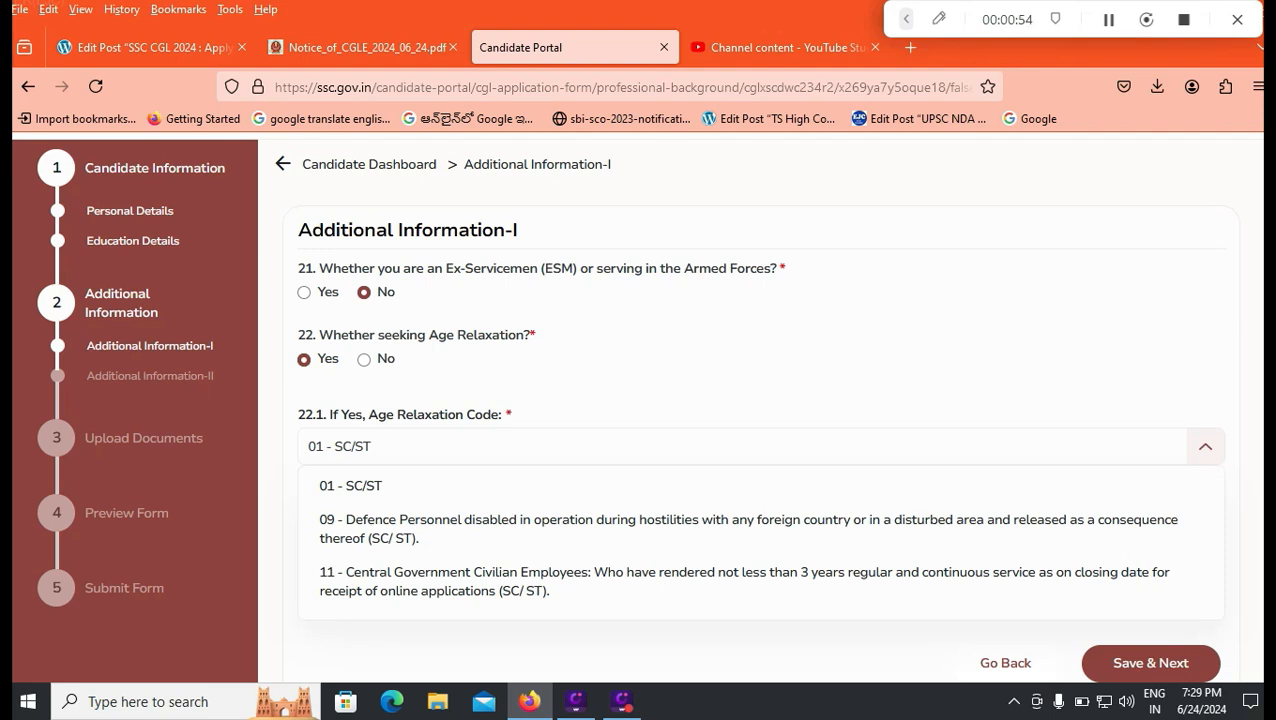
click(351, 486)
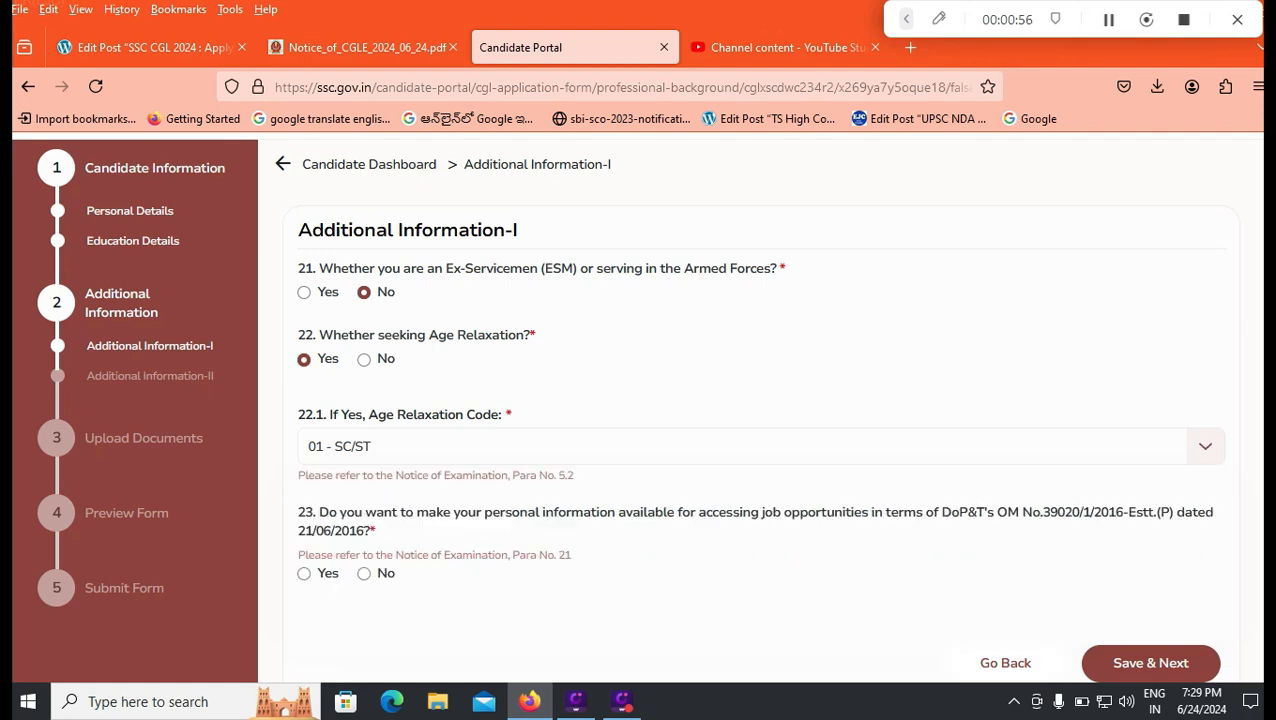
scroll(740, 400, down, 2)
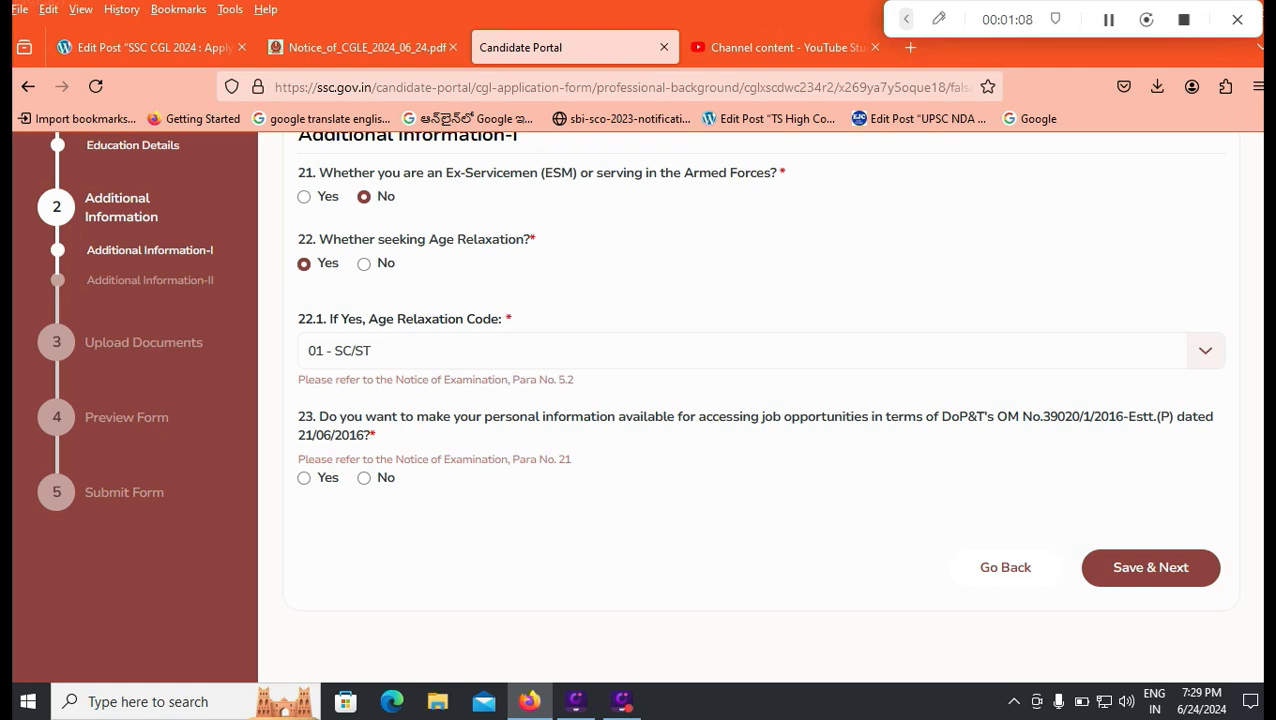
click(304, 478)
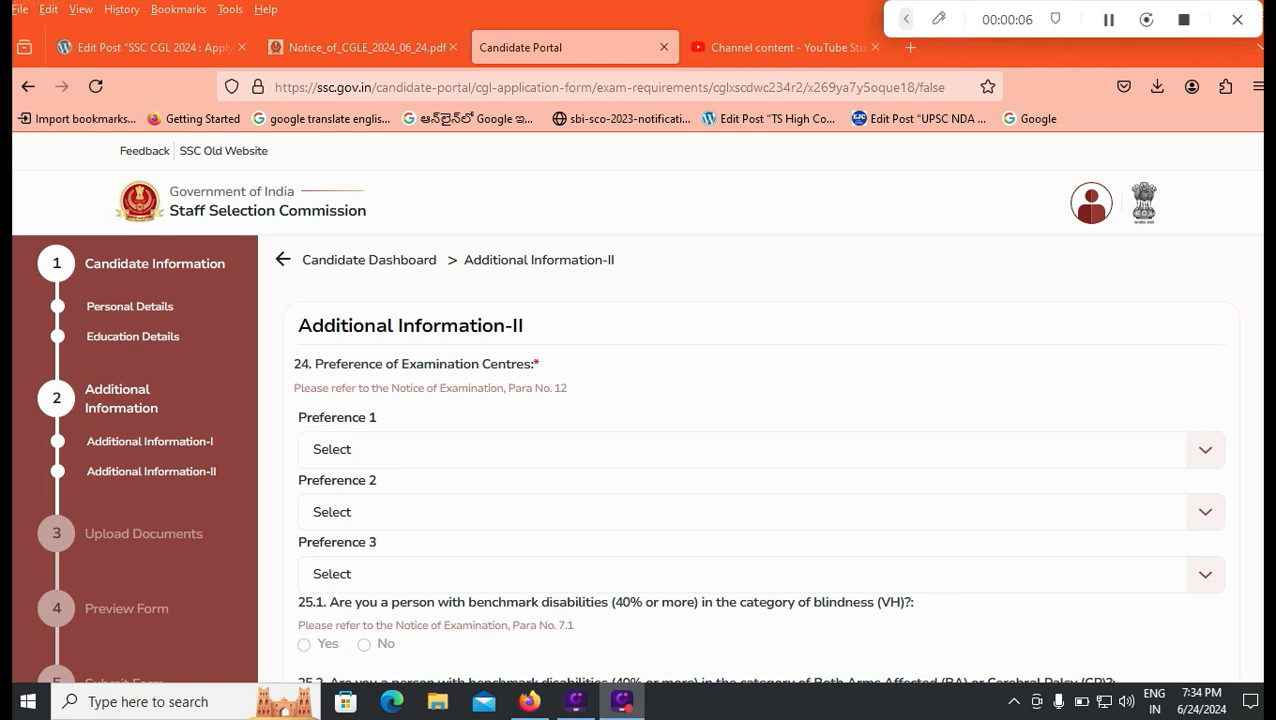
Step: Set the first exam centre preference to SR-Nellore (8010)
scroll(640, 410, down, 2)
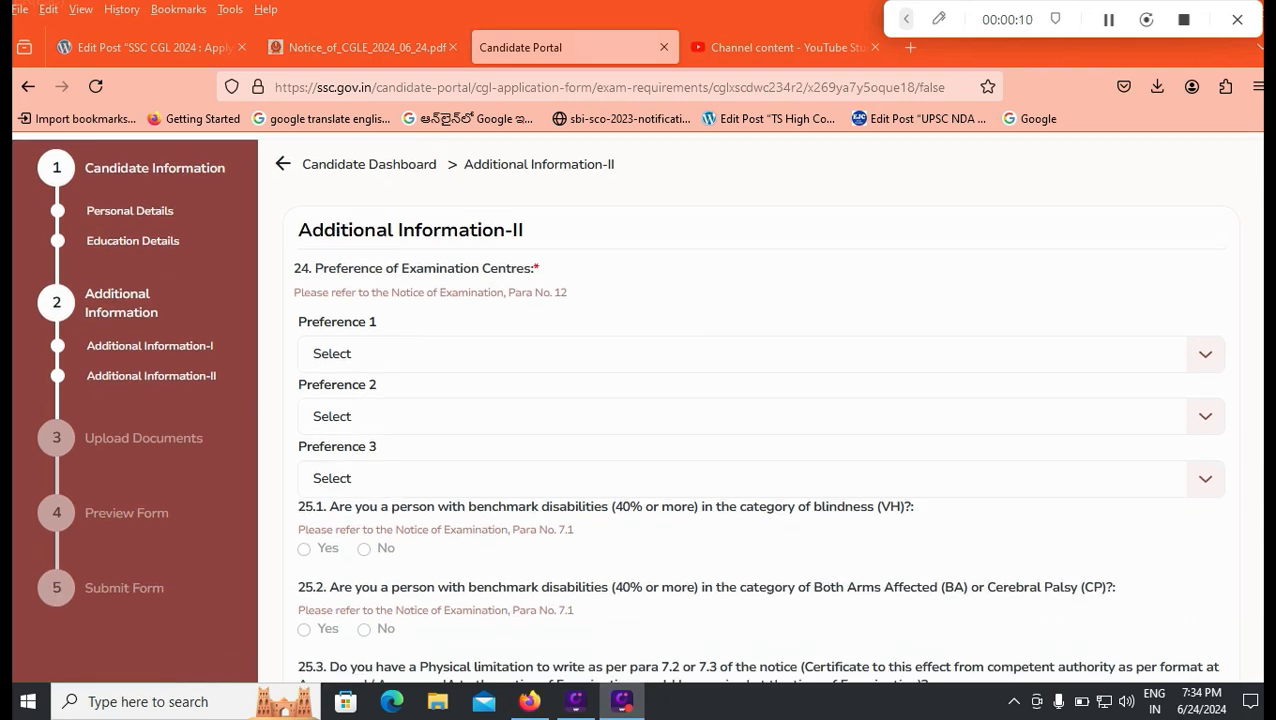
click(745, 354)
scroll(745, 427, down, 1)
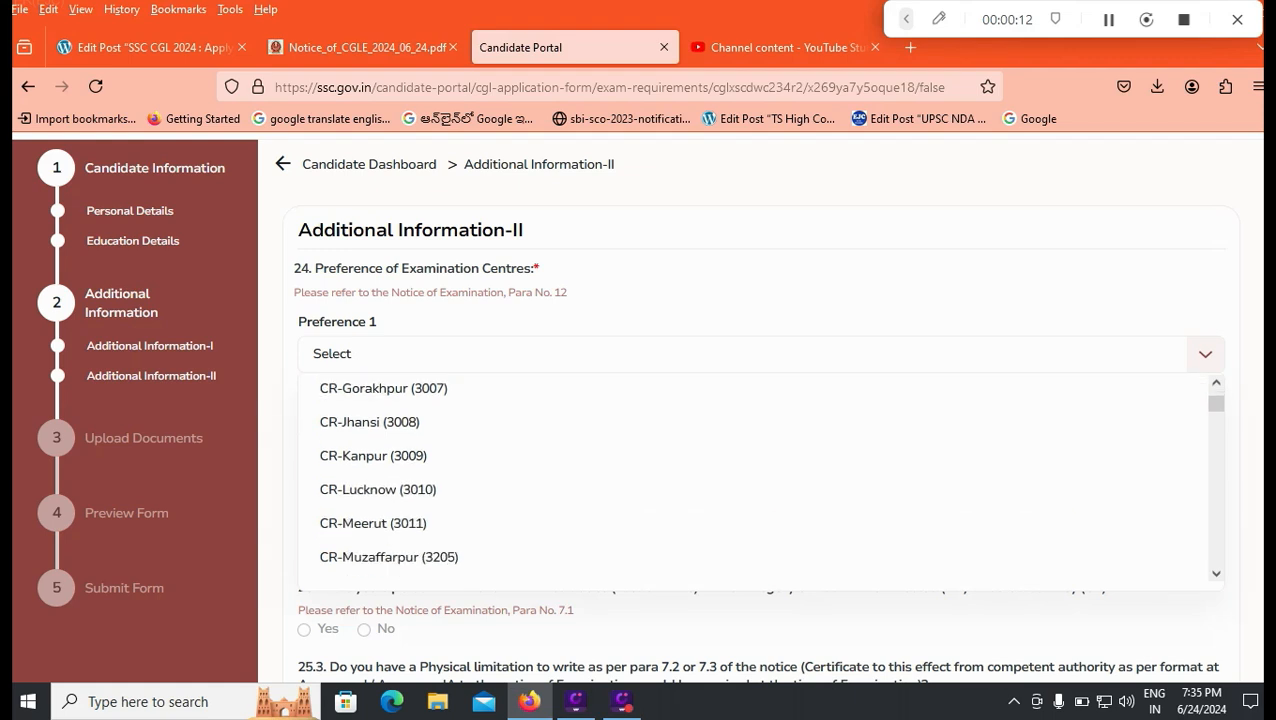
scroll(700, 433, down, 5)
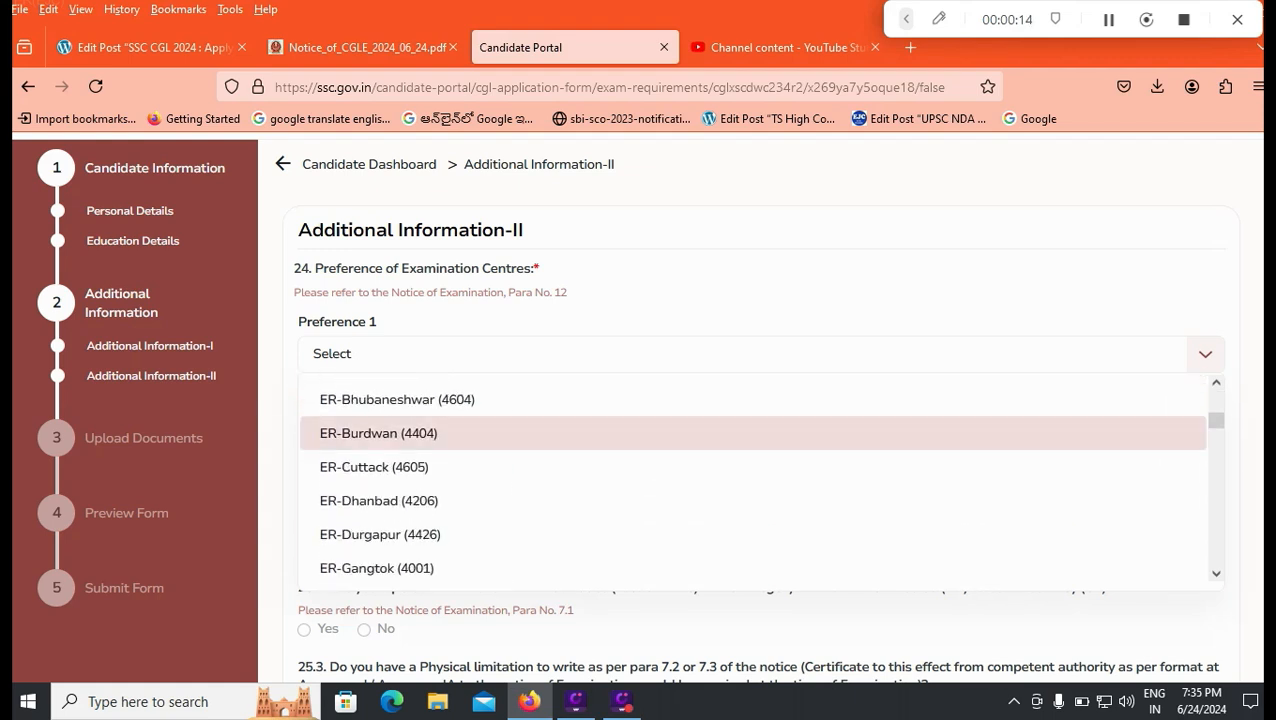
scroll(700, 440, down, 3)
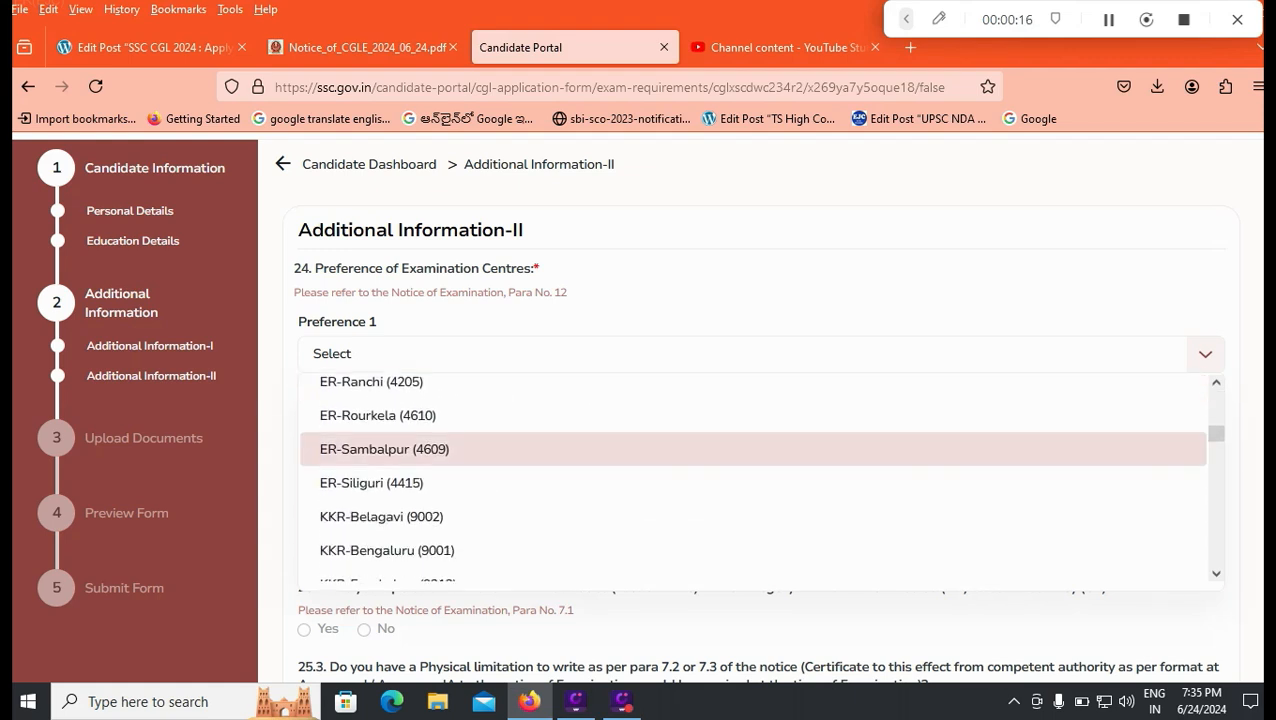
scroll(700, 445, down, 2)
scroll(700, 440, down, 3)
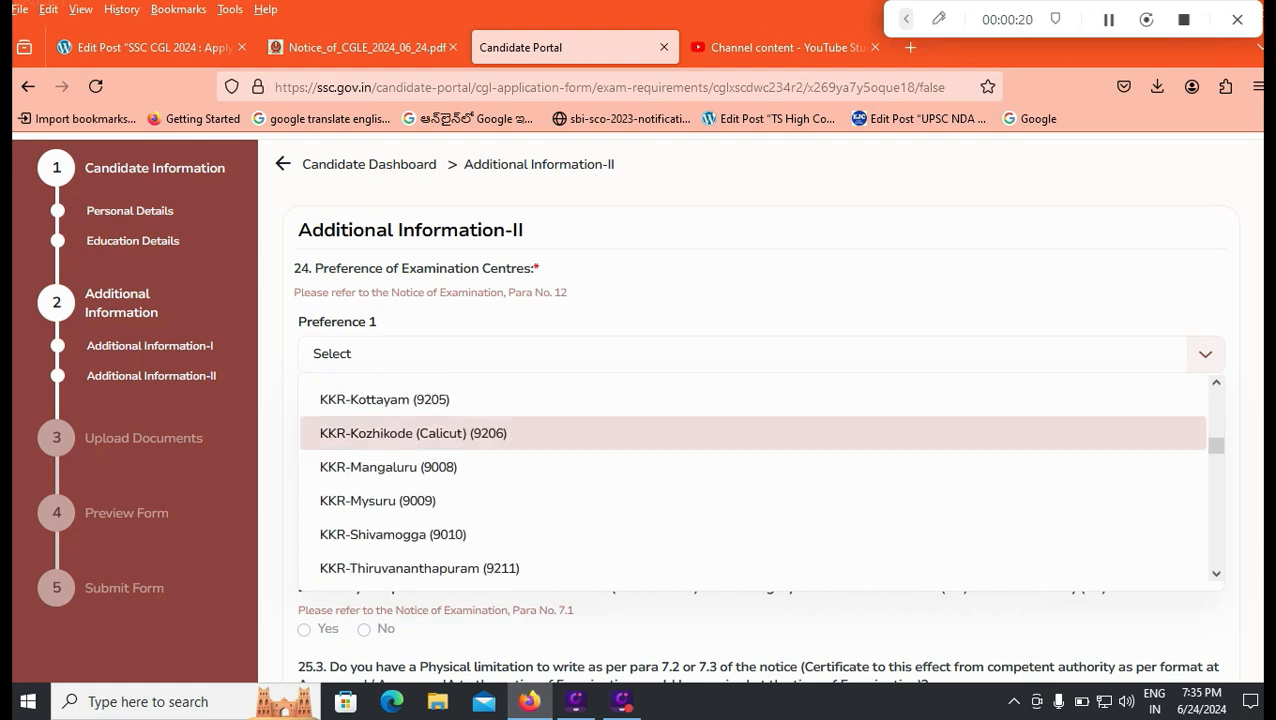
scroll(700, 450, down, 5)
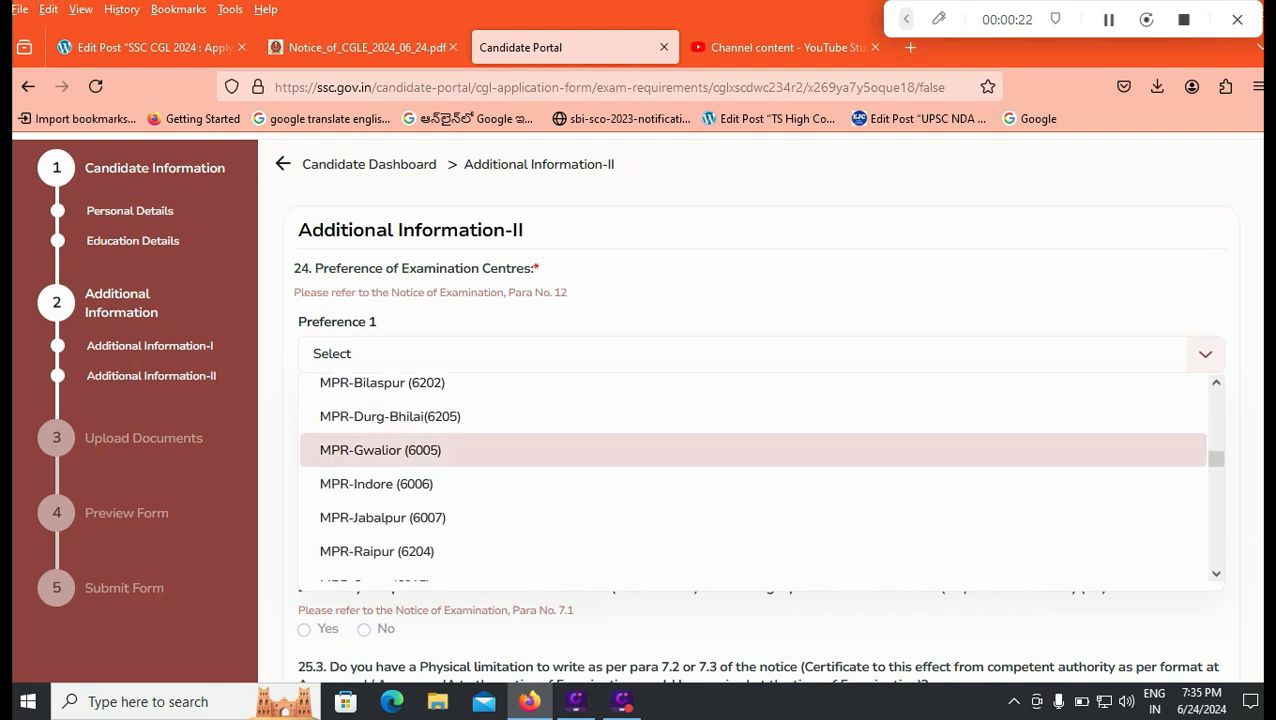
scroll(700, 450, down, 10)
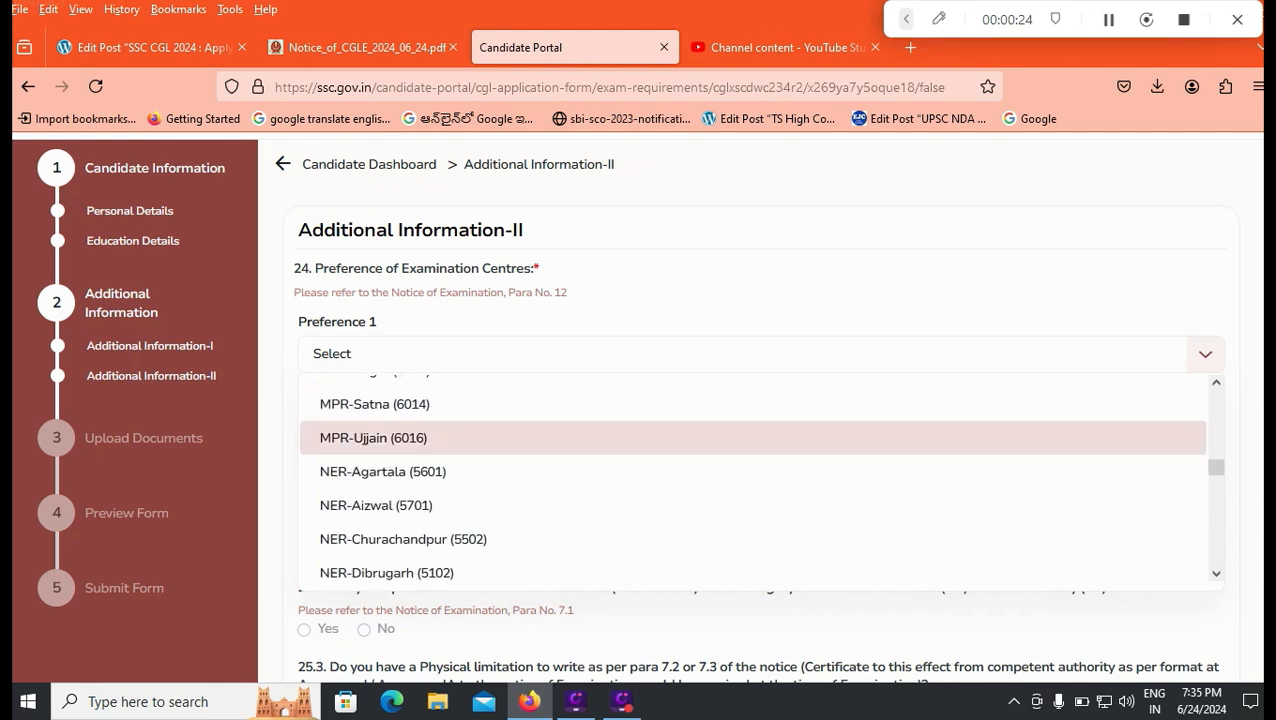
scroll(700, 450, down, 10)
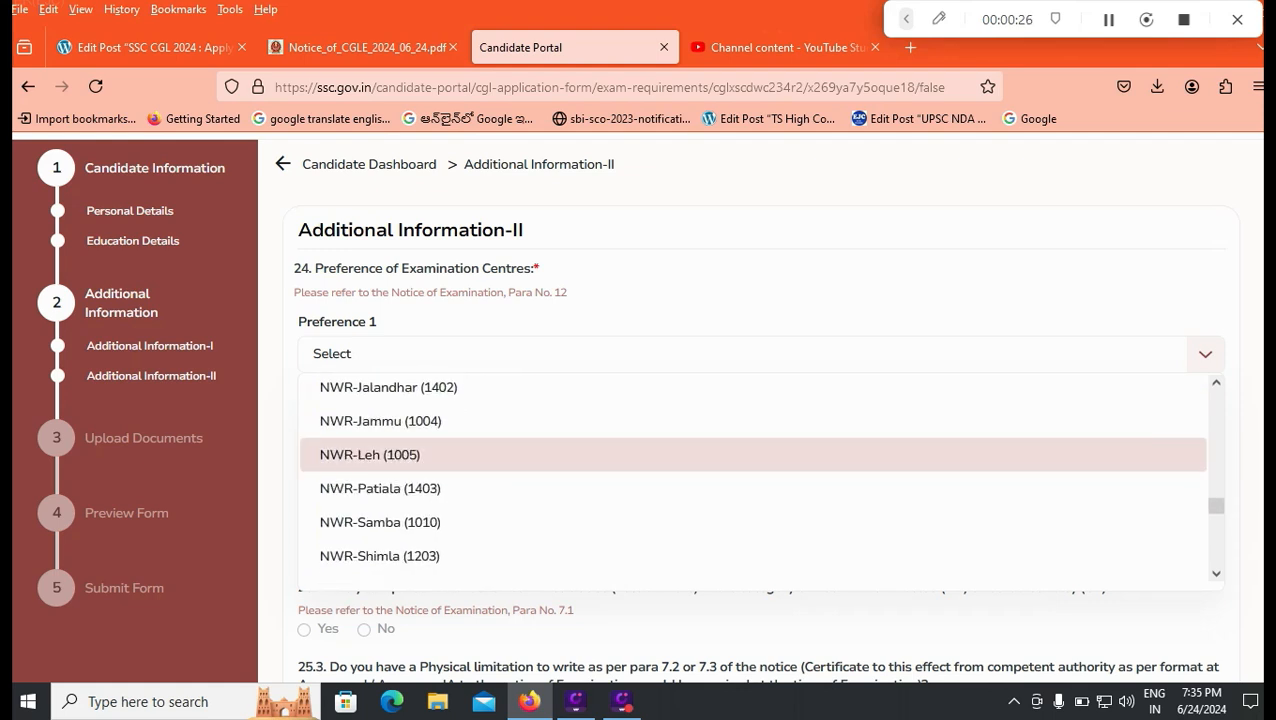
scroll(700, 500, up, 3)
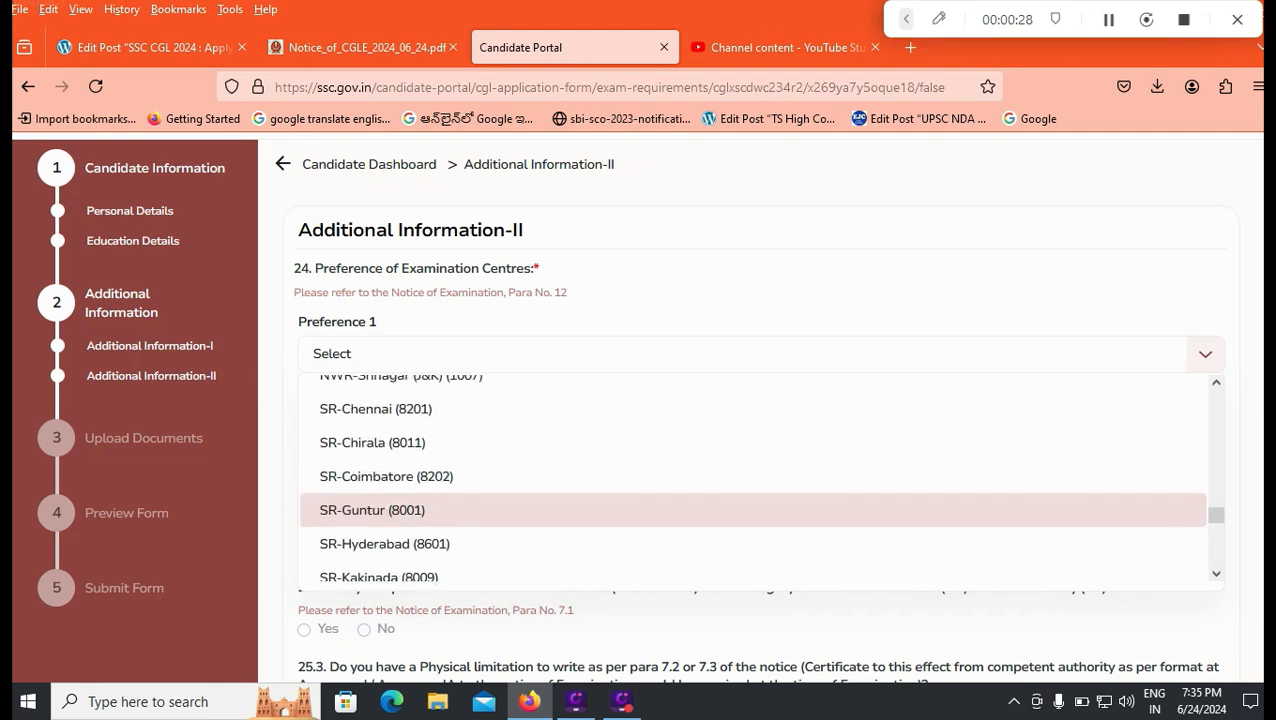
scroll(750, 480, down, 3)
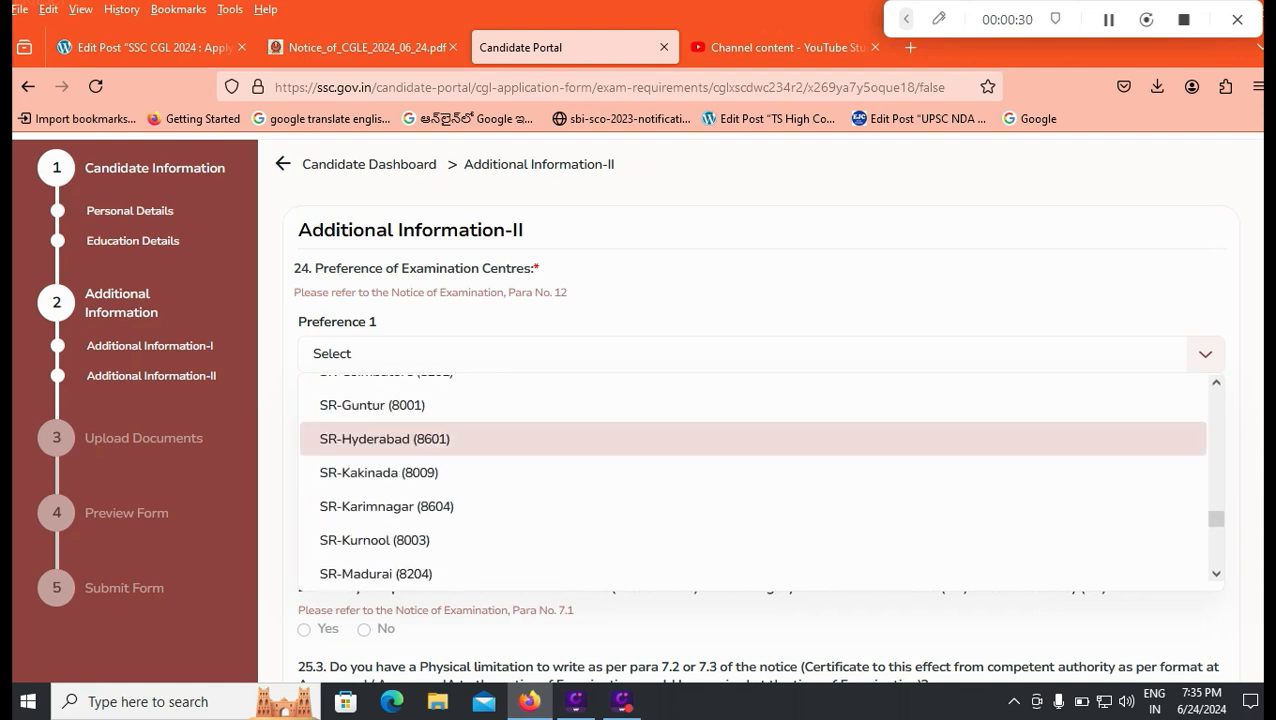
scroll(750, 480, up, 2)
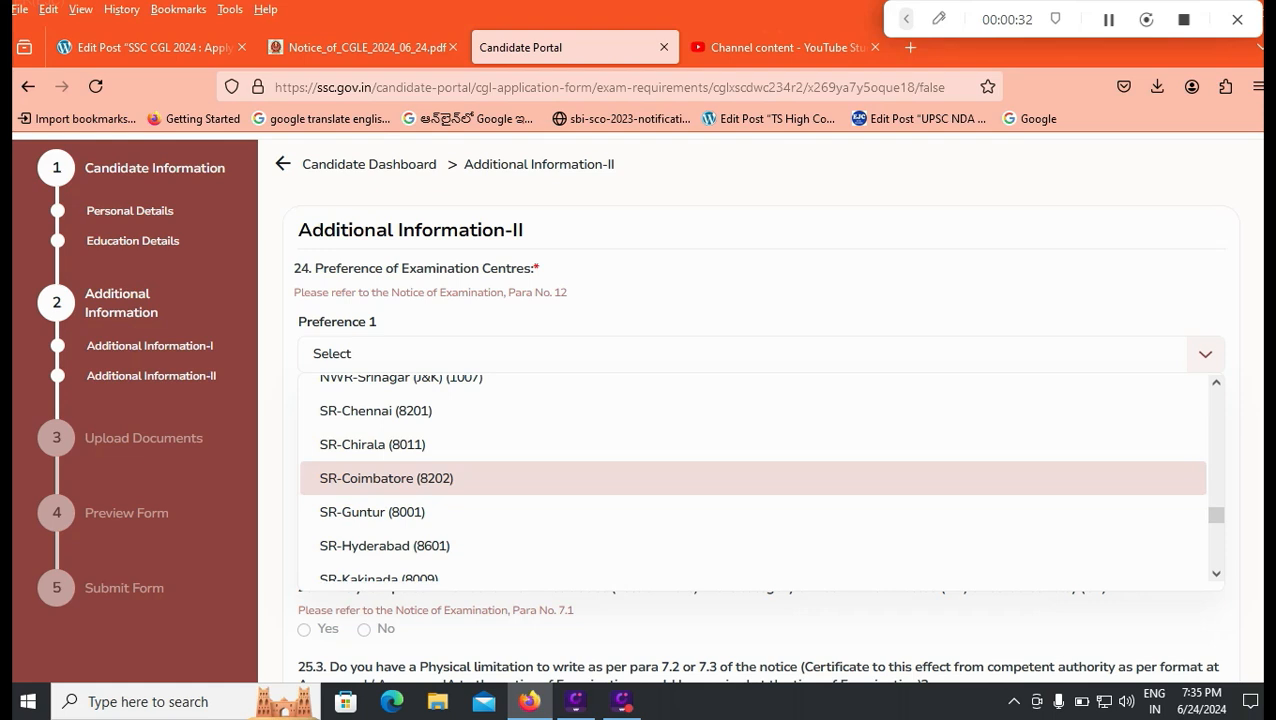
key(Down)
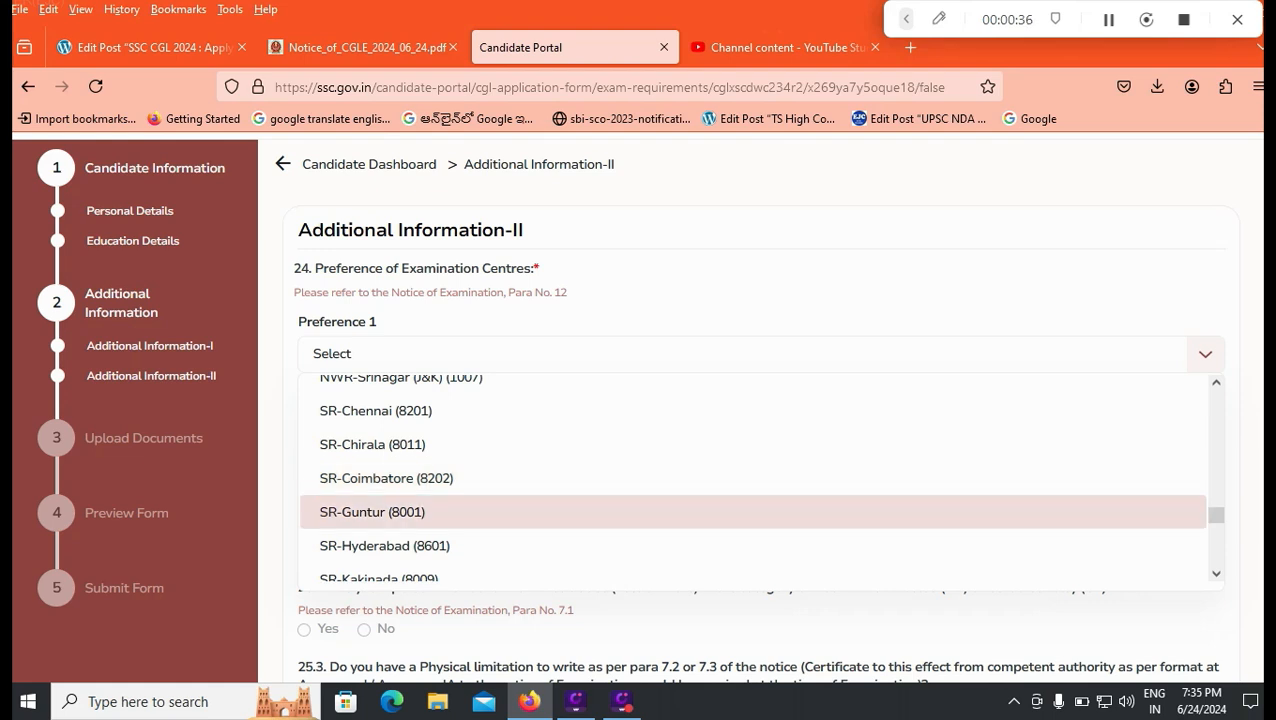
scroll(753, 508, down, 1)
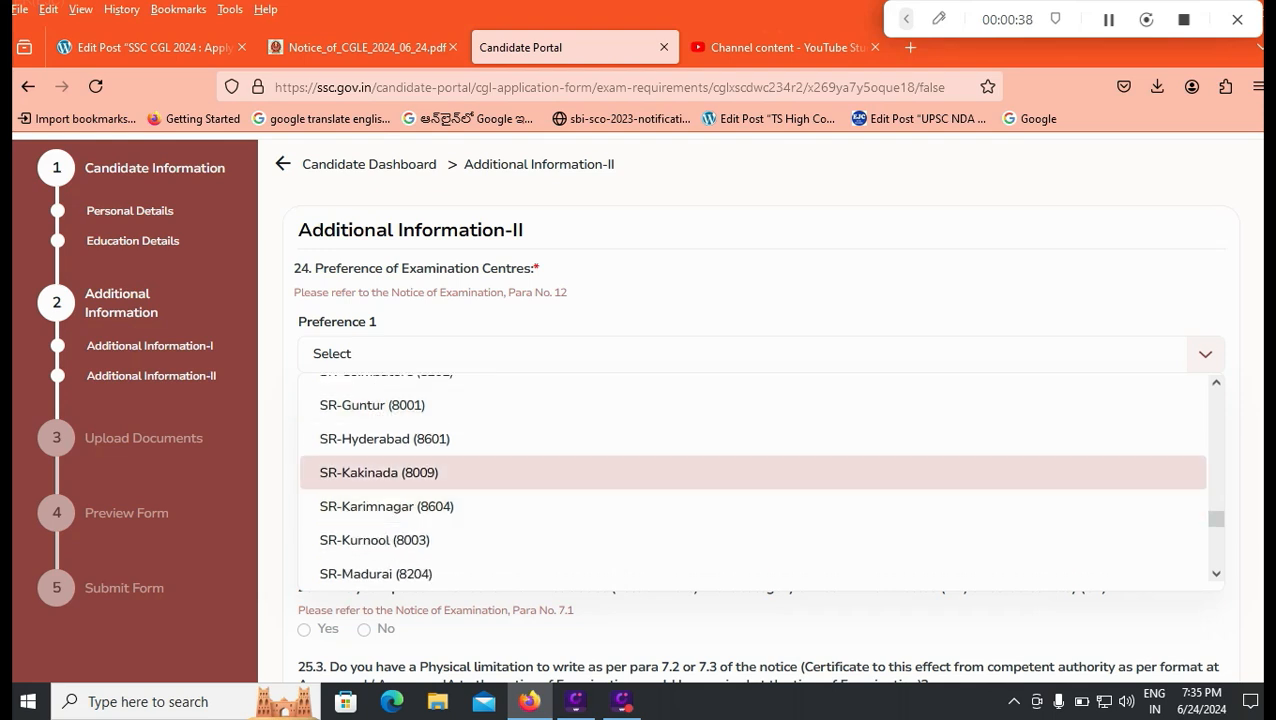
scroll(753, 475, down, 1)
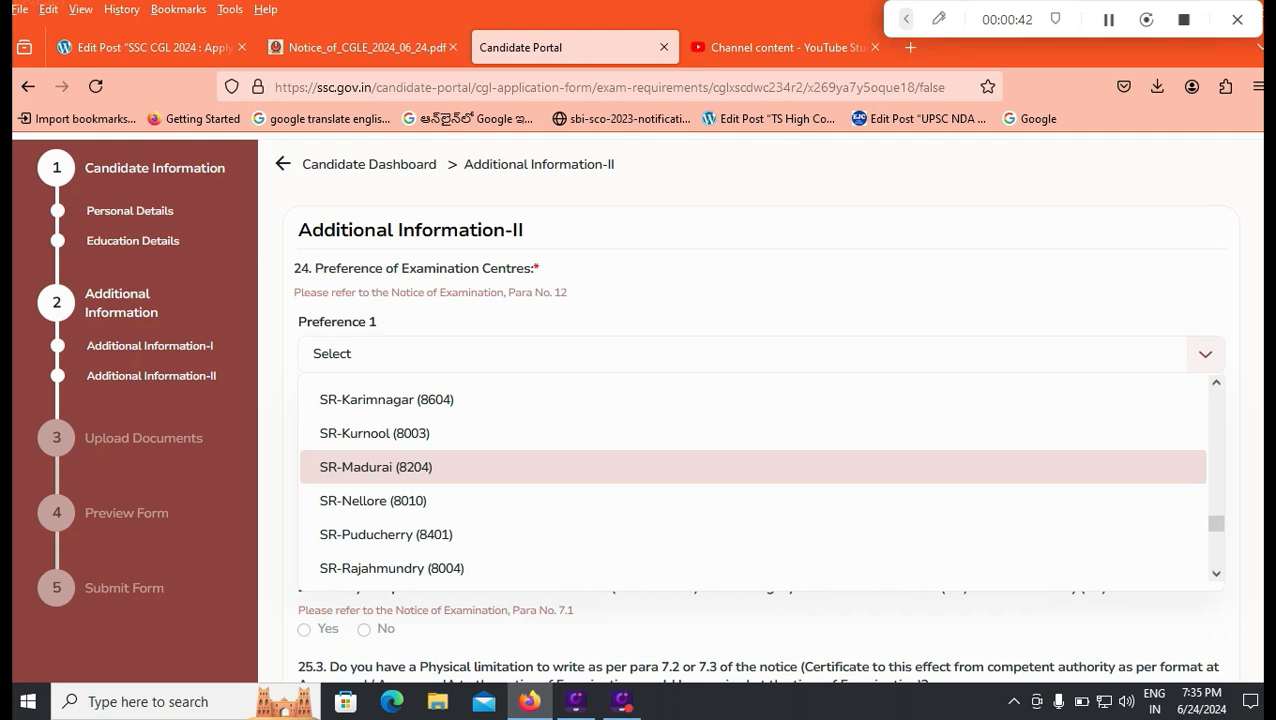
scroll(753, 480, down, 1)
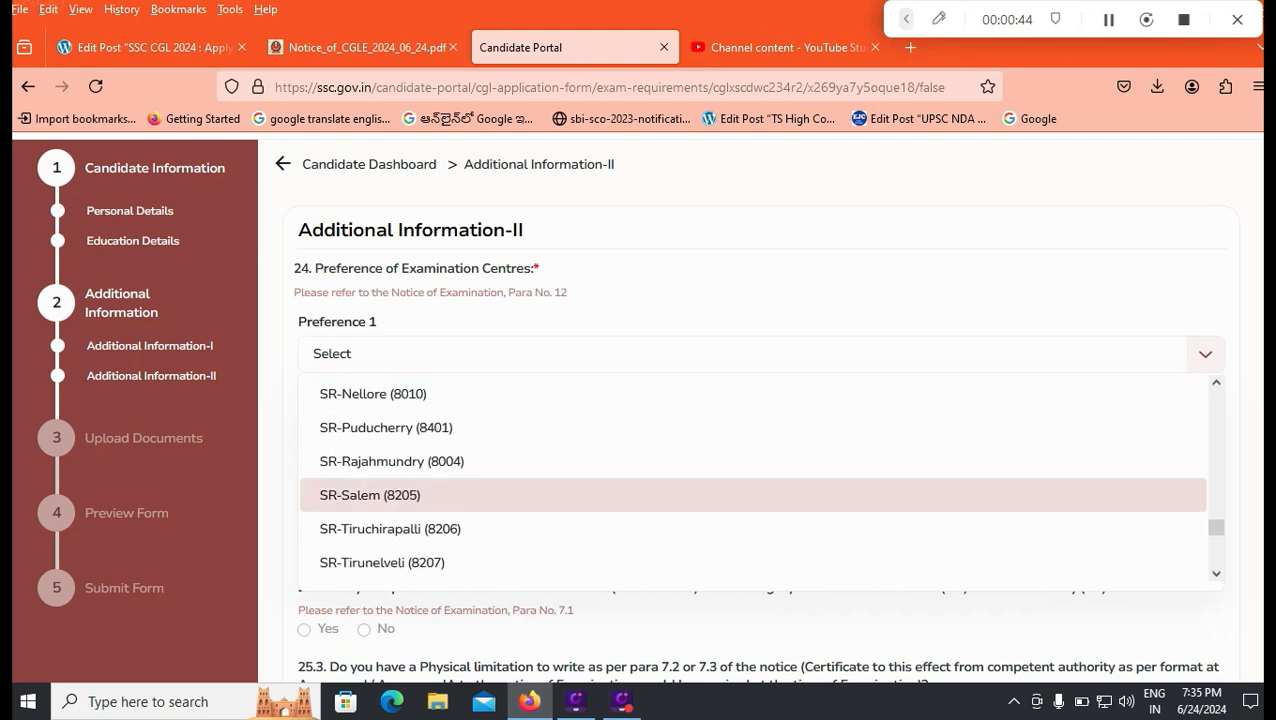
scroll(753, 480, down, 1)
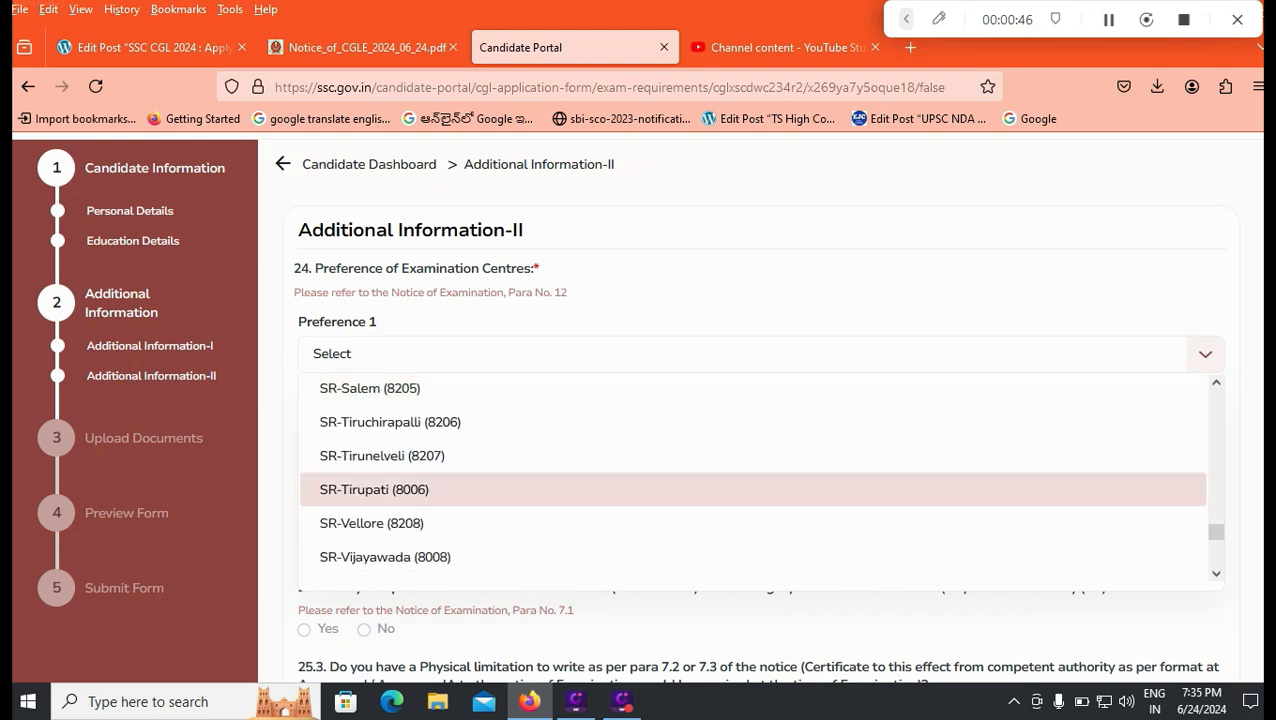
scroll(753, 480, down, 1)
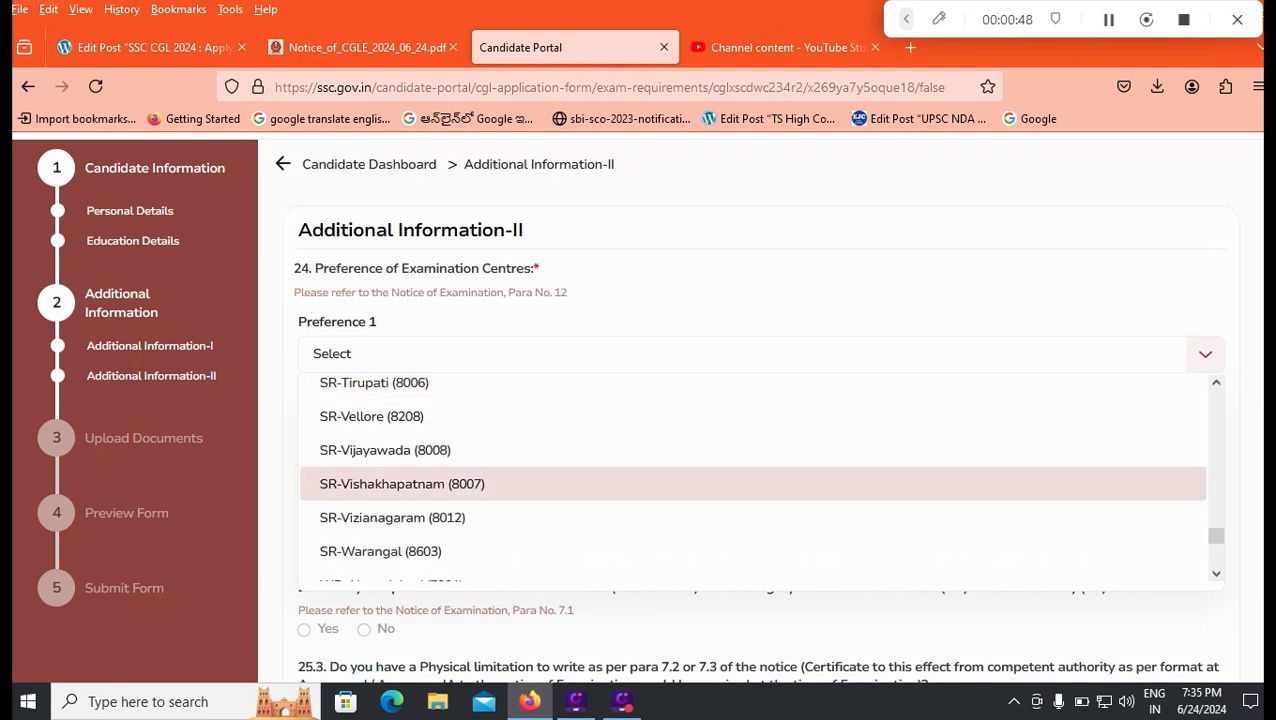
scroll(753, 480, down, 1)
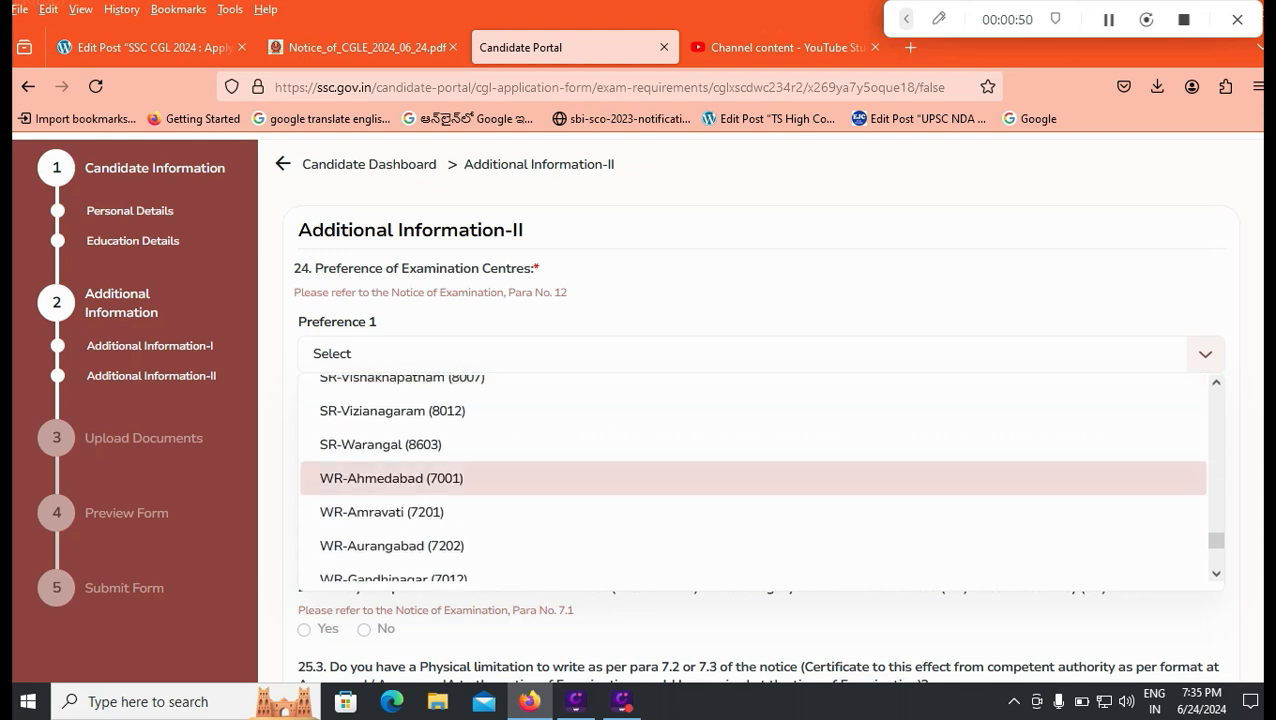
scroll(753, 472, down, 1)
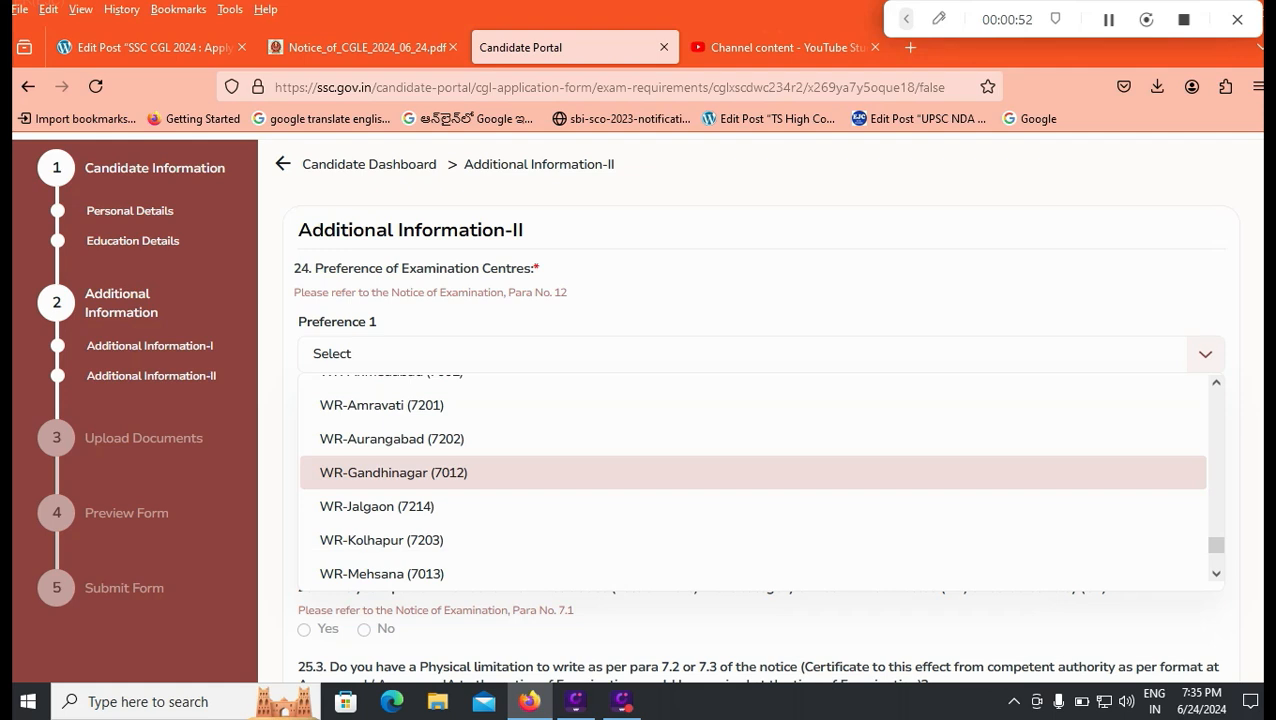
scroll(753, 470, up, 2)
scroll(753, 470, up, 2)
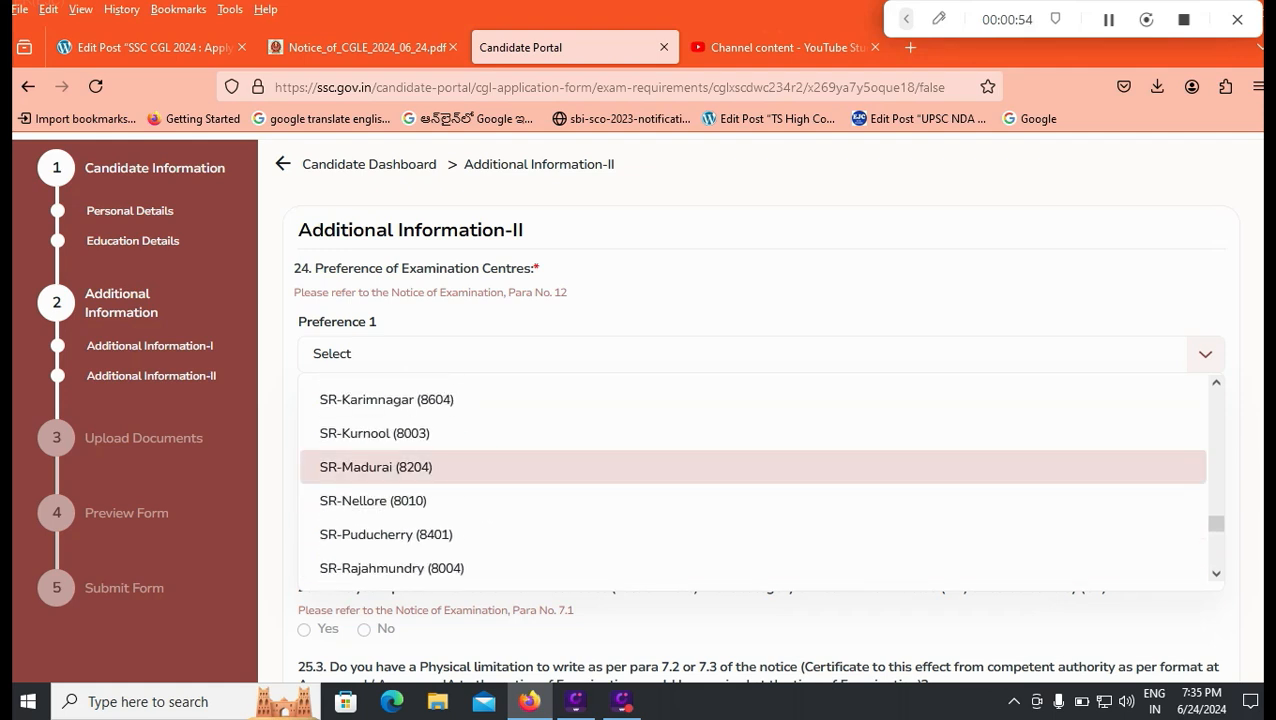
scroll(753, 470, up, 1)
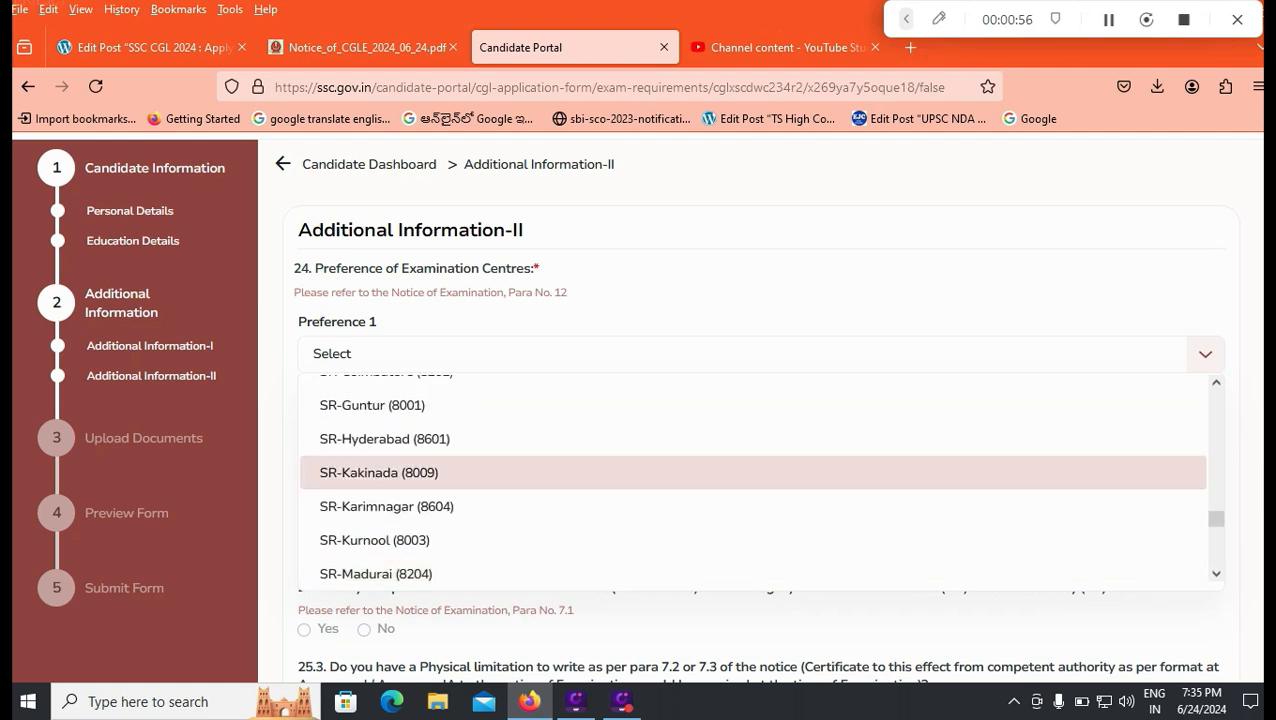
scroll(753, 470, up, 1)
scroll(753, 470, down, 2)
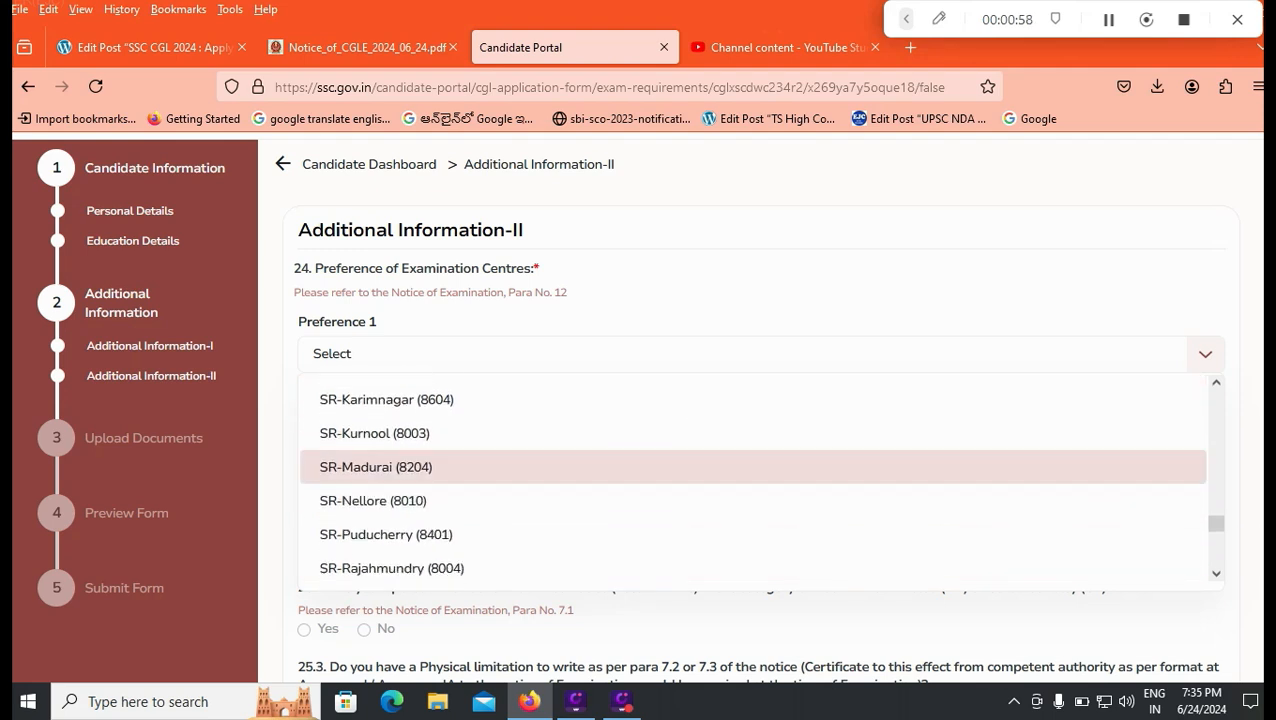
click(753, 500)
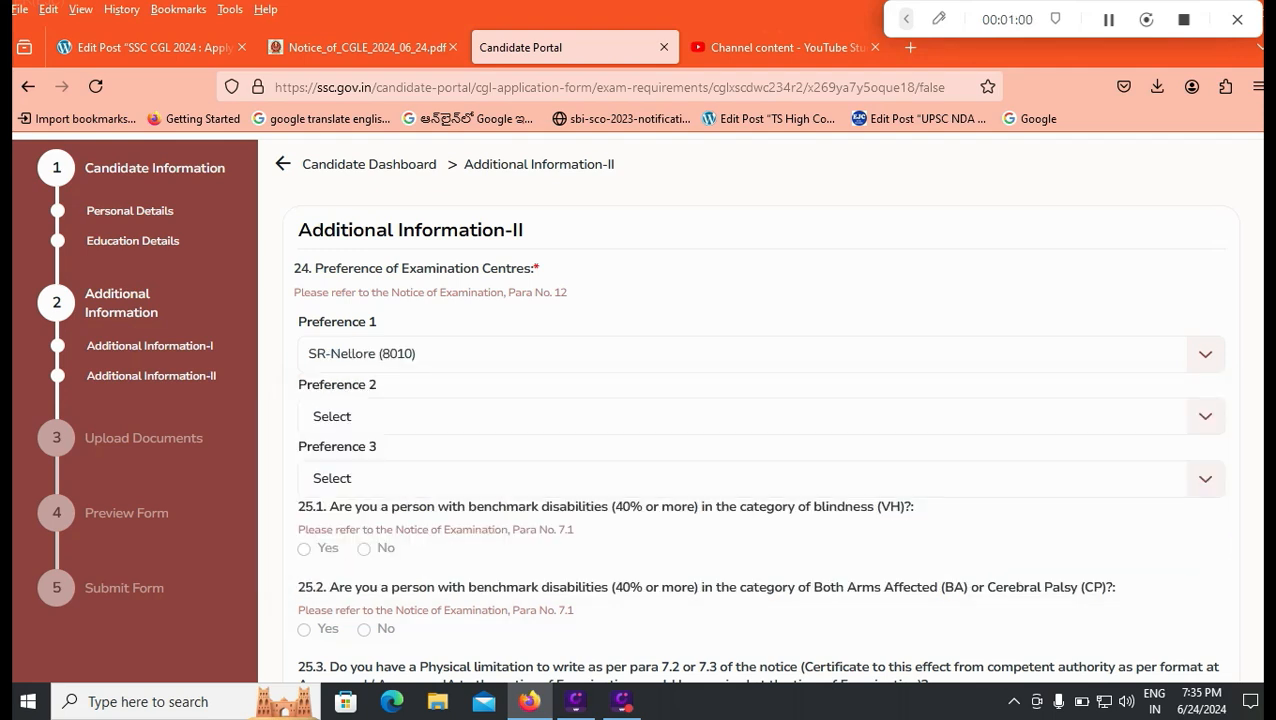
Step: Set the second preference to SR-Guntur (8001) and the third to SR-Hyderabad (8601)
click(753, 416)
click(753, 555)
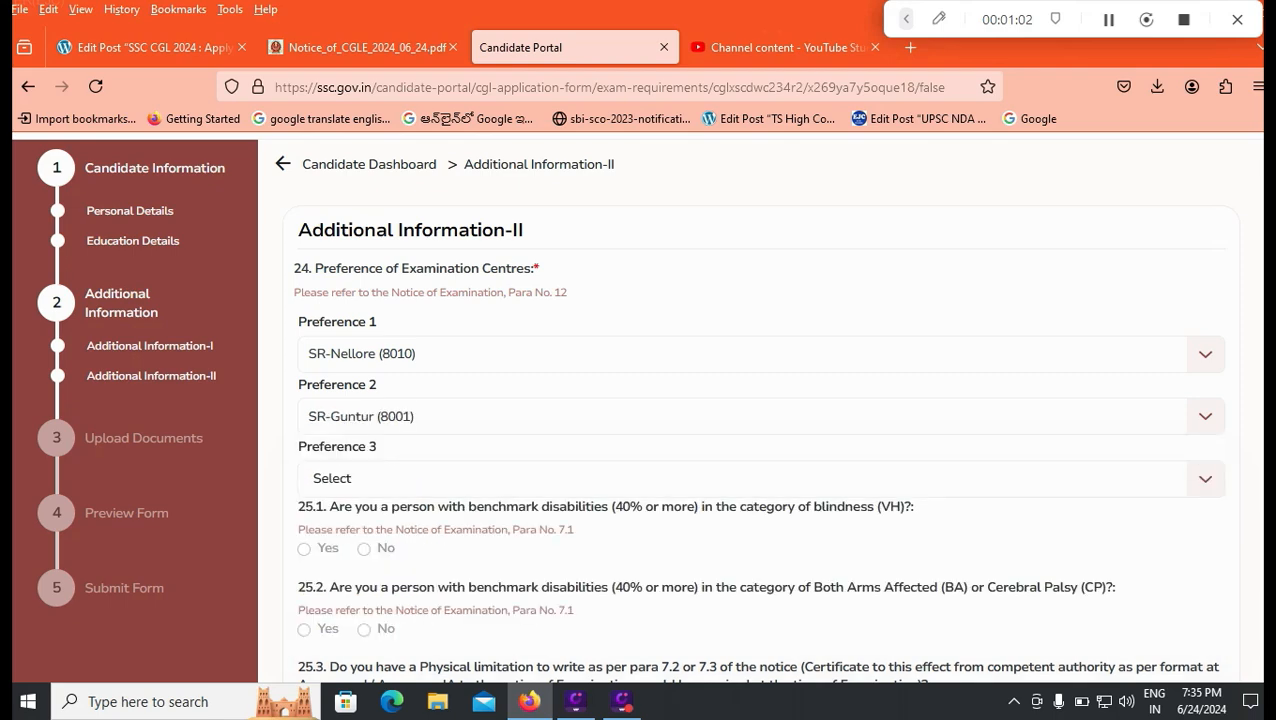
click(753, 478)
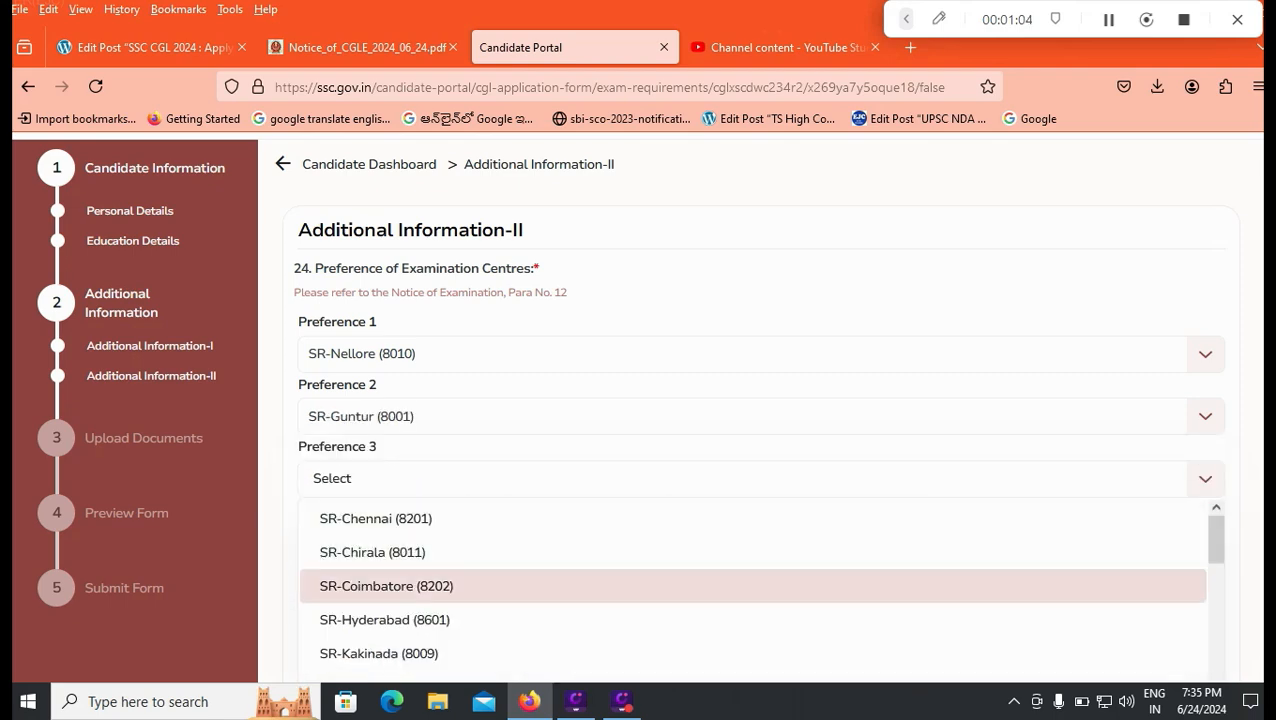
click(753, 619)
scroll(640, 400, down, 2)
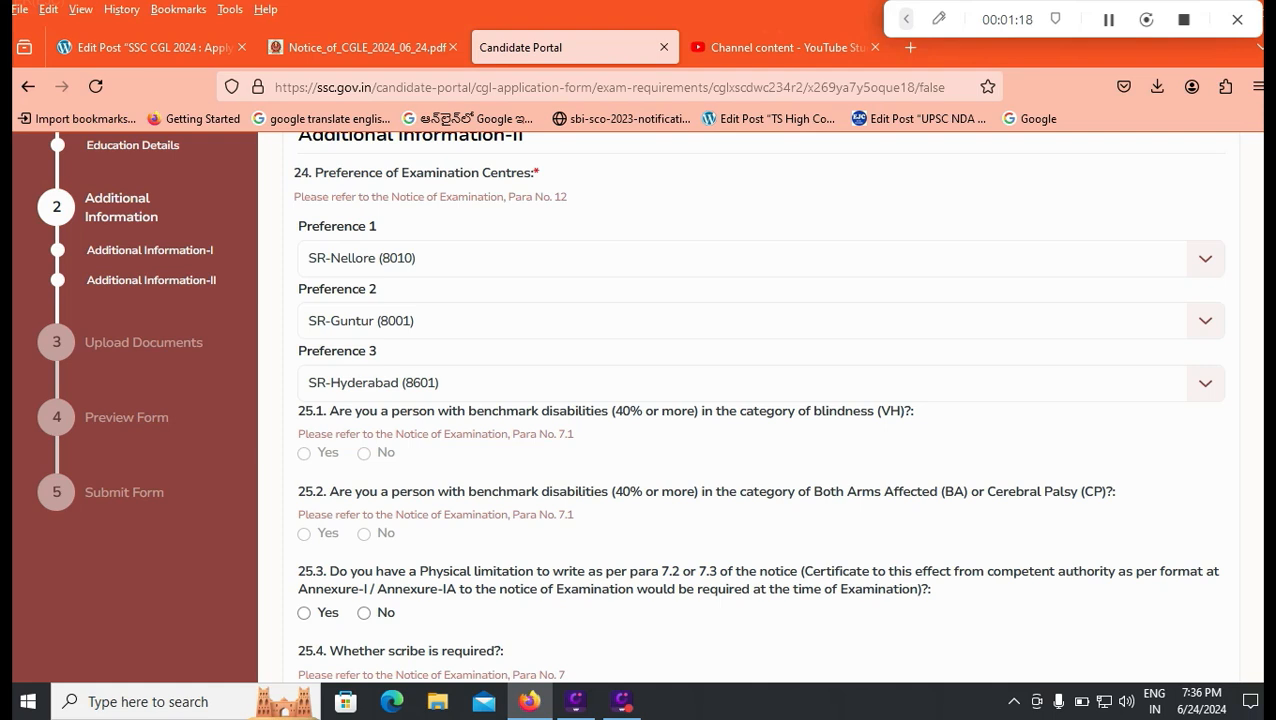
Step: Answer No to physical limitation (25.3) and to applying for Junior Statistical Officer (26.1)
scroll(740, 400, down, 2)
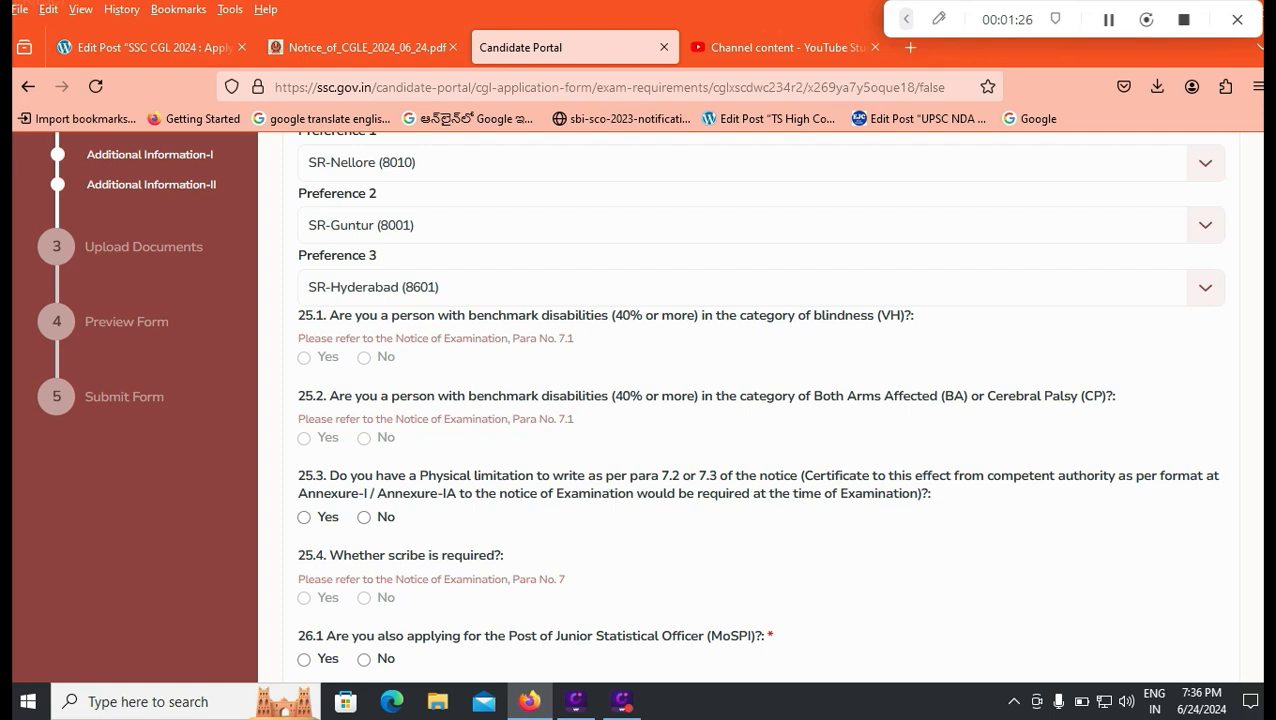
scroll(760, 400, down, 2)
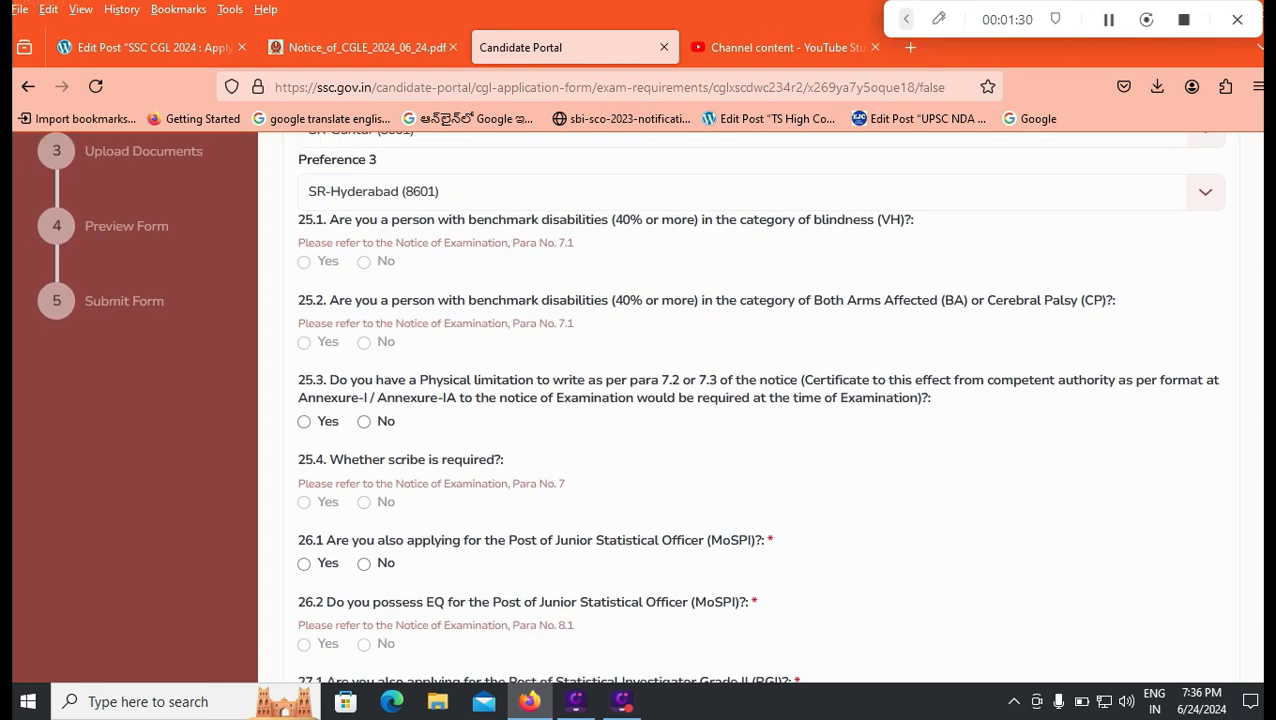
click(364, 421)
click(364, 563)
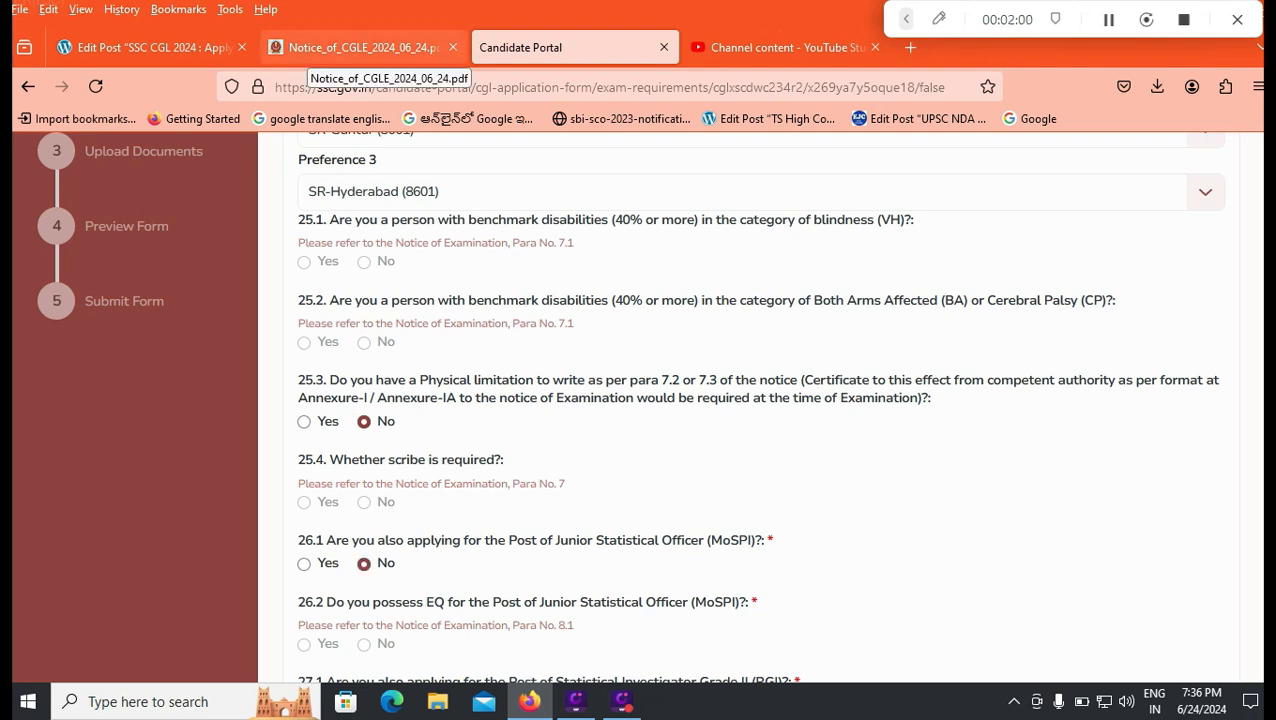
click(310, 48)
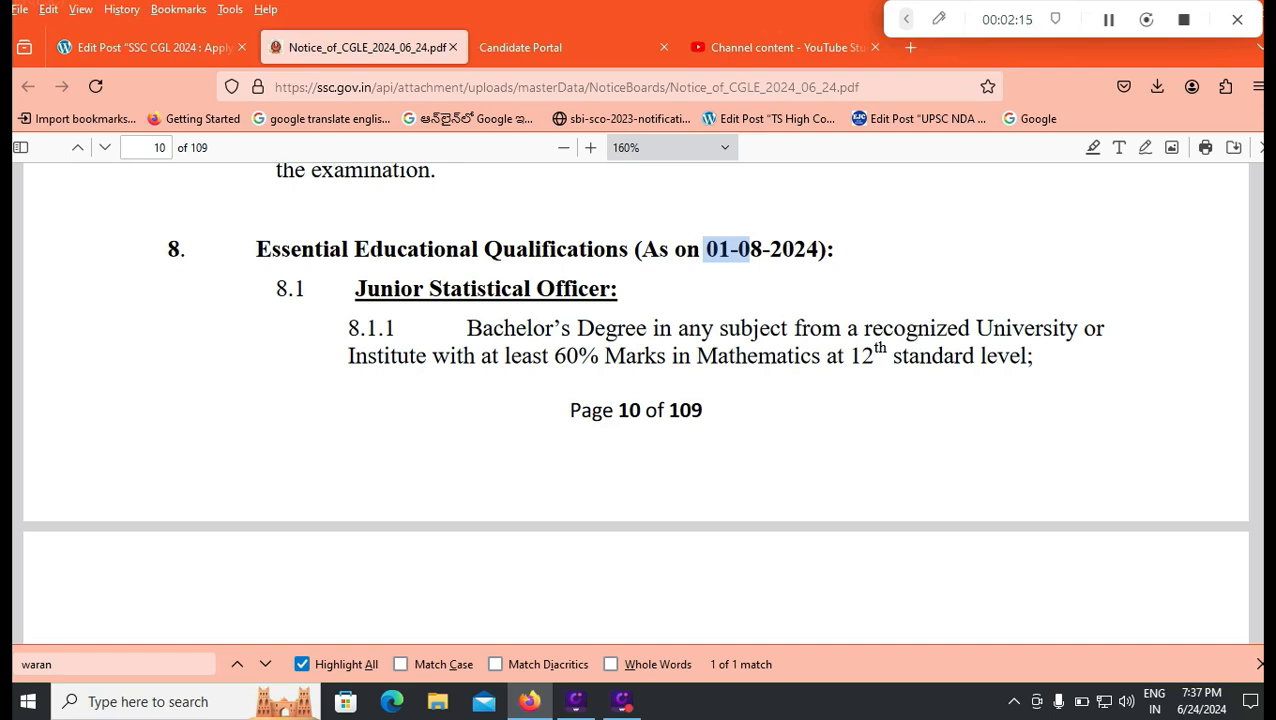
scroll(634, 390, down, 2)
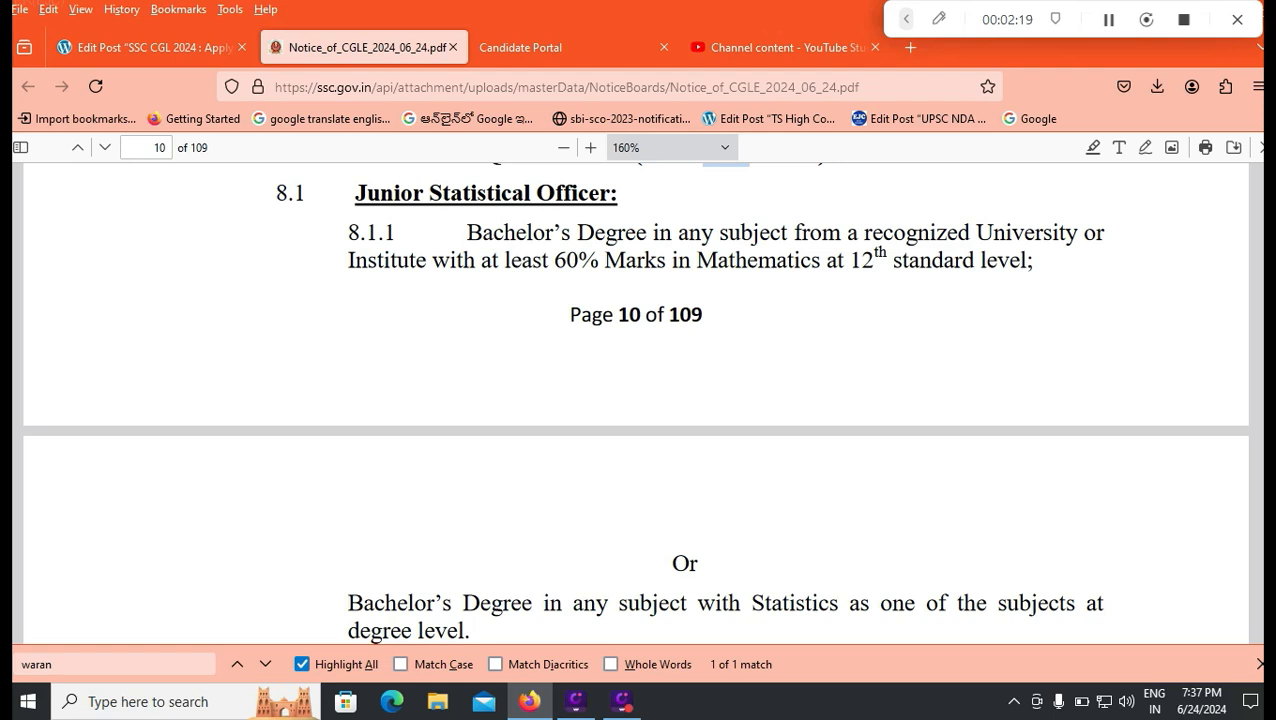
scroll(634, 390, down, 2)
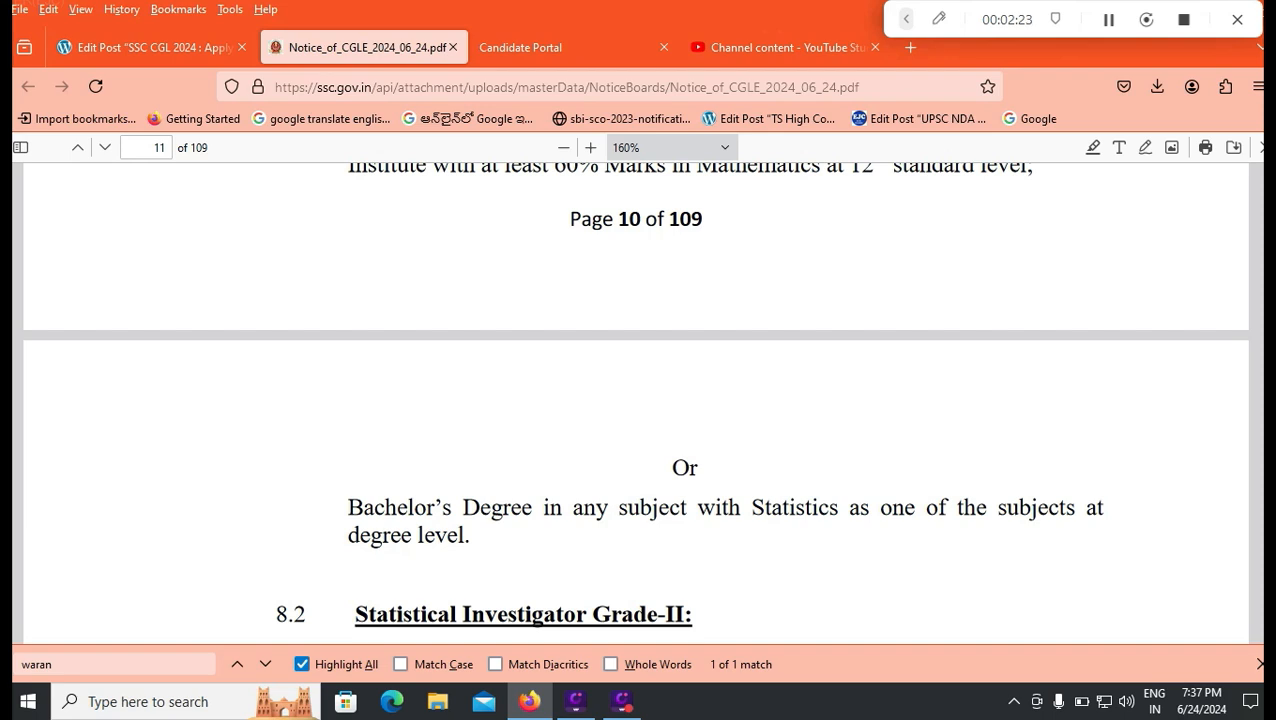
scroll(634, 409, down, 2)
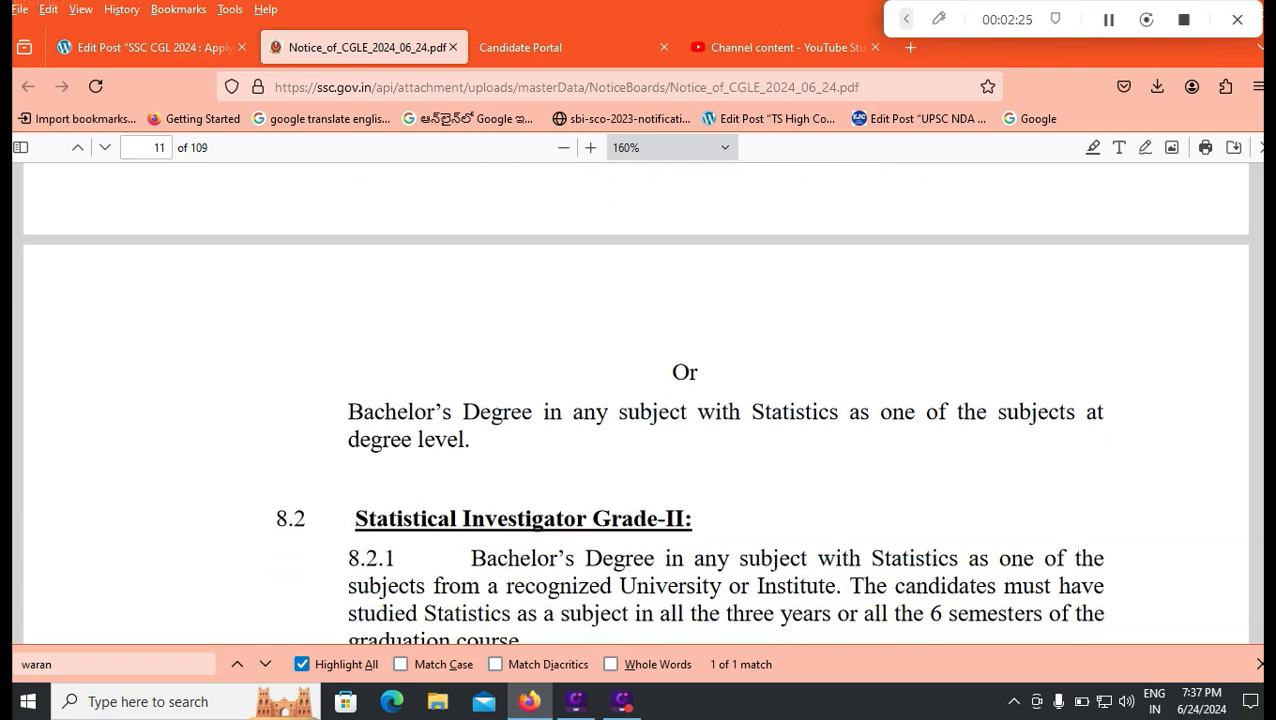
scroll(634, 409, down, 2)
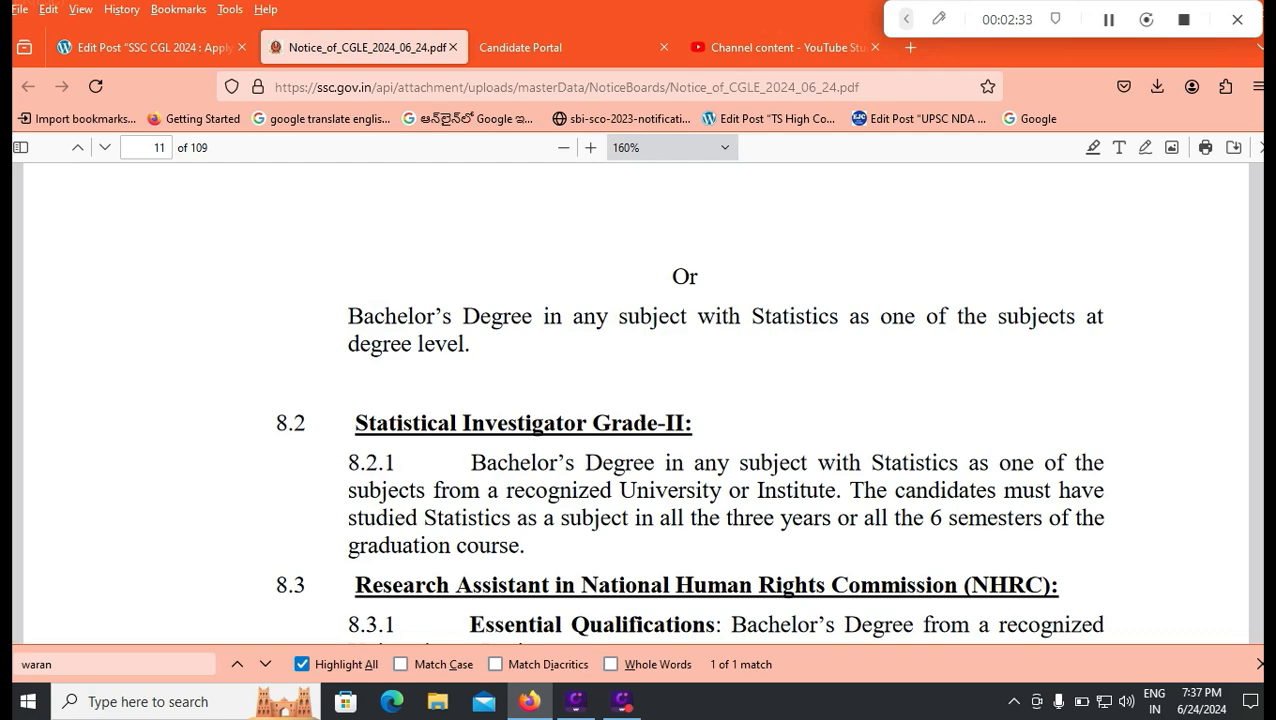
click(540, 47)
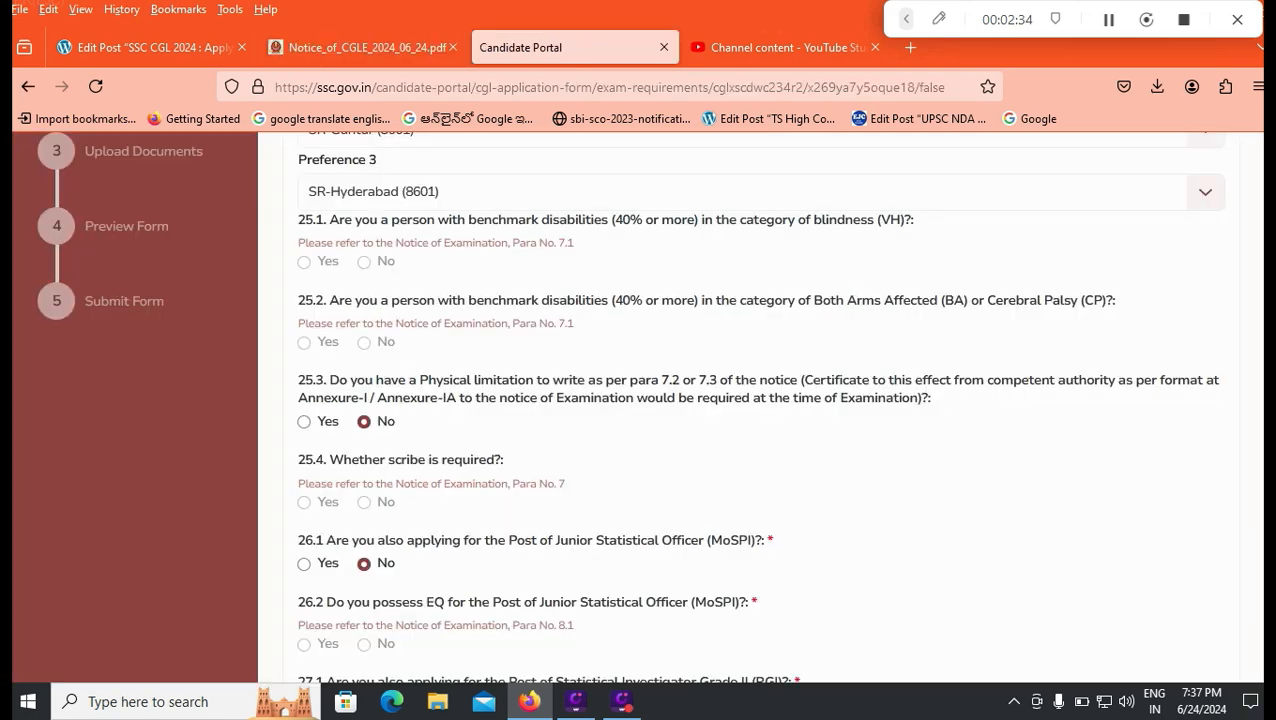
Step: Answer No to the Statistical Investigator question 27.1 and save to reach the upload page
scroll(748, 406, down, 2)
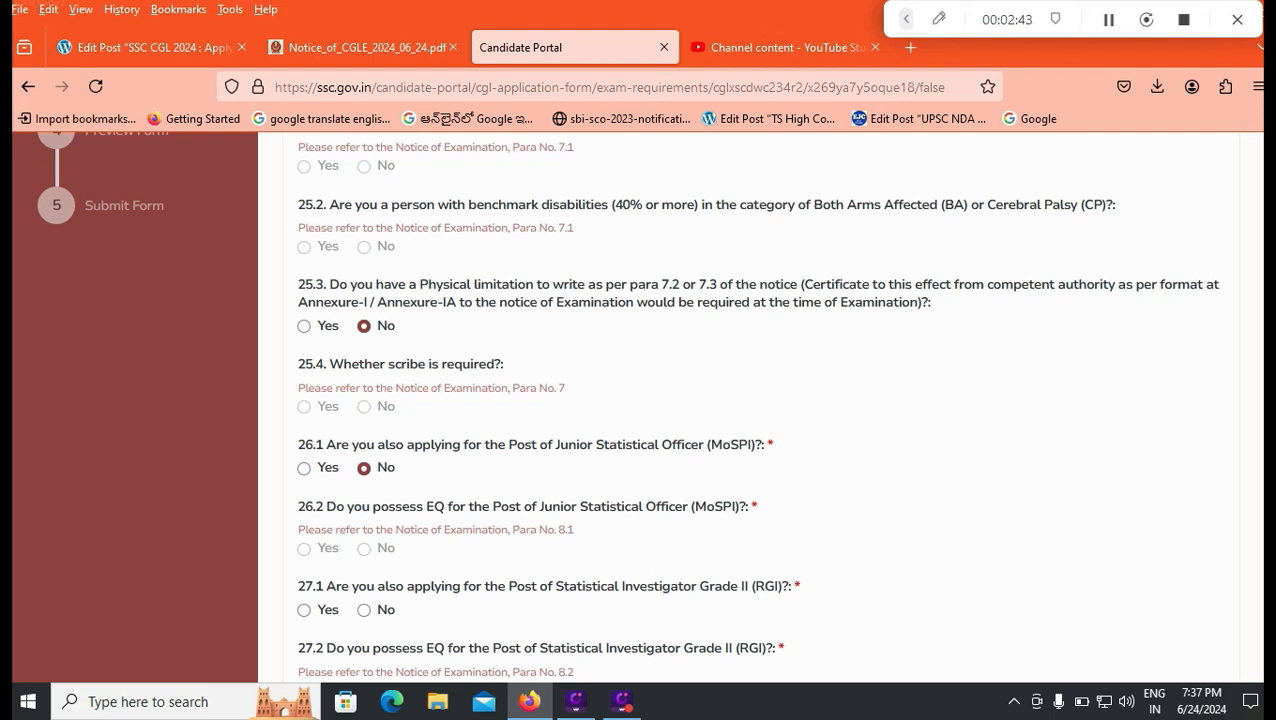
scroll(638, 400, down, 2)
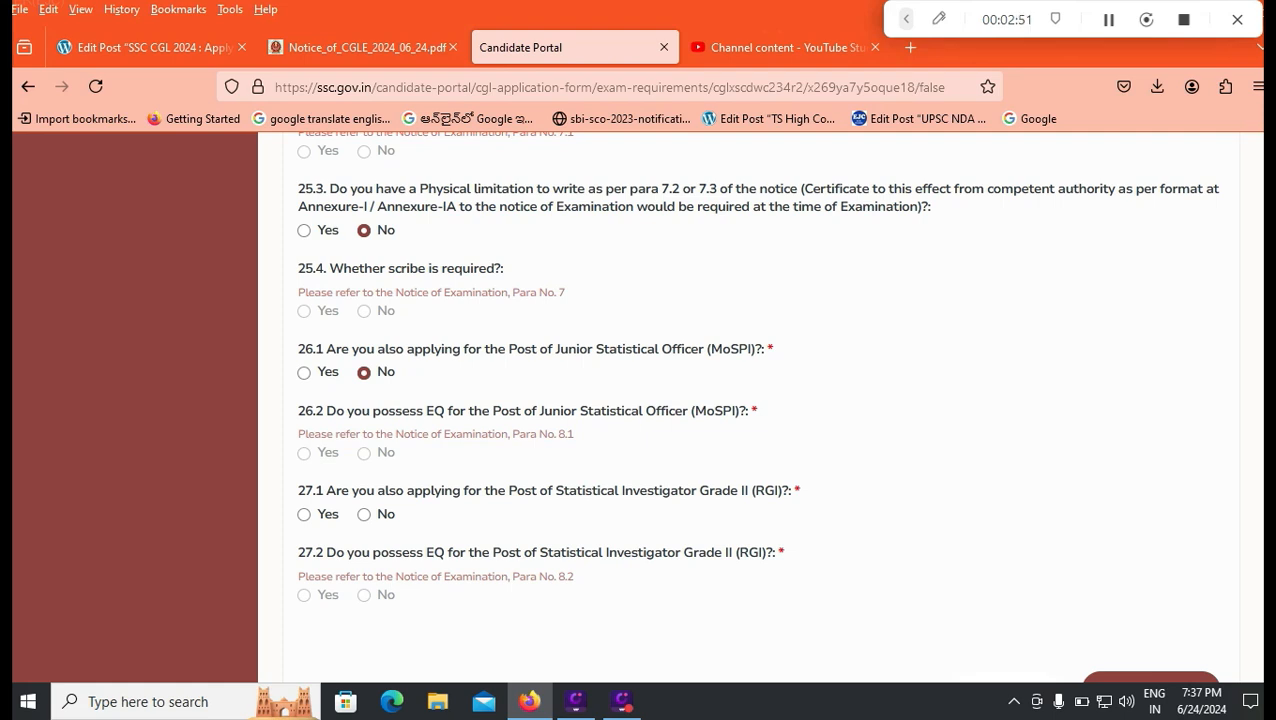
click(304, 514)
click(364, 514)
scroll(757, 400, down, 2)
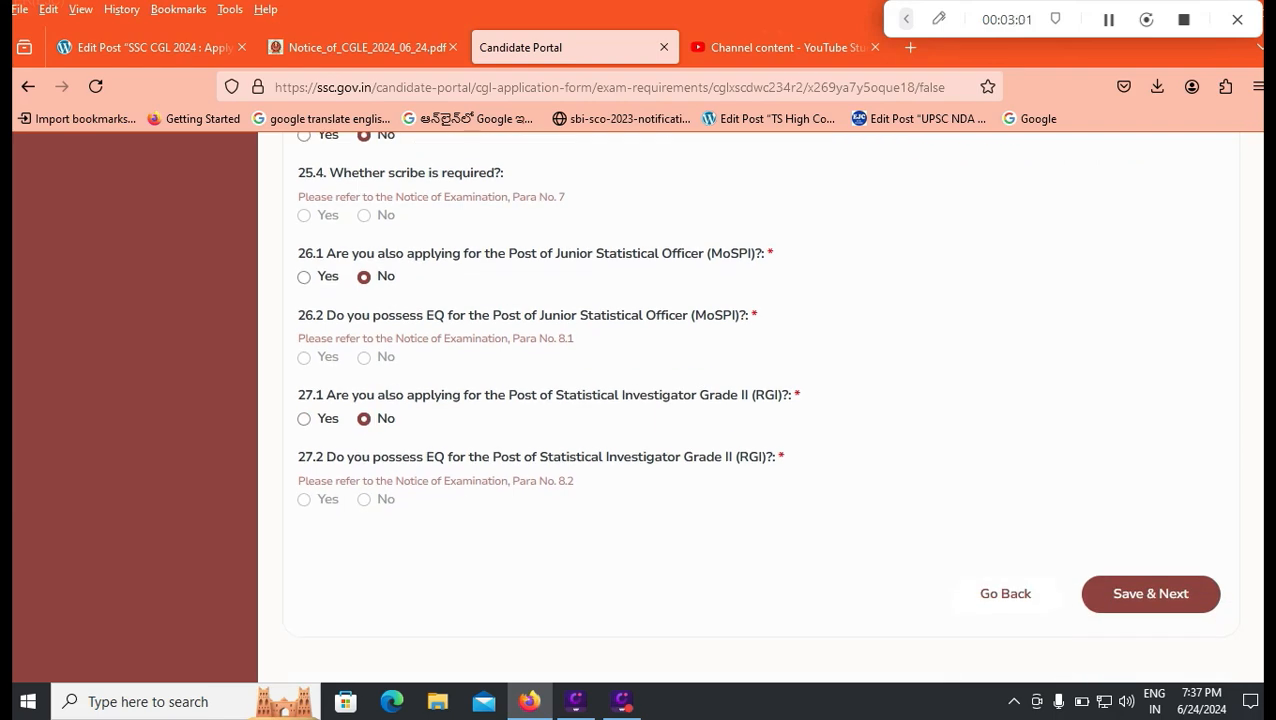
click(1150, 594)
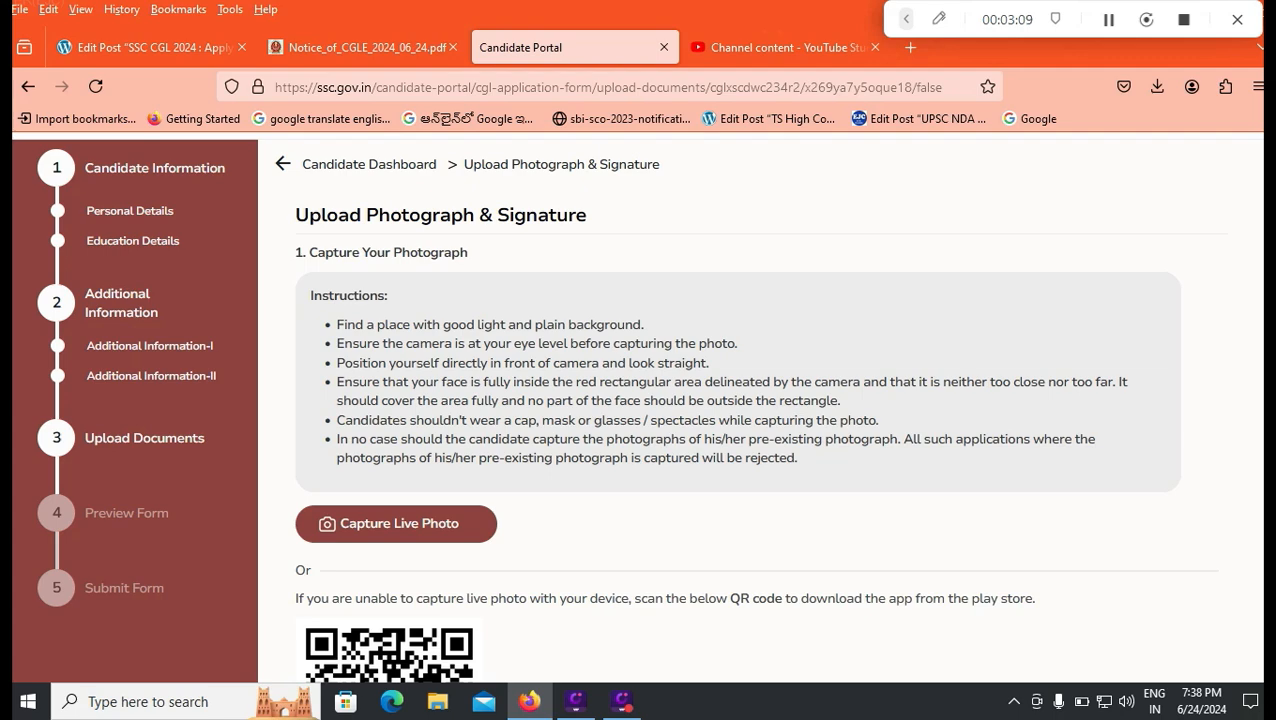
Step: Scroll down past the QR code to the Upload Signature section
scroll(613, 406, down, 2)
scroll(738, 406, down, 10)
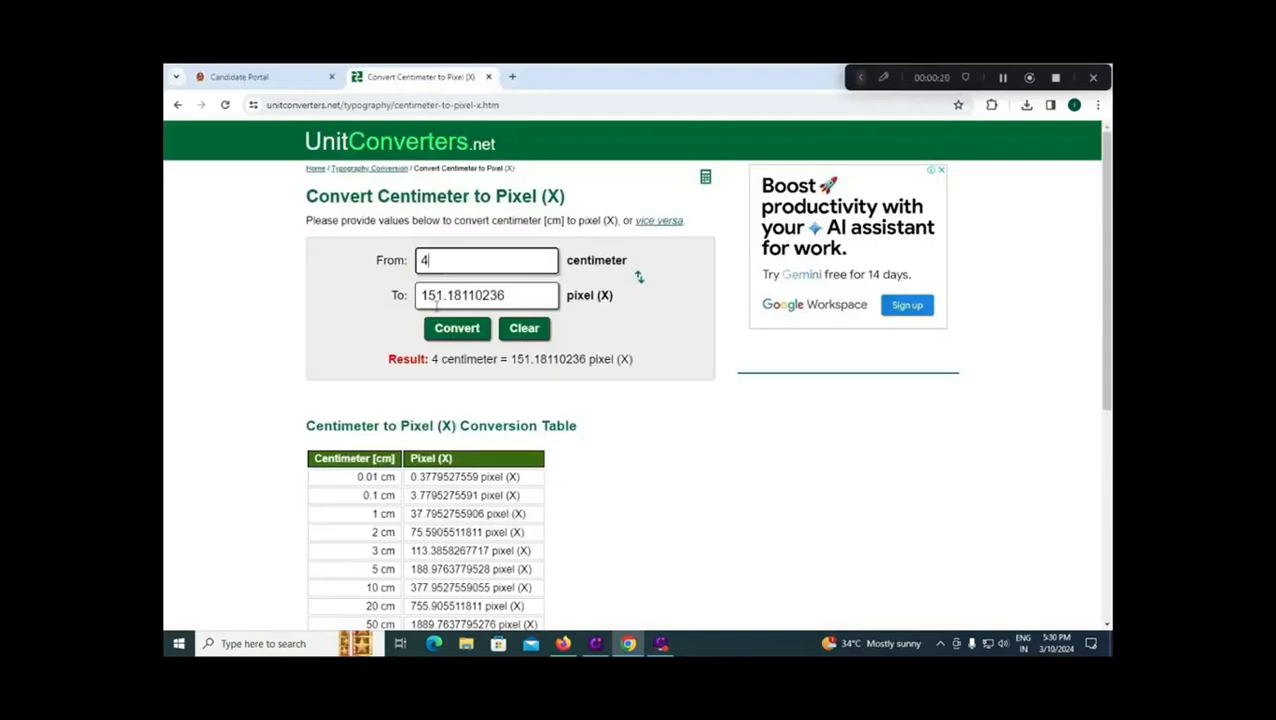
Step: Convert 2 cm to pixels (75.590551181) and return to the Candidate Portal
drag(428, 259, 380, 263)
text(2)
click(384, 285)
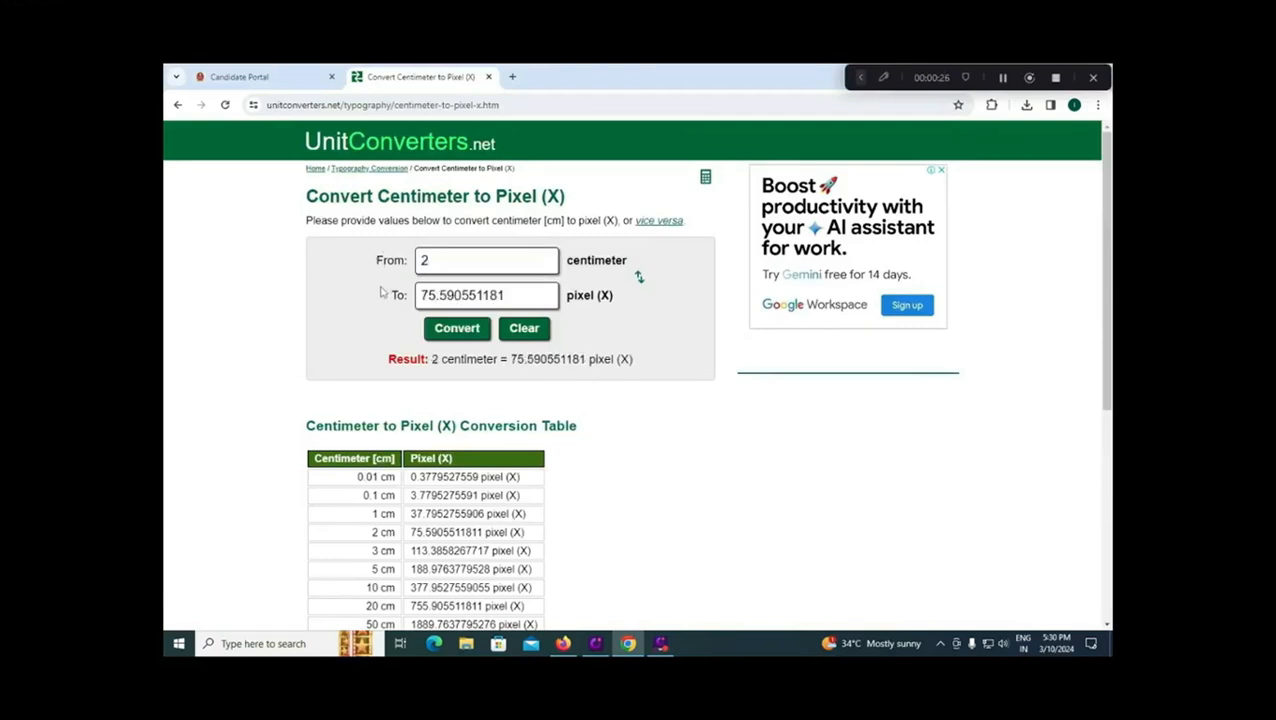
click(265, 78)
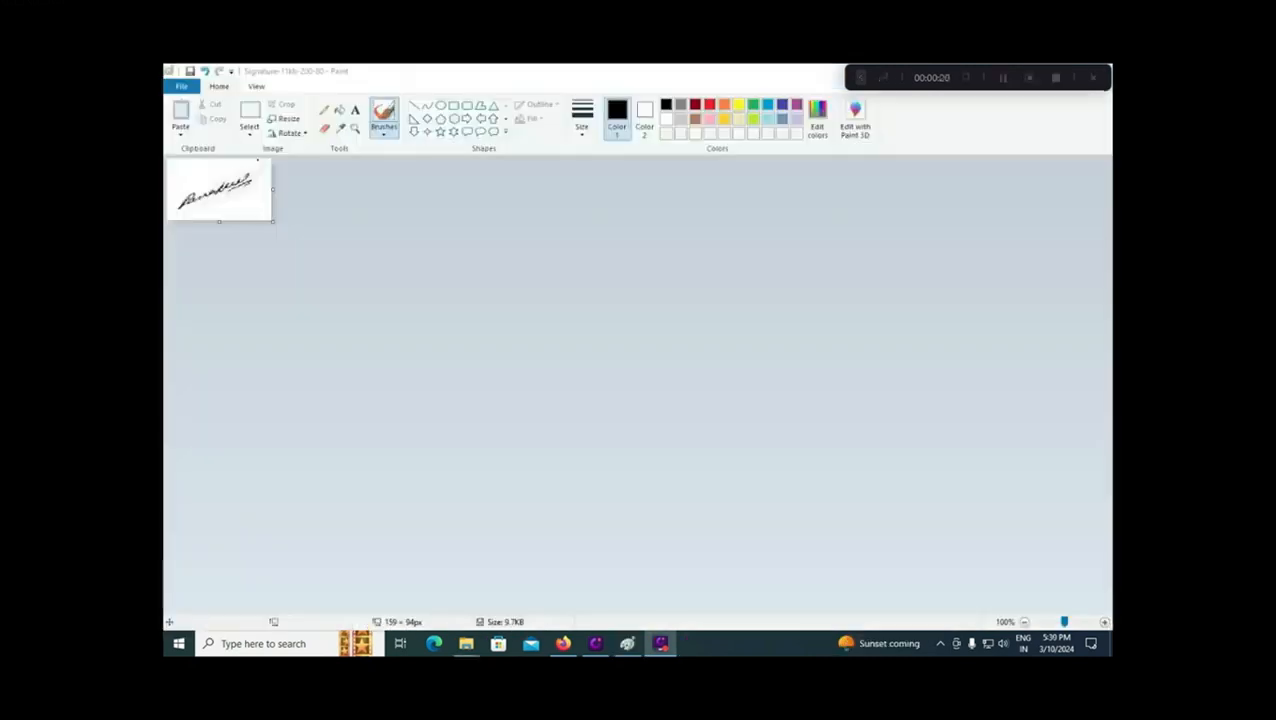
Step: Resize the signature in Paint to 150 × 75 pixels and start saving it with Save As
click(289, 124)
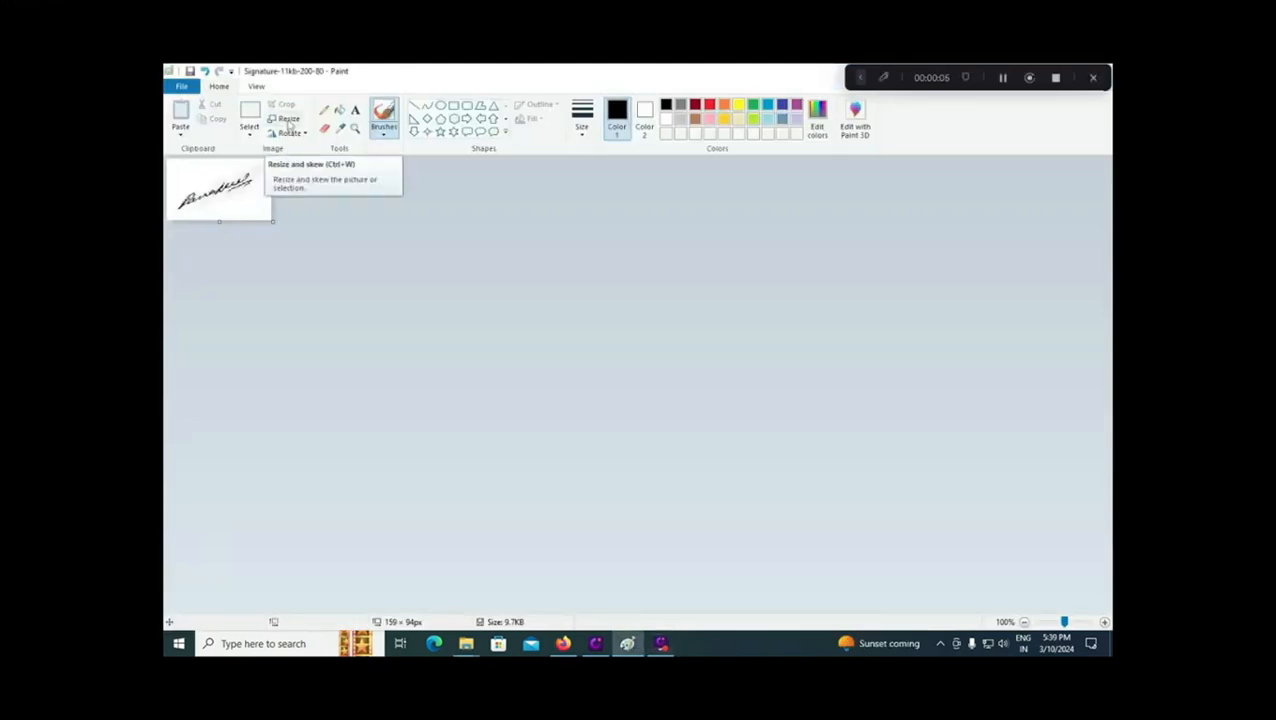
click(289, 118)
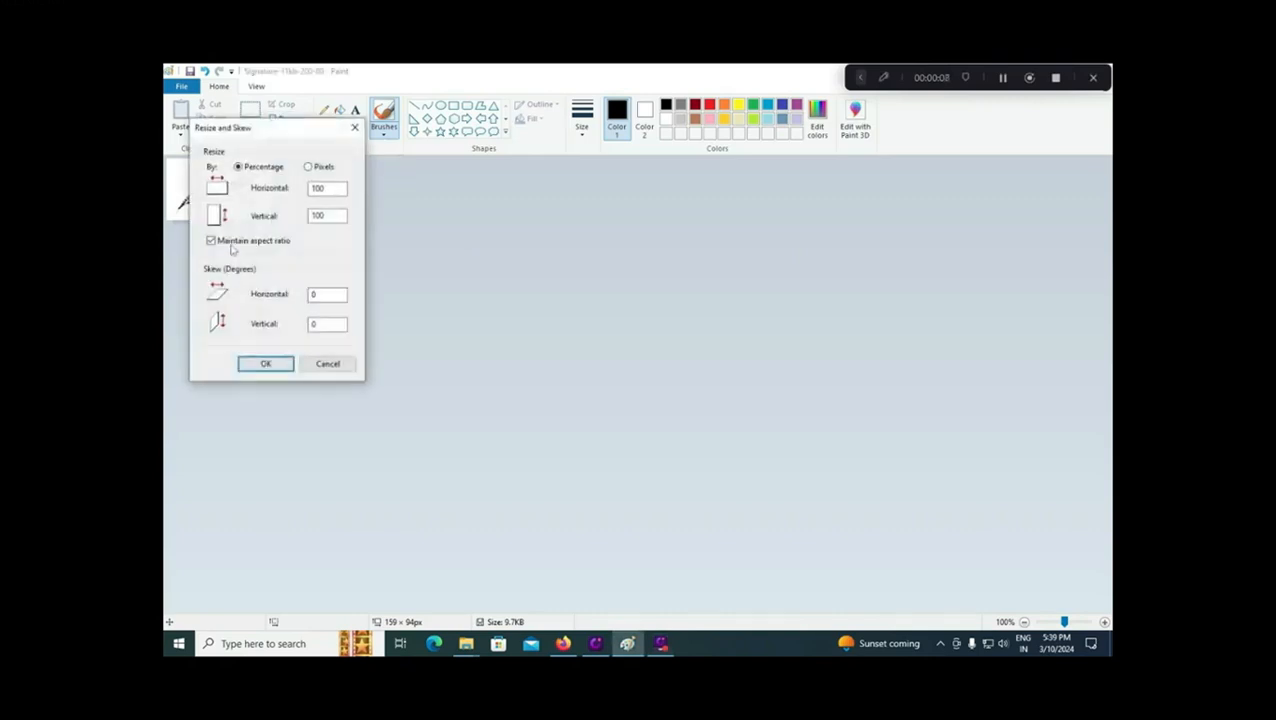
click(322, 167)
double_click(334, 188)
text(150)
double_click(331, 212)
text(75)
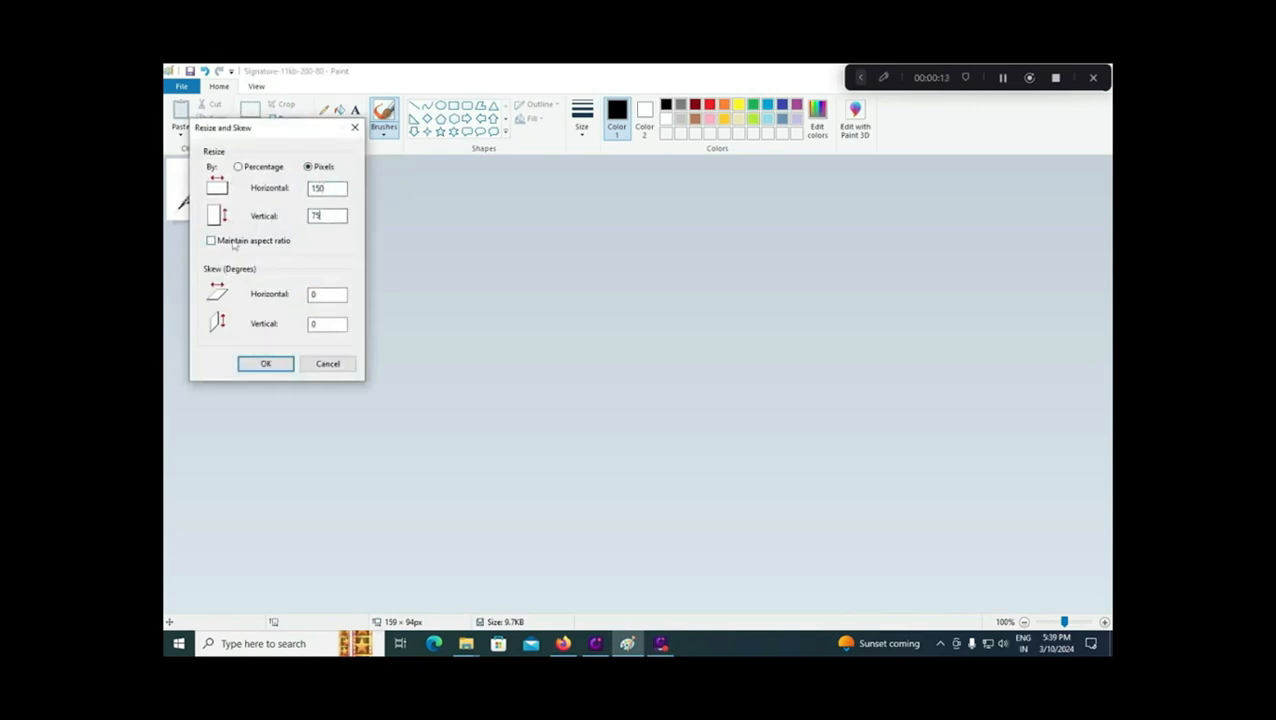
click(266, 366)
click(182, 87)
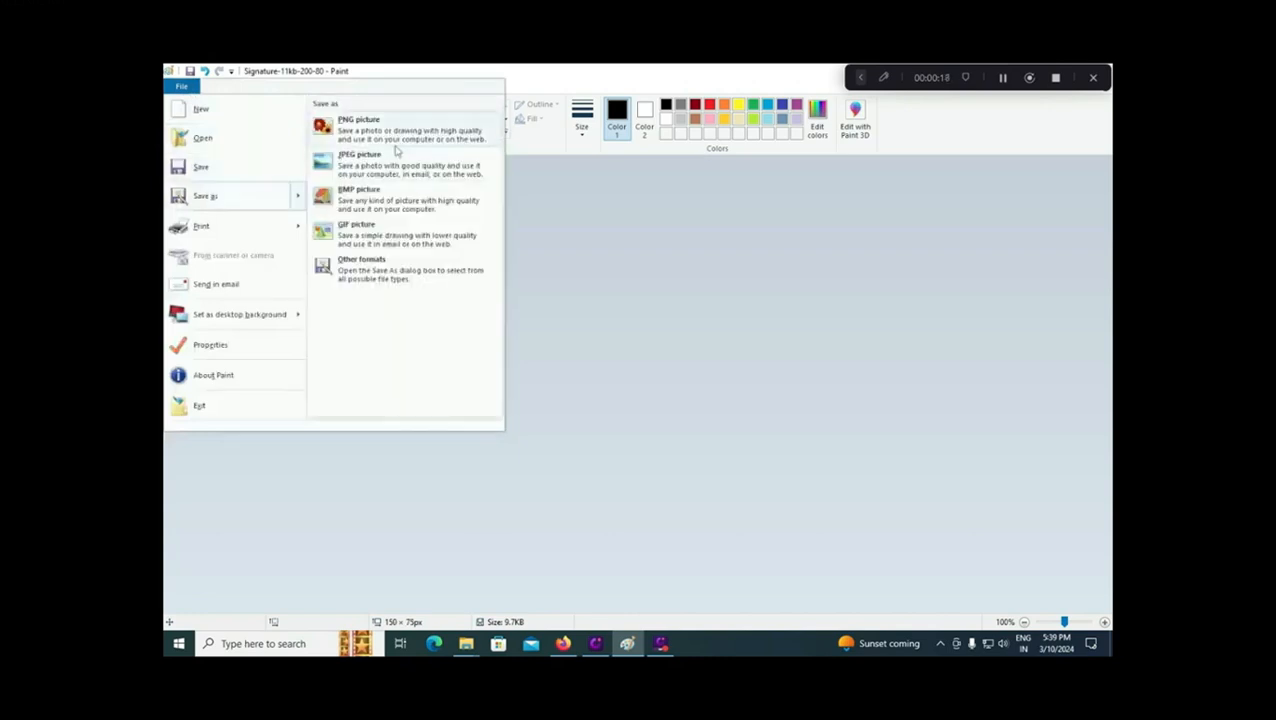
key(F12)
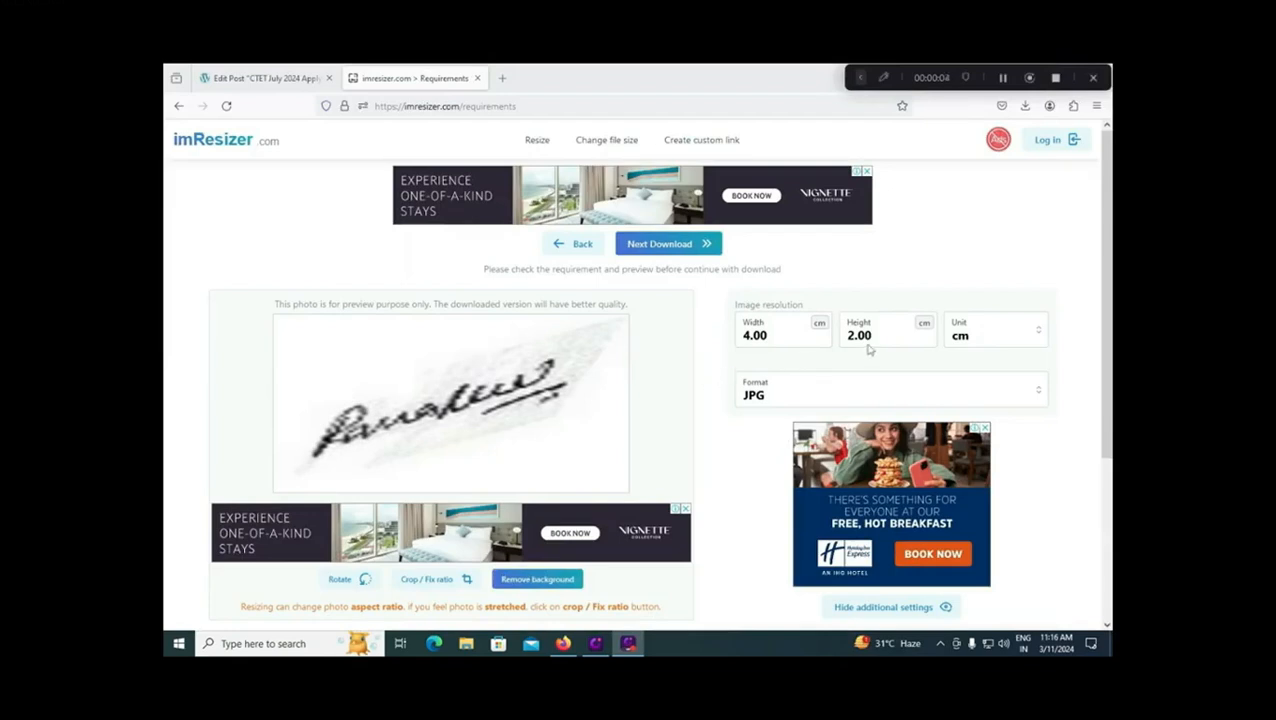
Step: Keep centimetres as the size unit and set a 15 KB maximum file size
click(1042, 335)
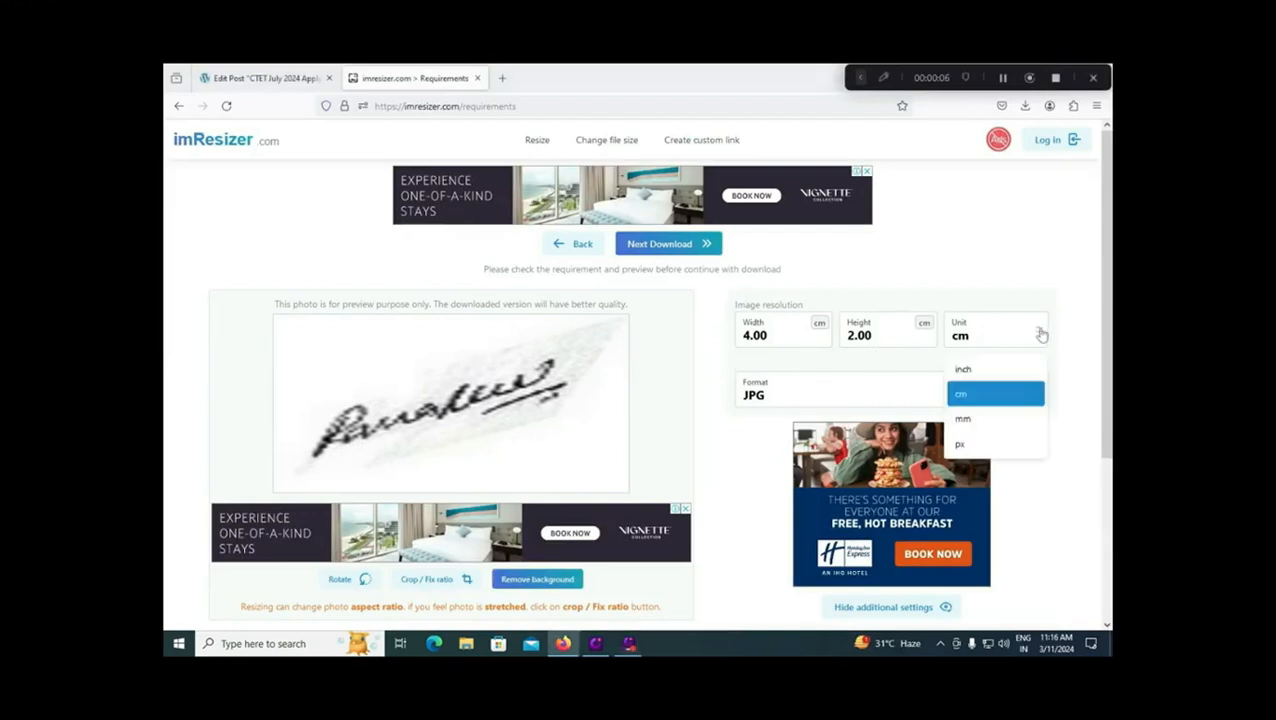
click(969, 396)
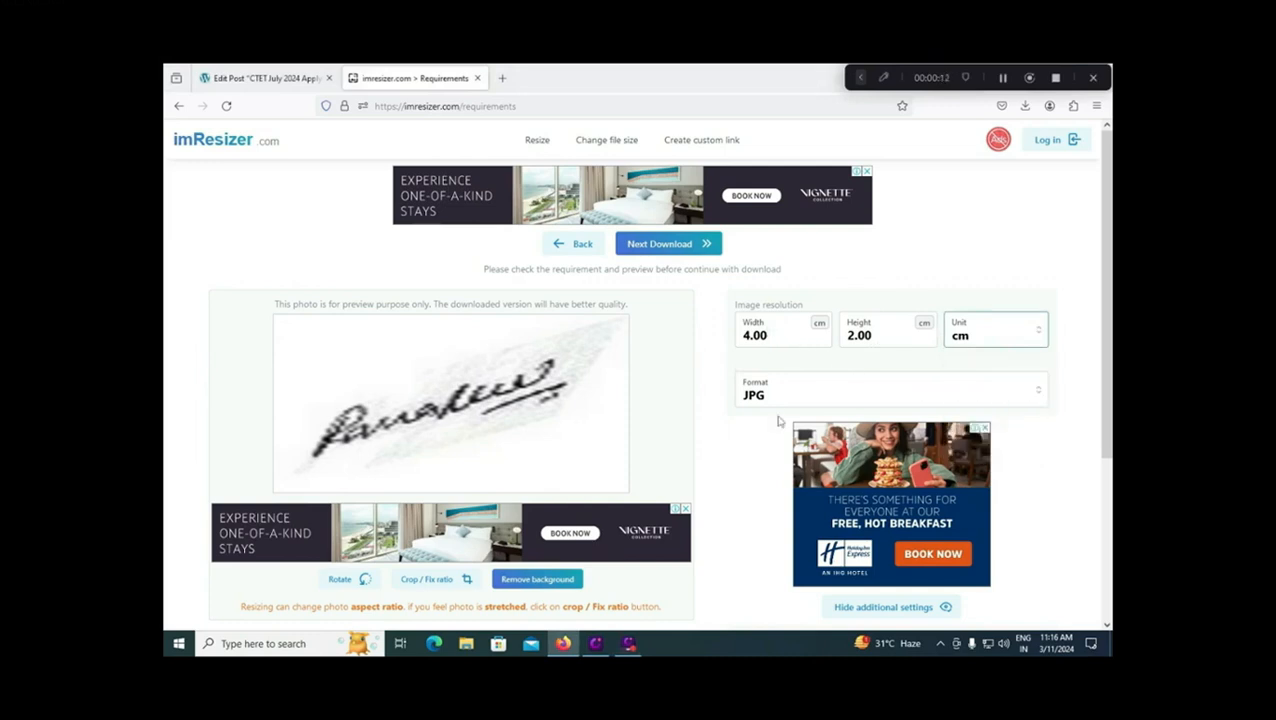
scroll(786, 407, down, 3)
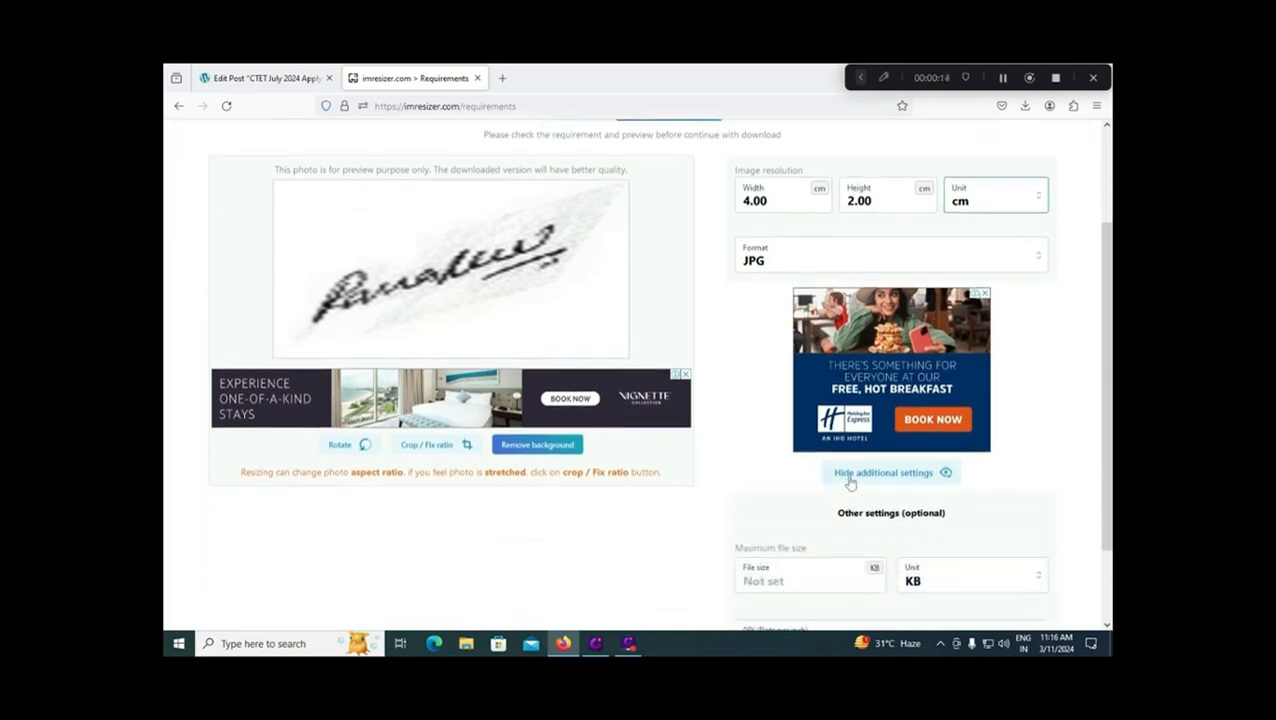
click(788, 581)
text(15)
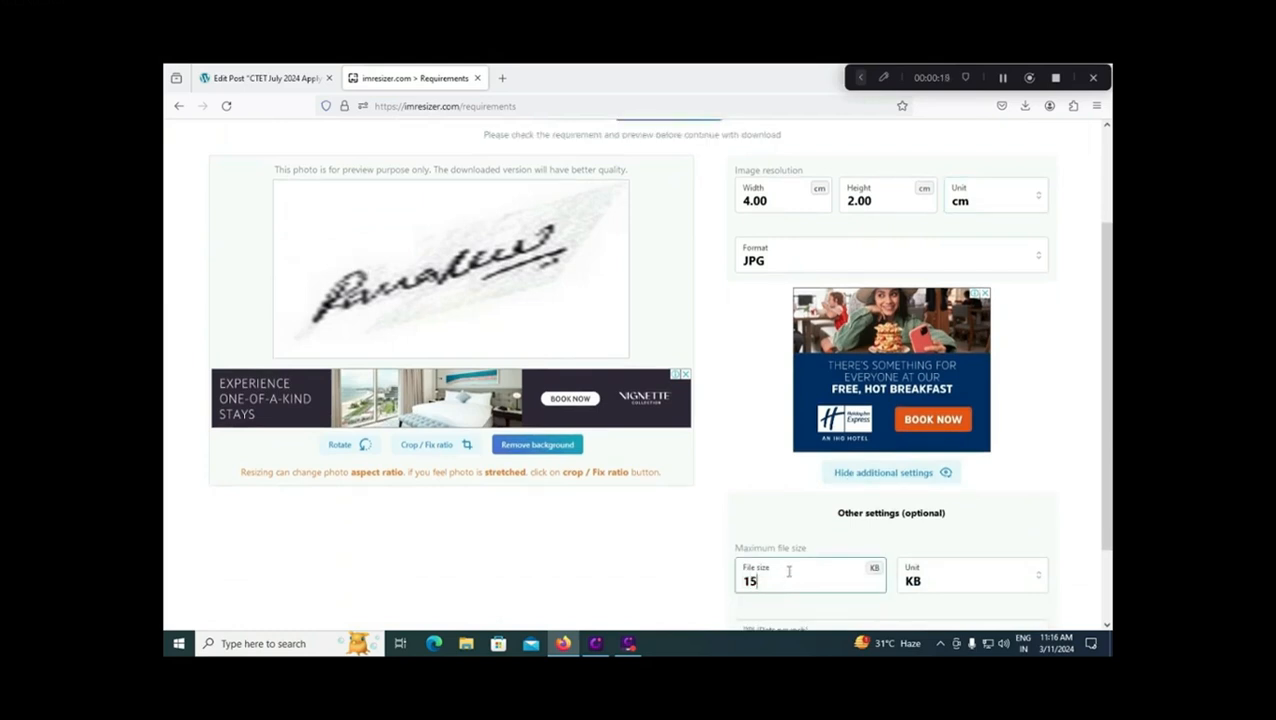
scroll(789, 572, down, 1)
scroll(790, 525, up, 3)
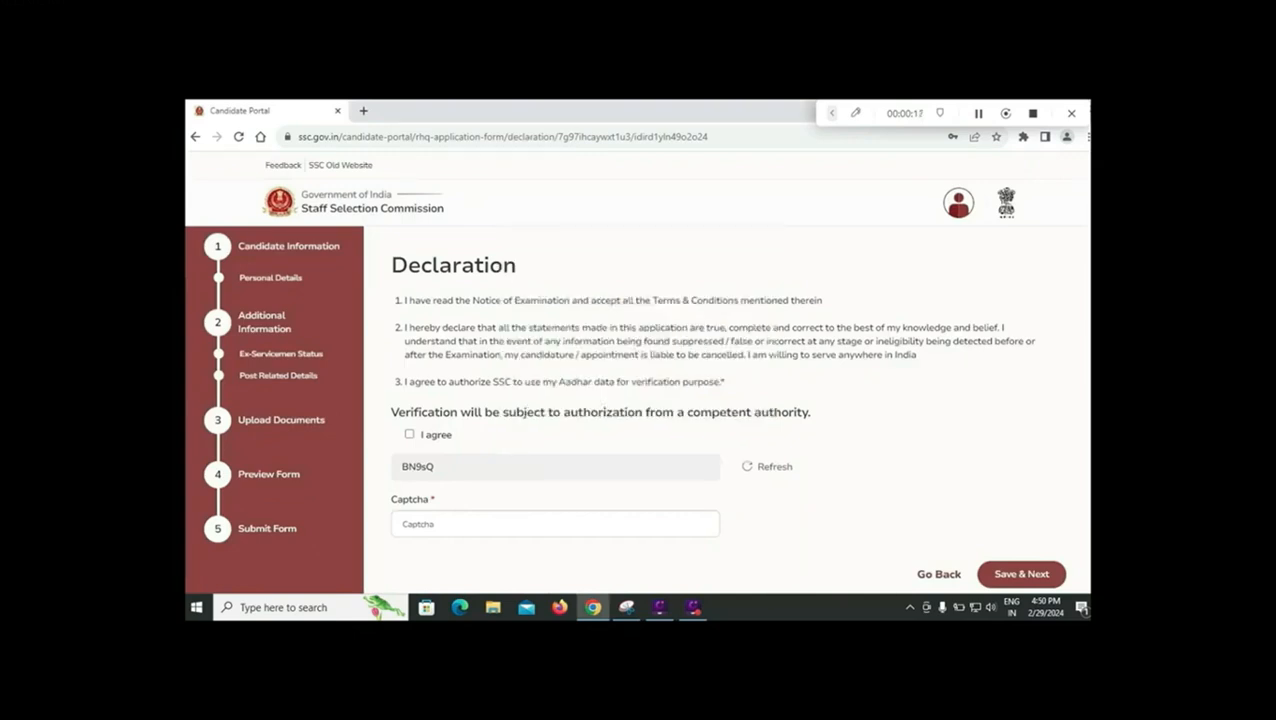
Step: Tick the declaration's I agree box and place the cursor in the Captcha field
click(409, 434)
click(555, 524)
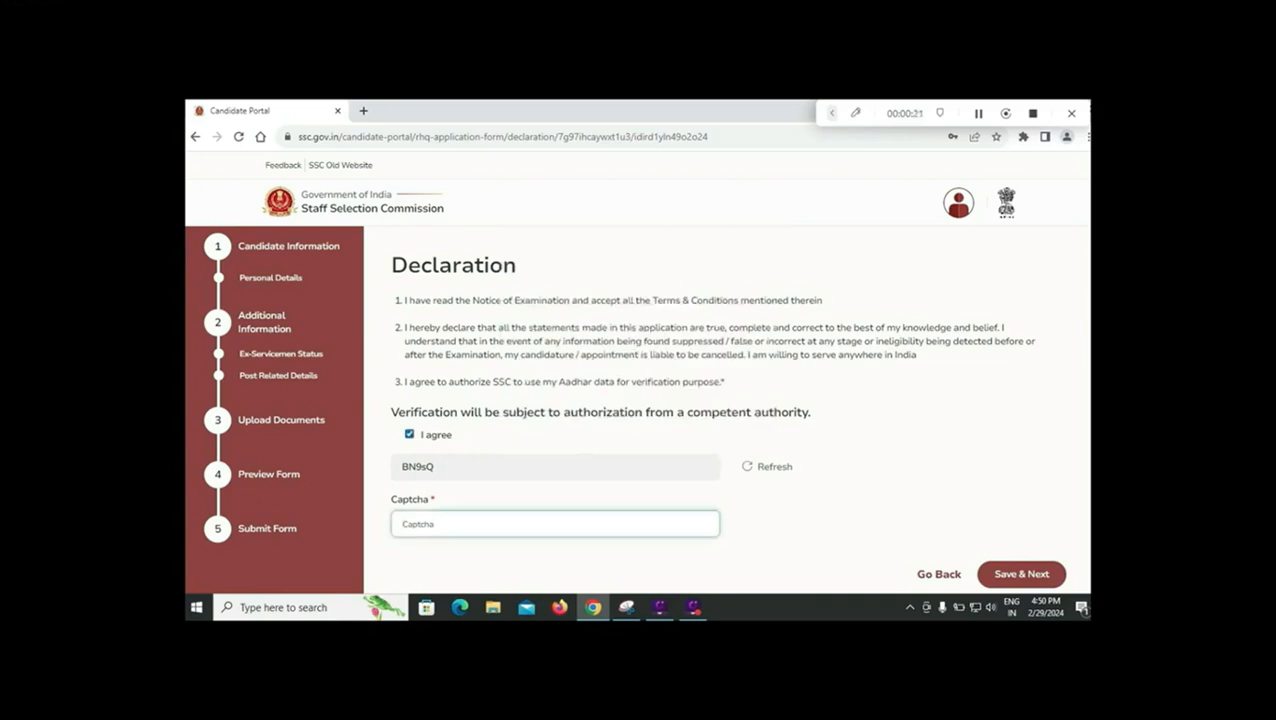